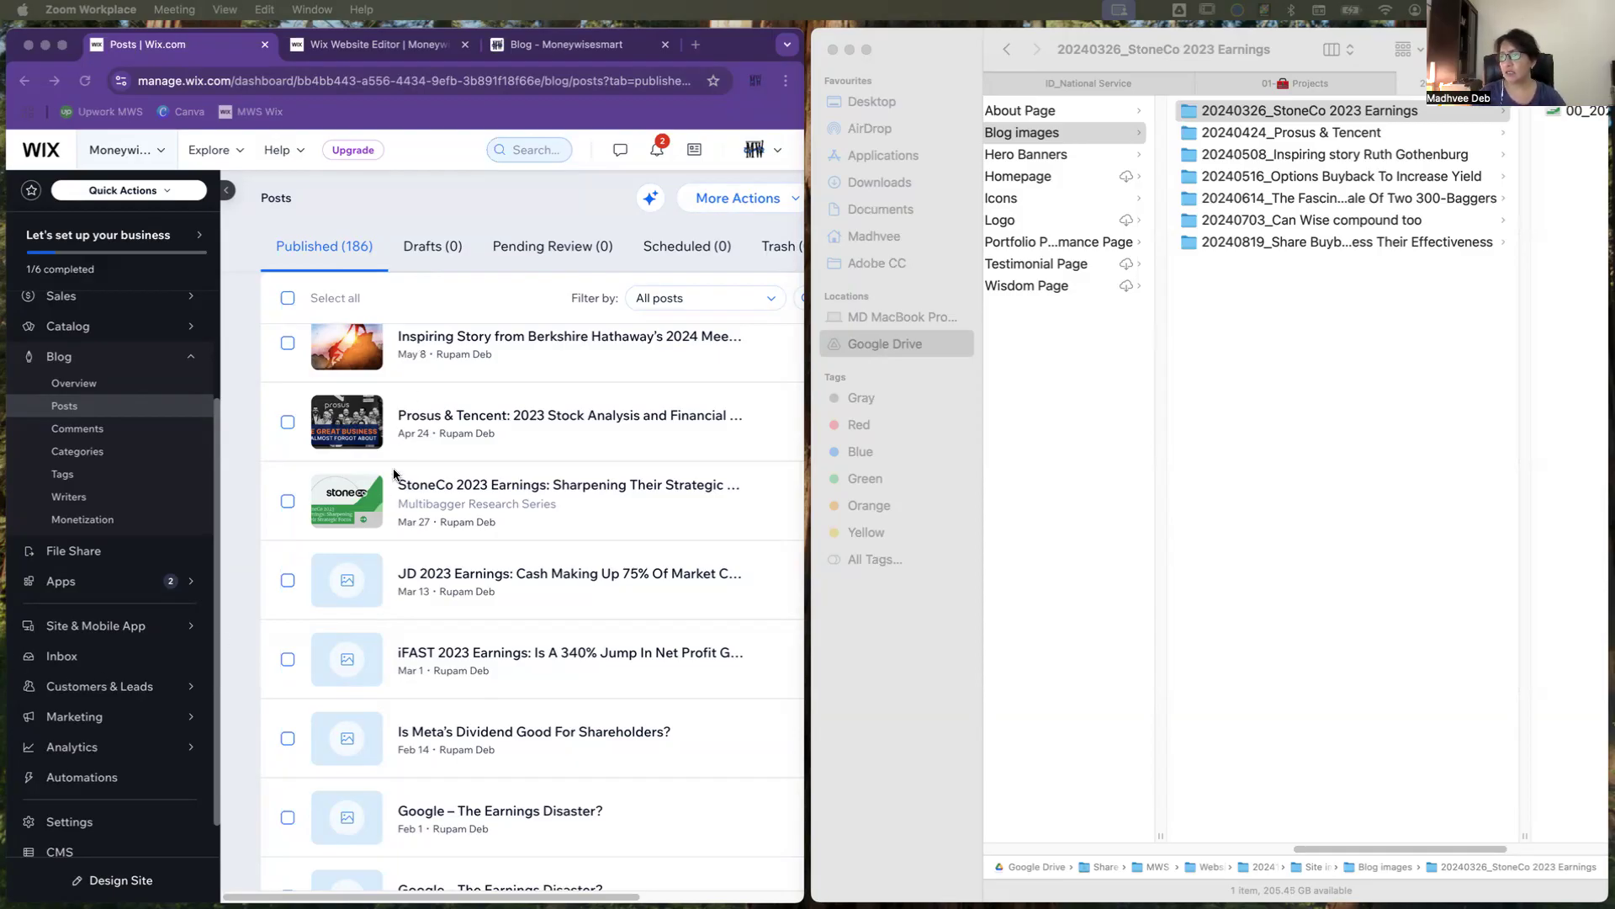
Step: Review the published blog posts to find the ones without a cover image
scroll(396, 484, up, 2)
scroll(392, 485, up, 3)
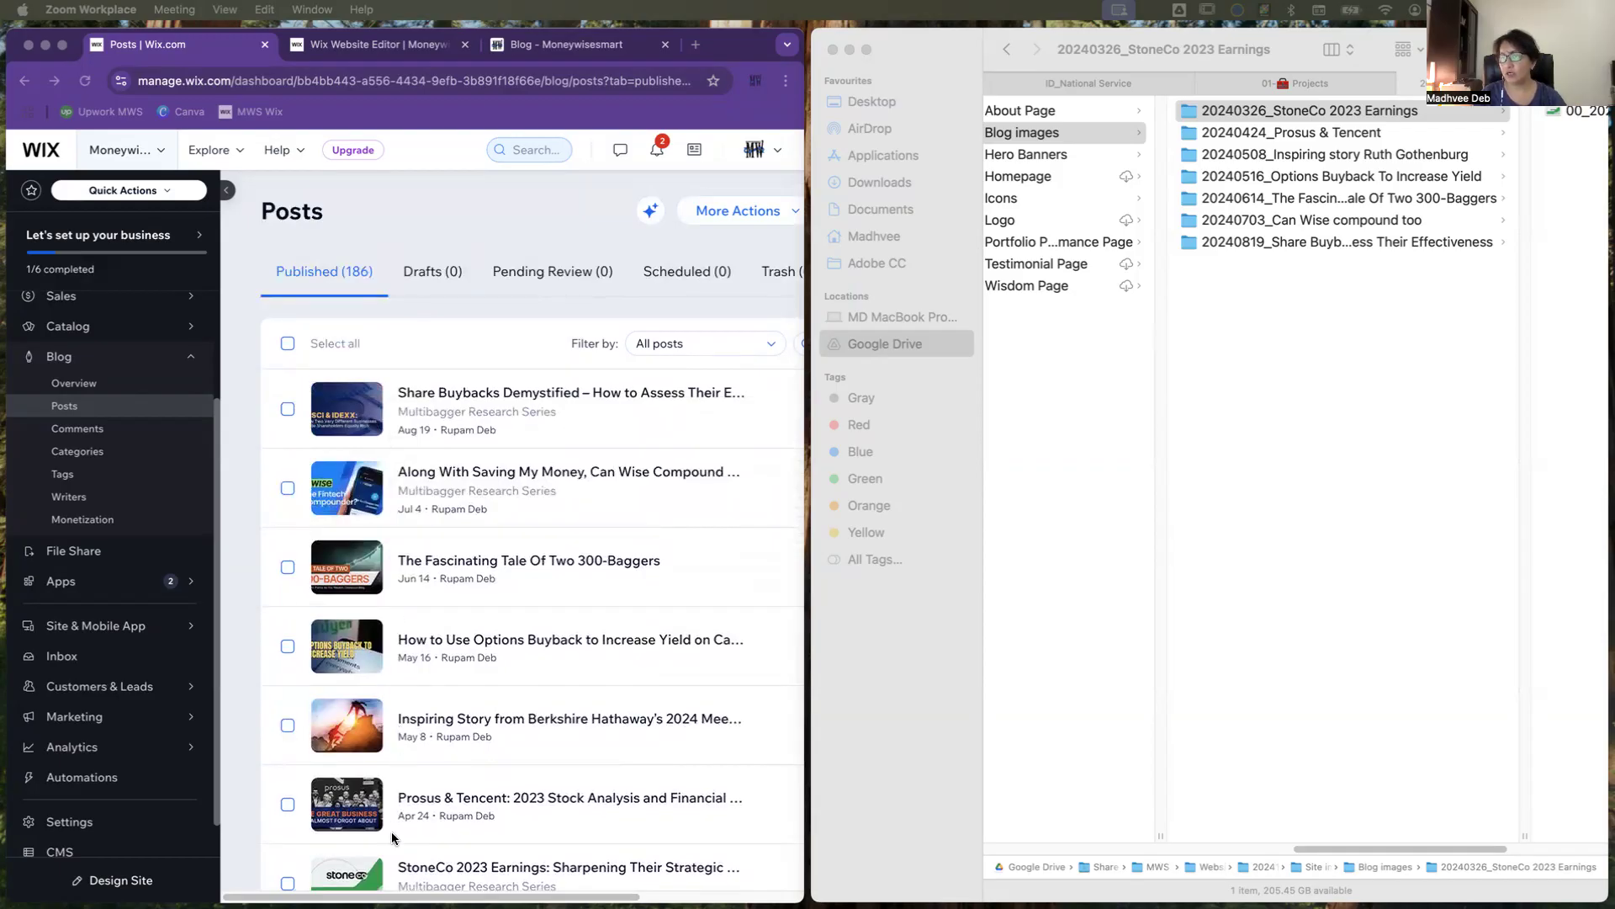
scroll(392, 837, down, 1)
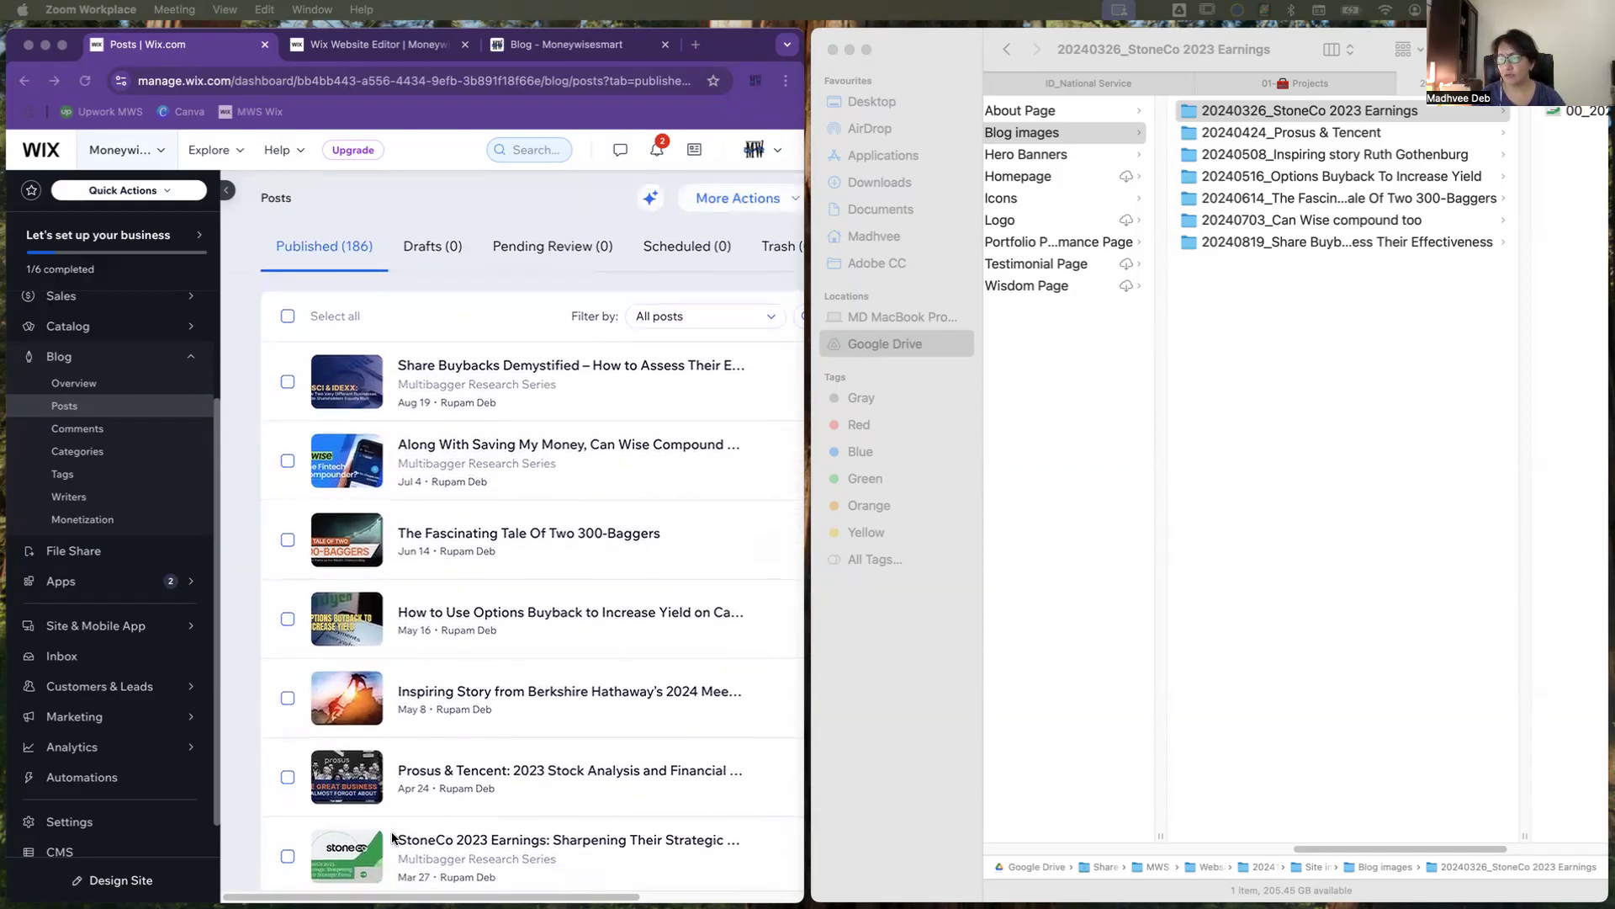
scroll(392, 837, down, 3)
scroll(392, 837, down, 5)
scroll(391, 831, down, 3)
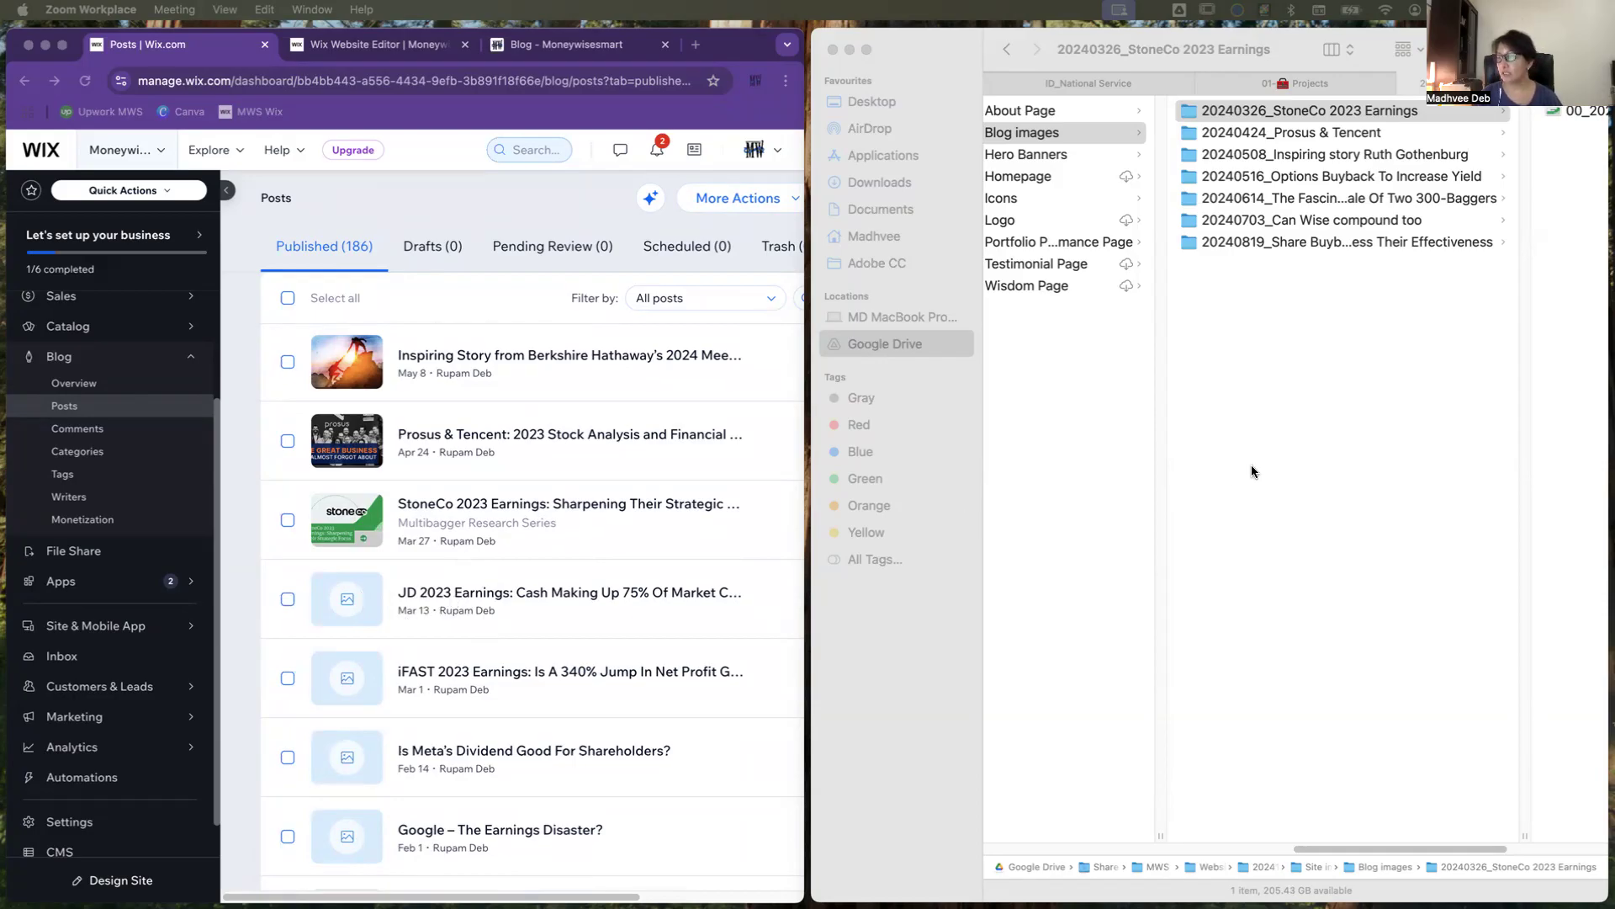
Step: Create a new folder inside the Blog images folder on Google Drive
right_click(1227, 393)
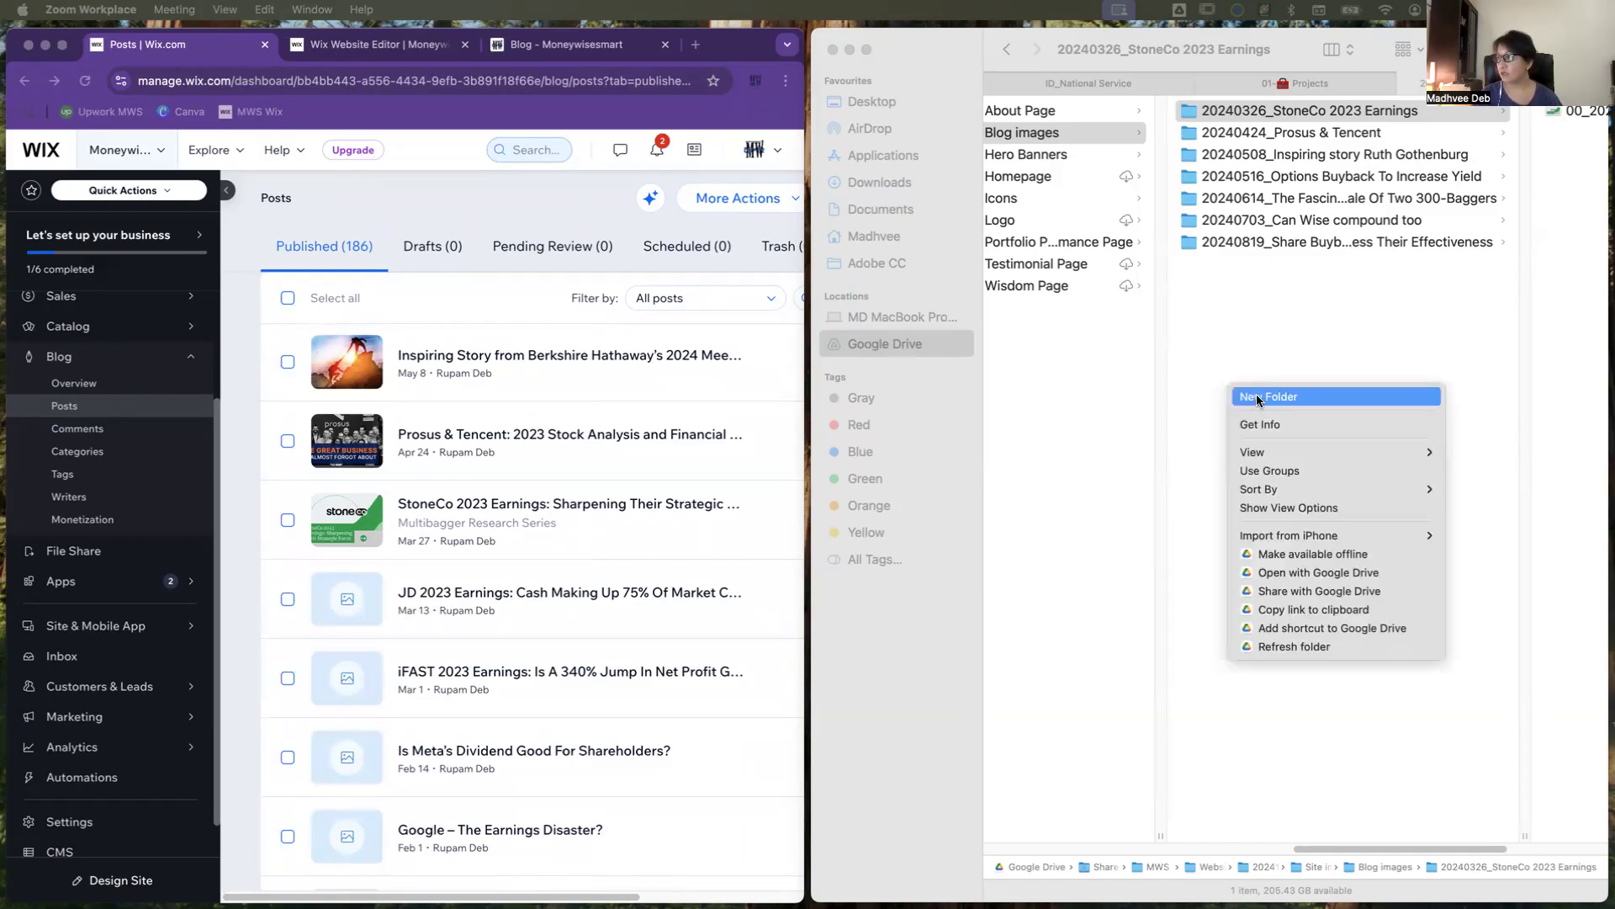
click(1199, 410)
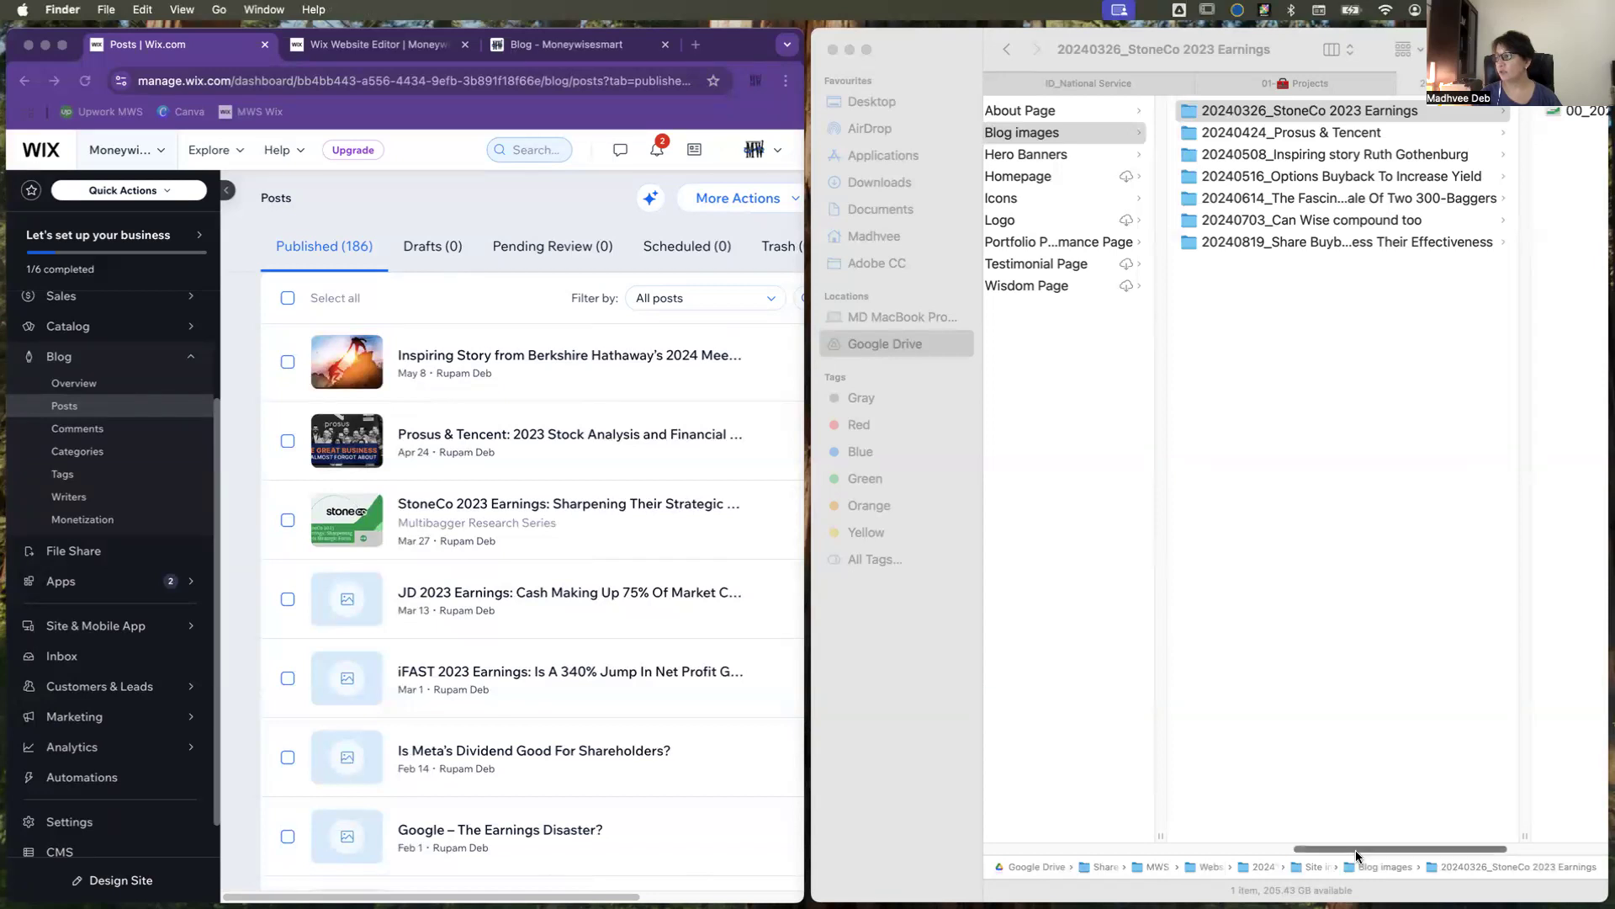
drag(1355, 850, 1299, 852)
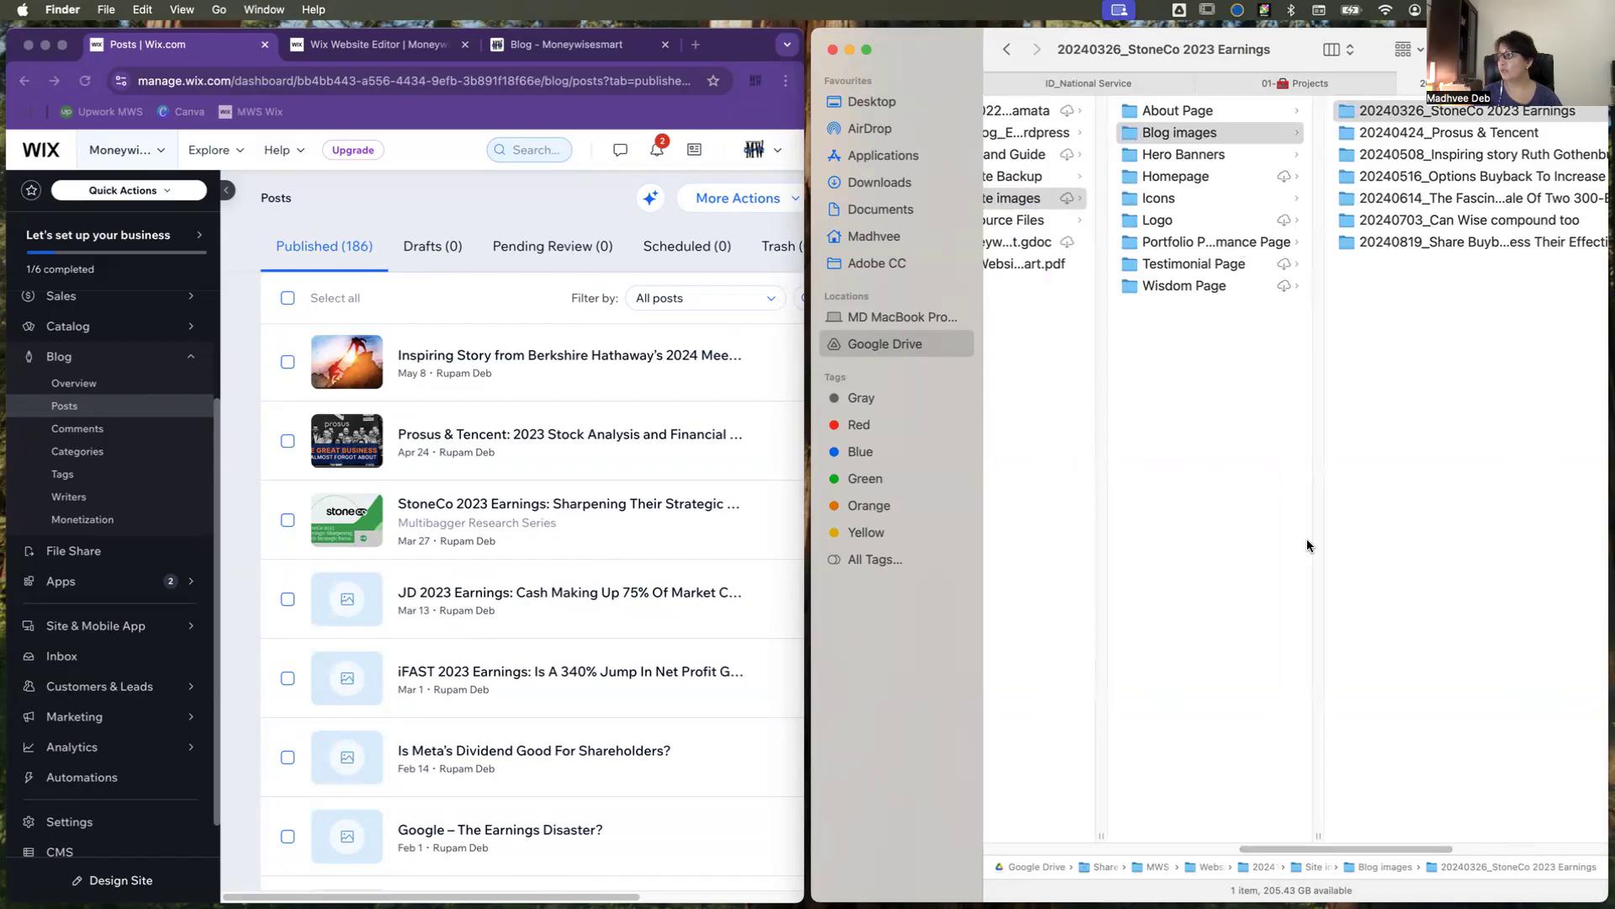
drag(1364, 851, 1412, 840)
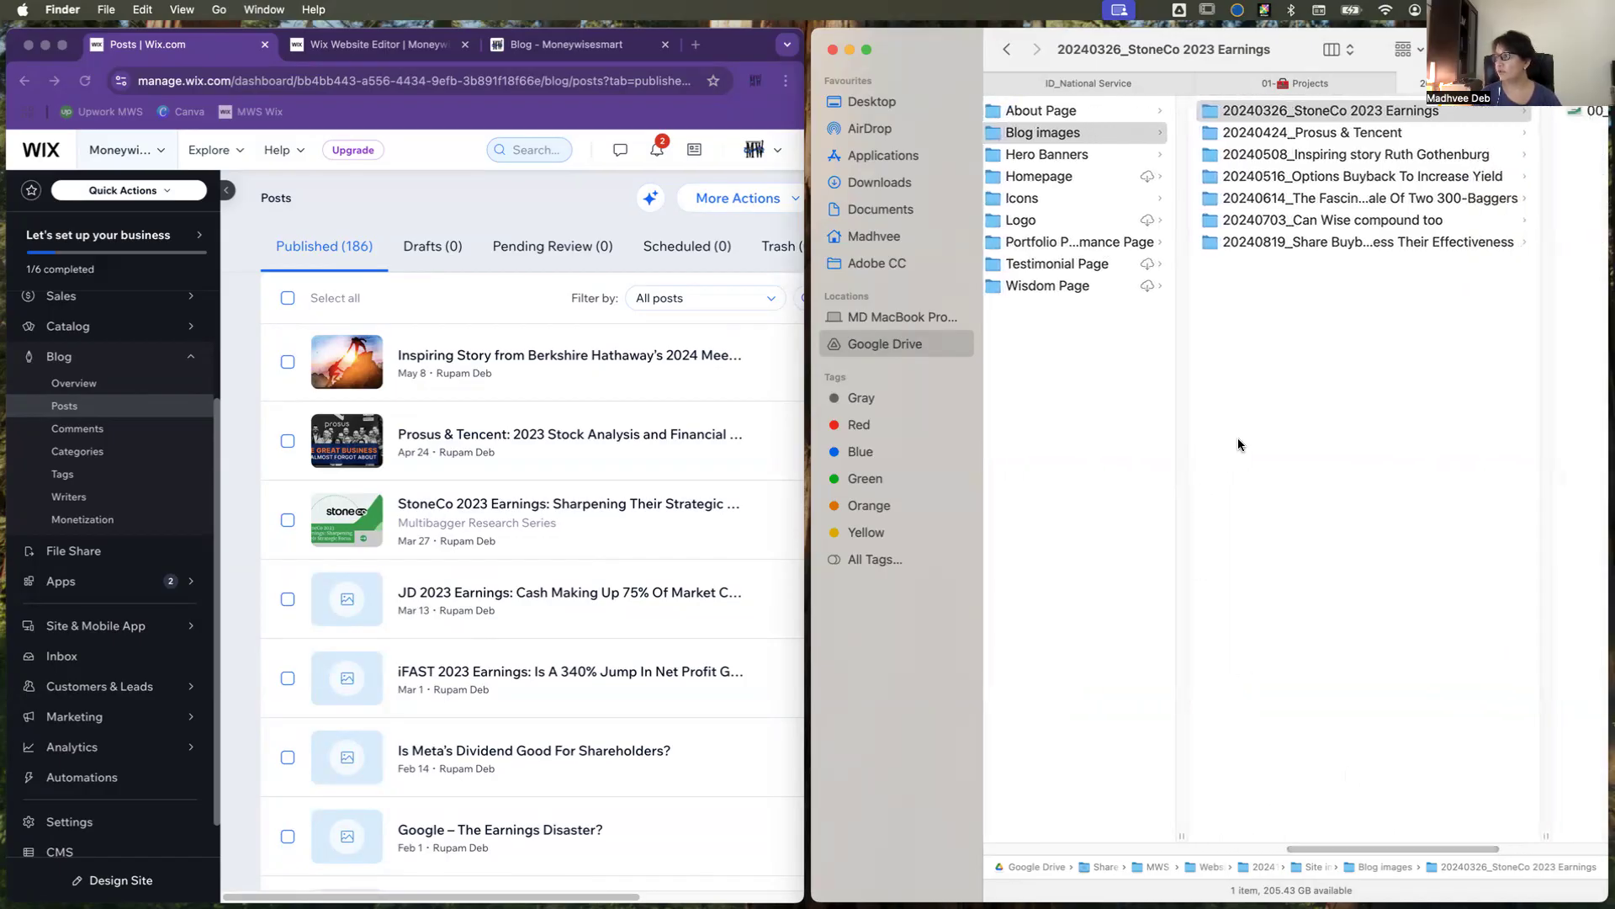
right_click(1238, 438)
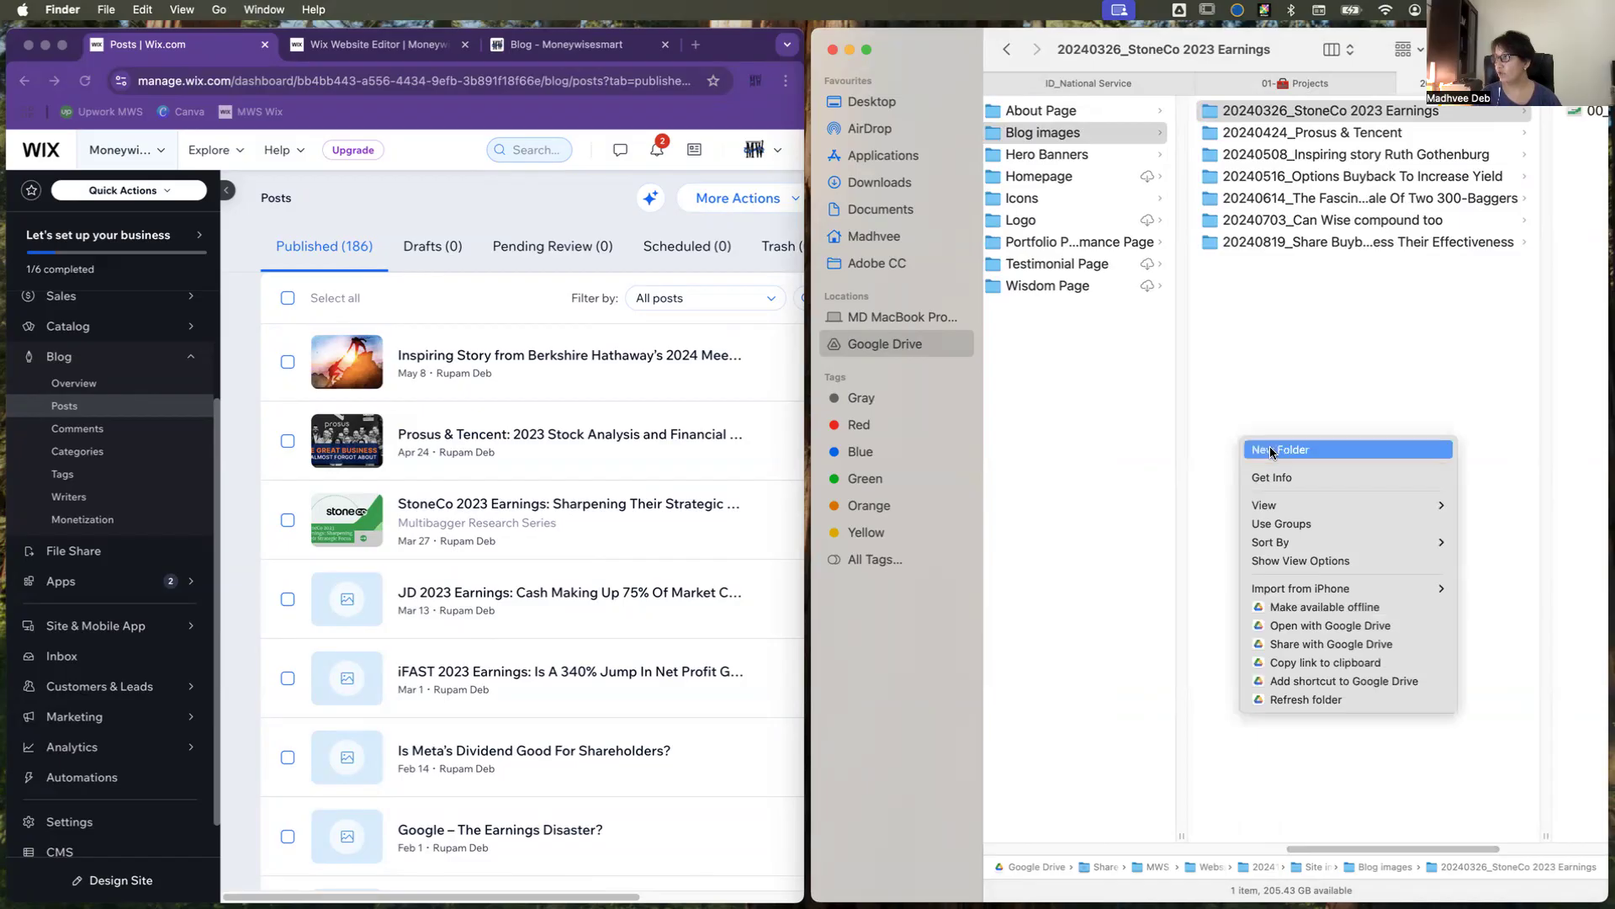
click(1271, 452)
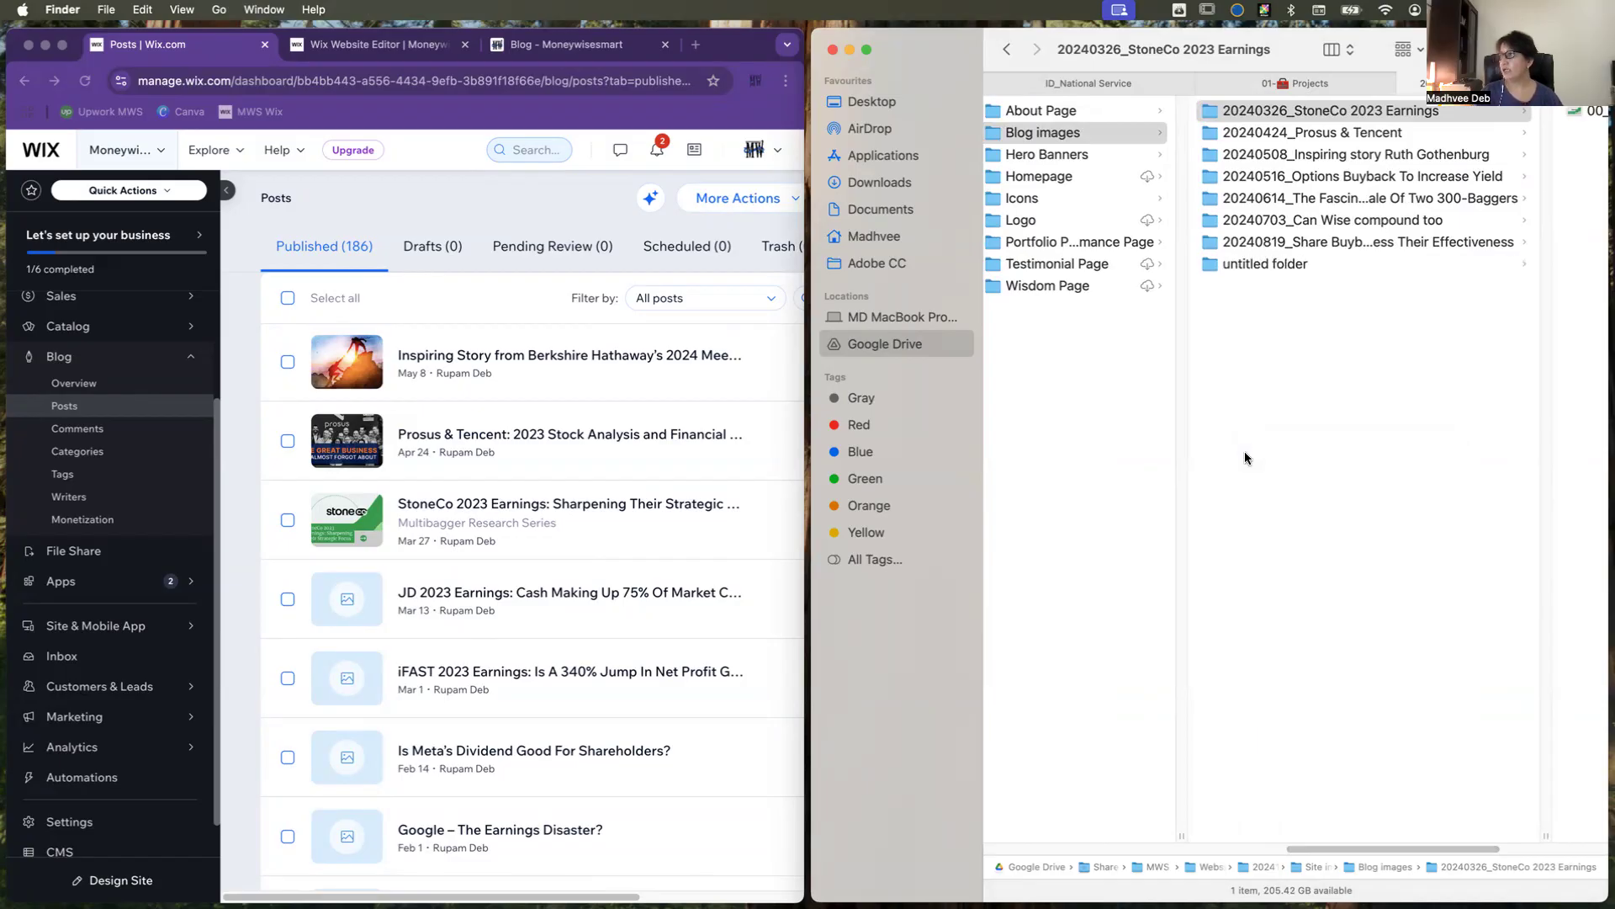
click(1245, 458)
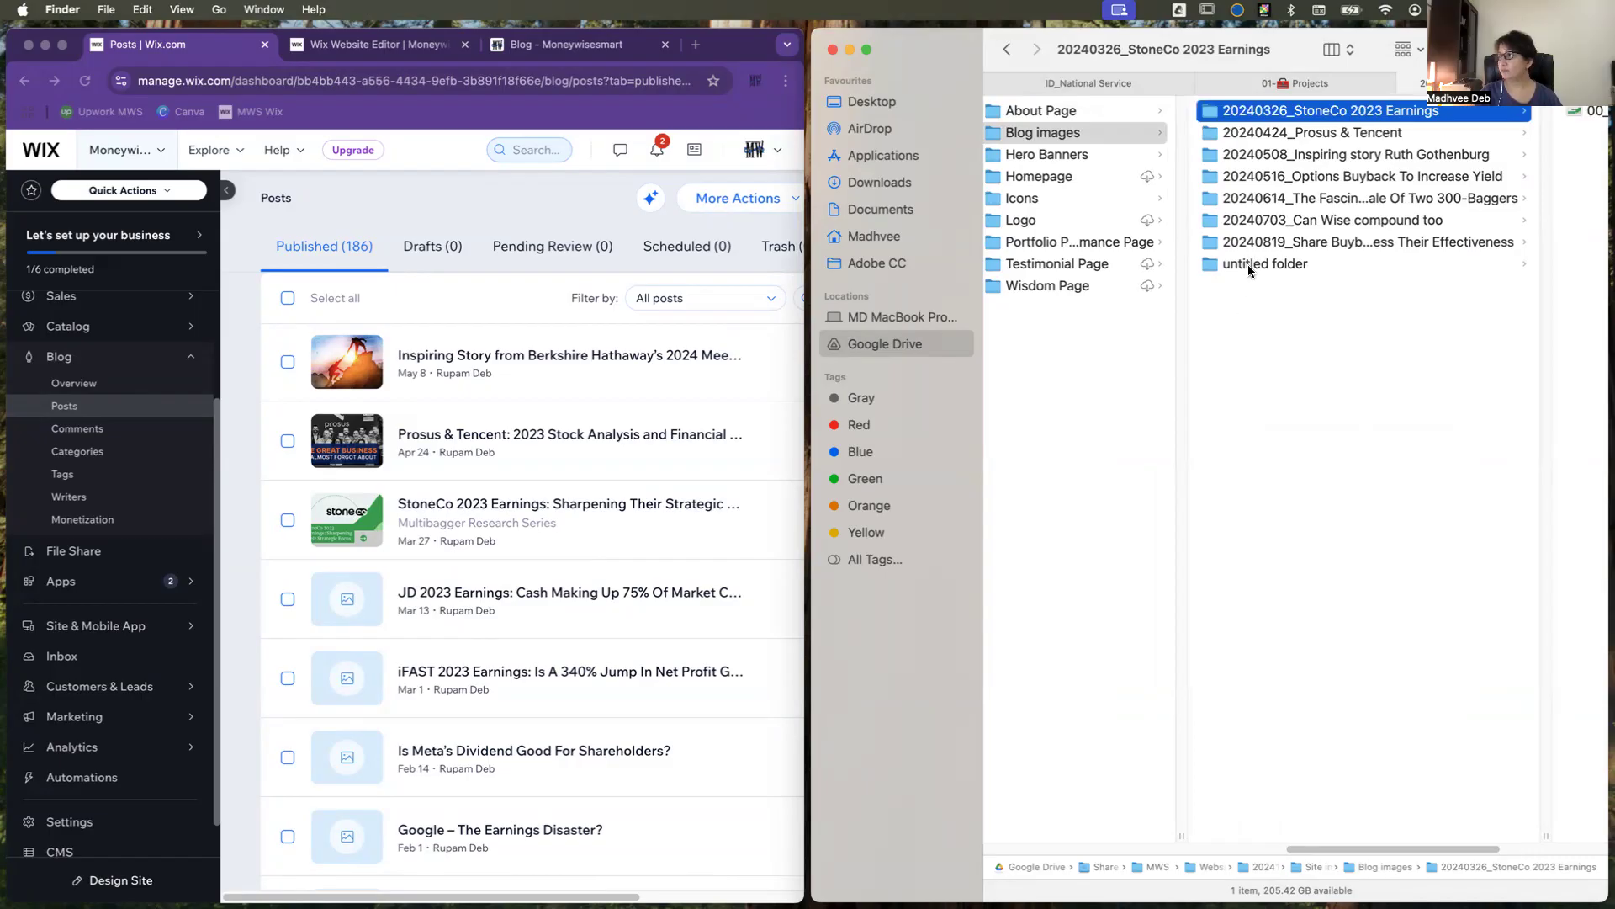
Step: Begin the untitled folder's new name with the post's date prefix "20240313_"
right_click(1248, 267)
click(1261, 359)
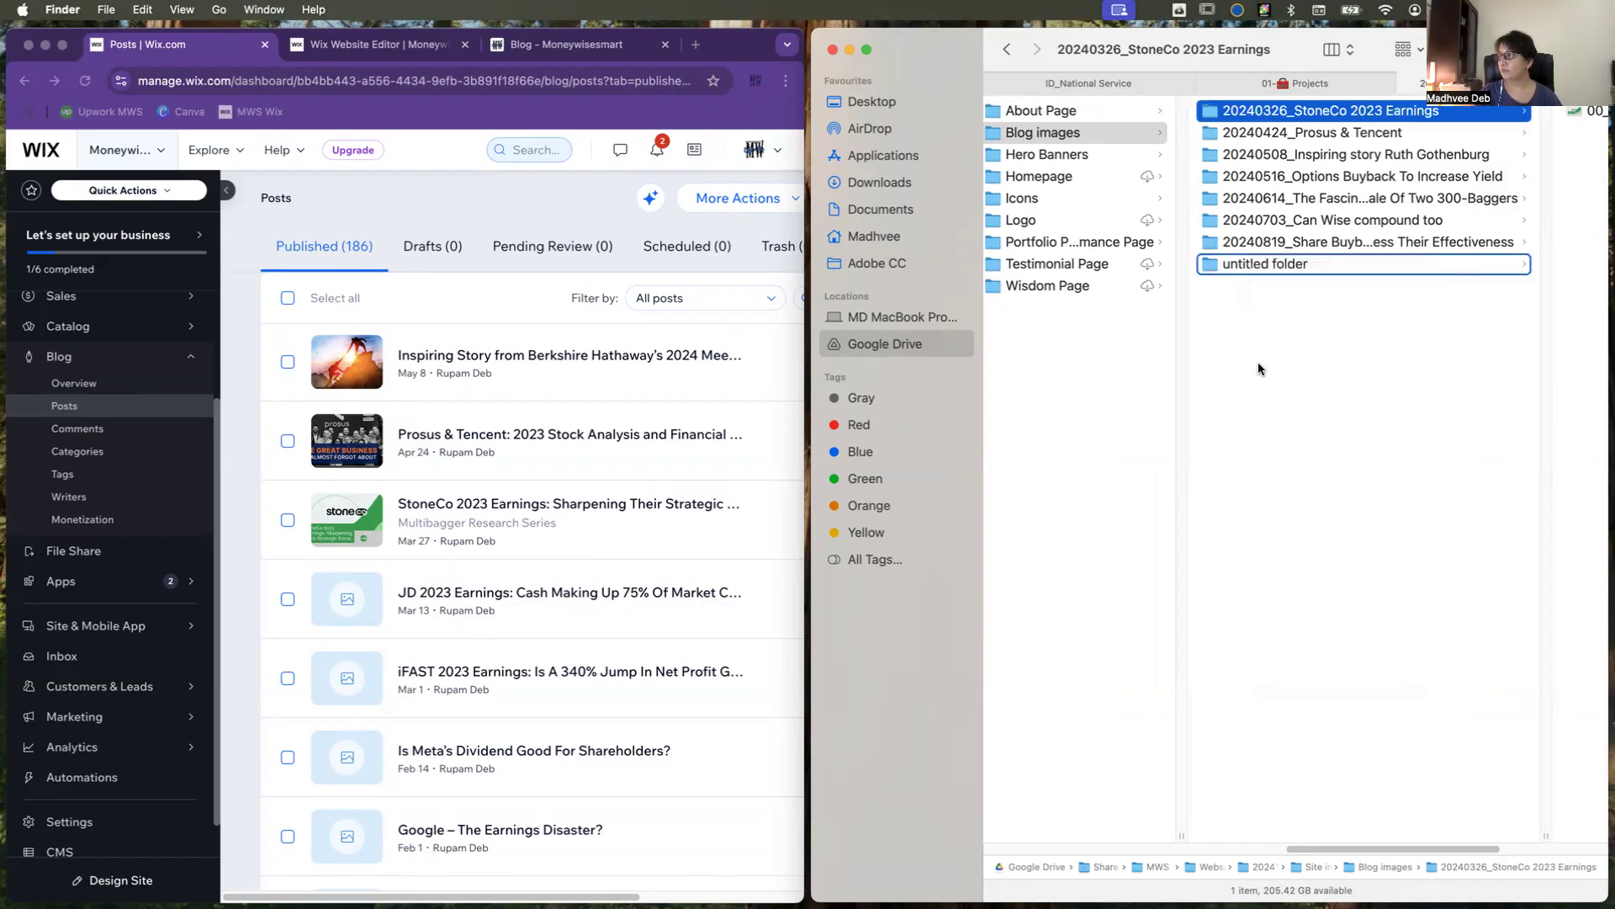
drag(1444, 851, 1386, 869)
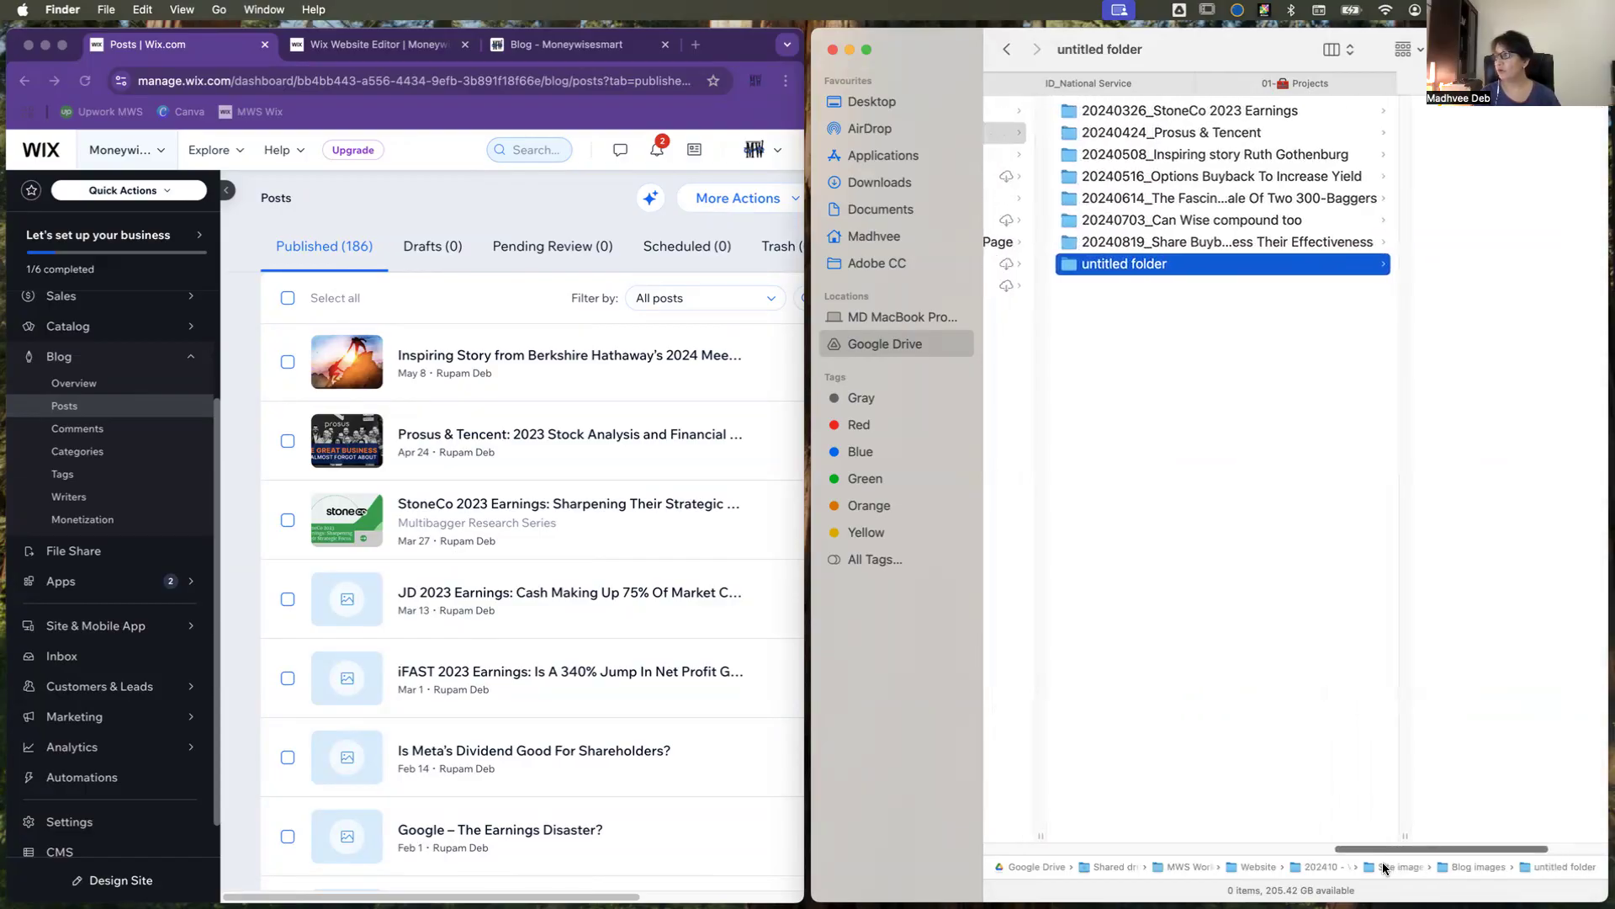
right_click(1165, 264)
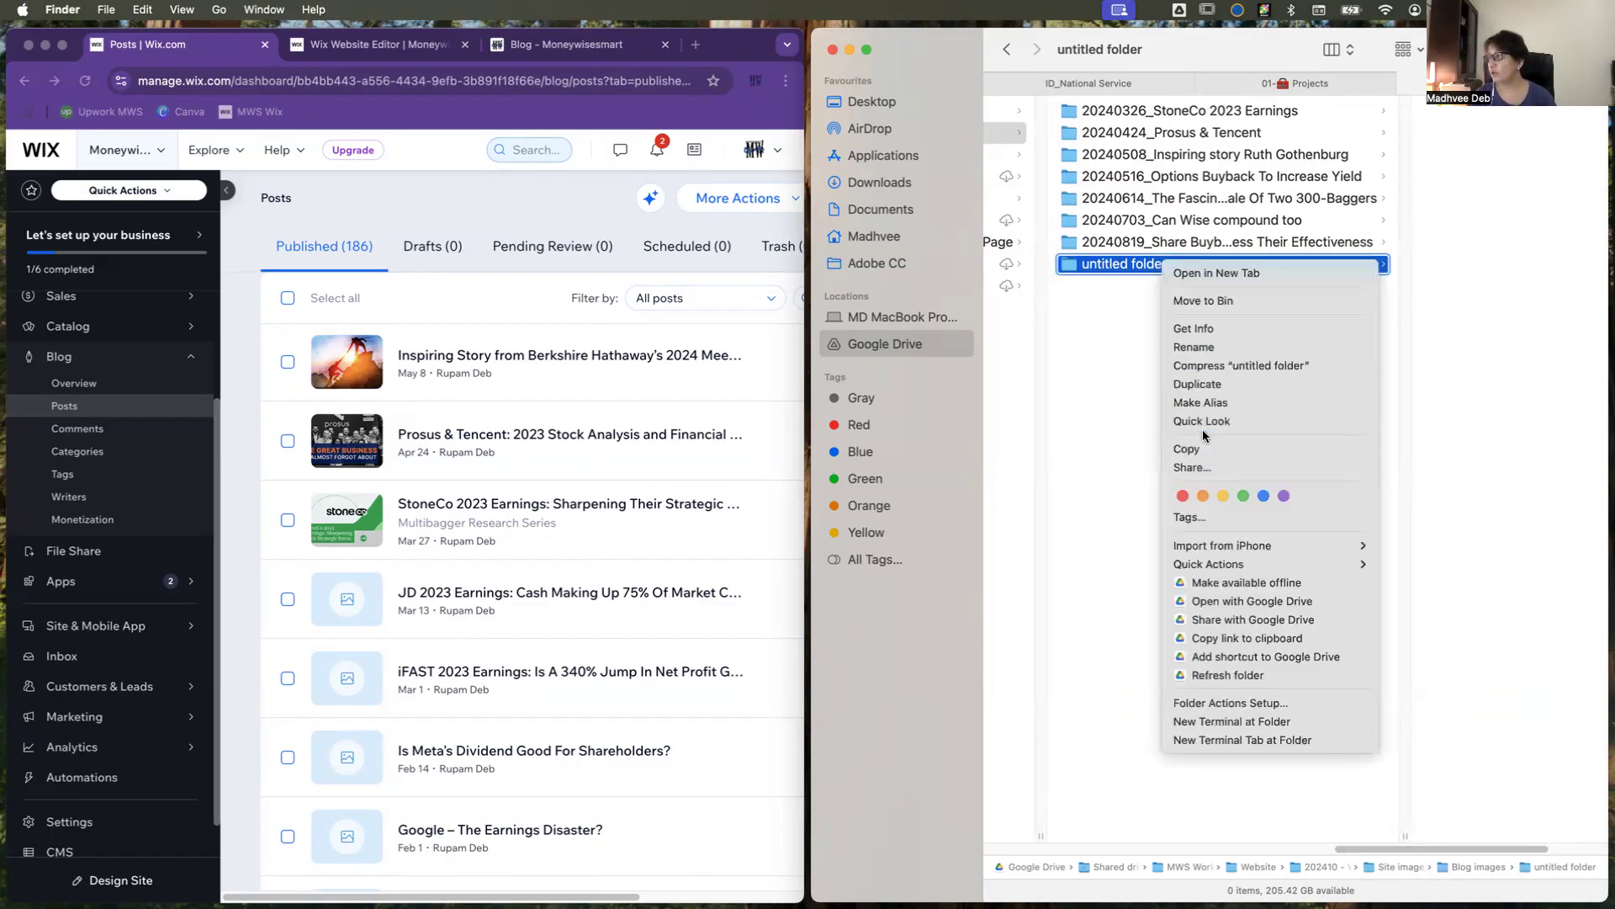
click(1195, 346)
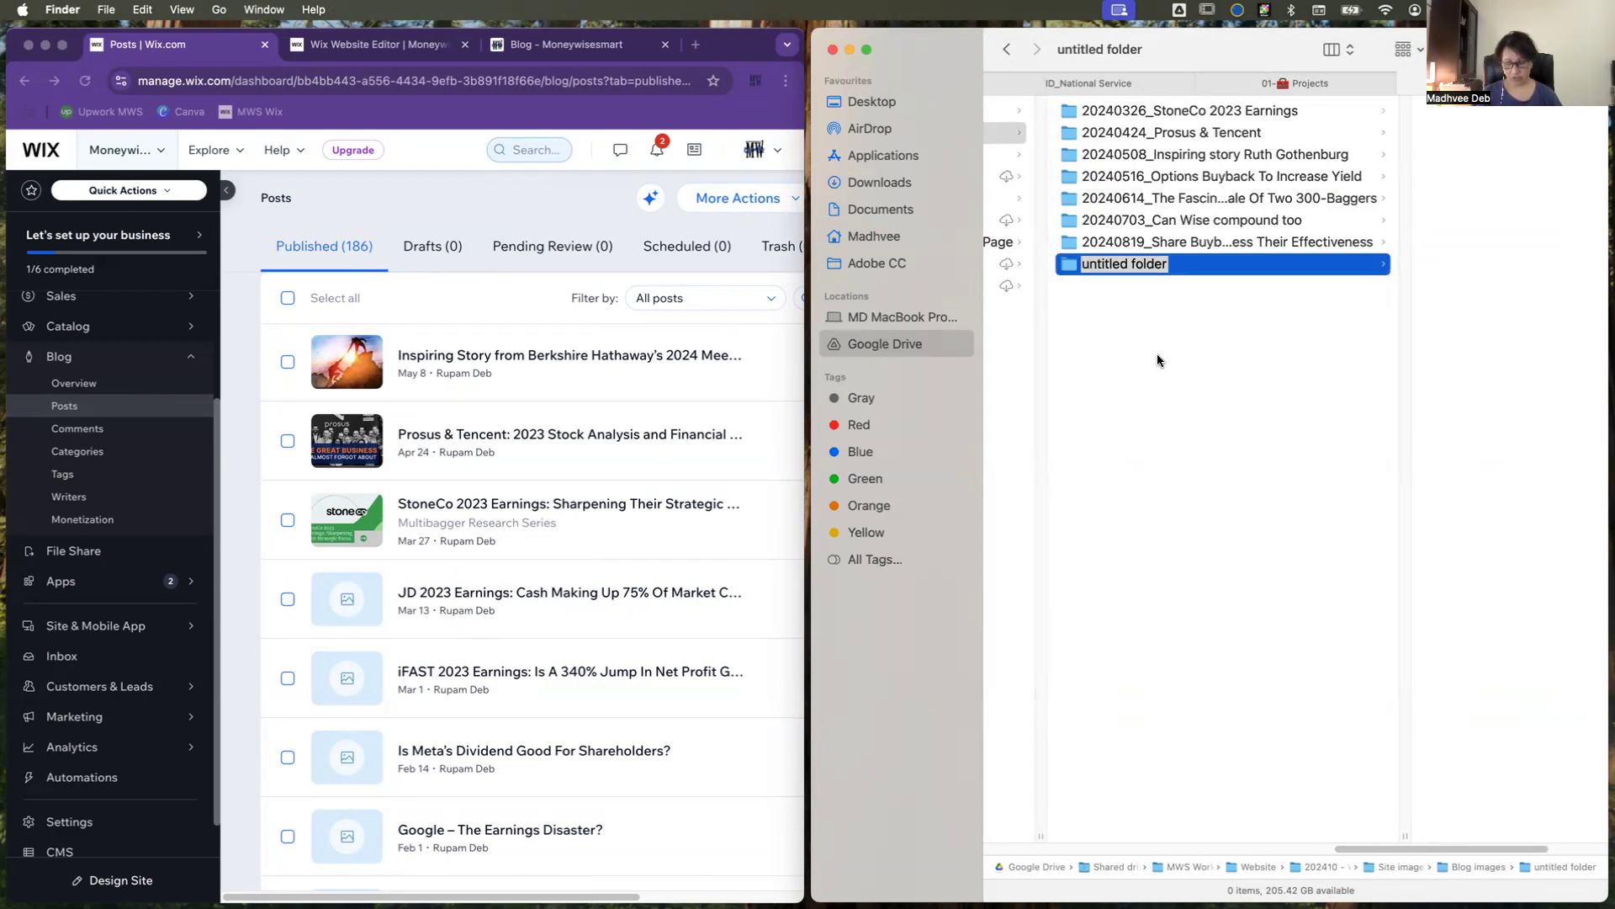
text(20240313)
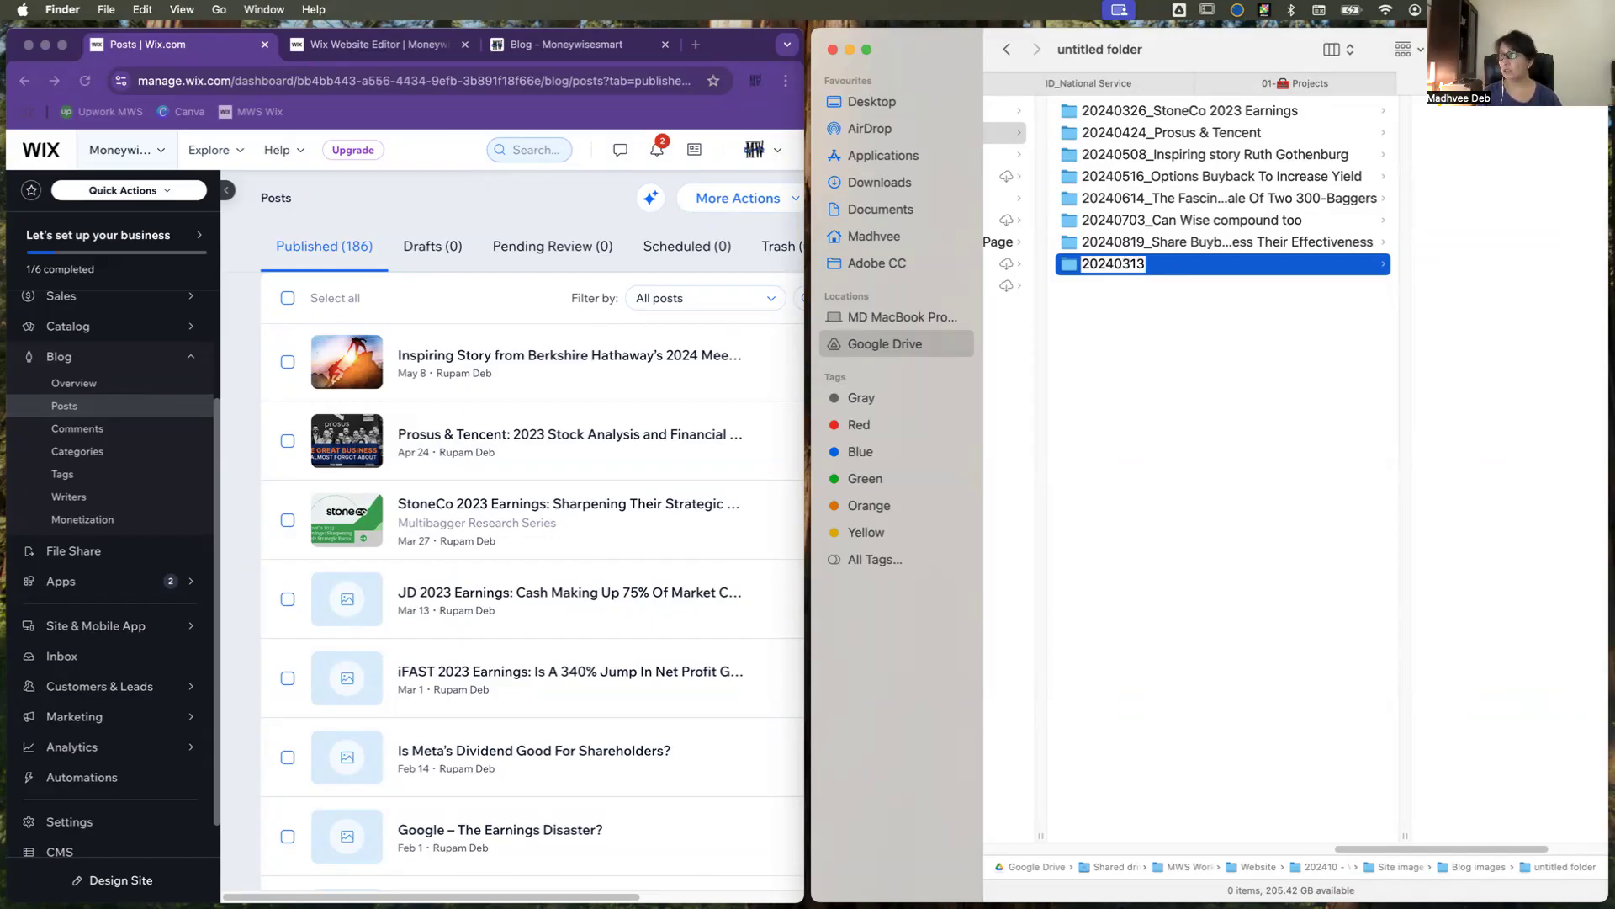
text(_)
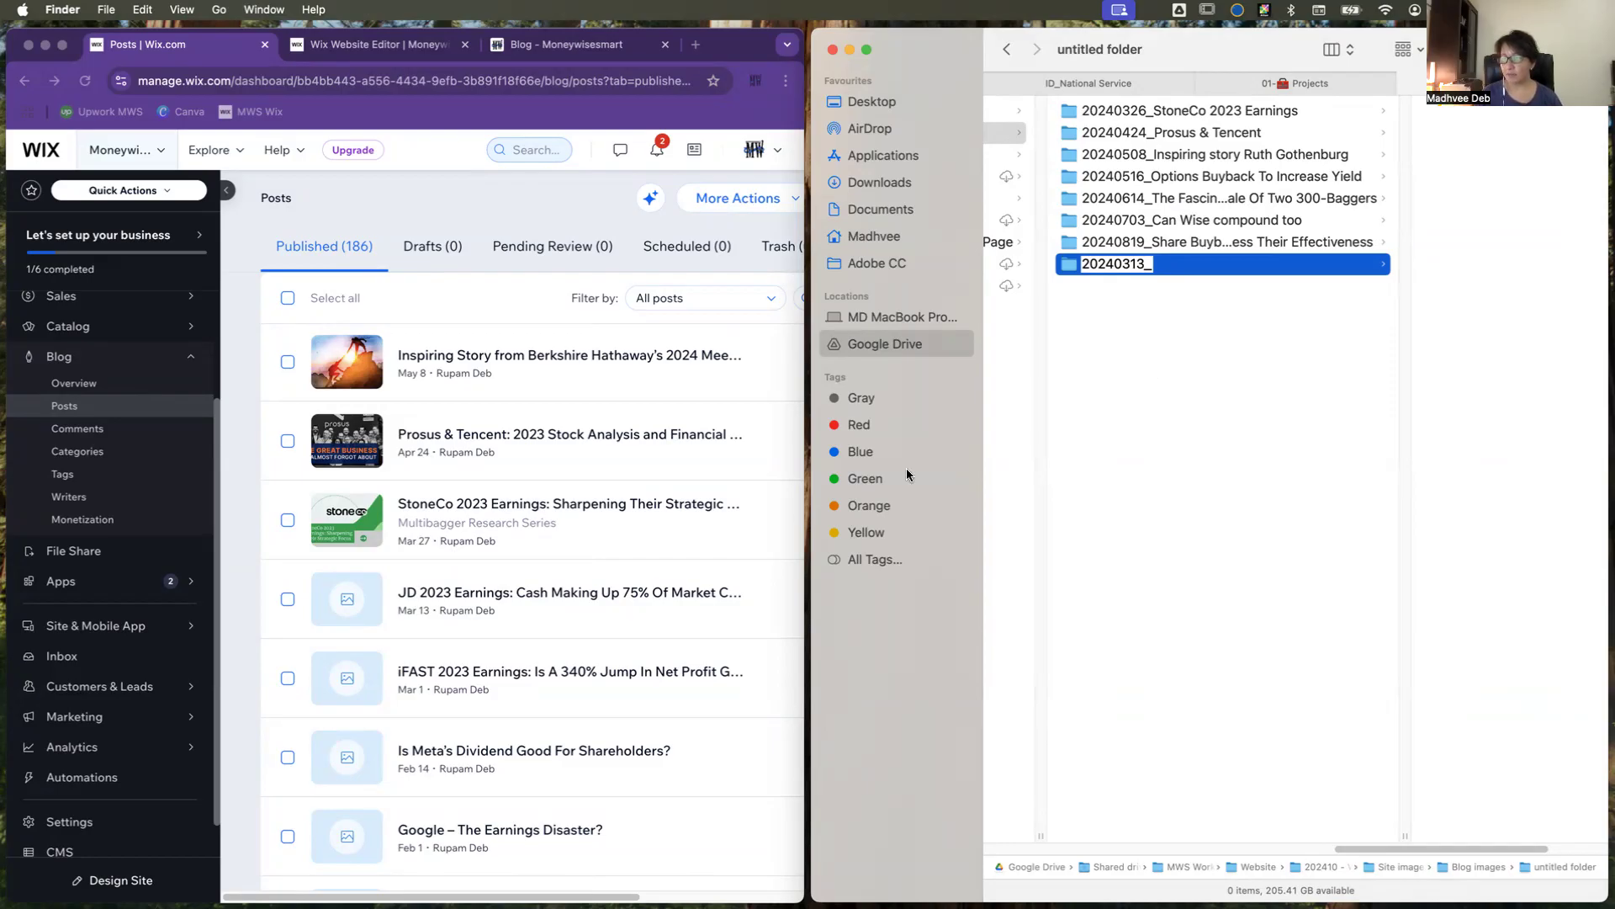
Step: Copy "JD 2023 Earnings" from the post's title in Wix and append it to the new folder's name
click(424, 595)
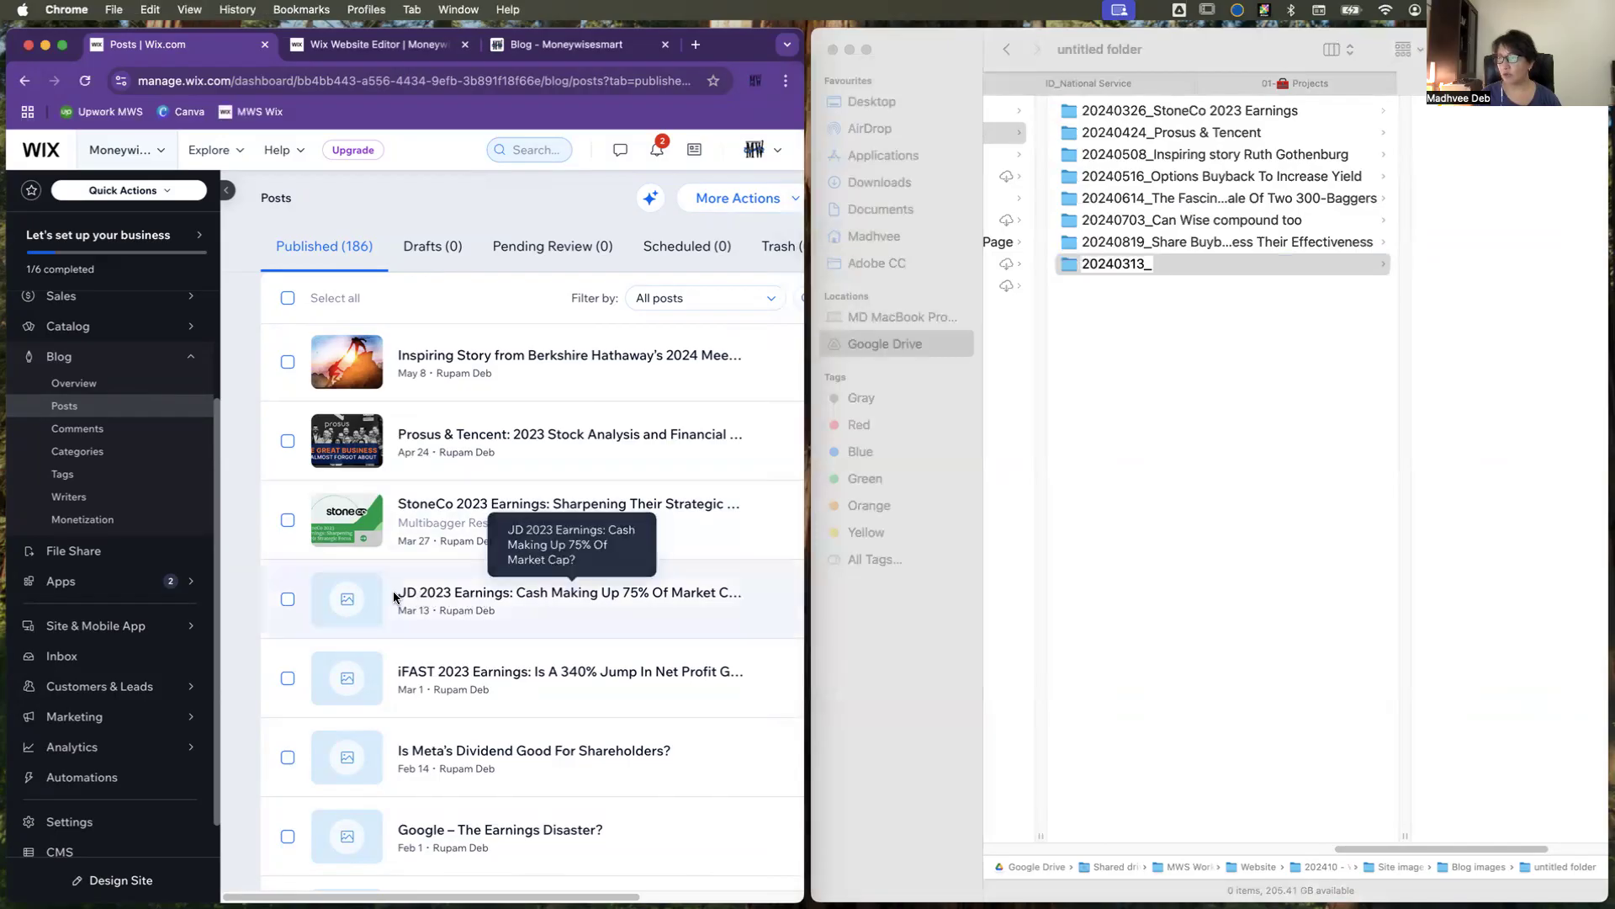
drag(397, 594, 507, 604)
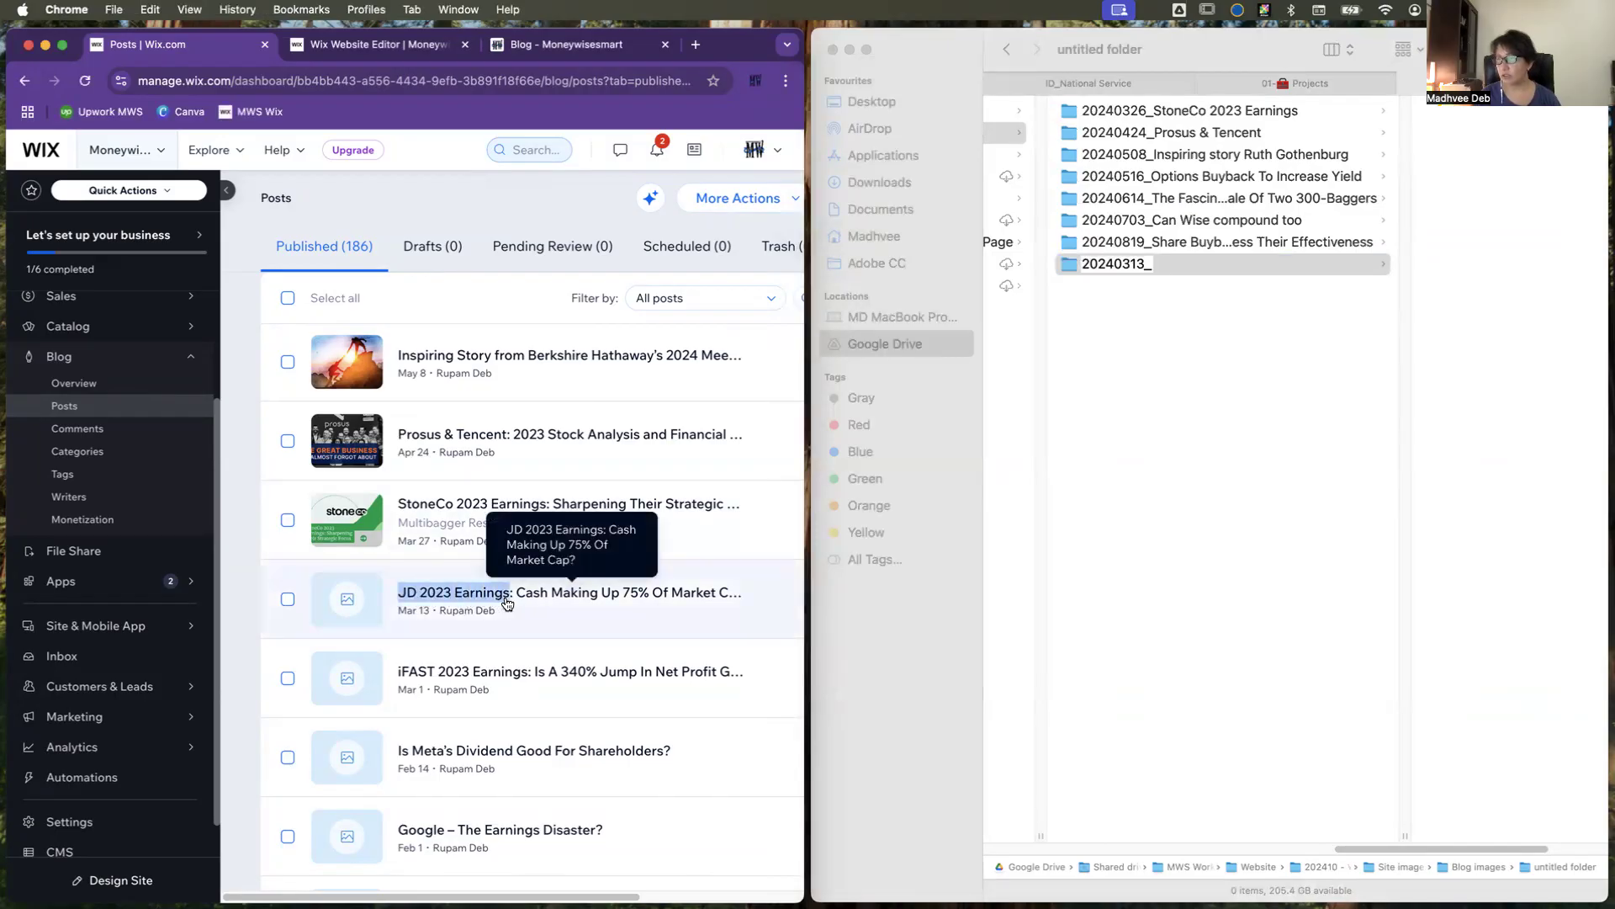
key(super+c)
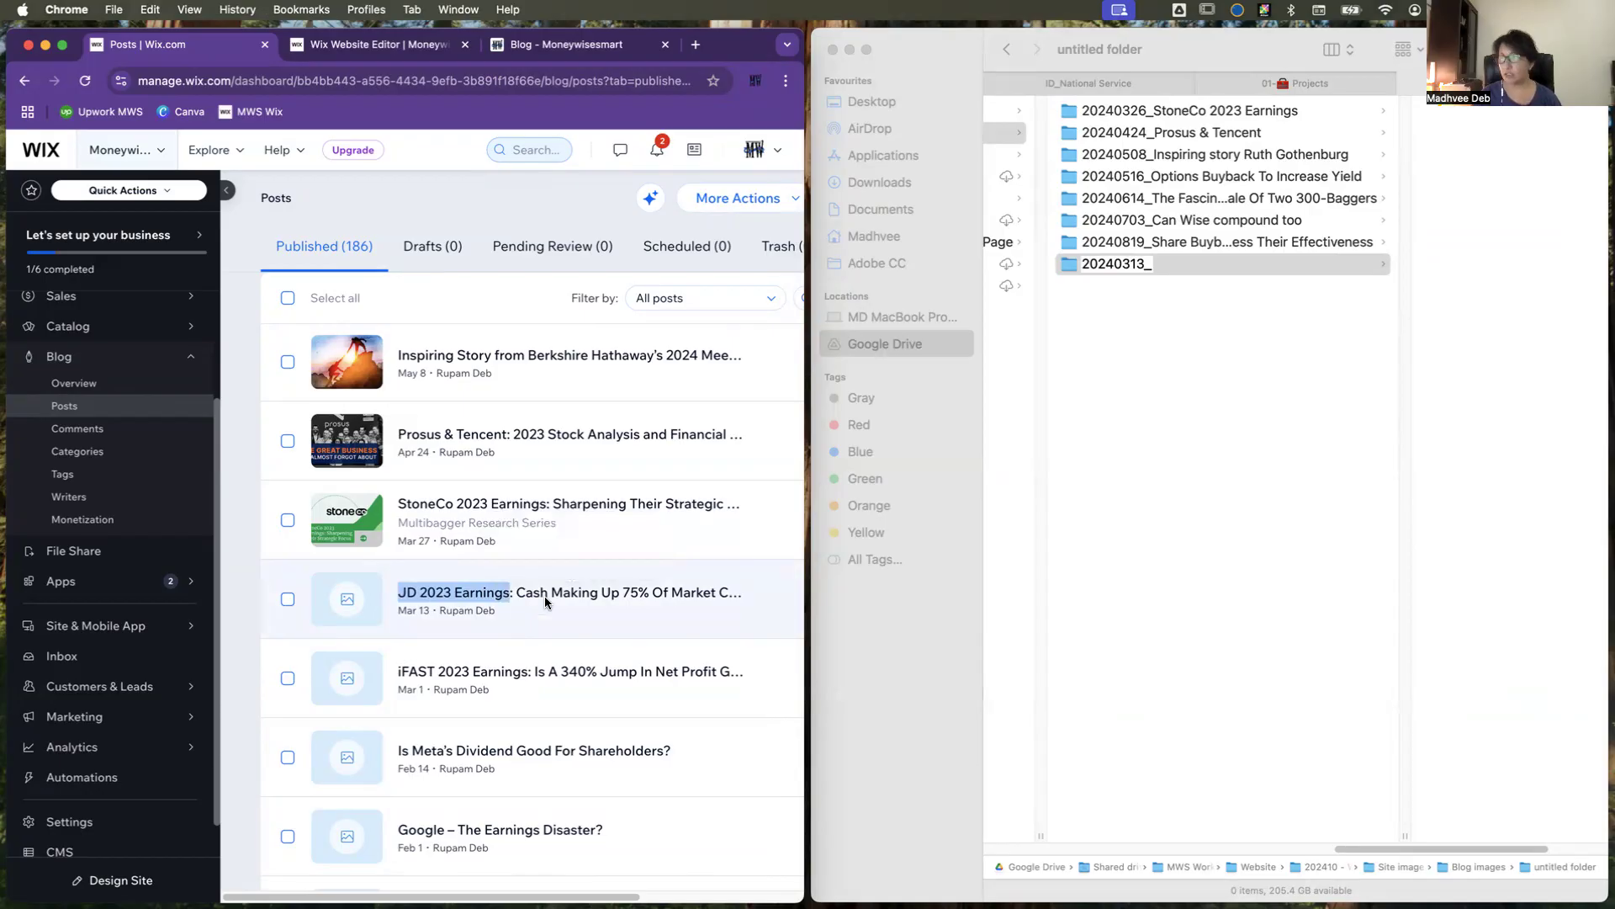
click(1148, 271)
key(super+v)
click(1198, 320)
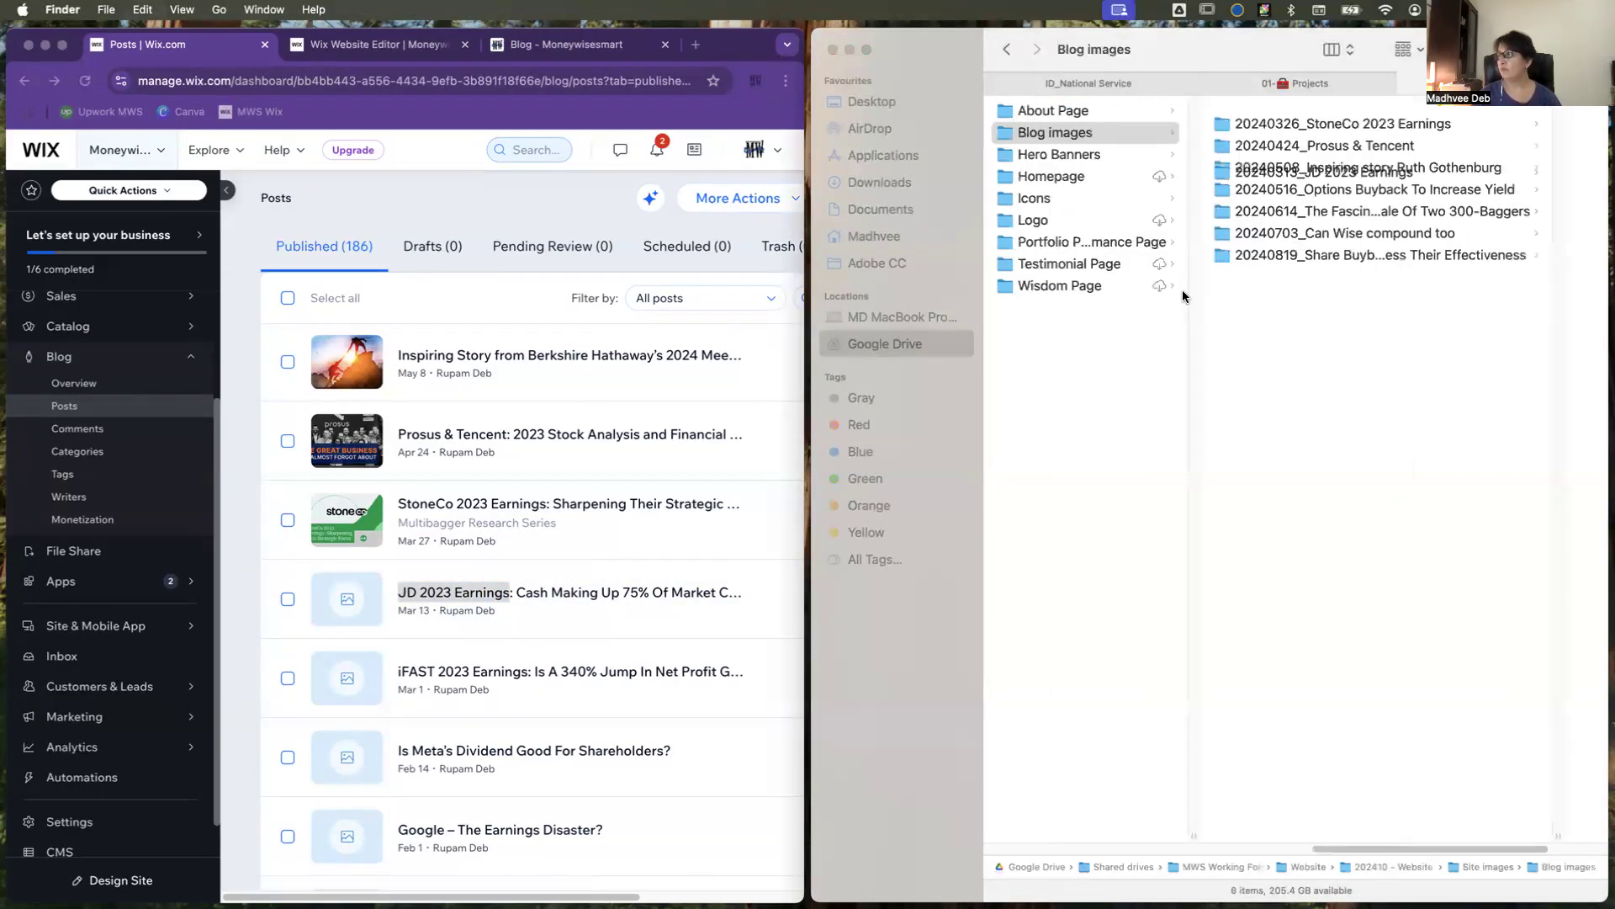
Step: Save the JD 2023 Earnings cover image from the MoneyWiseSmart blog page into the 20240313_JD 2023 Earnings folder
click(1352, 108)
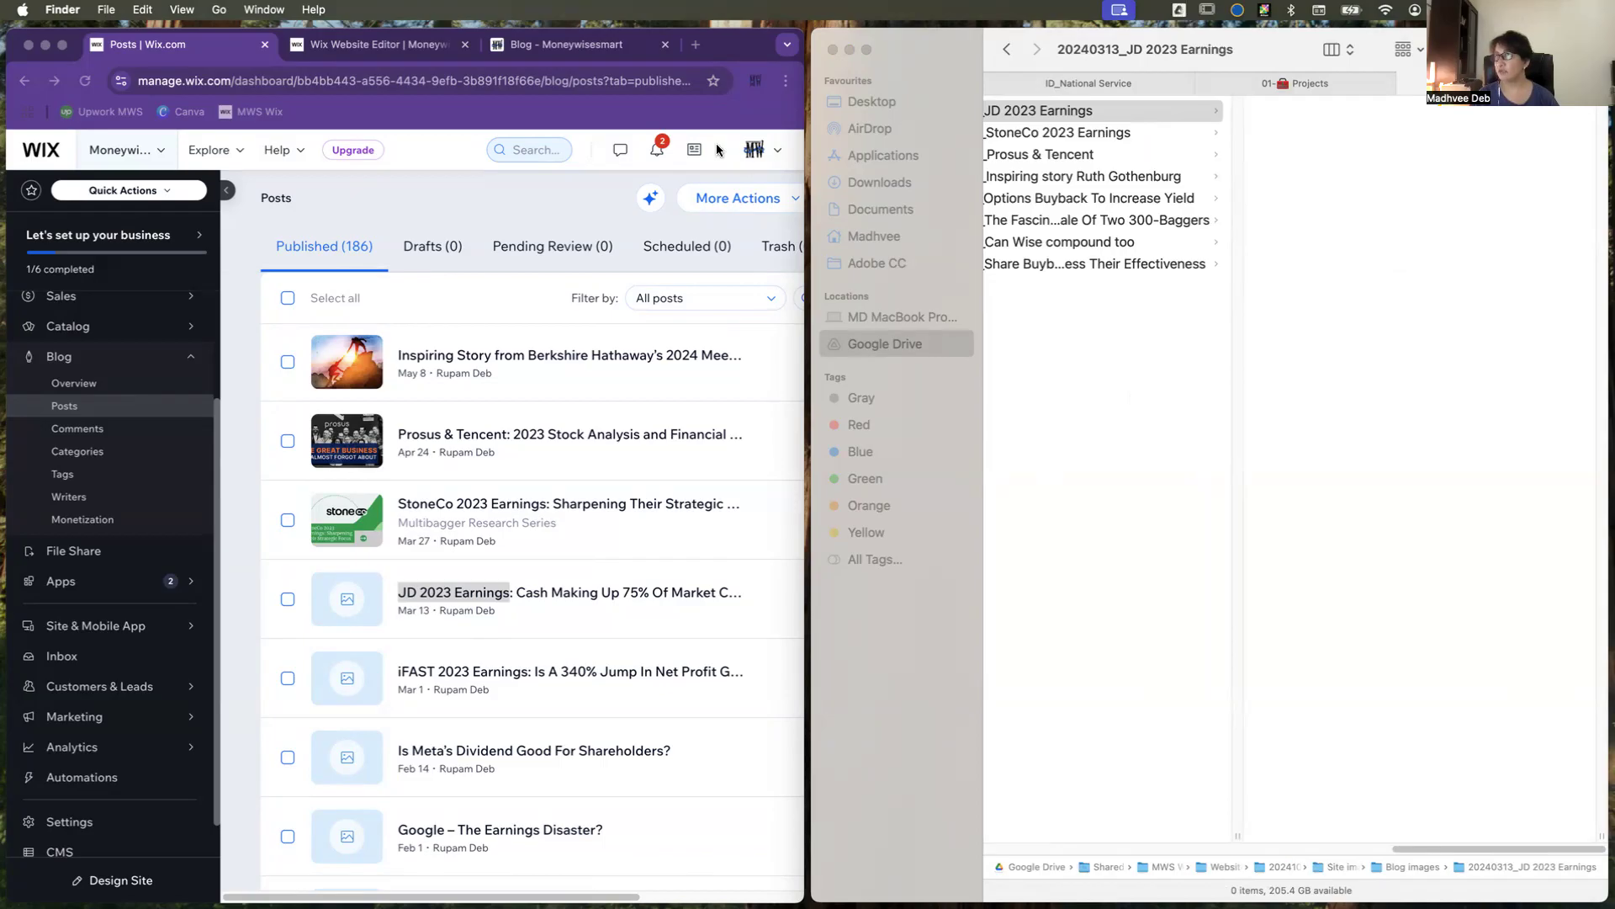
click(579, 50)
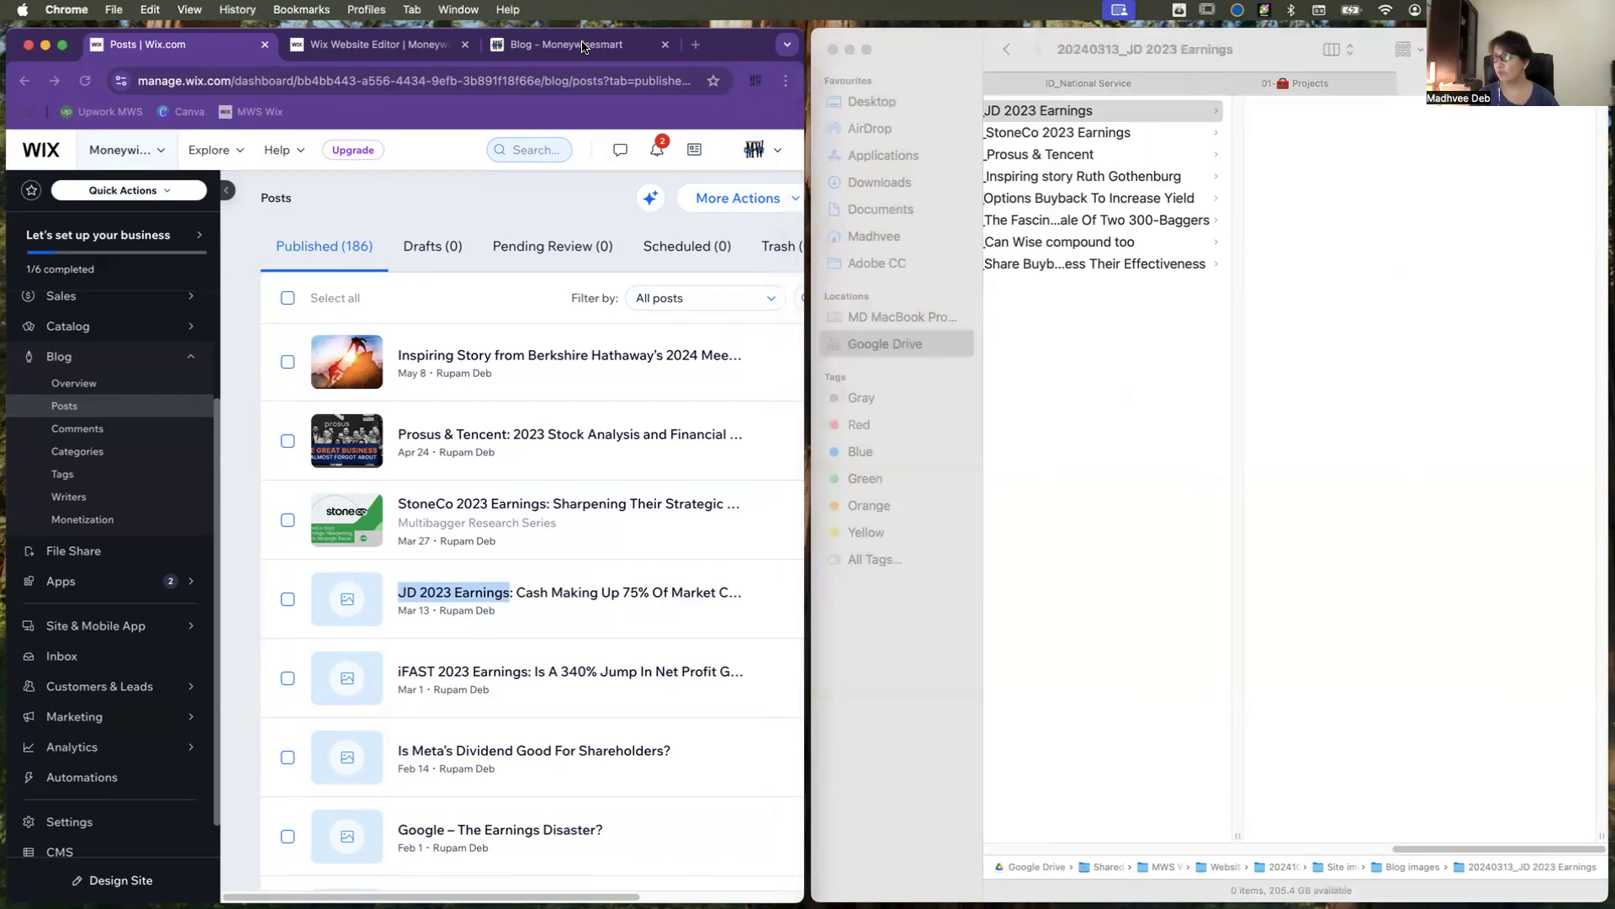
click(581, 47)
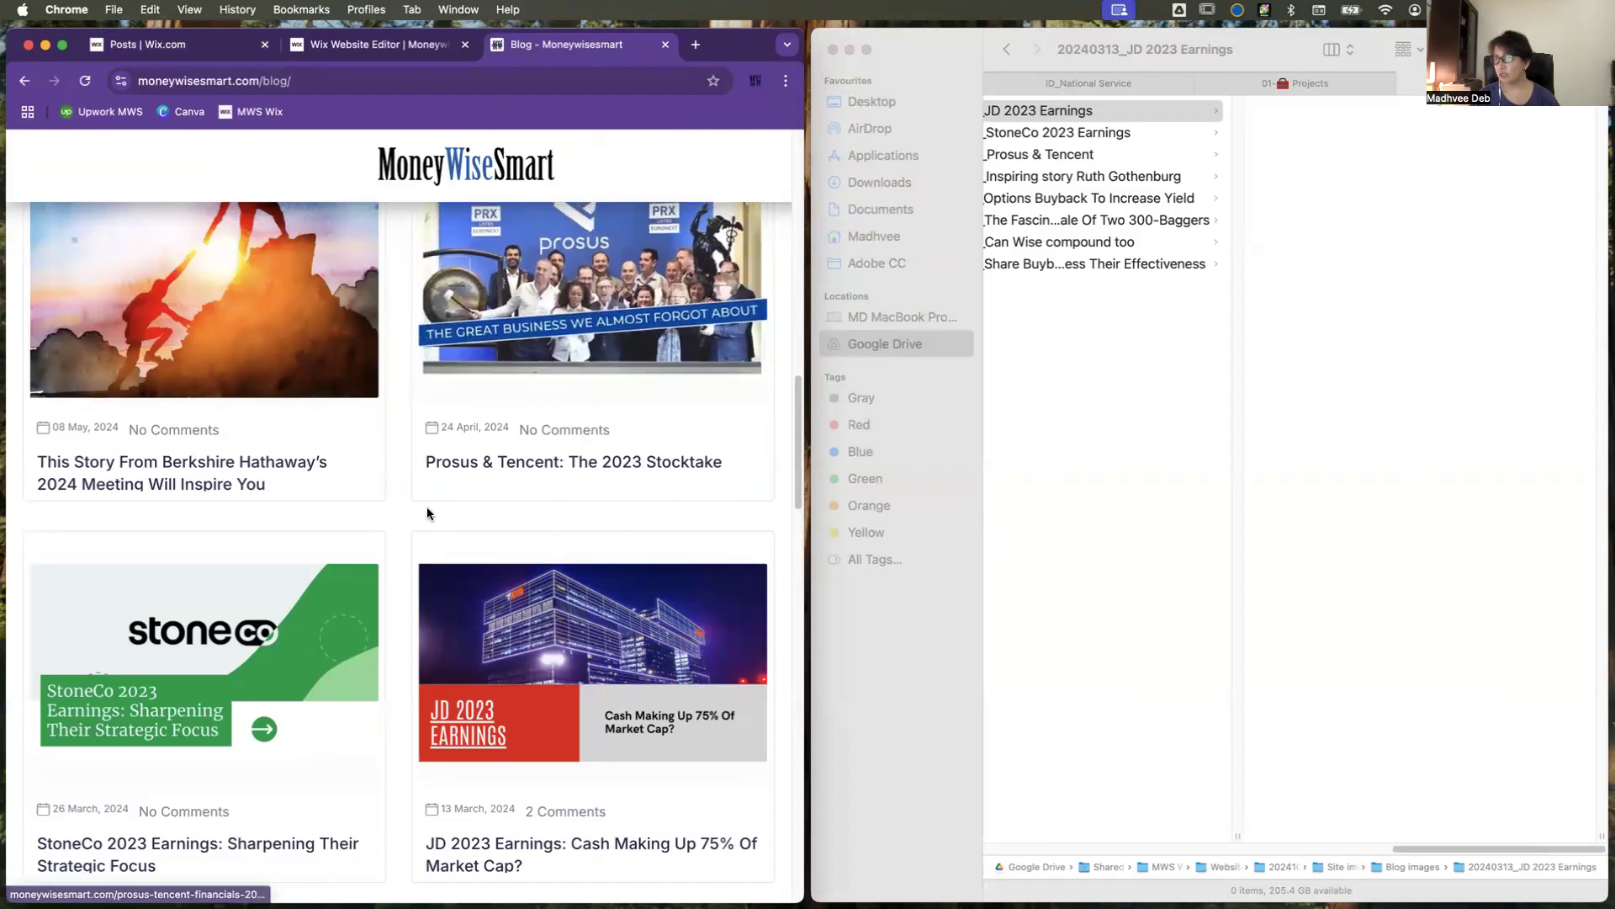
scroll(393, 501, down, 5)
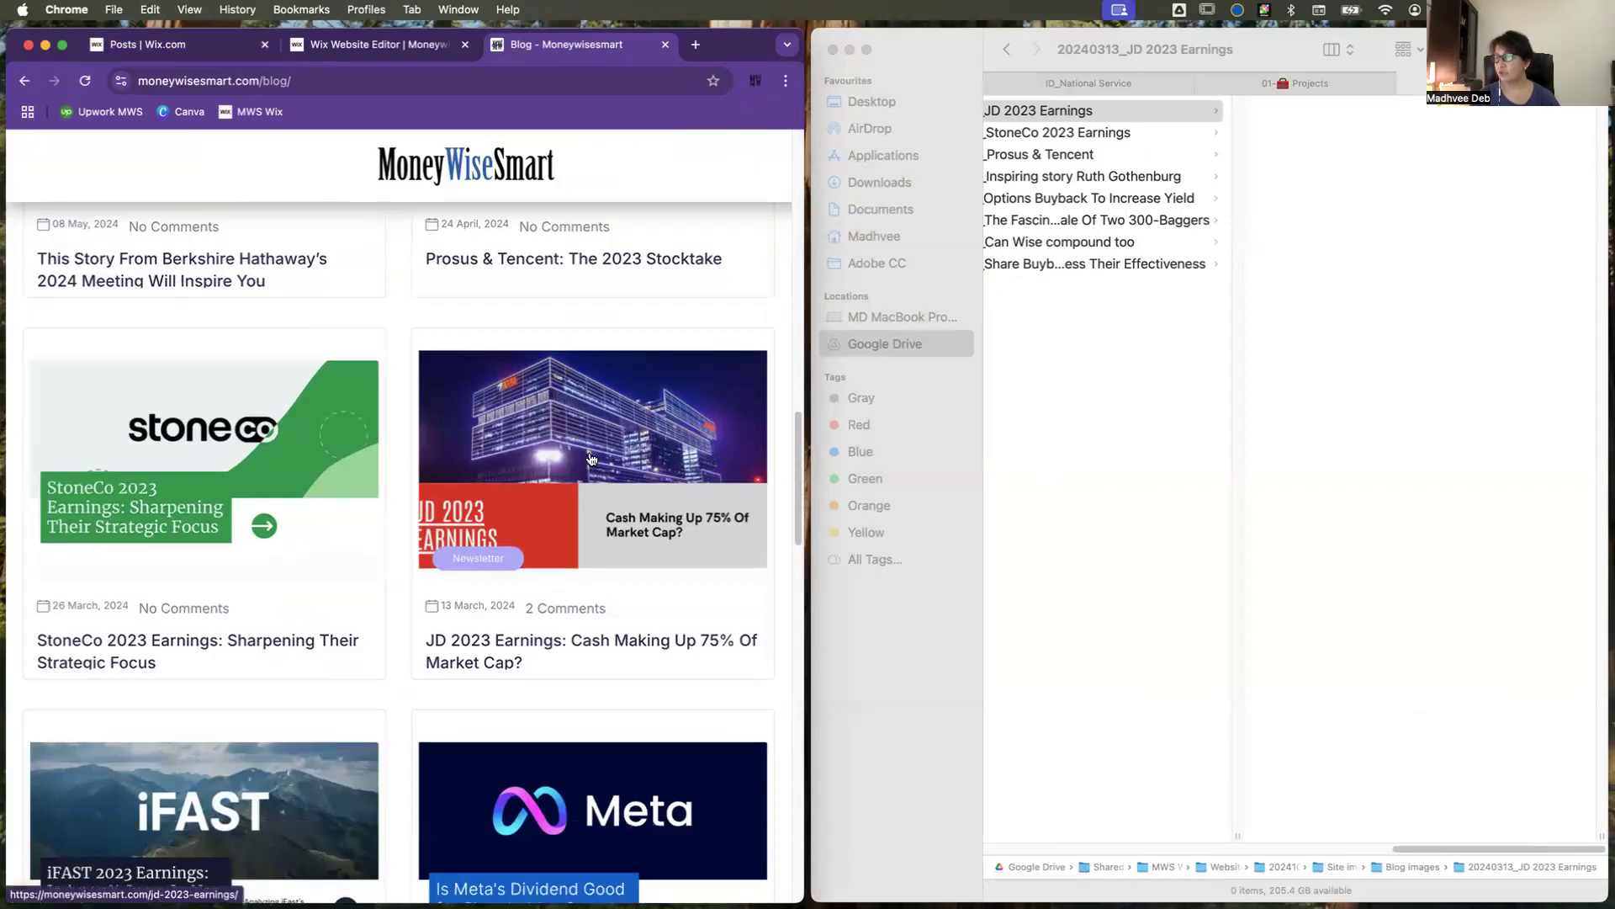
click(602, 451)
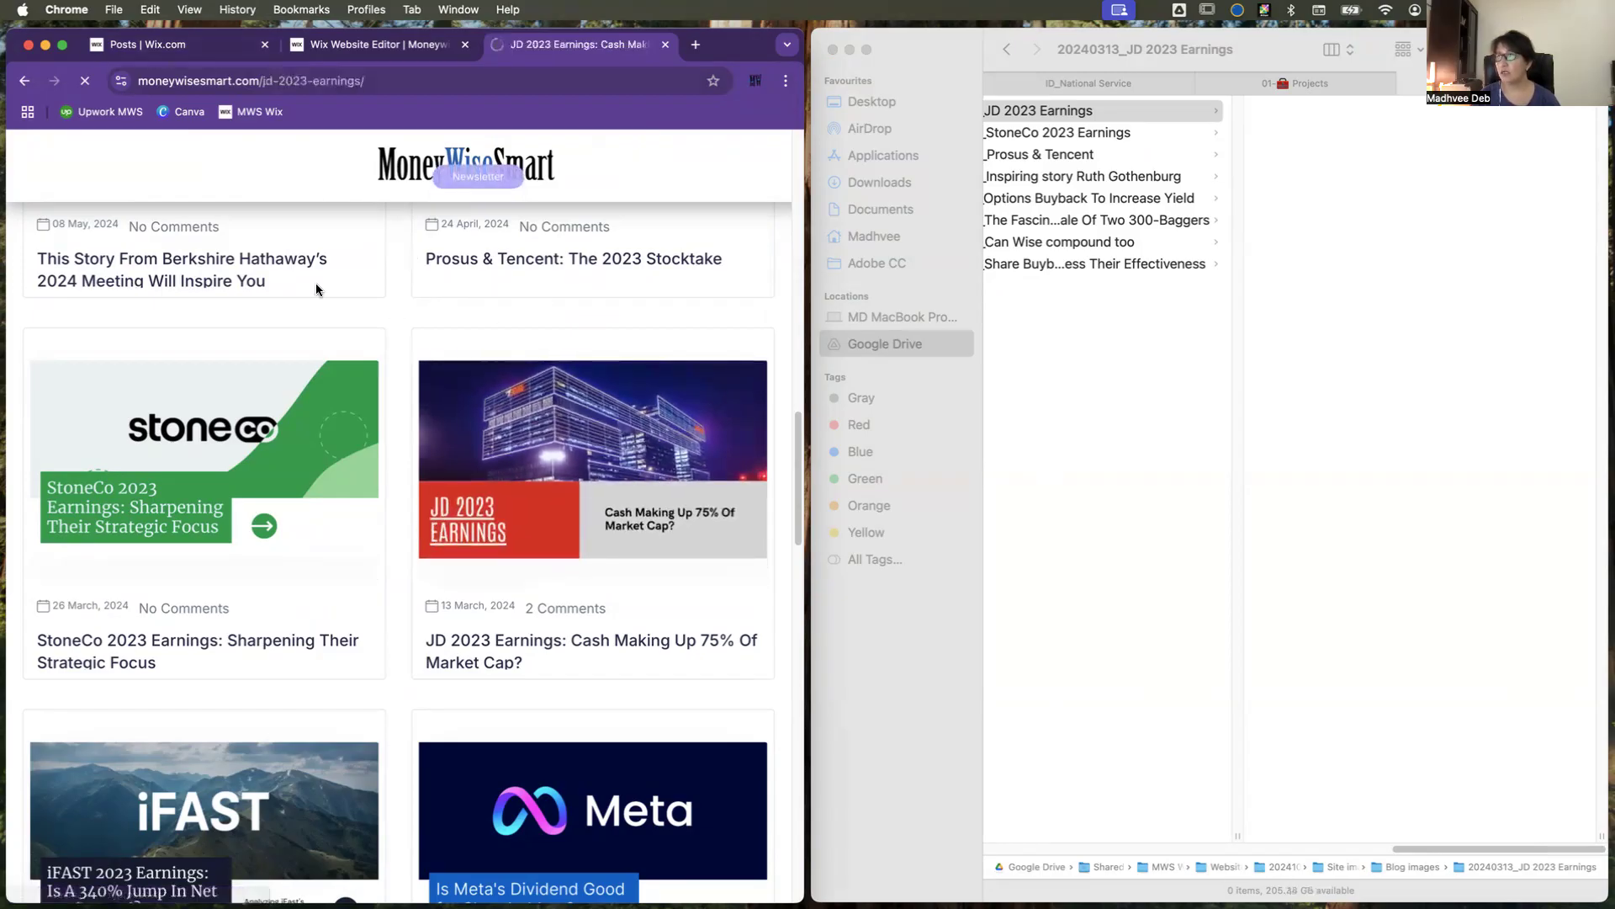
click(25, 80)
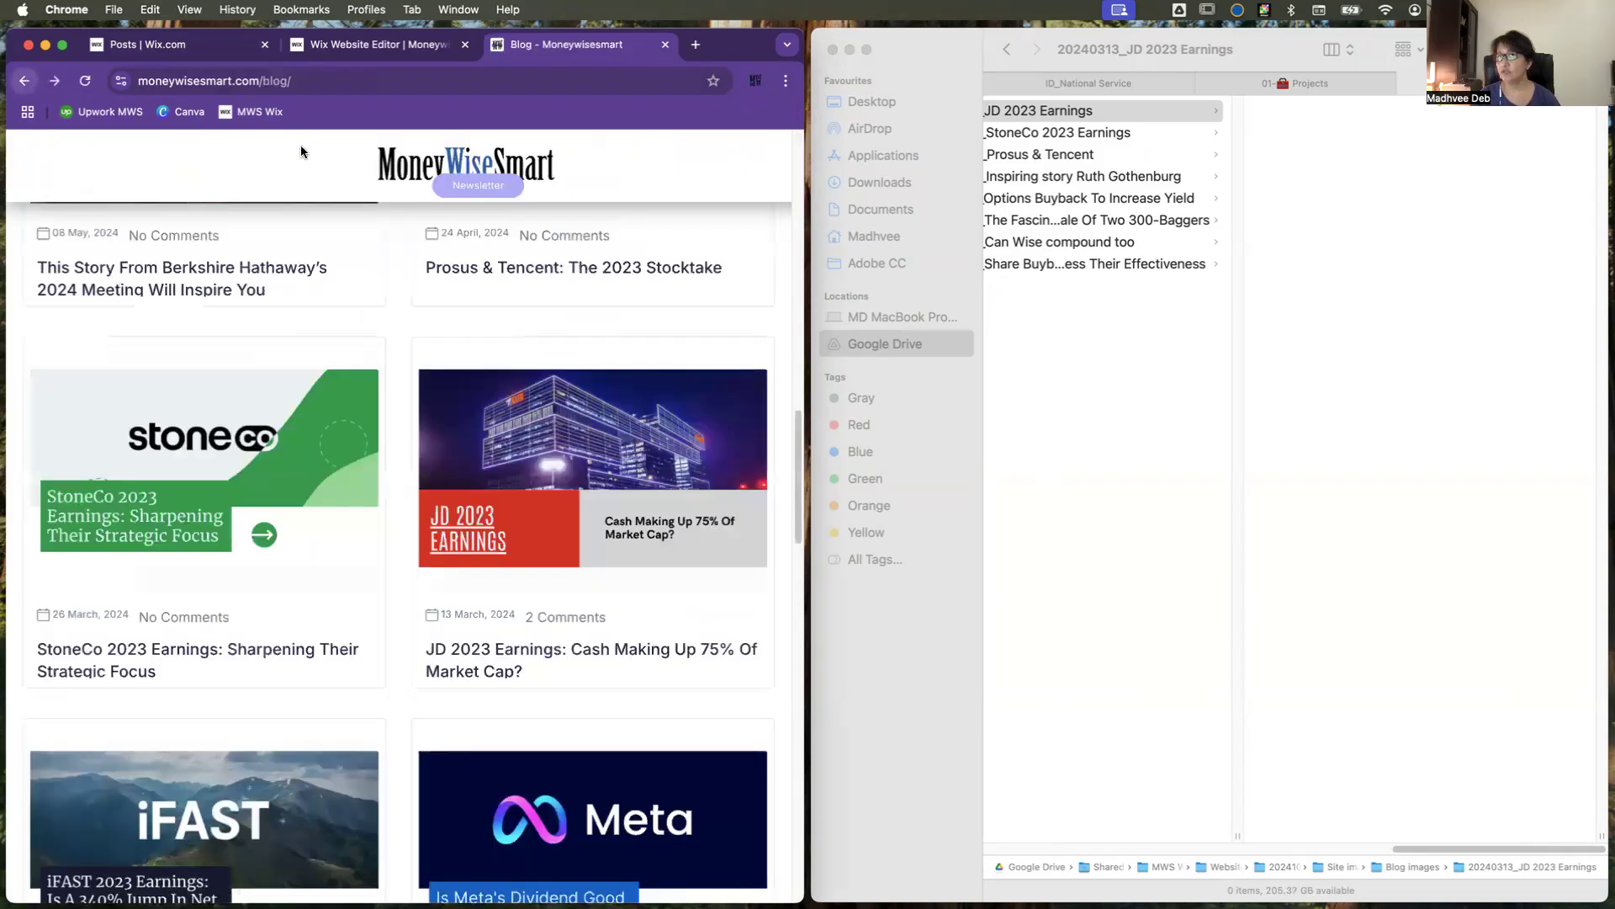
drag(571, 448, 1289, 308)
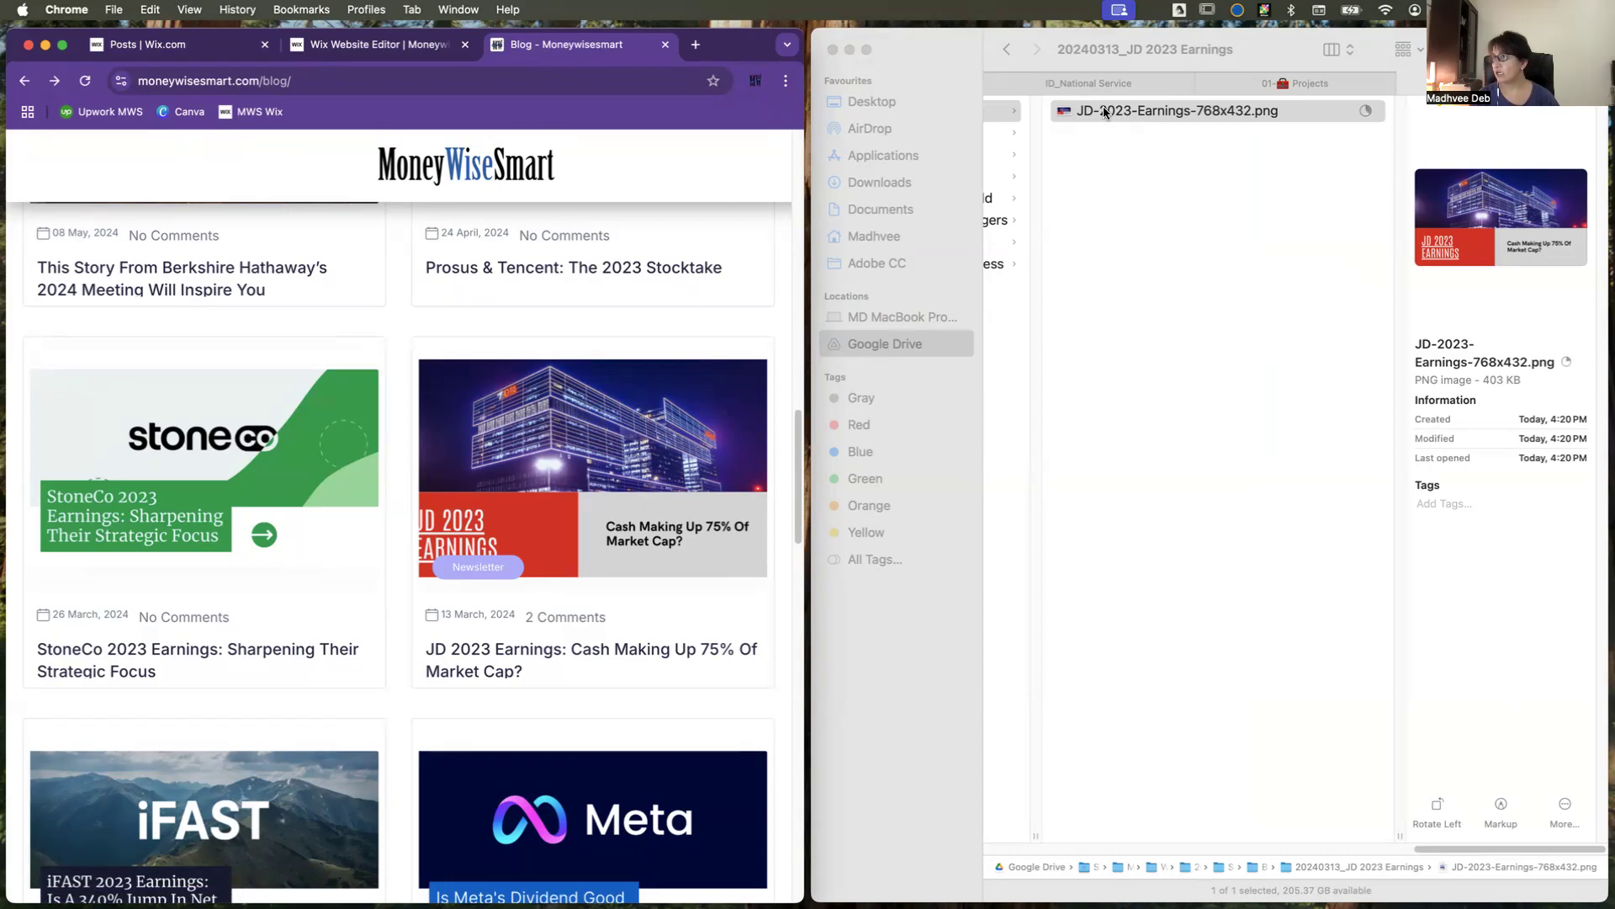
Step: Rename the saved cover image as "00_20240313_JD 2023 Earnings.png", reusing the folder's name after the "00_" prefix
click(1434, 847)
drag(1434, 847, 1337, 846)
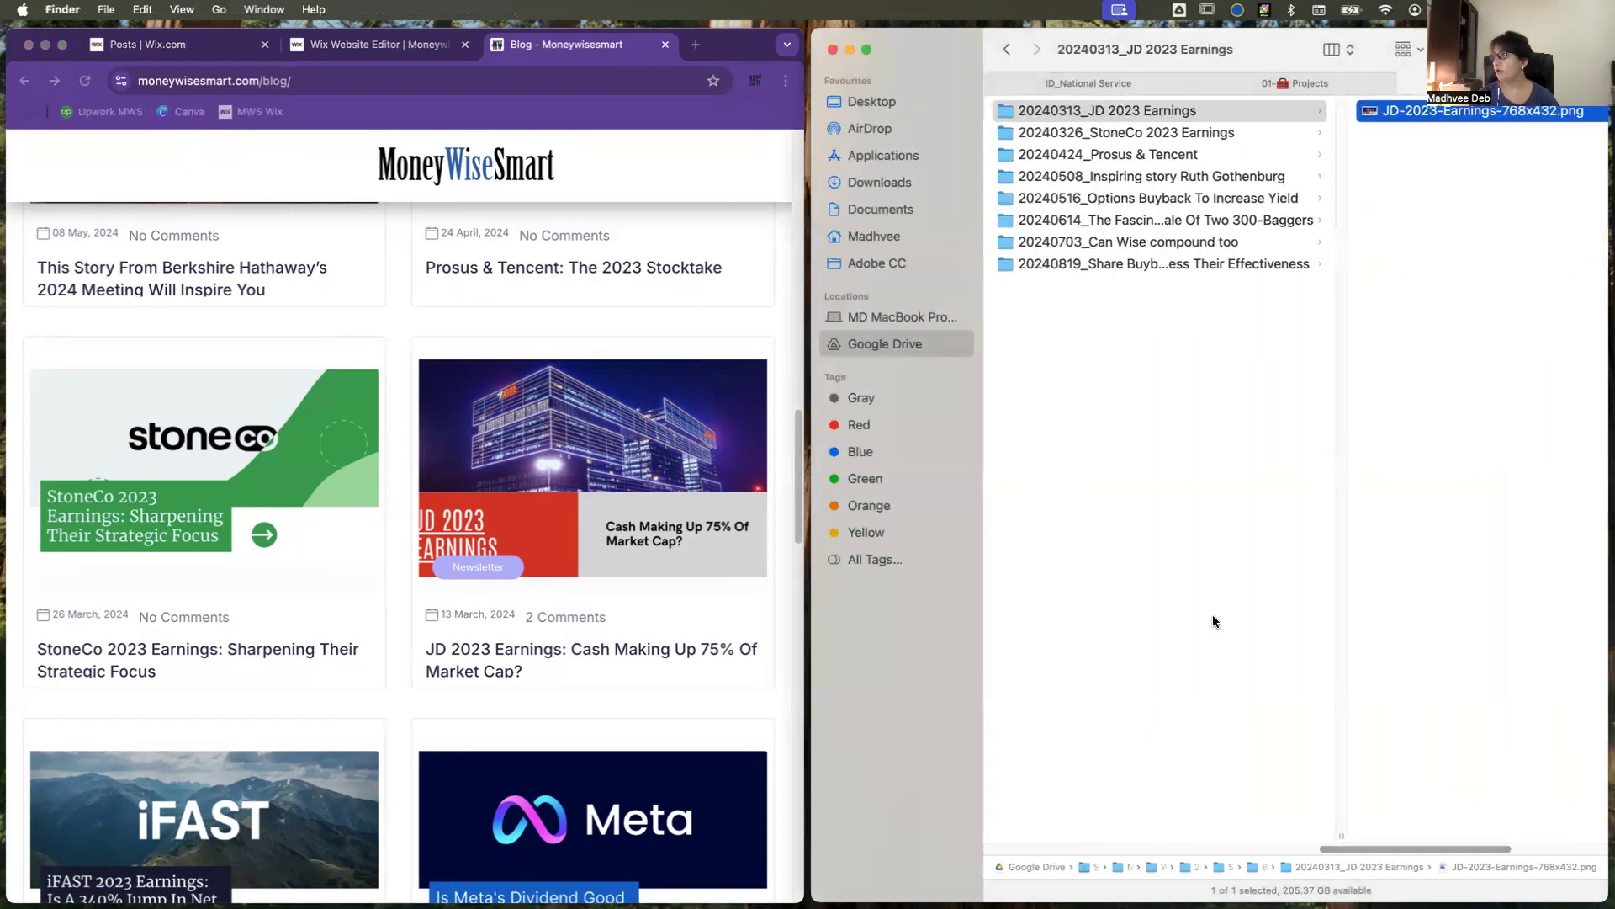
click(1100, 113)
key(Return)
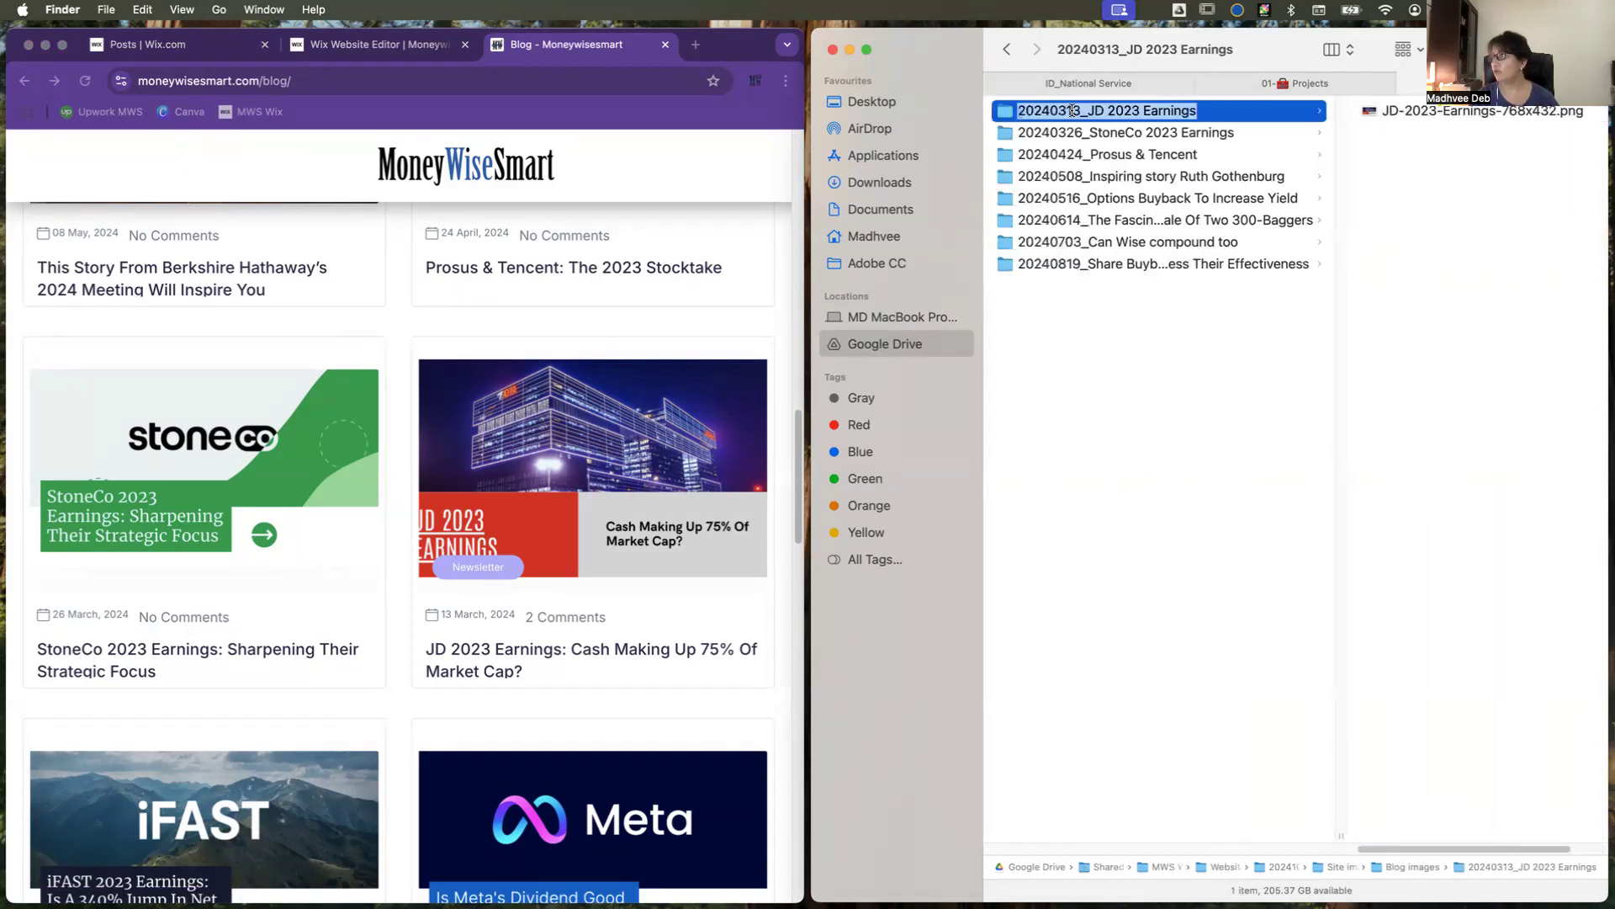
key(super+c)
click(1431, 112)
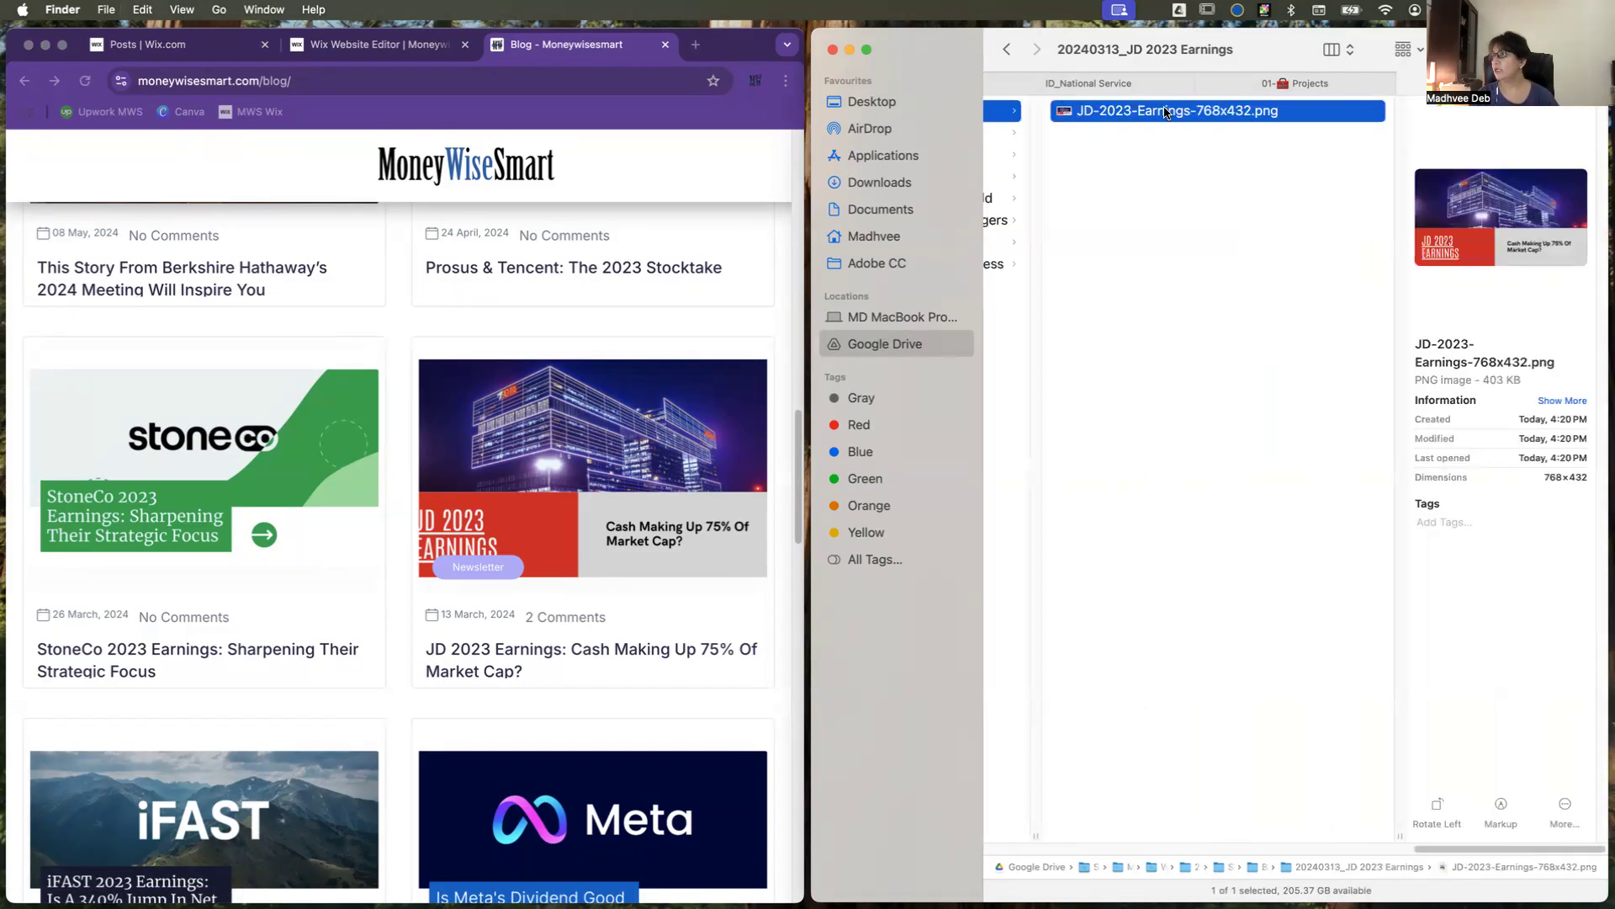
key(Return)
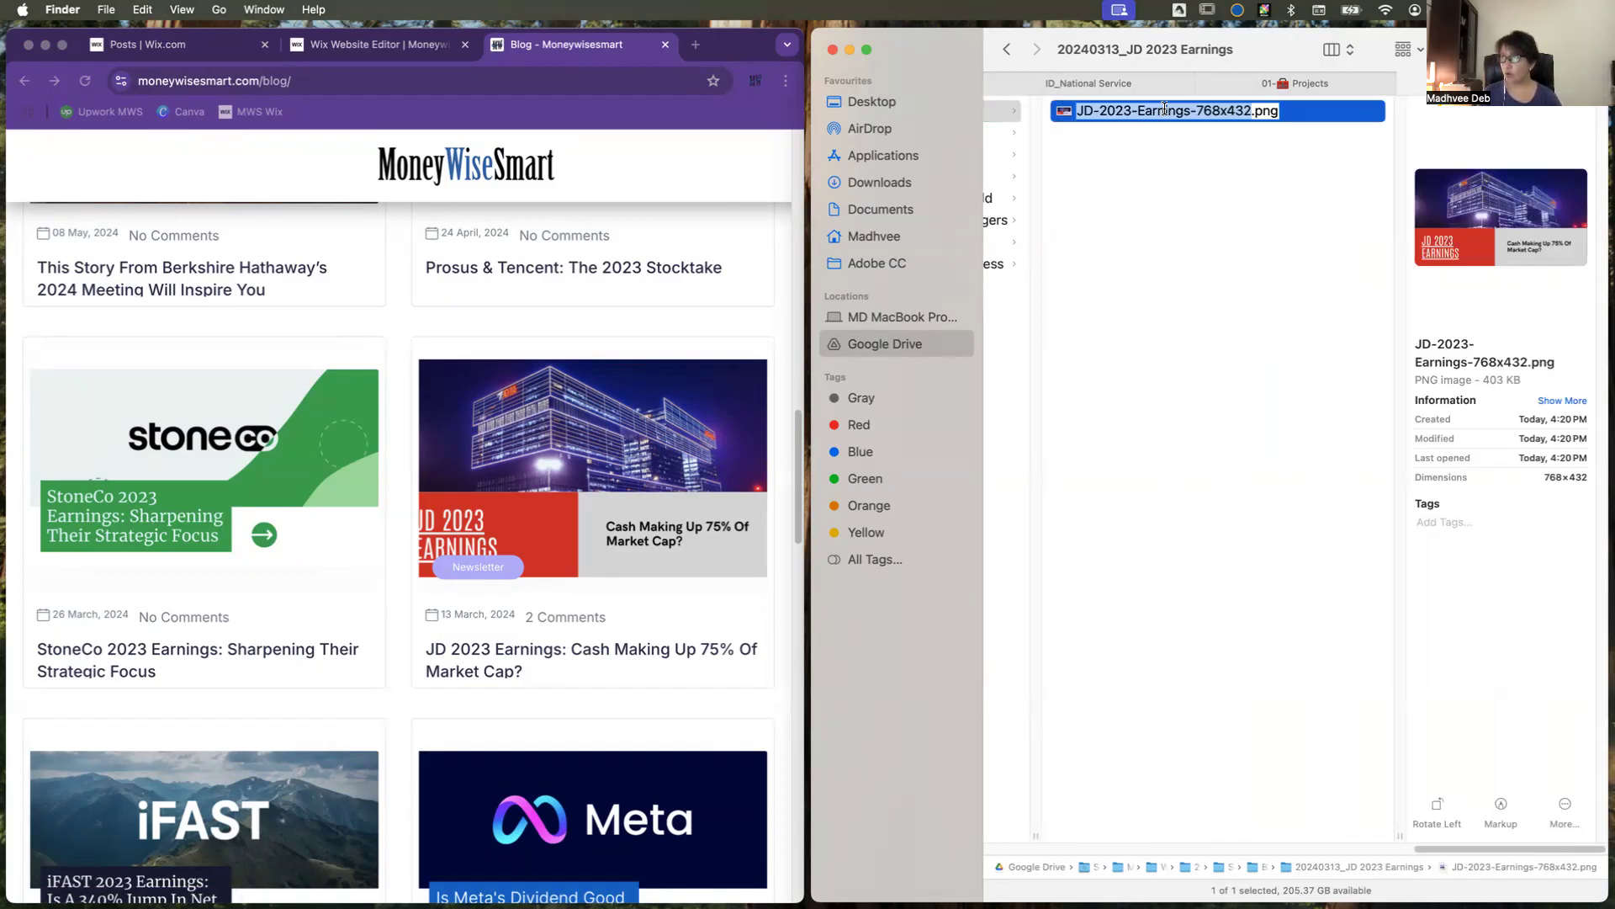
text(00)
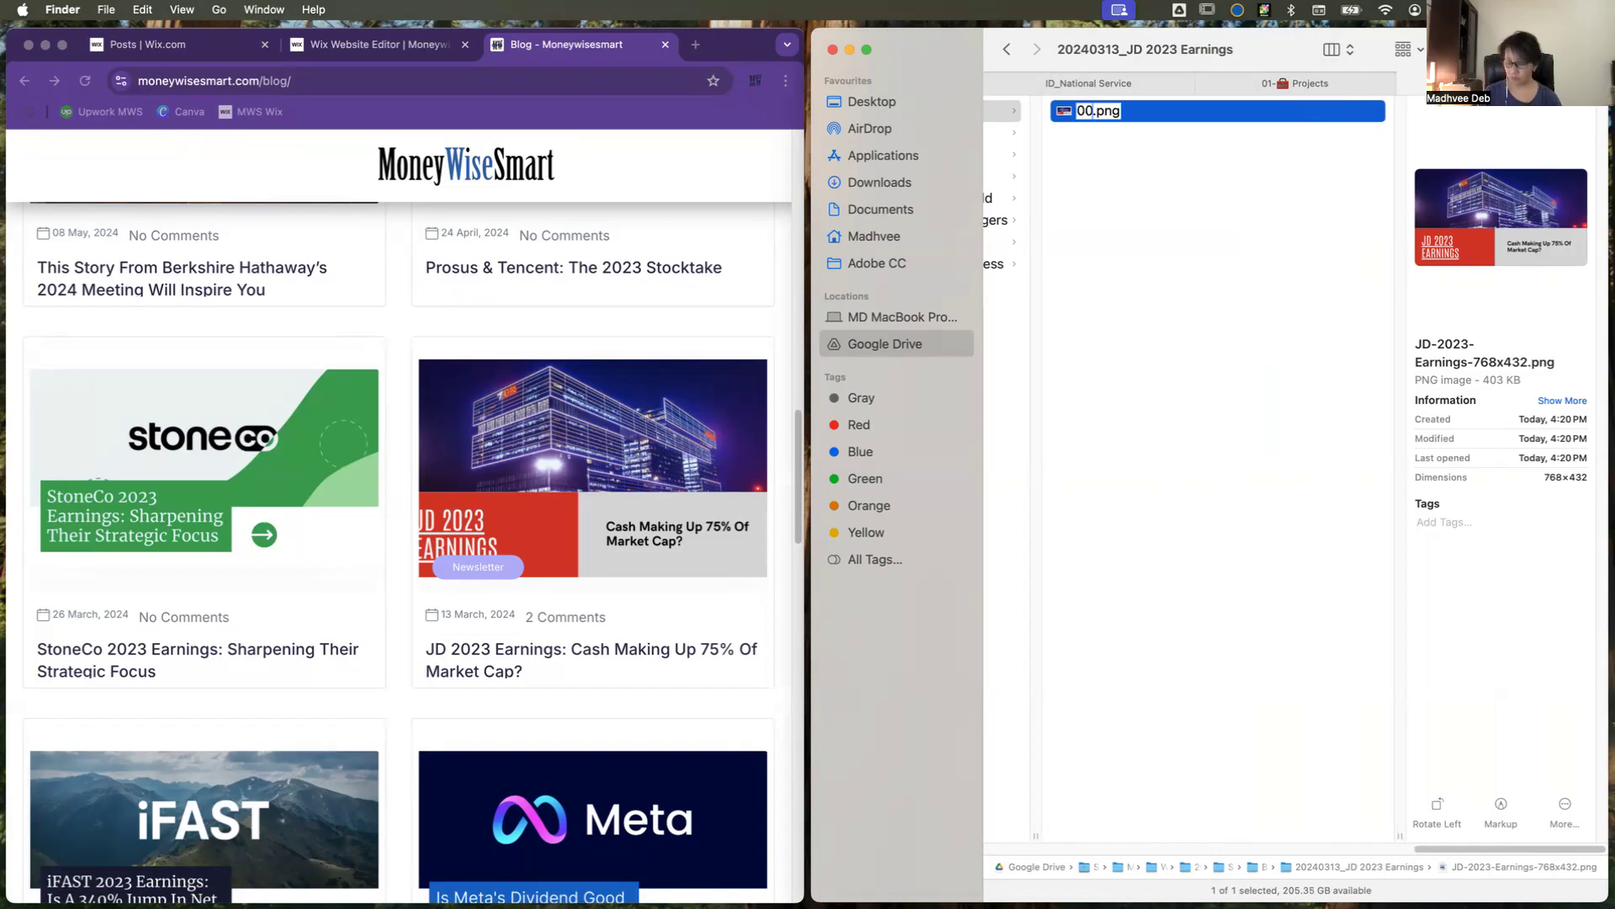
text(_)
key(cmd+v)
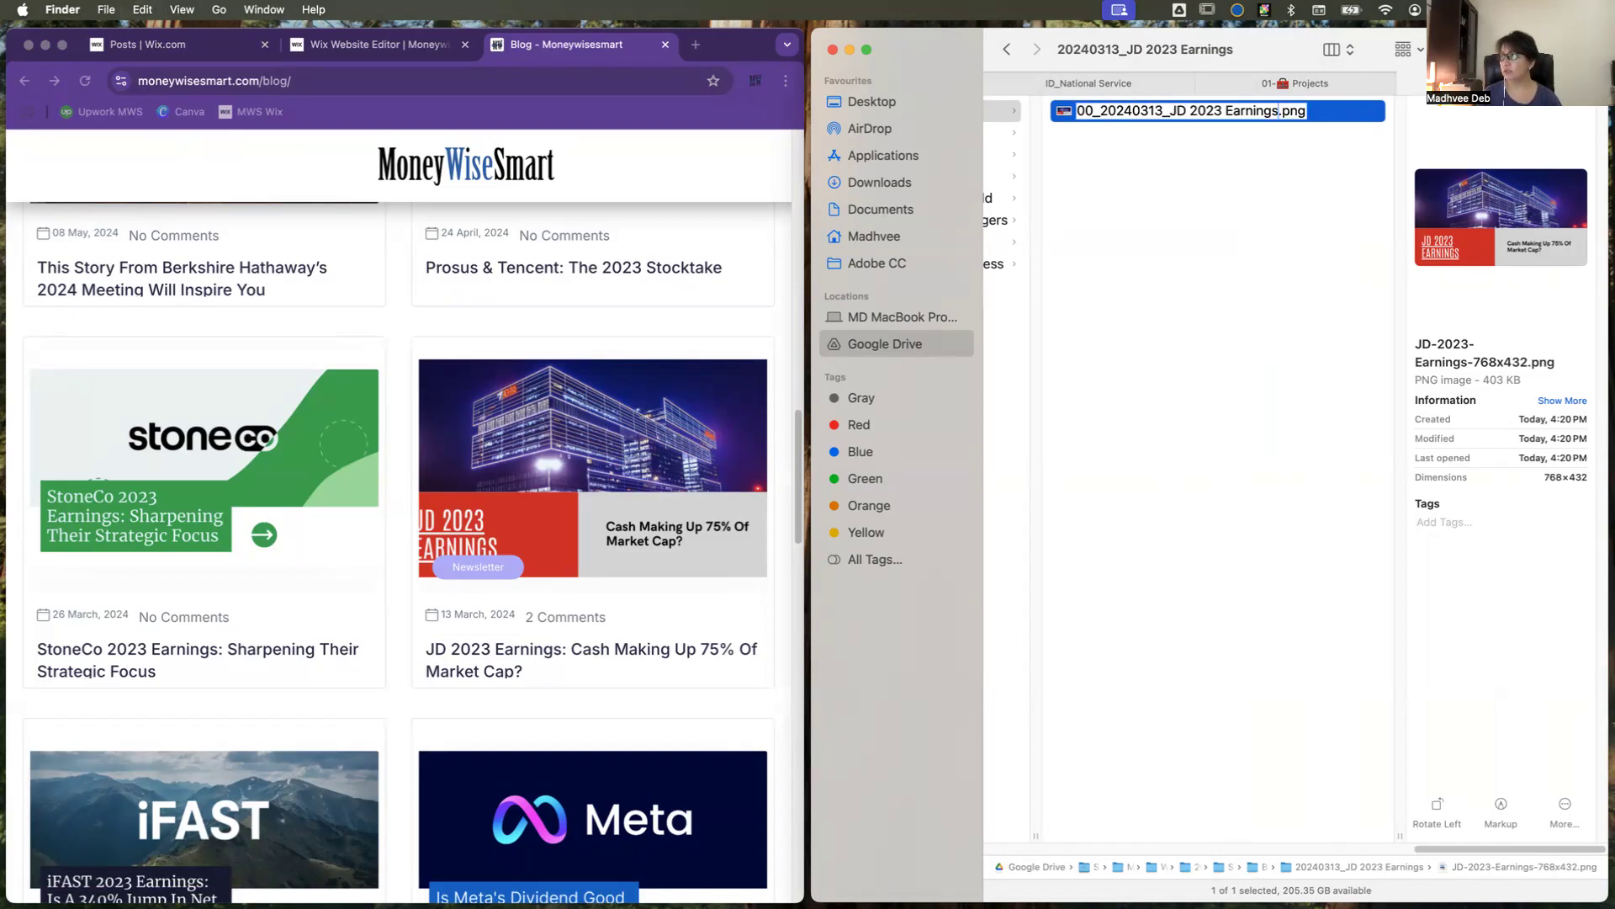
key(Return)
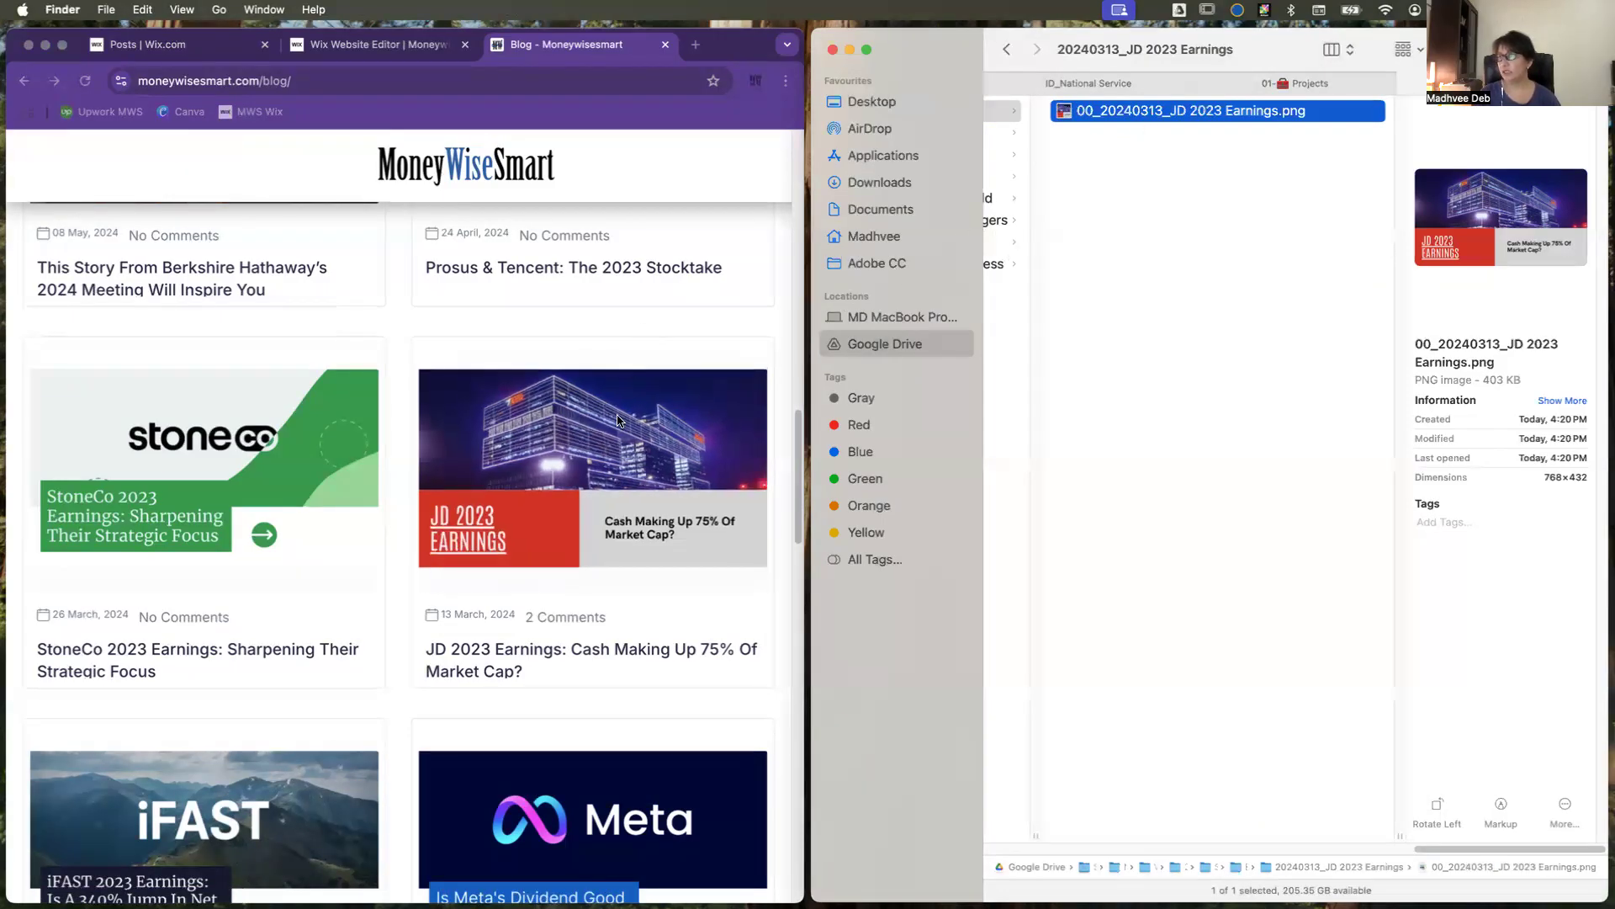
Step: Open the JD 2023 Earnings post on the blog and save its Yahoo Finance image into the 20240313_JD 2023 Earnings folder
click(681, 516)
click(681, 516)
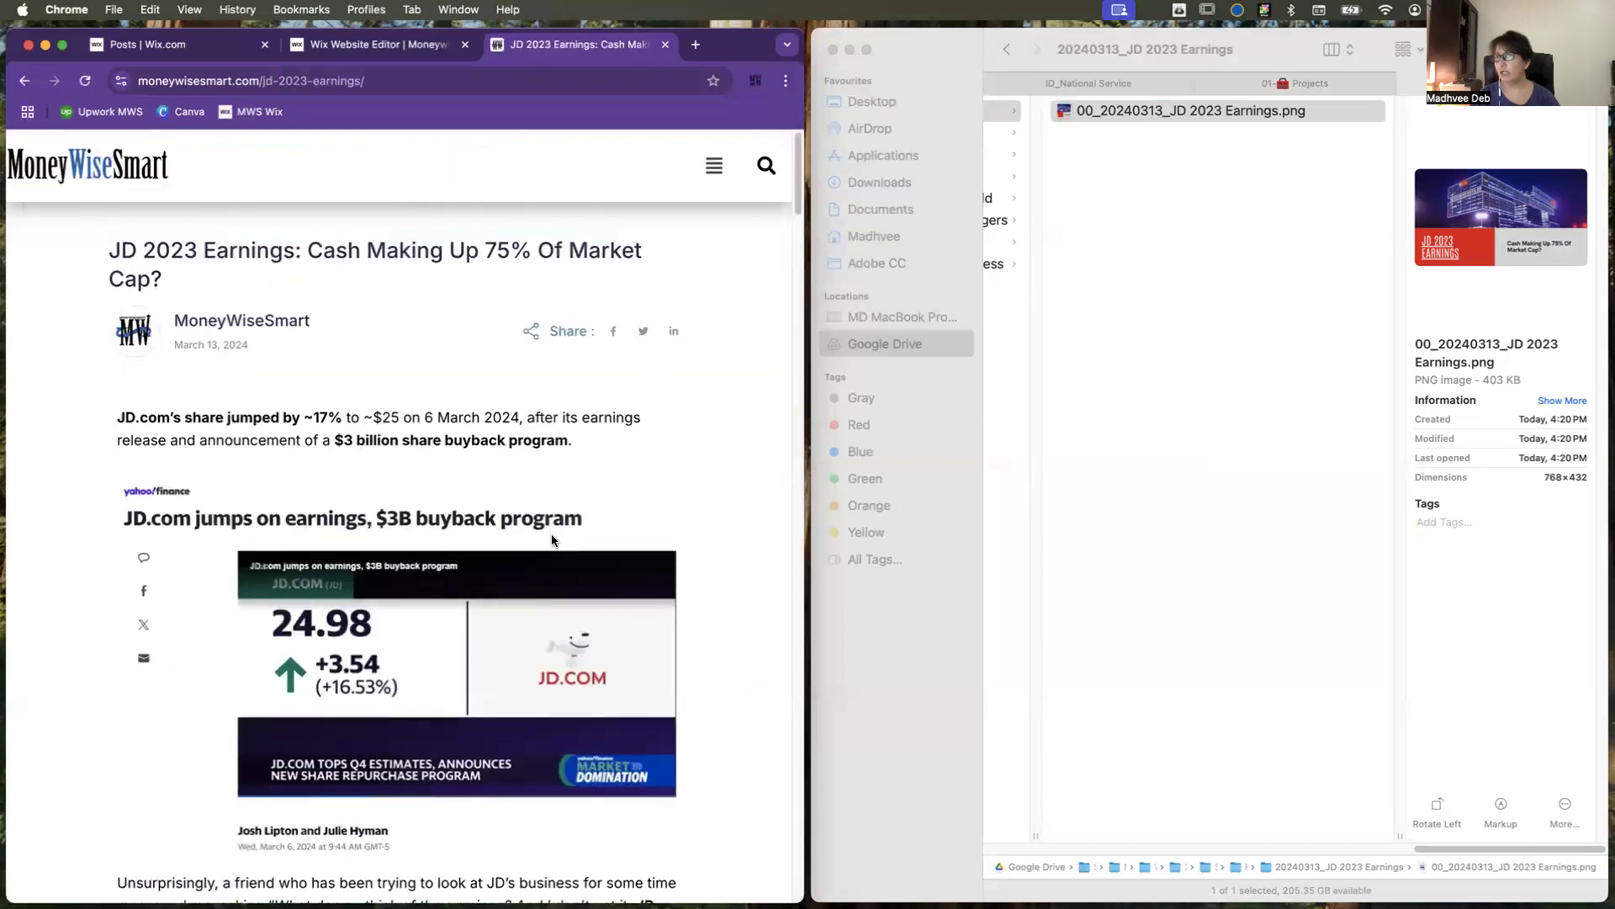
scroll(551, 538, down, 3)
drag(434, 472, 1169, 310)
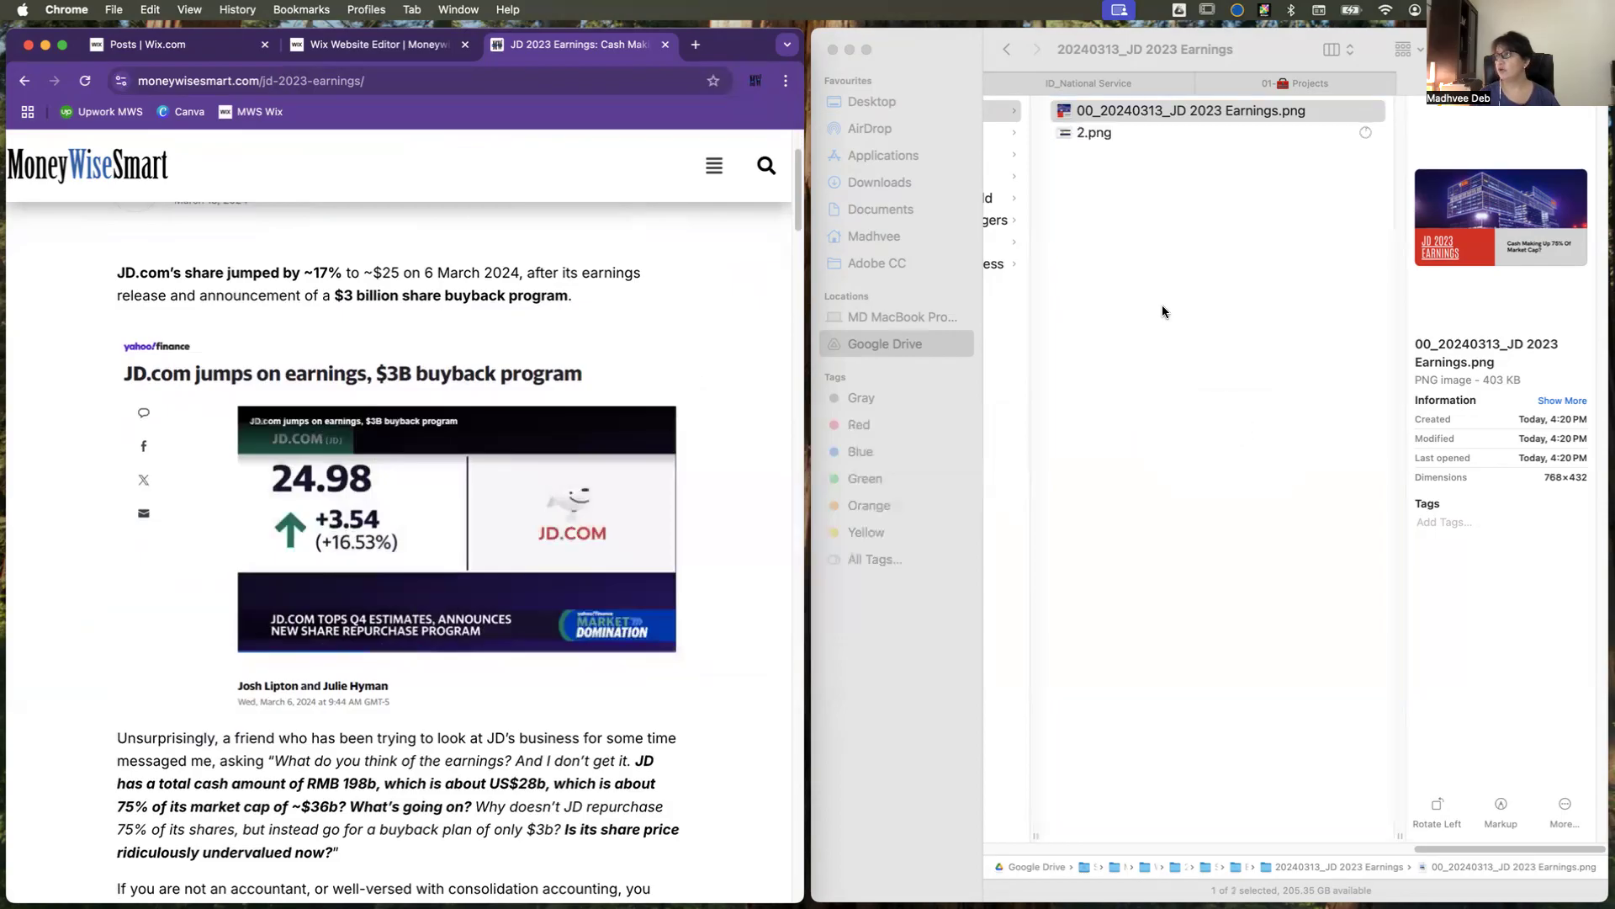
Step: Rename 2.png as "01_20240313_JD 2023 Earnings.png", reusing the cover image's file name with the number 01
click(1111, 112)
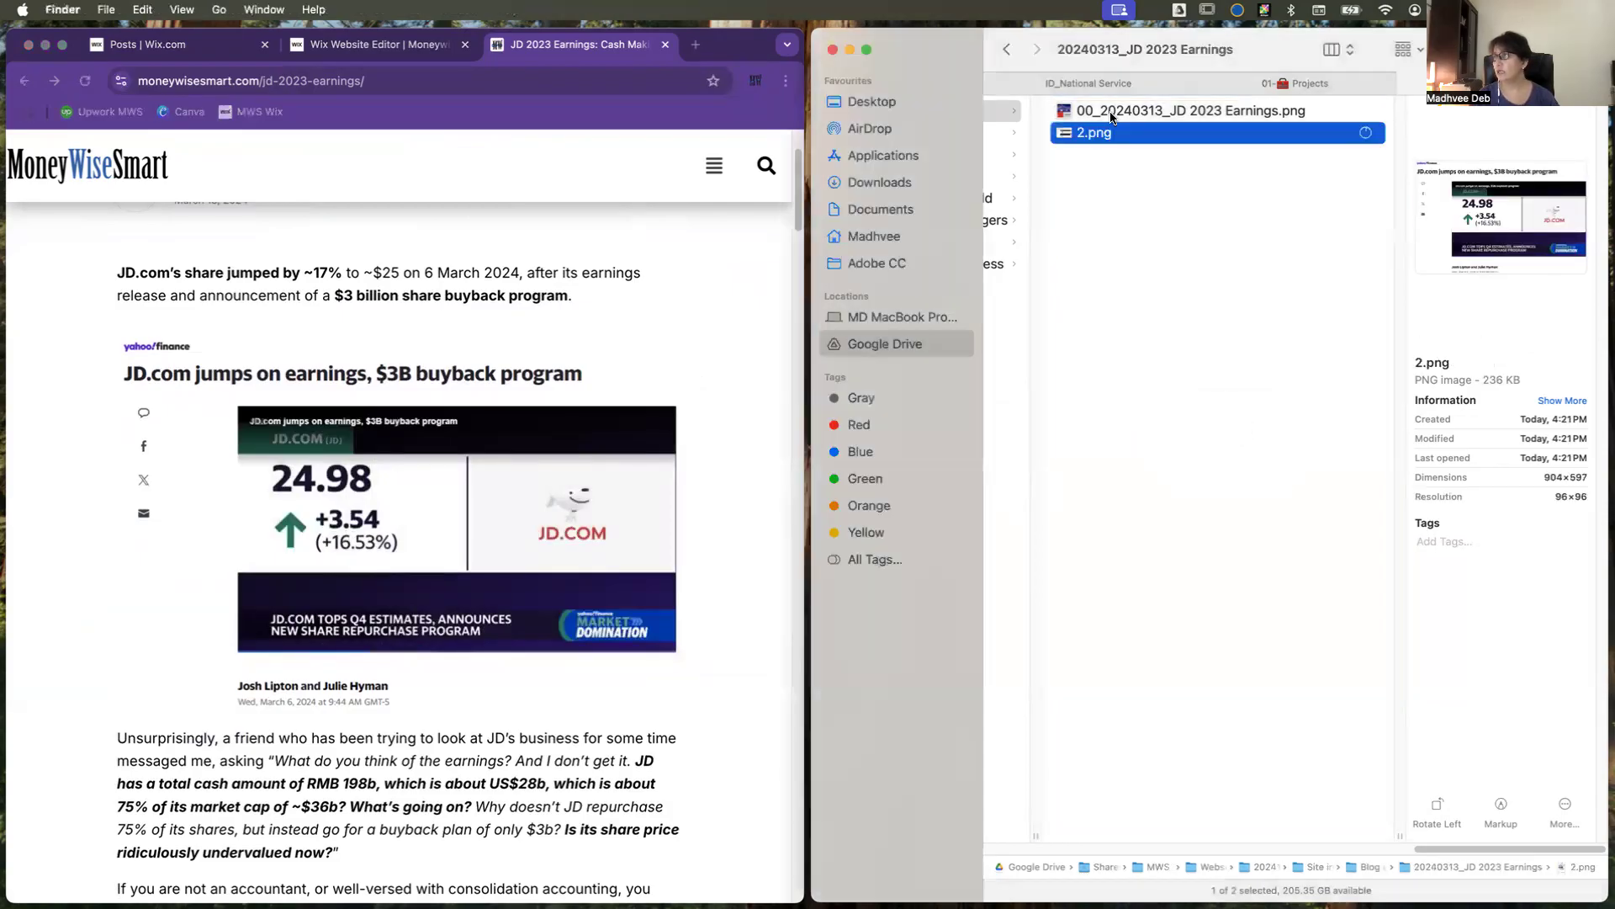
click(1114, 113)
click(1114, 113)
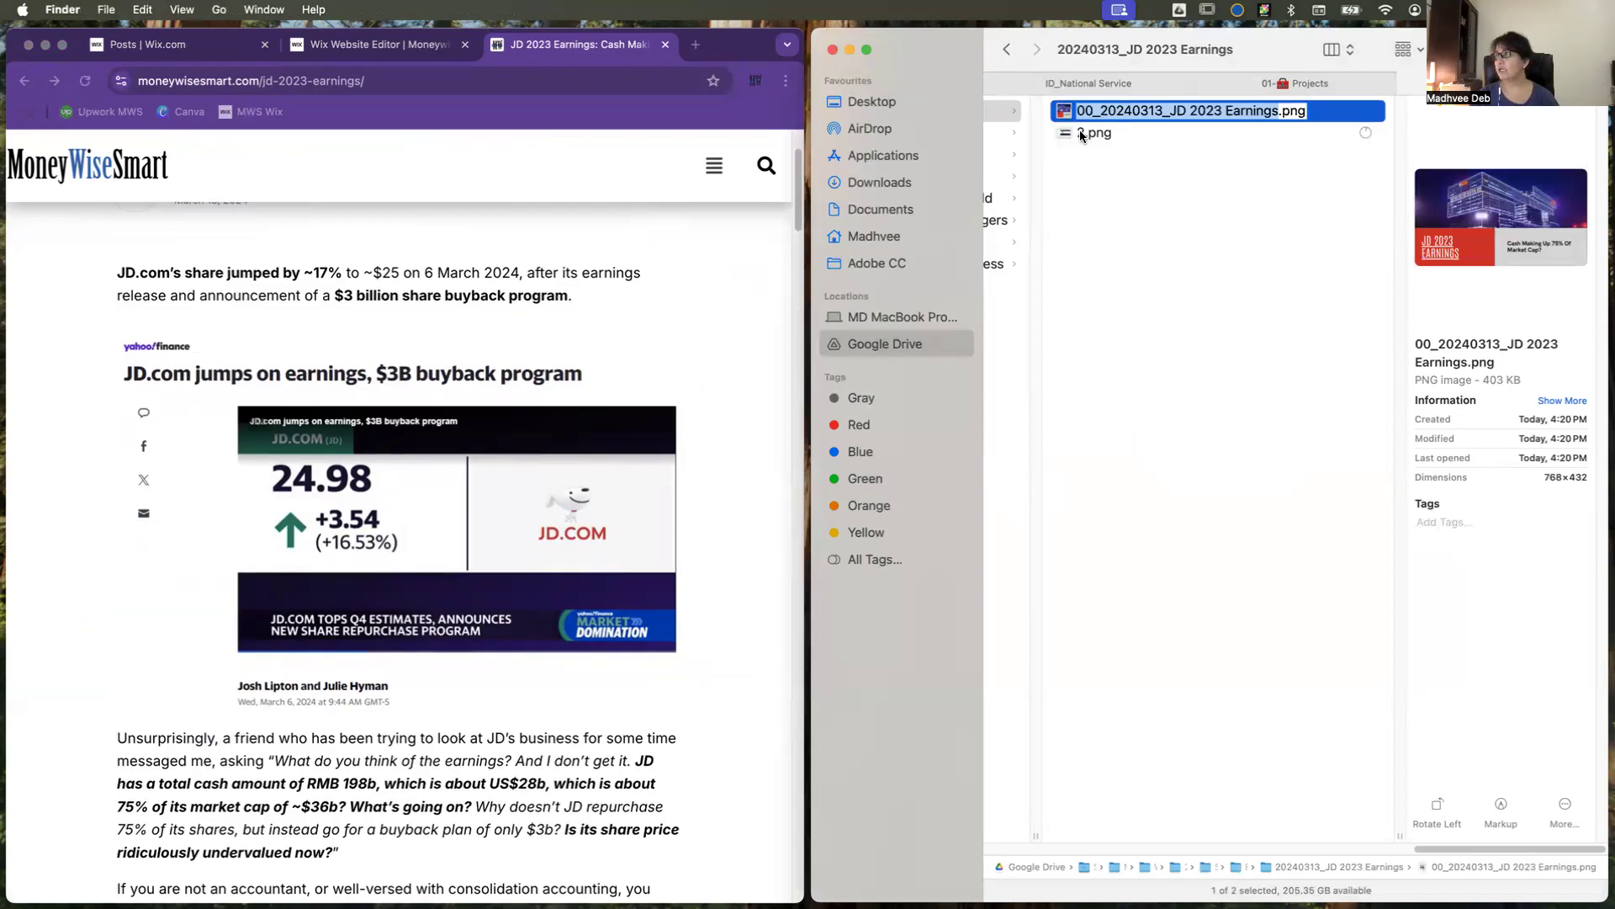
click(1086, 140)
click(1097, 145)
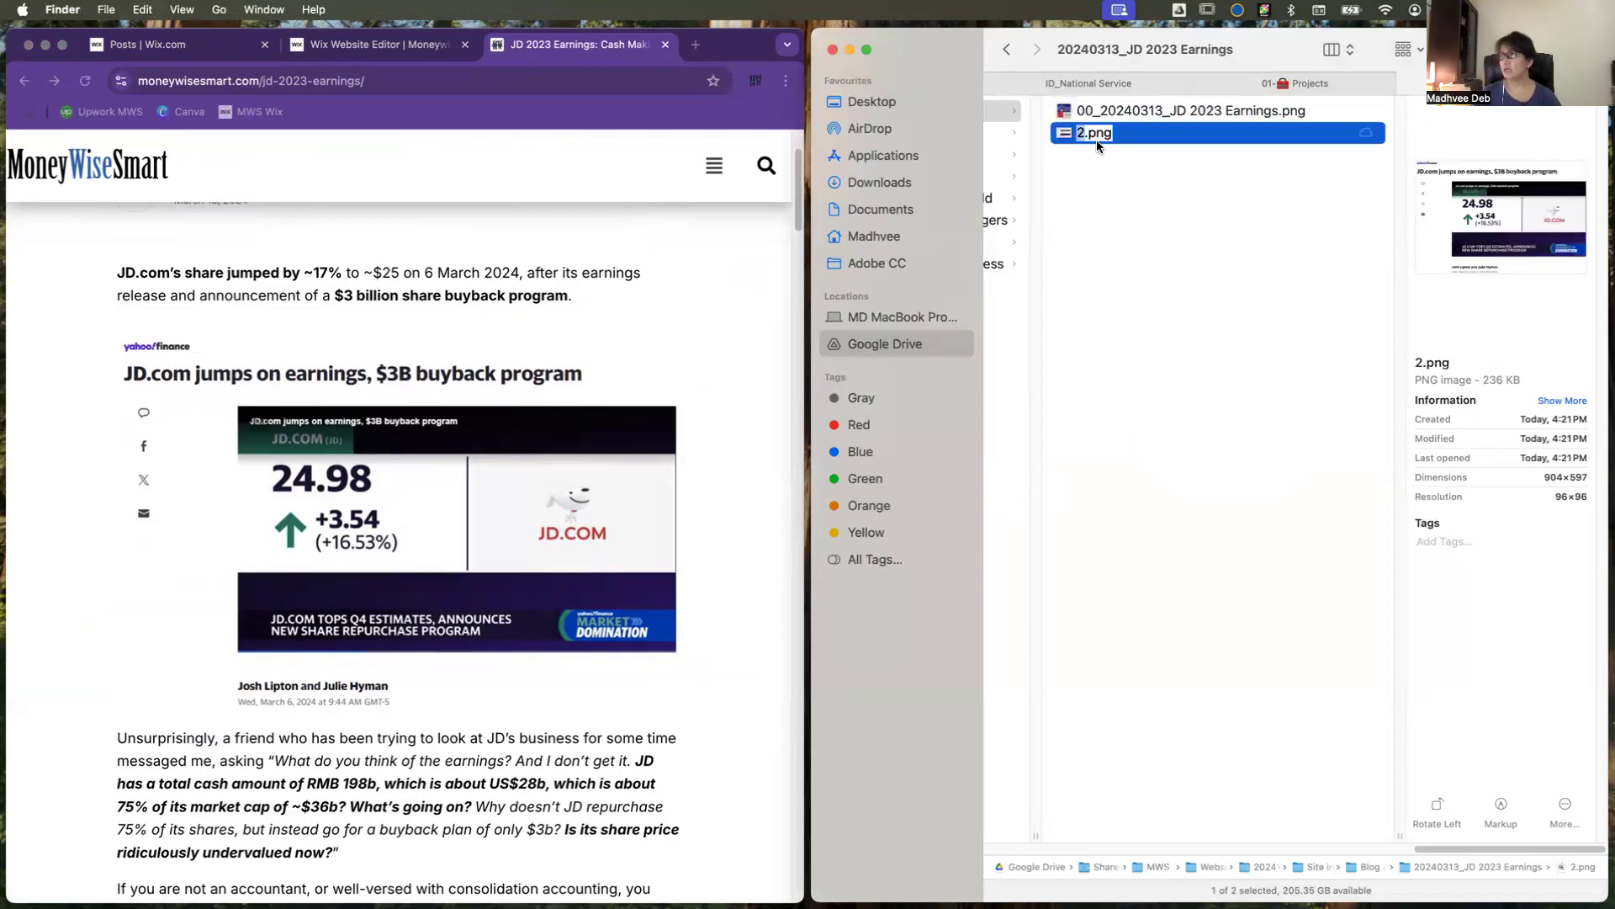
key(super+v)
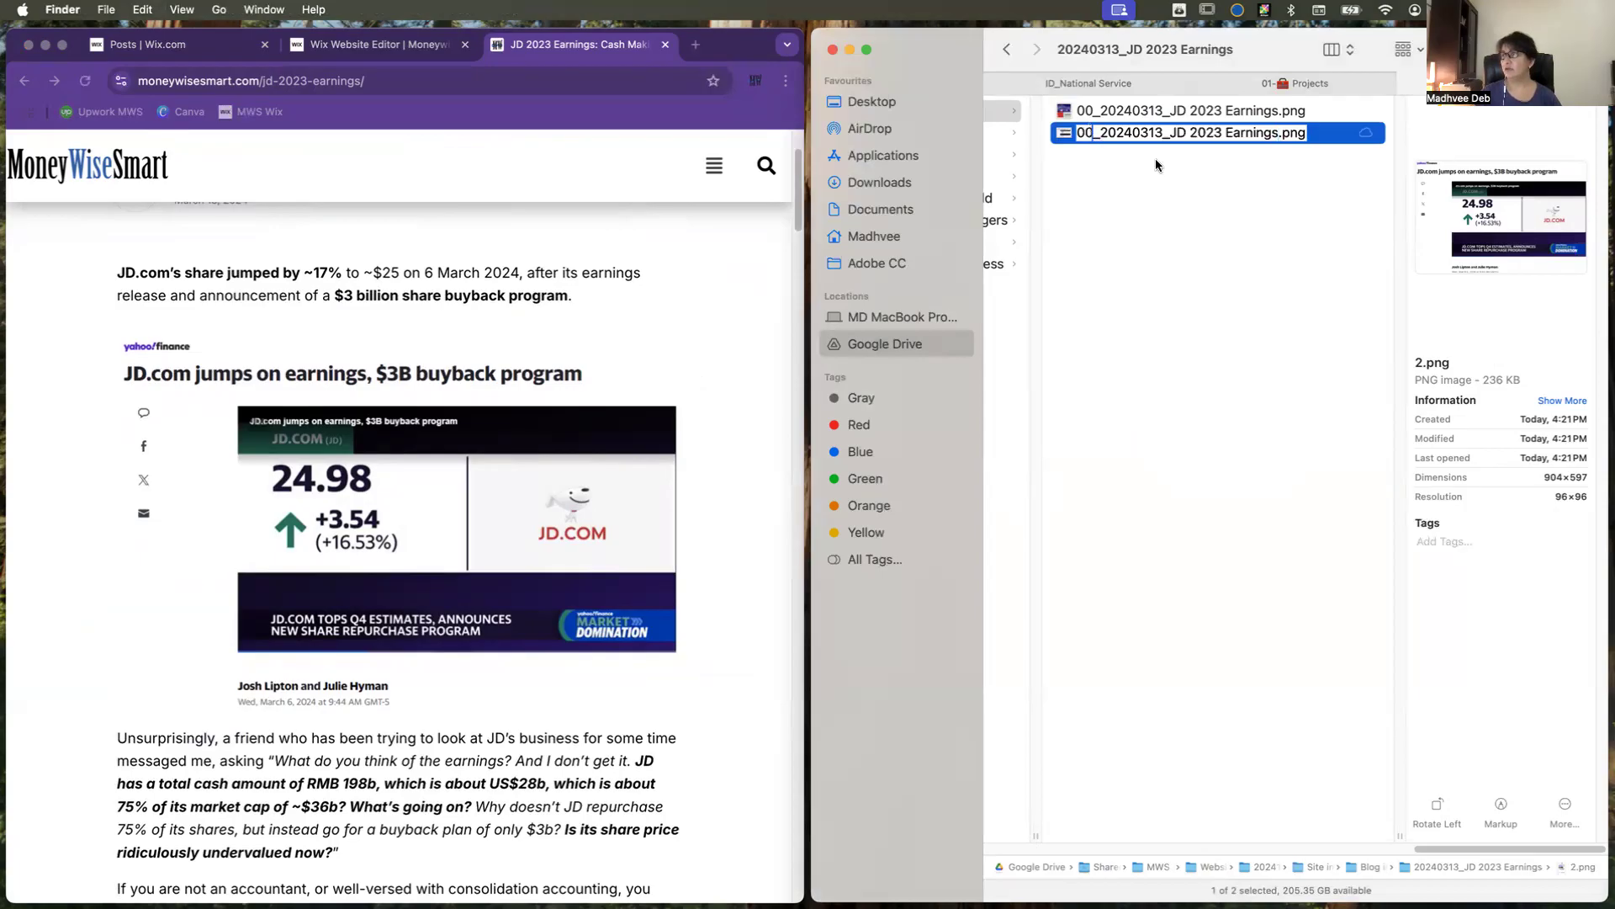
key(Up)
key(Delete)
key(Right)
text(1)
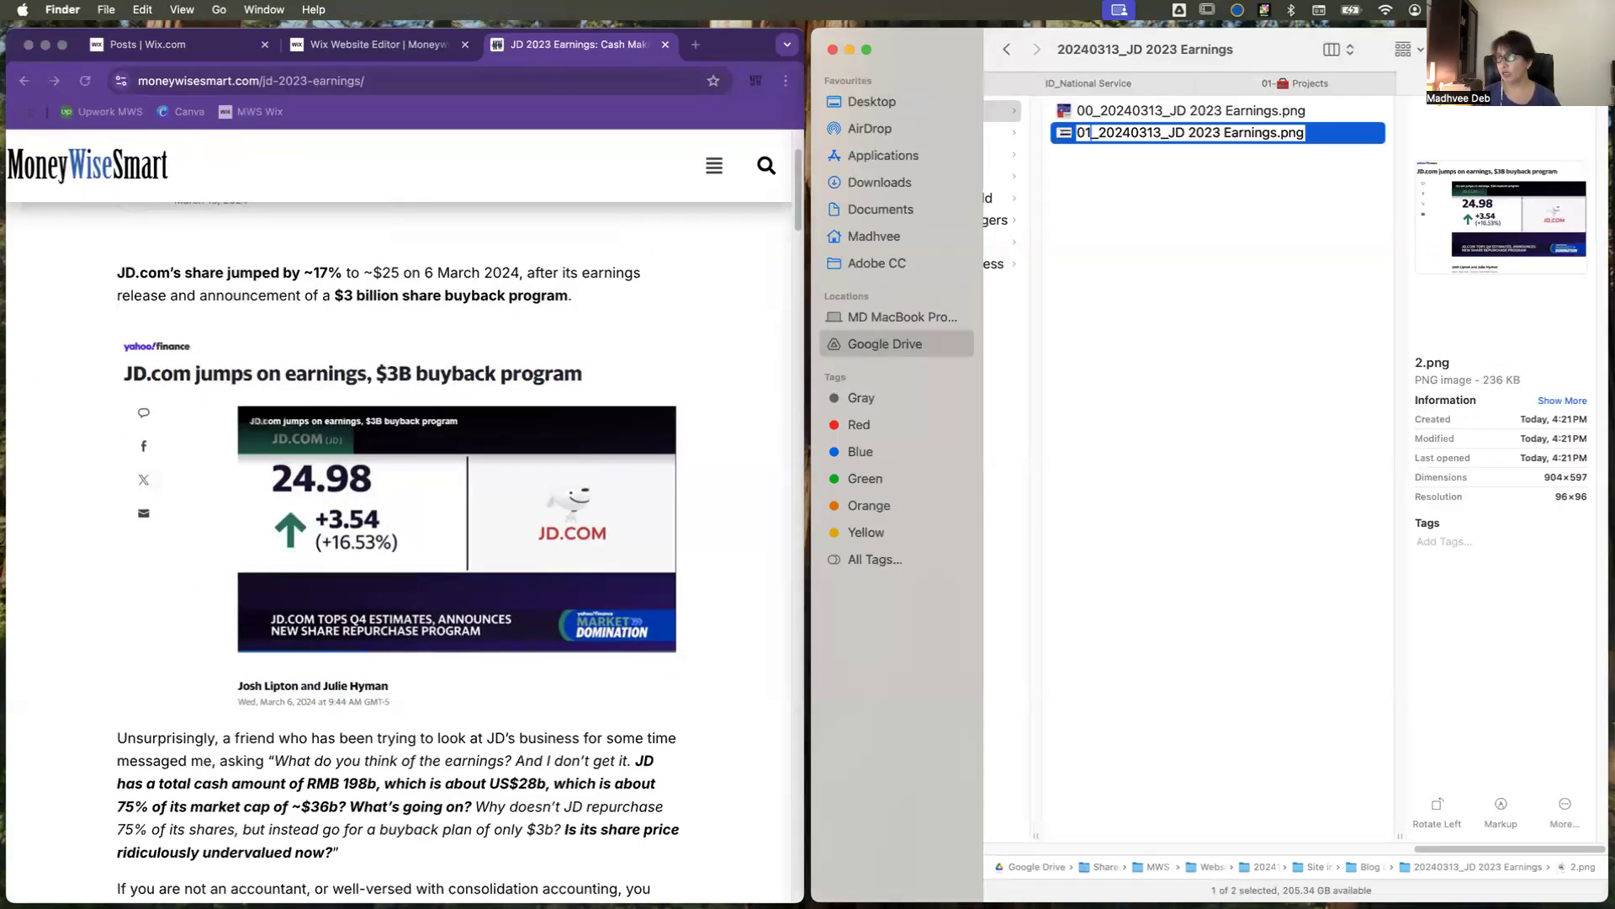
key(Return)
Step: Save the blog post's highlighted "Cash Flow and Working Capital" image into the 20240313_JD 2023 Earnings folder
scroll(692, 492, down, 2)
scroll(692, 492, down, 10)
scroll(692, 492, down, 2)
scroll(692, 492, up, 2)
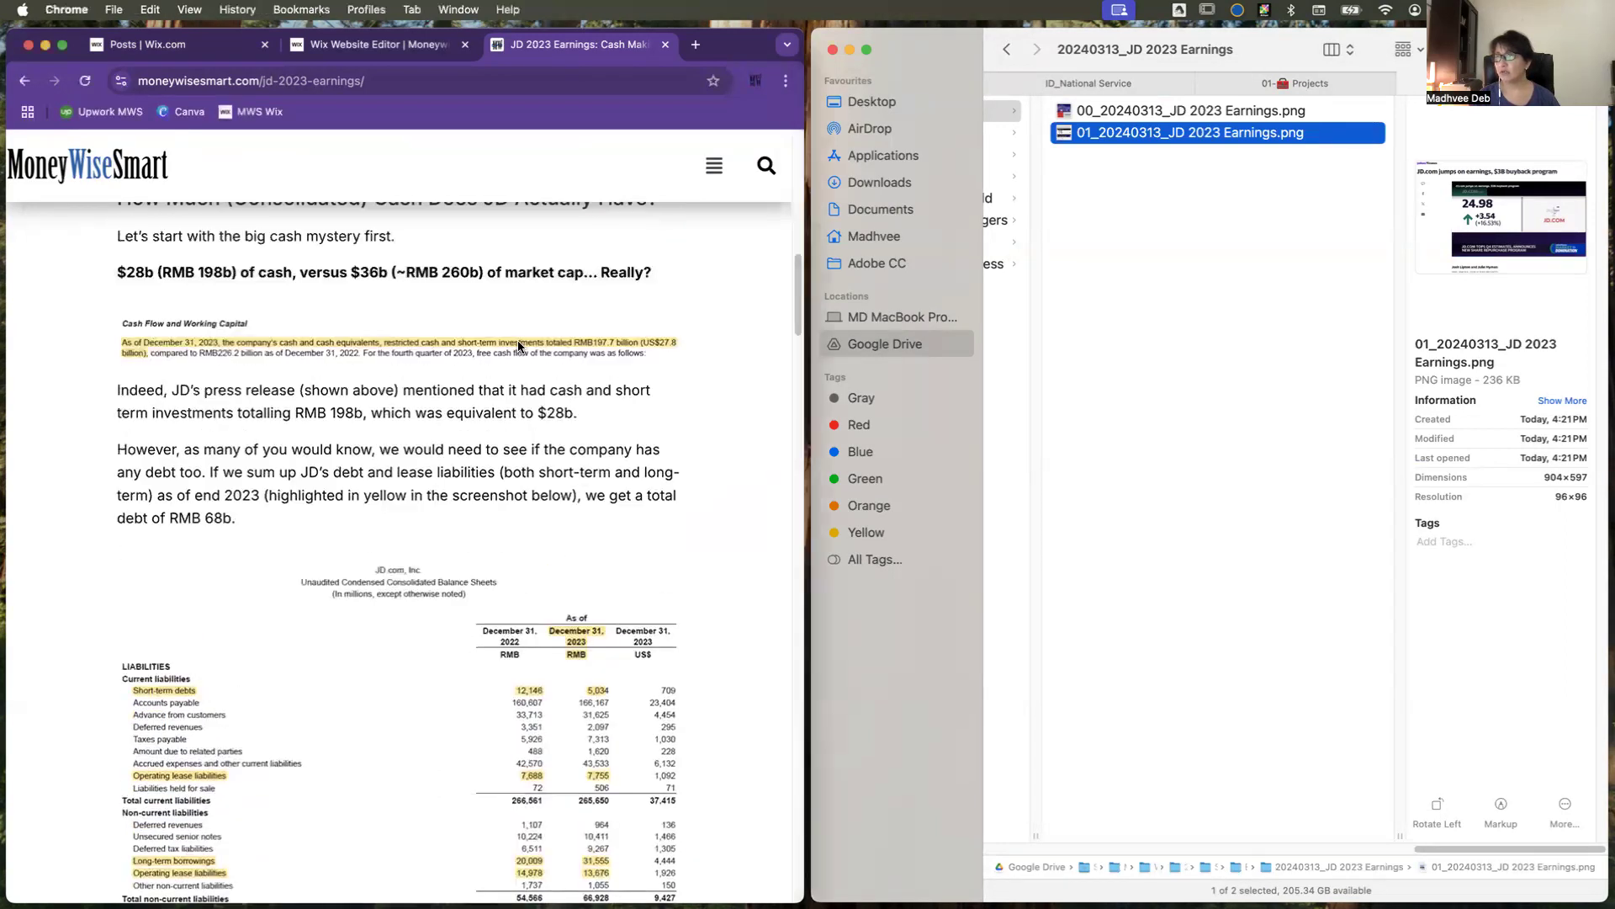
click(518, 346)
drag(573, 343, 1225, 380)
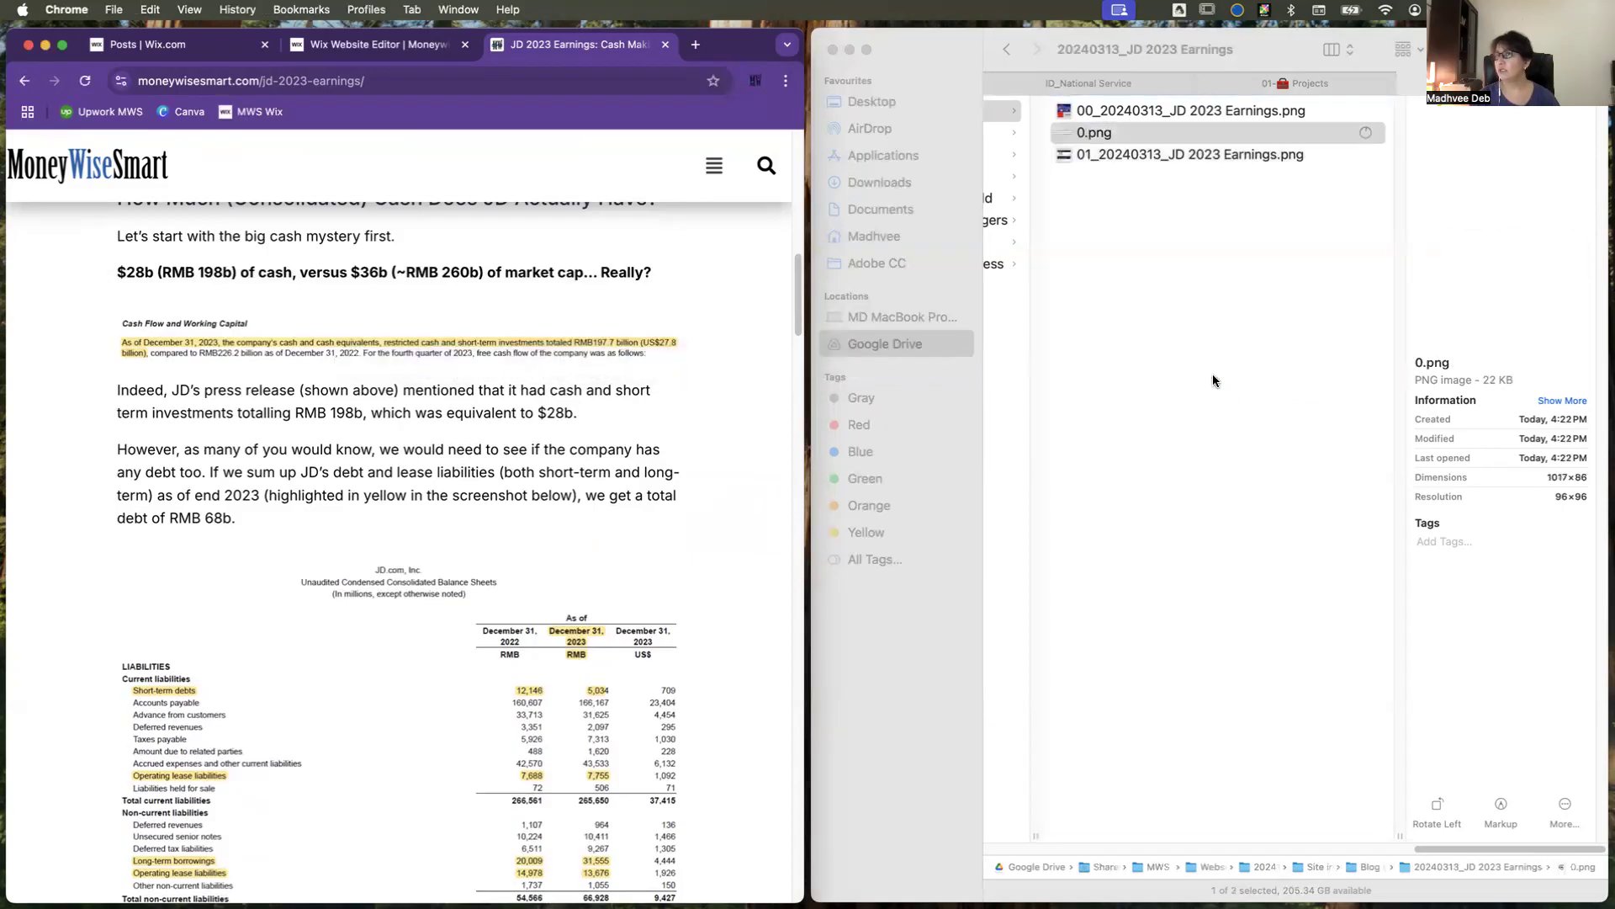
Step: Rename 0.png as "02_20240313_JD 2023 Earnings.png", reusing the copied file name
click(1080, 131)
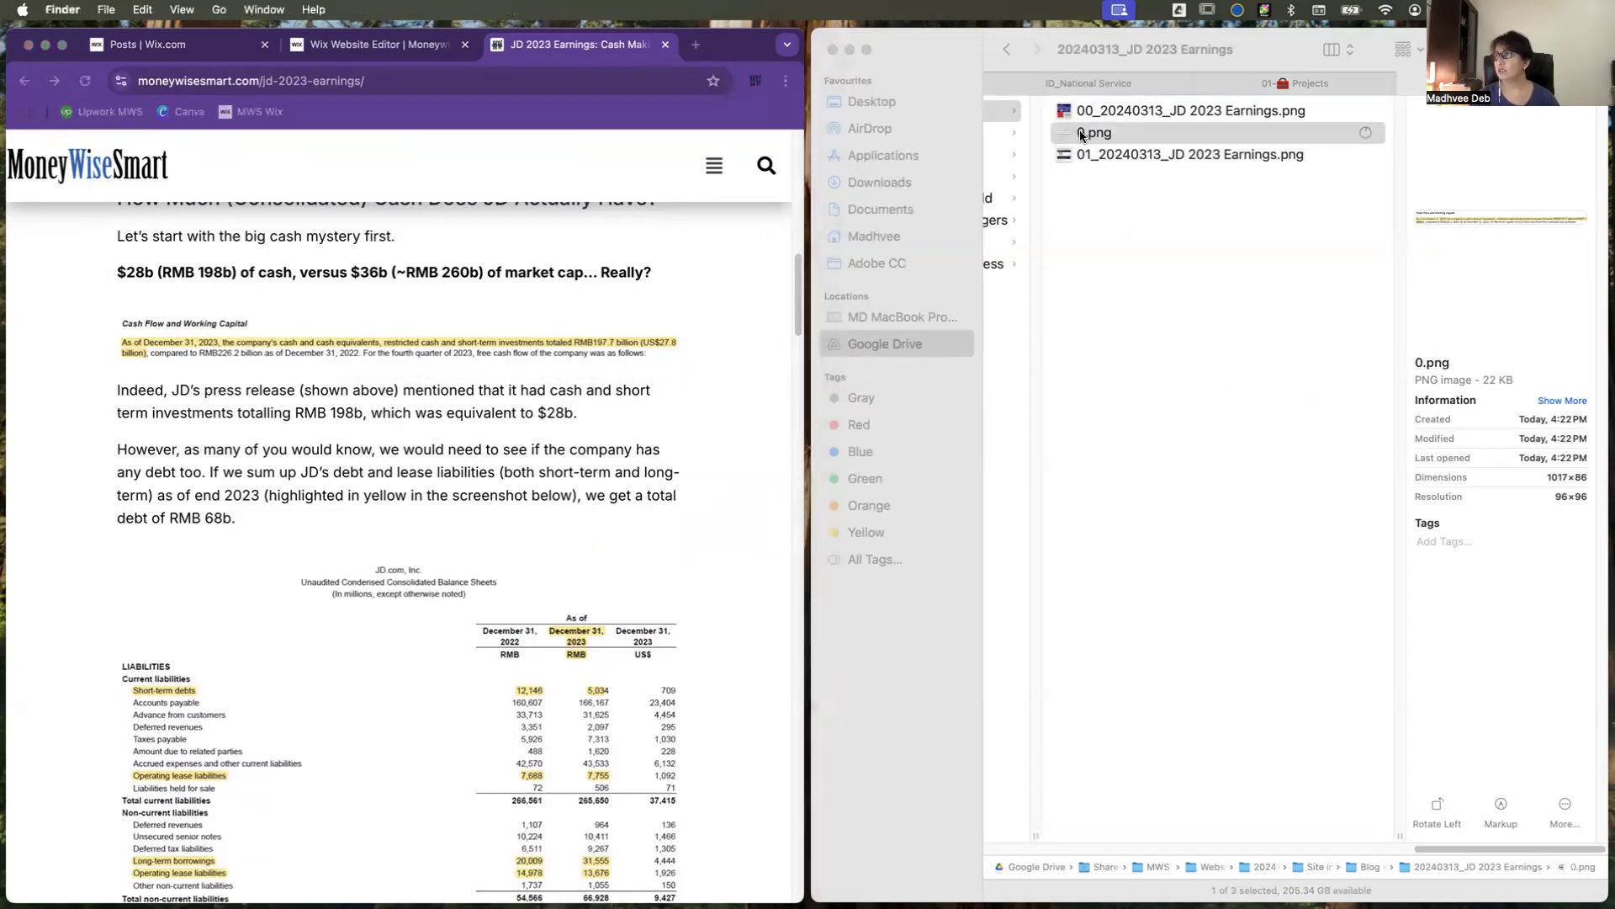
key(Return)
key(super+v)
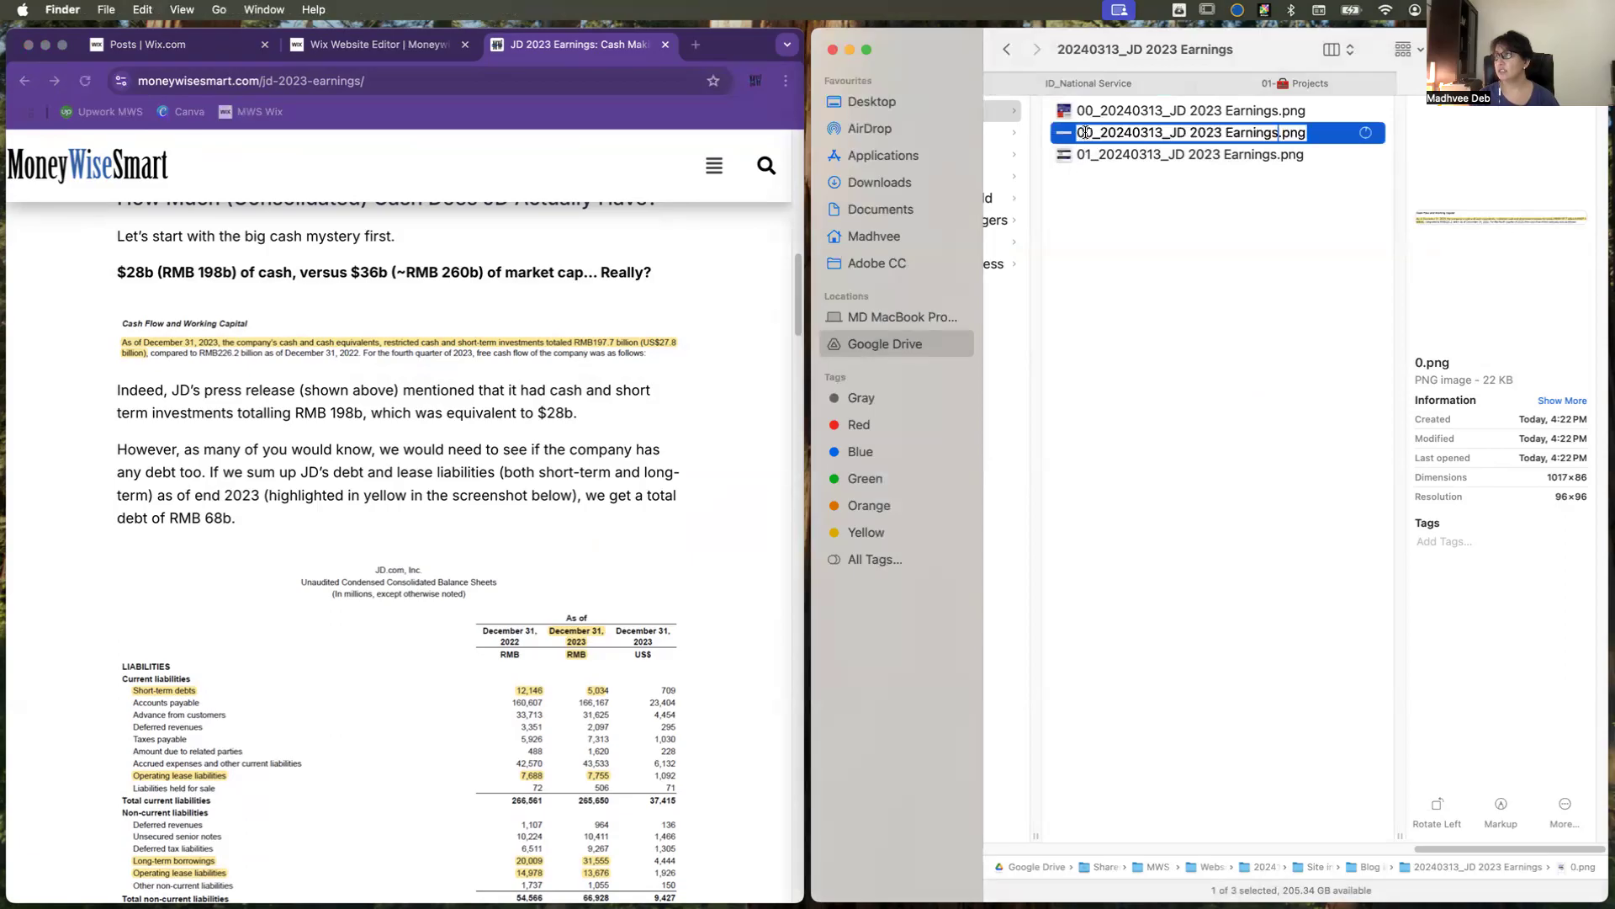
key(Up)
key(Right)
key(Right)
key(BackSpace)
text(2)
key(Return)
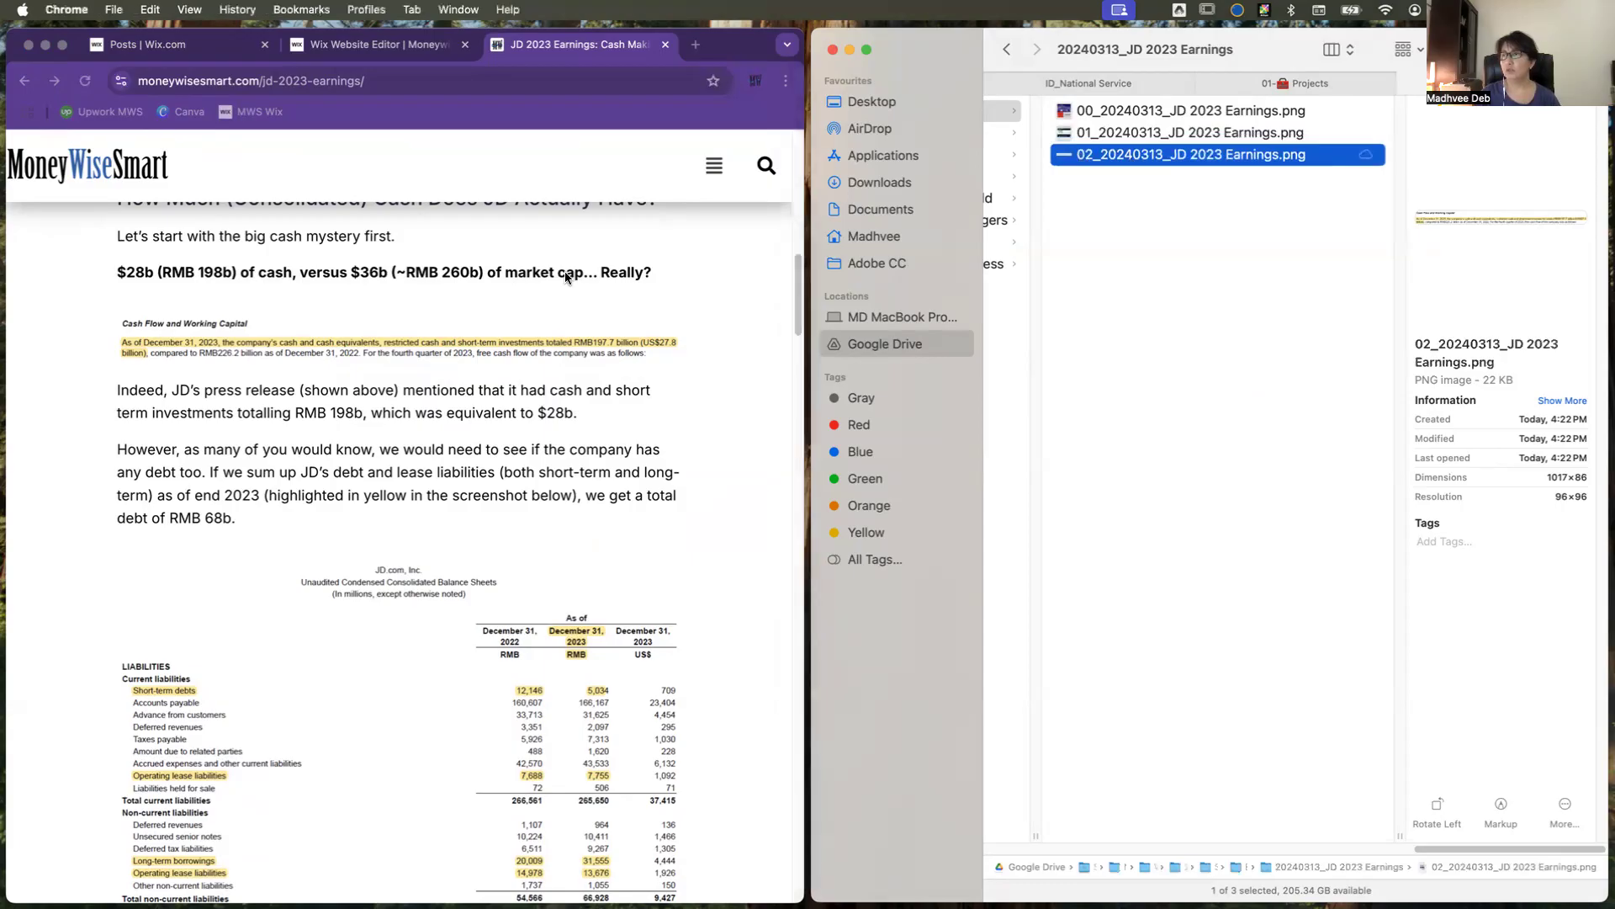
Step: Save the post's balance sheet image with the highlighted liabilities into the 20240313_JD 2023 Earnings folder
click(563, 271)
drag(599, 273, 646, 276)
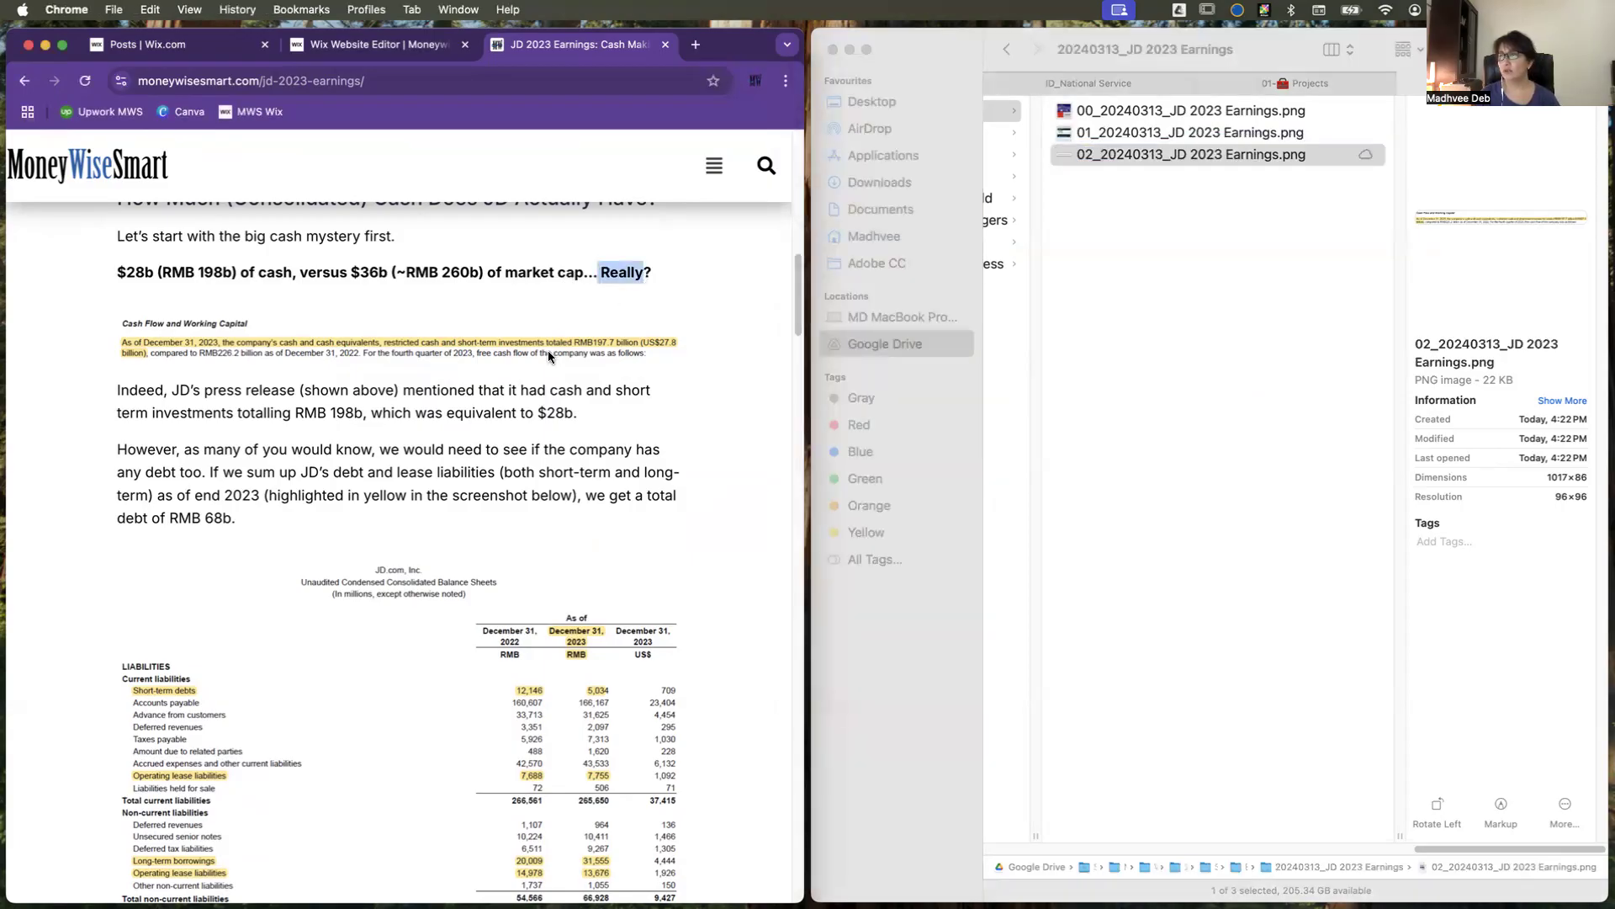
scroll(569, 423, down, 3)
scroll(569, 437, down, 2)
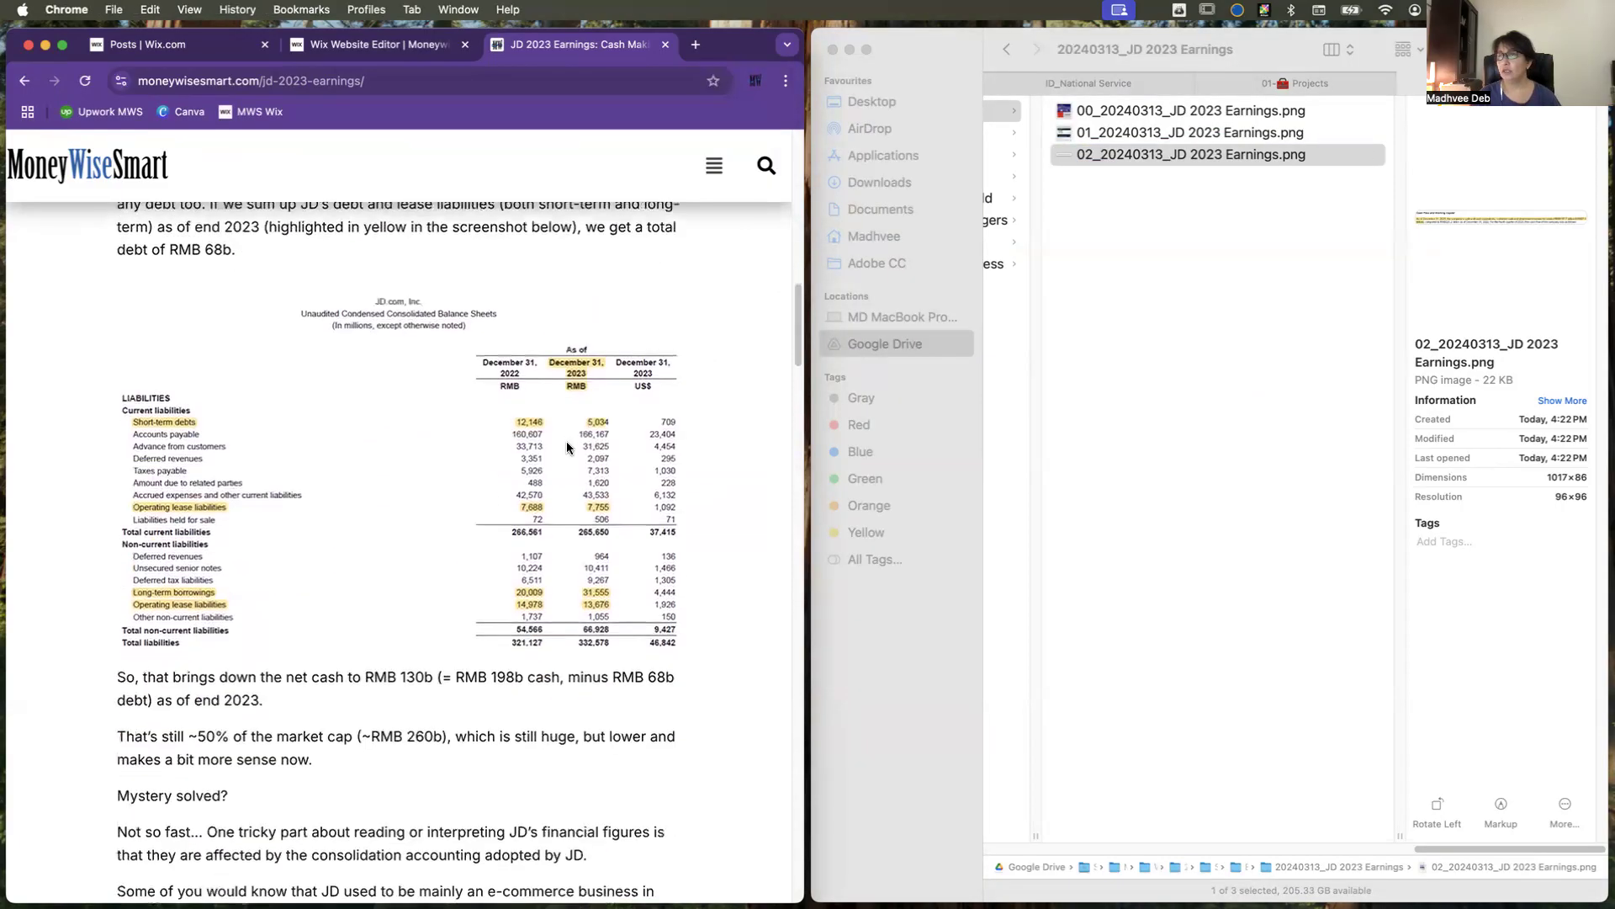
drag(484, 412, 1179, 424)
Step: Rename 1.png as "03_20240313_JD 2023 Earnings.png", reusing the copied file name
click(1079, 151)
click(1080, 153)
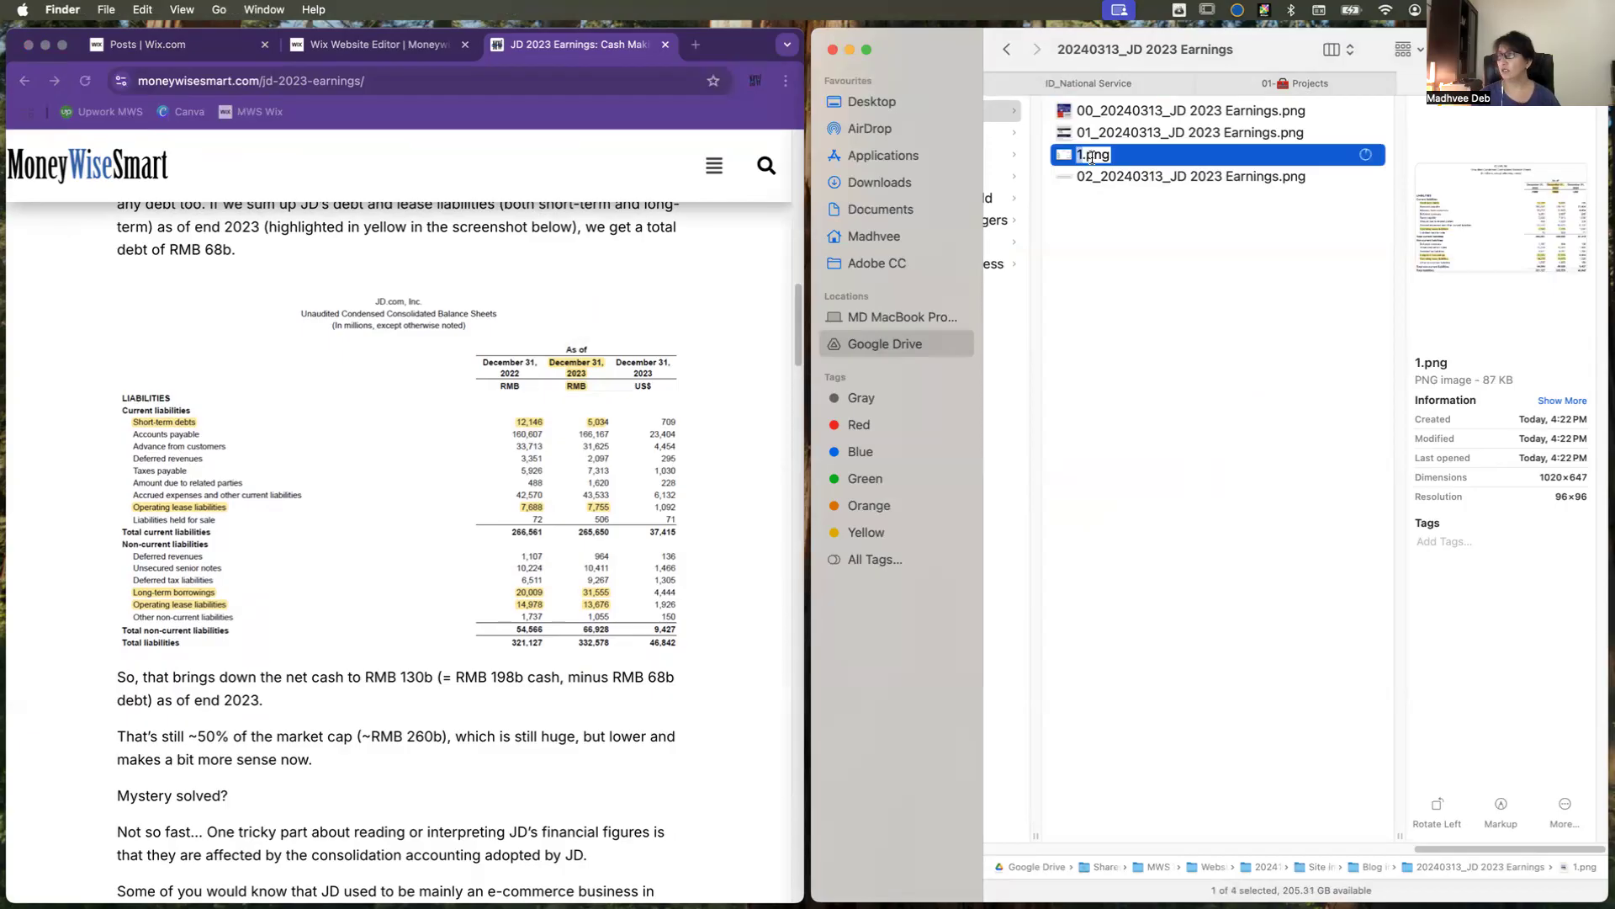
key(super+v)
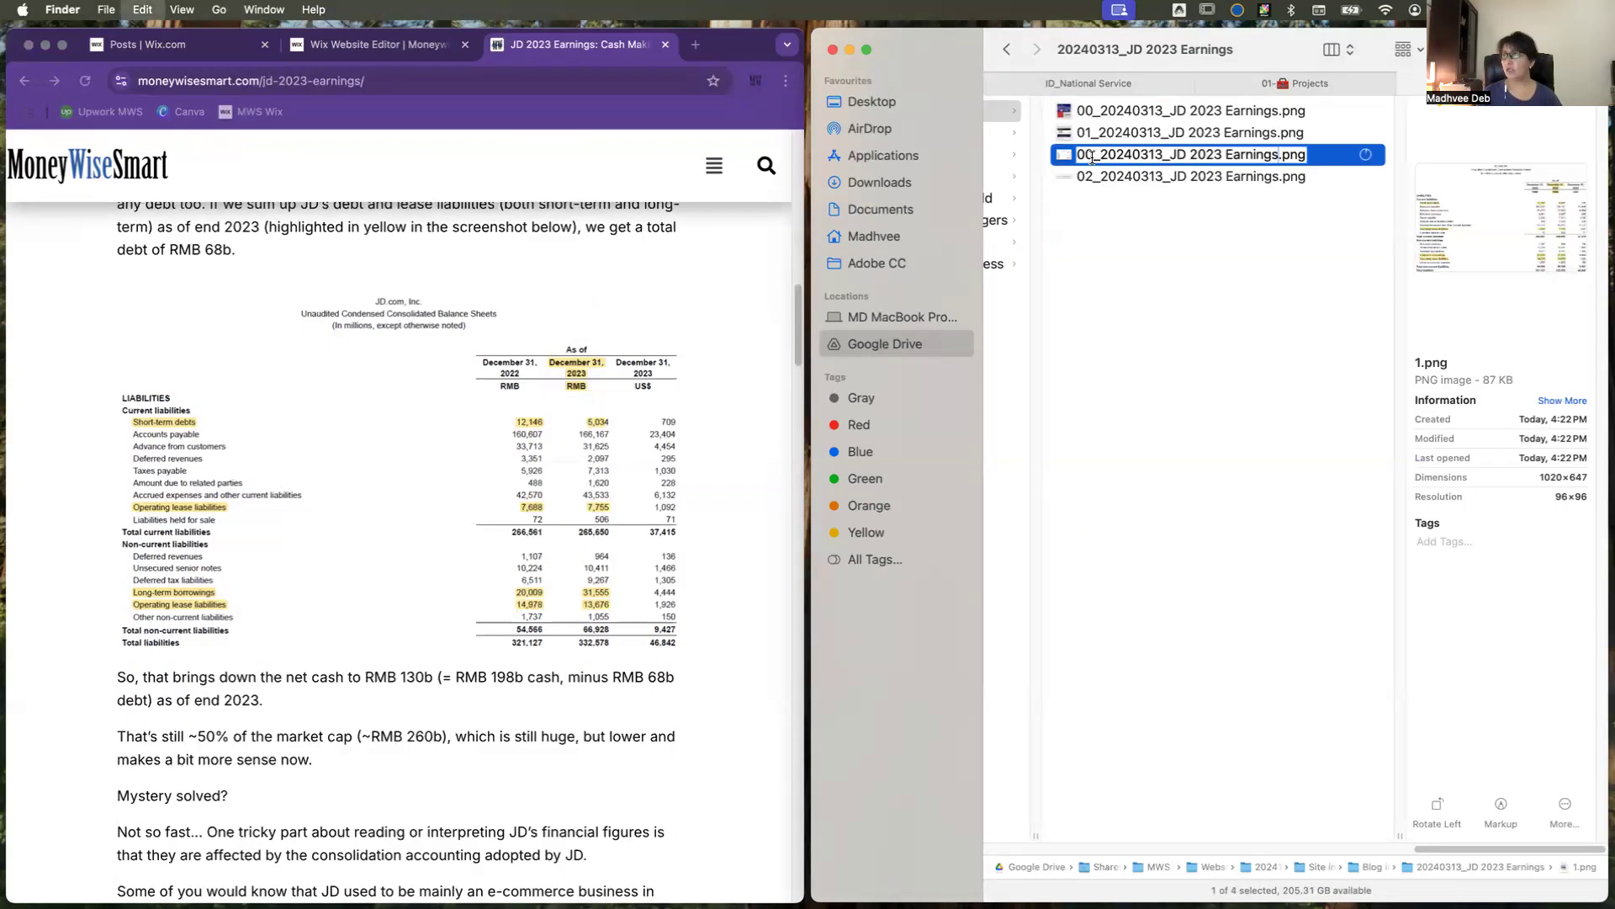
click(1092, 157)
key(BackSpace)
text(3)
key(Return)
Step: Check the rest of the JD 2023 Earnings blog post for further images to save
scroll(509, 643, down, 10)
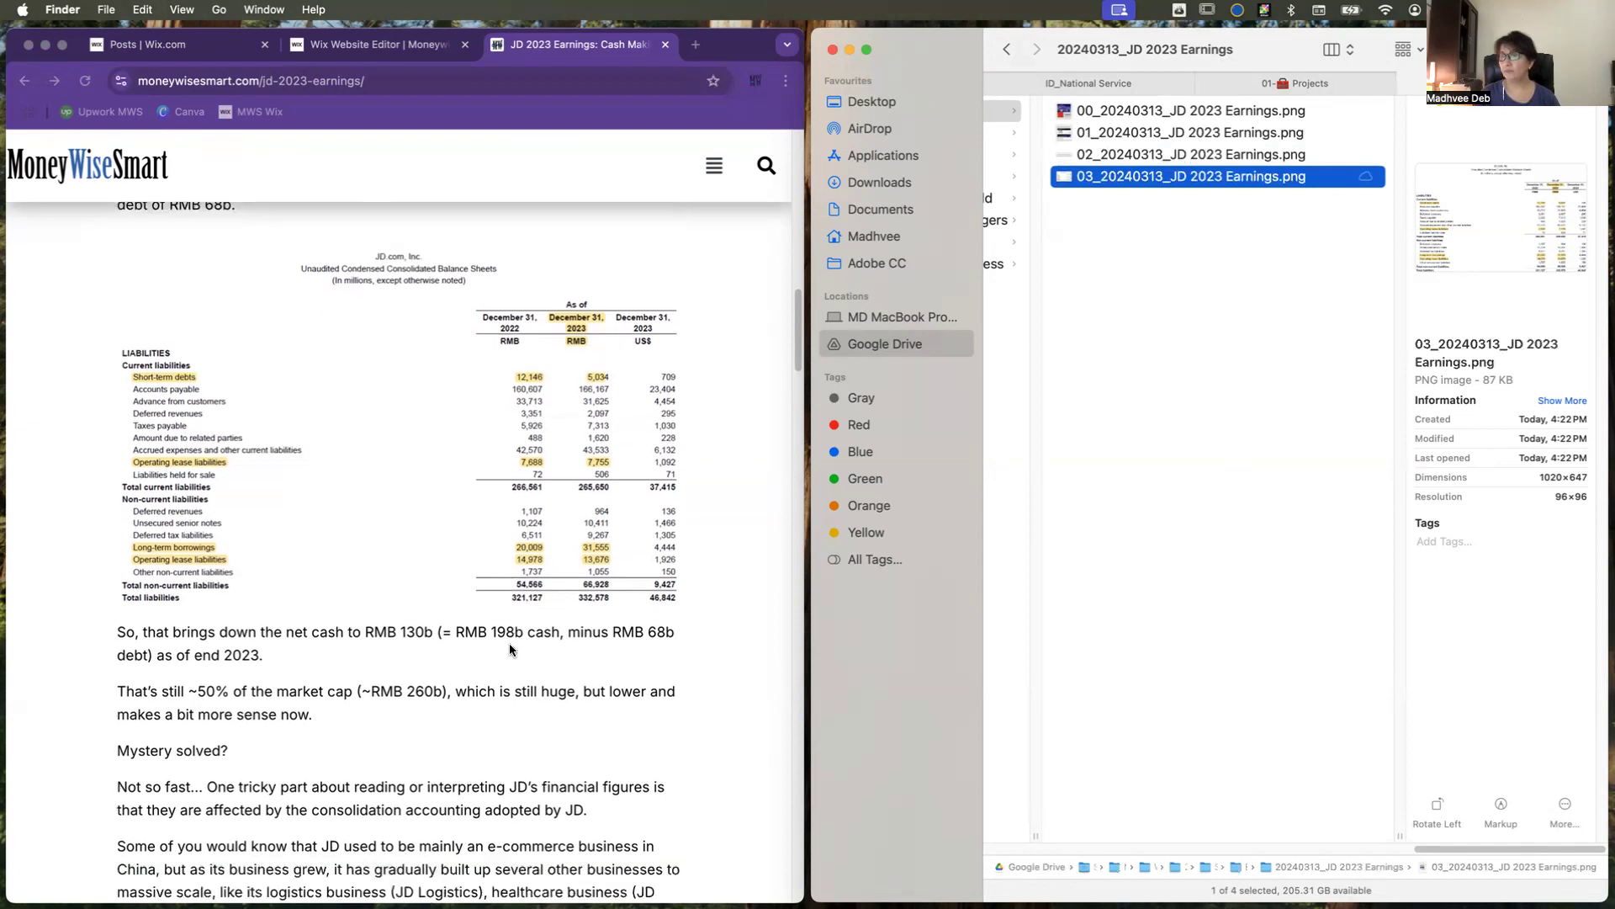
scroll(510, 649, down, 10)
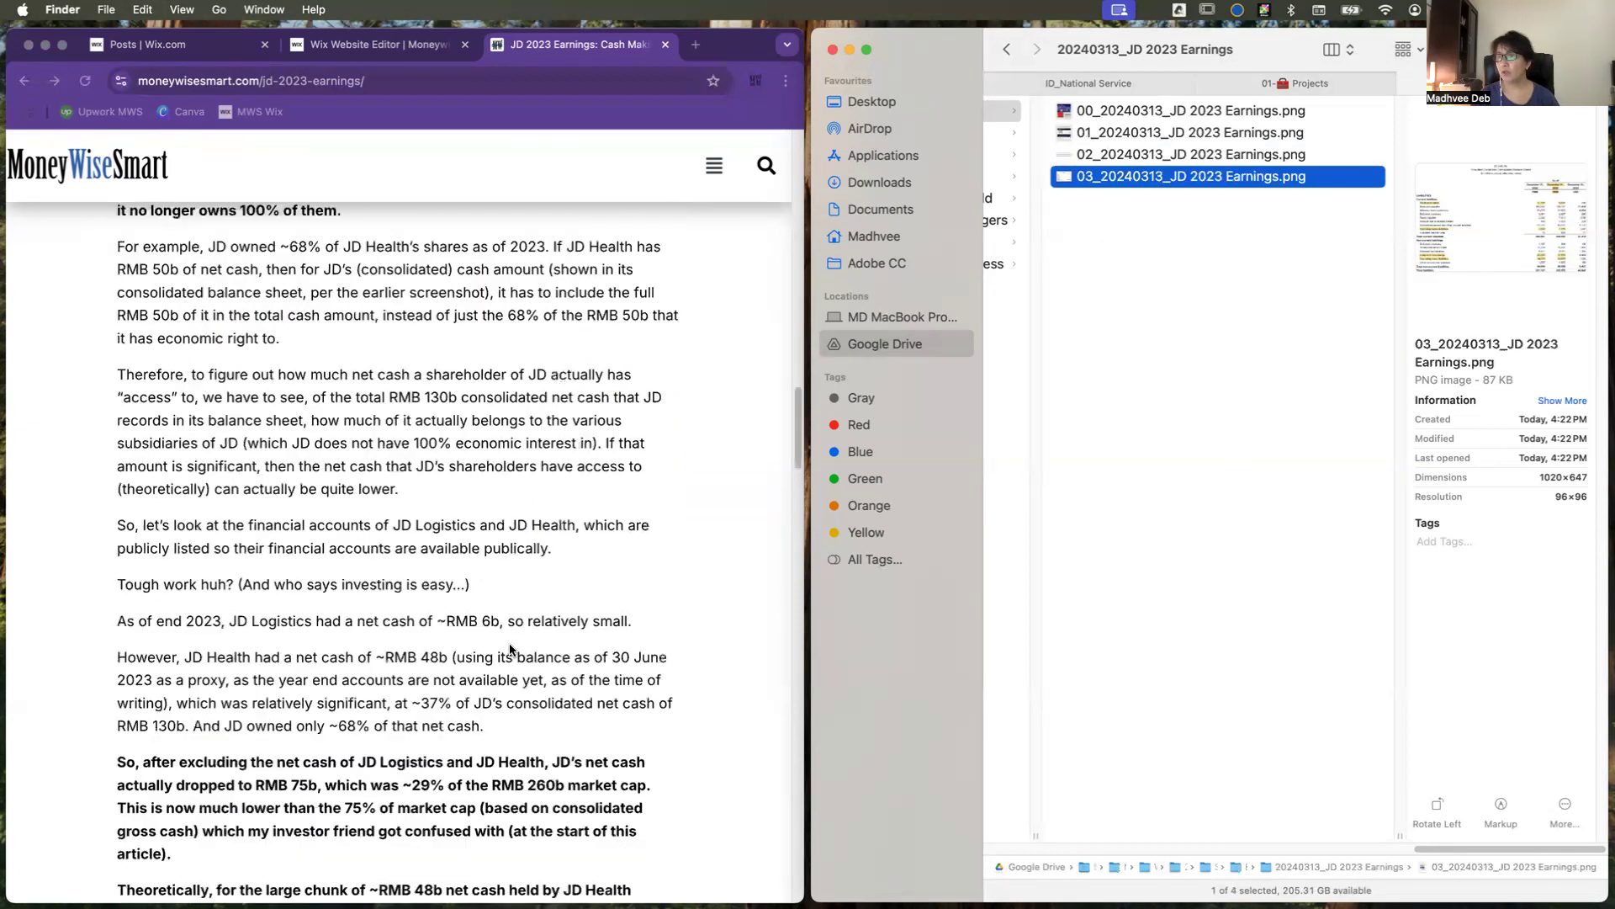
scroll(510, 648, down, 17)
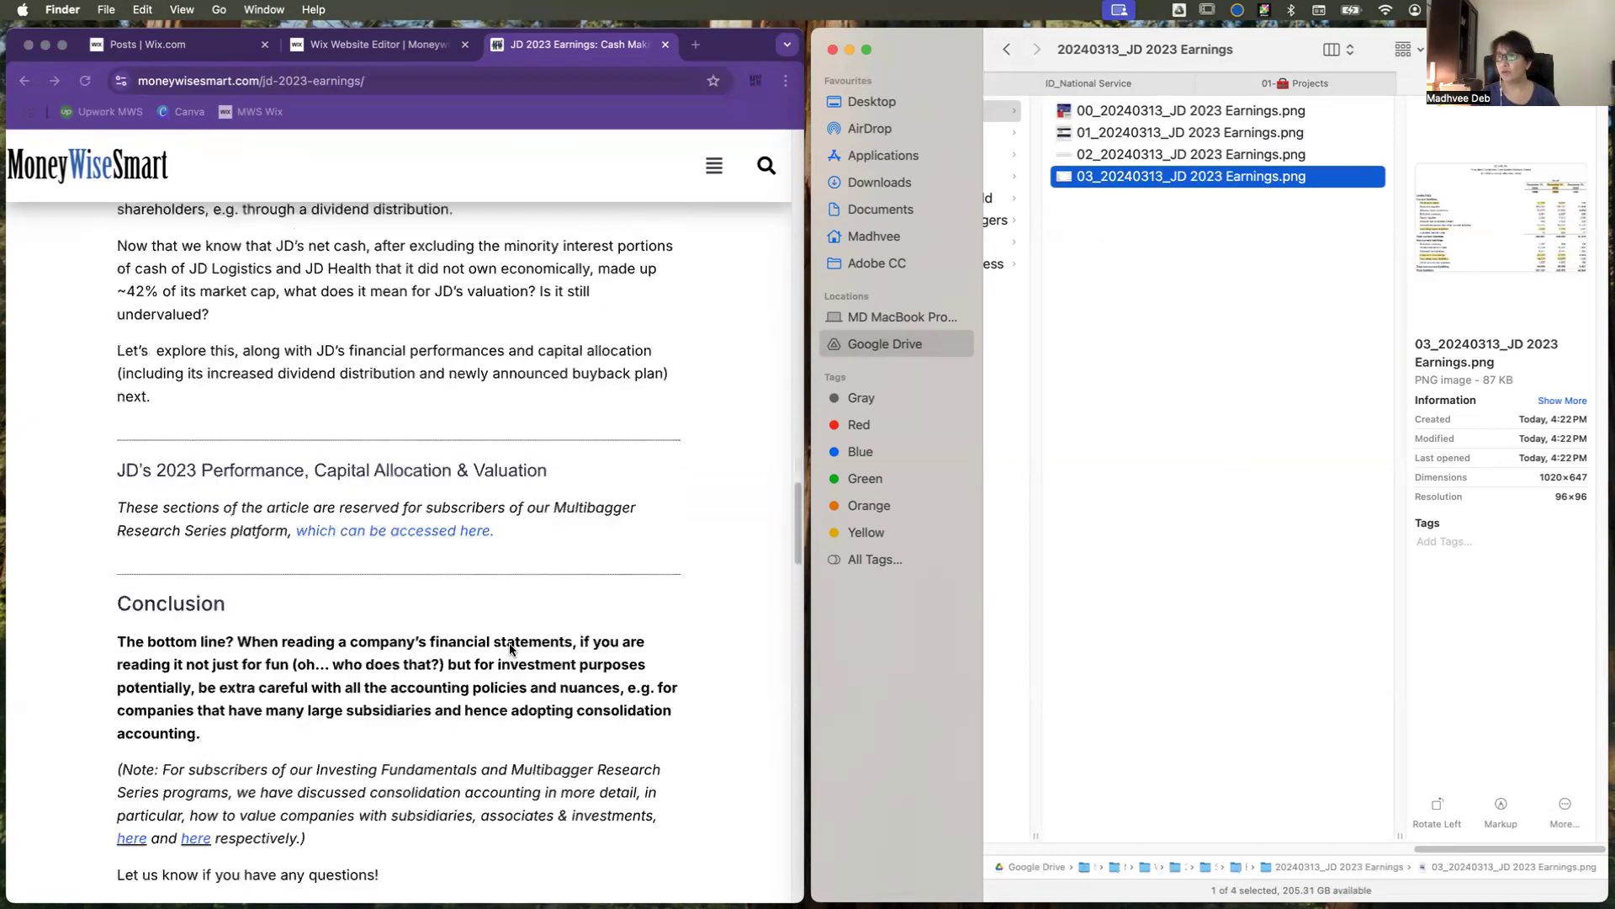
scroll(510, 649, down, 15)
scroll(509, 645, up, 20)
scroll(510, 648, up, 20)
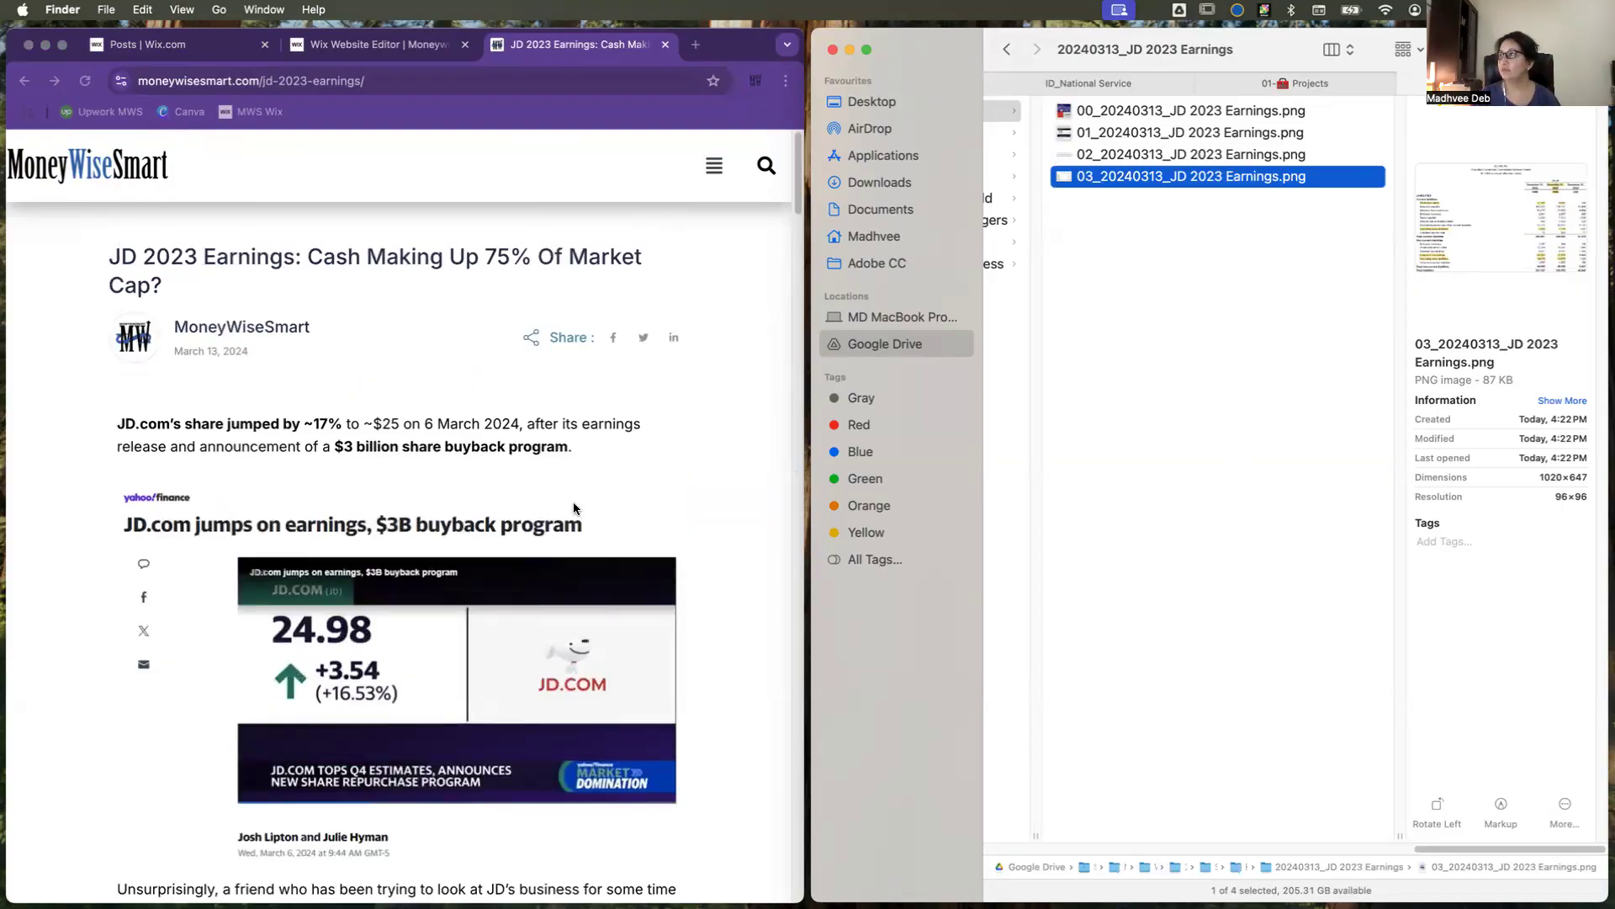
Step: Compress all four JD 2023 Earnings images with tinyjpg.com in a new browser tab and download all the results
click(695, 46)
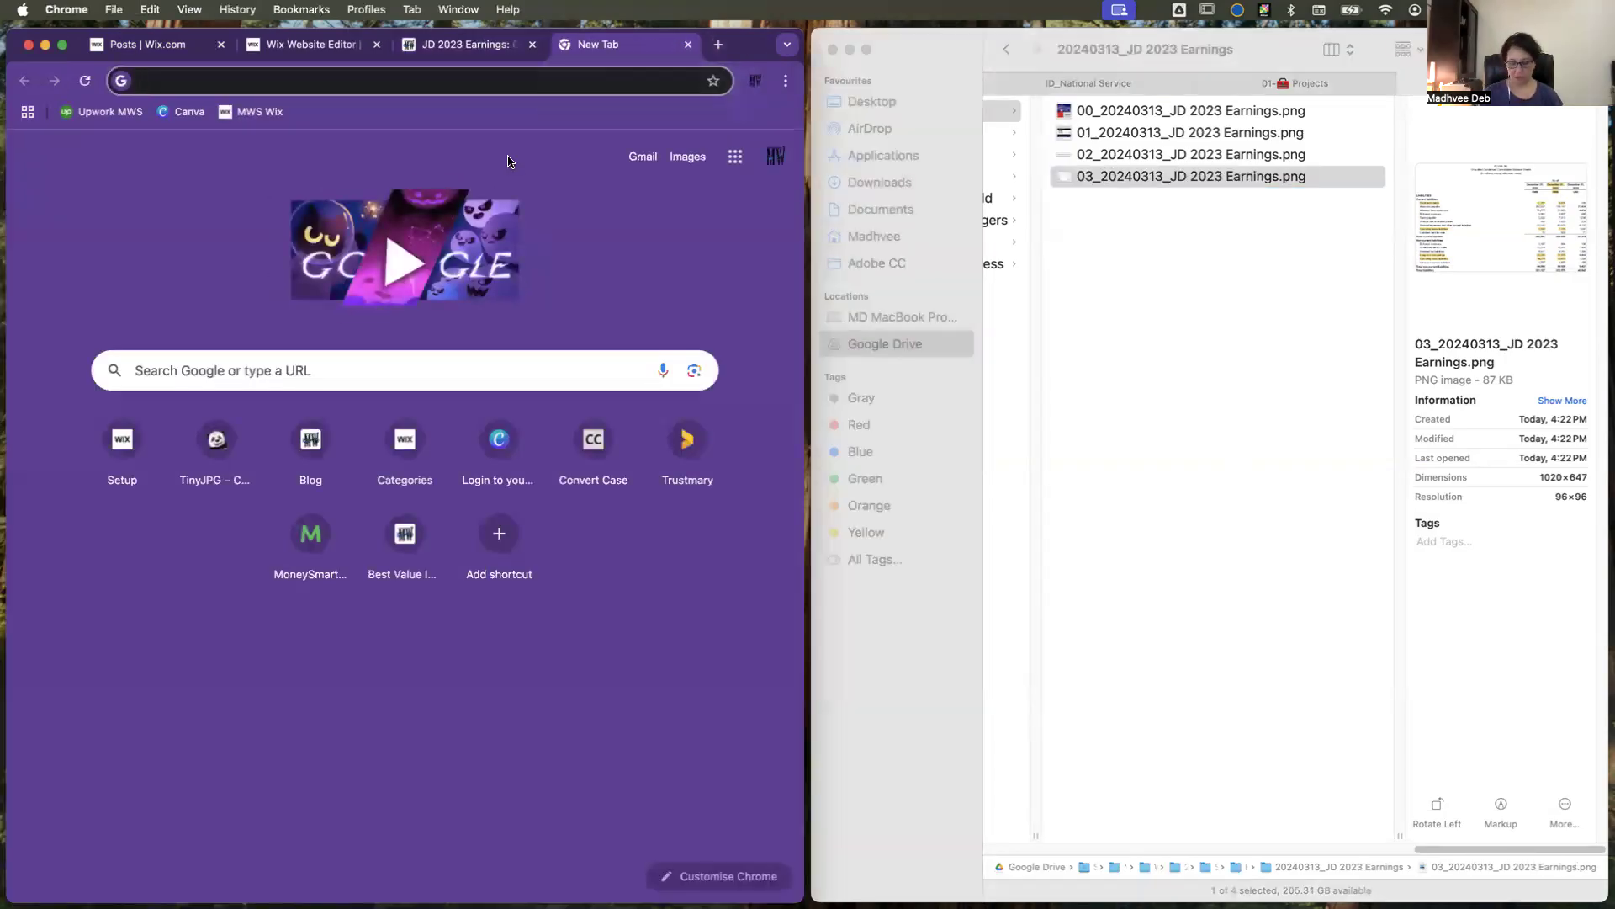
text(tinyjpg.com)
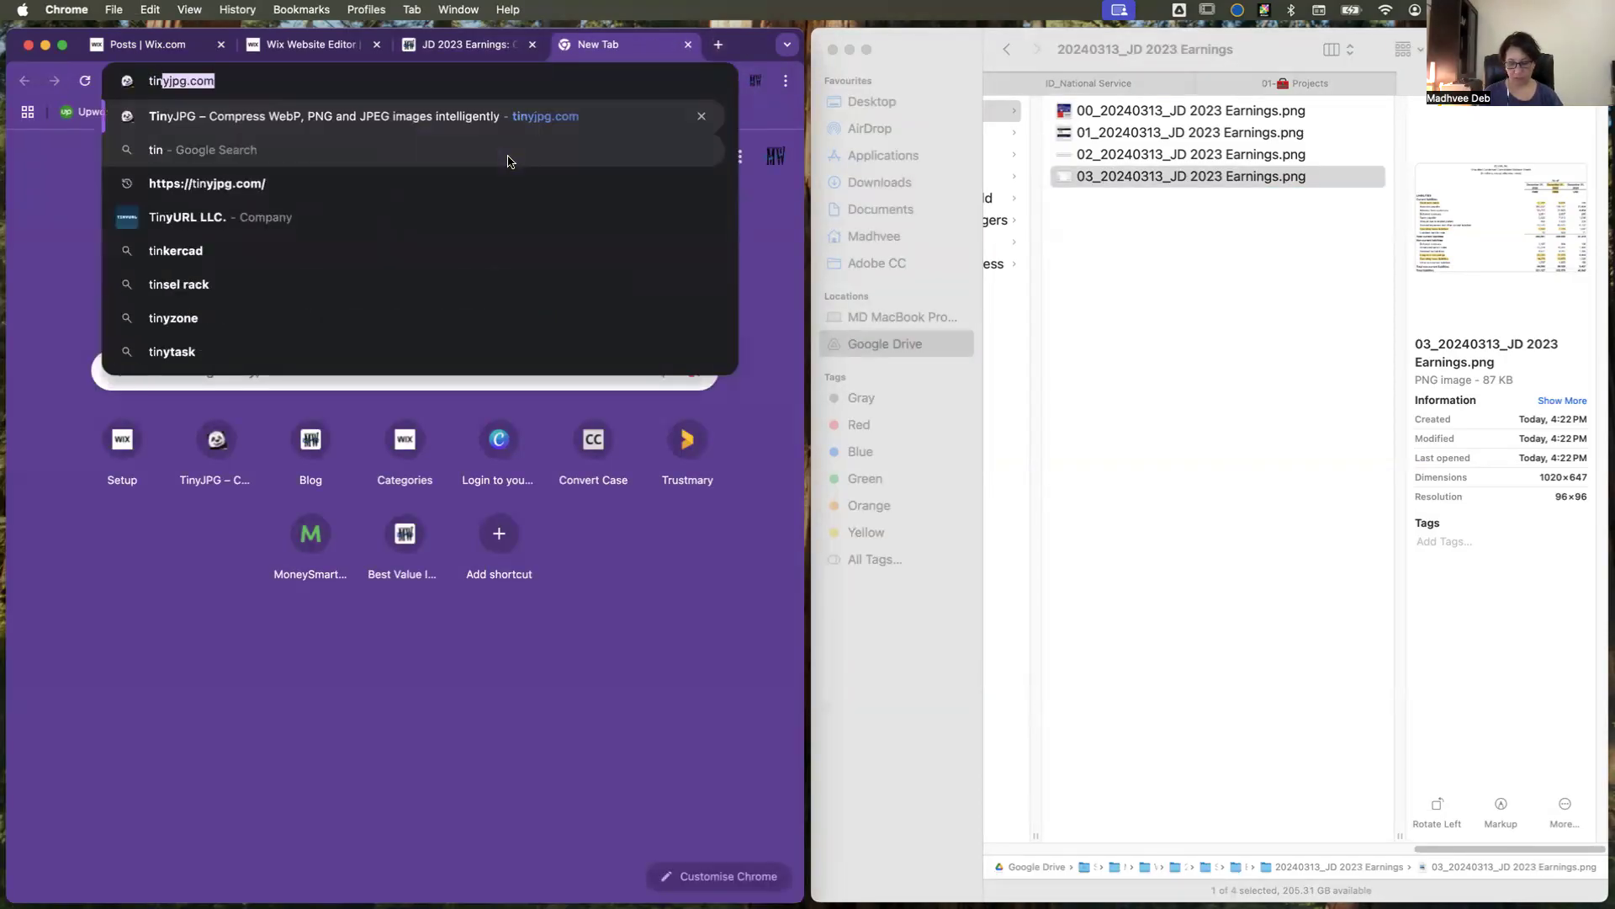
key(Return)
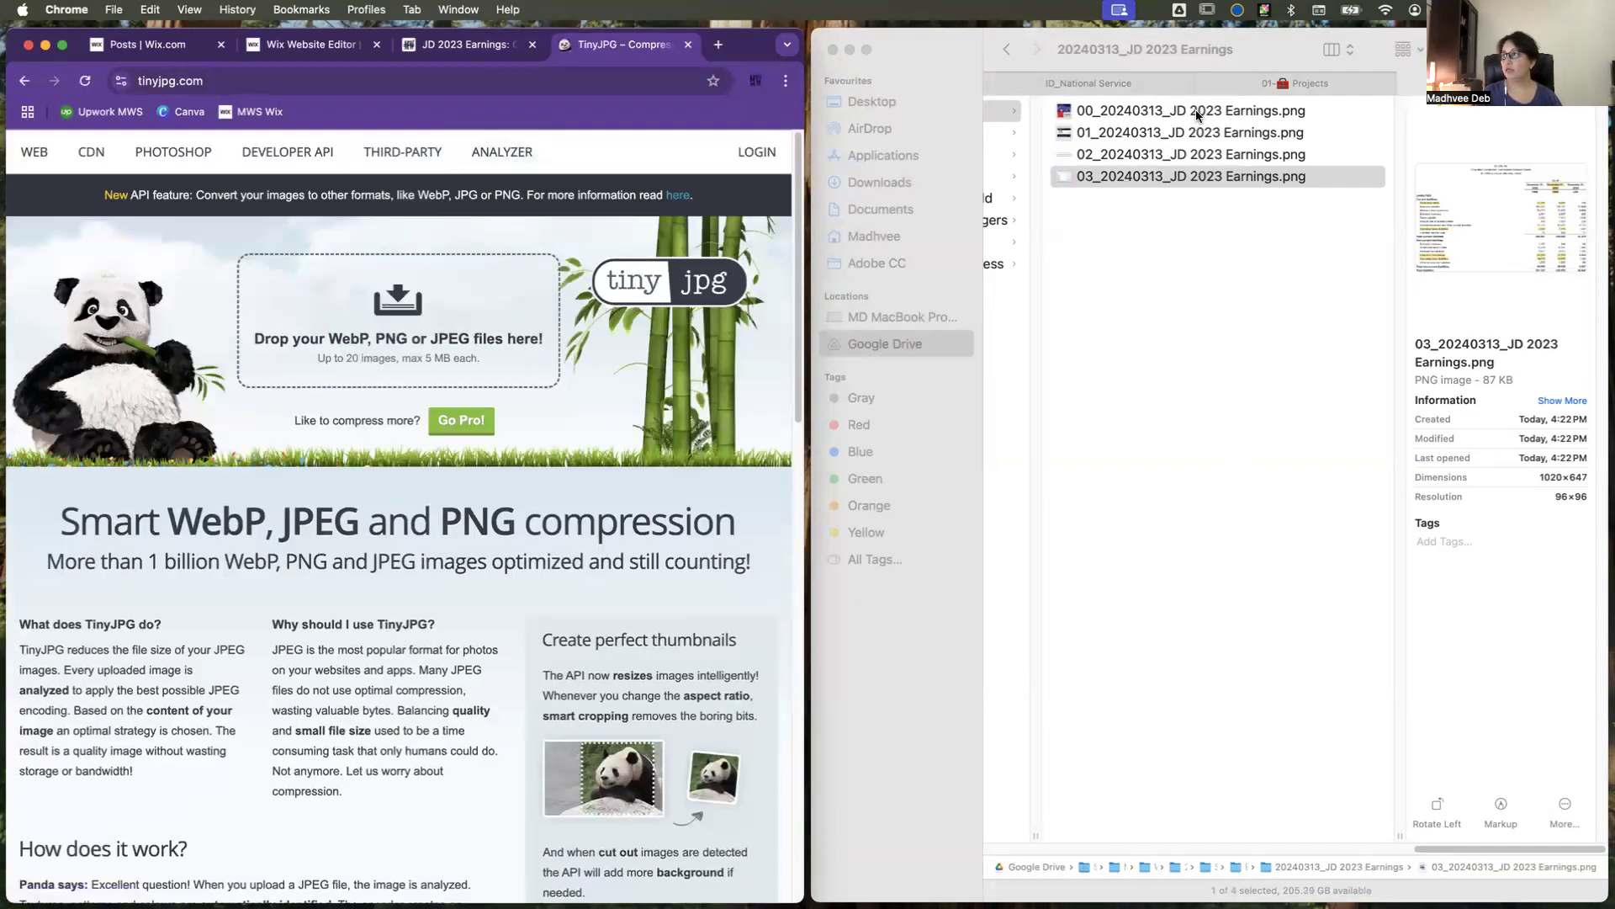
click(1165, 111)
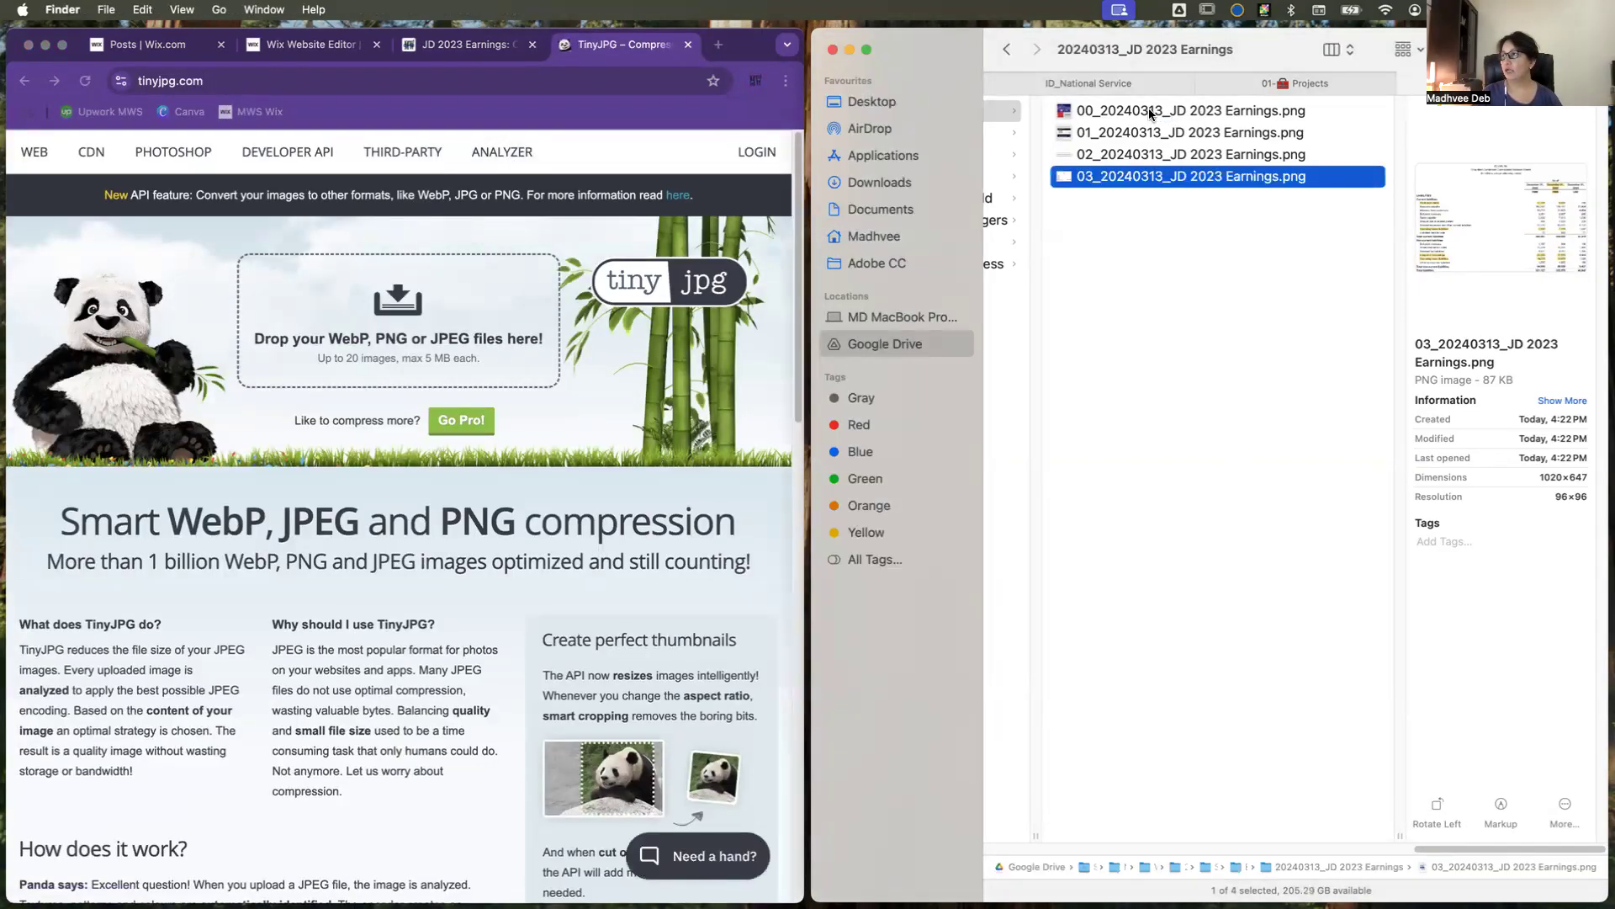
key(cmd+a)
drag(1106, 122, 403, 313)
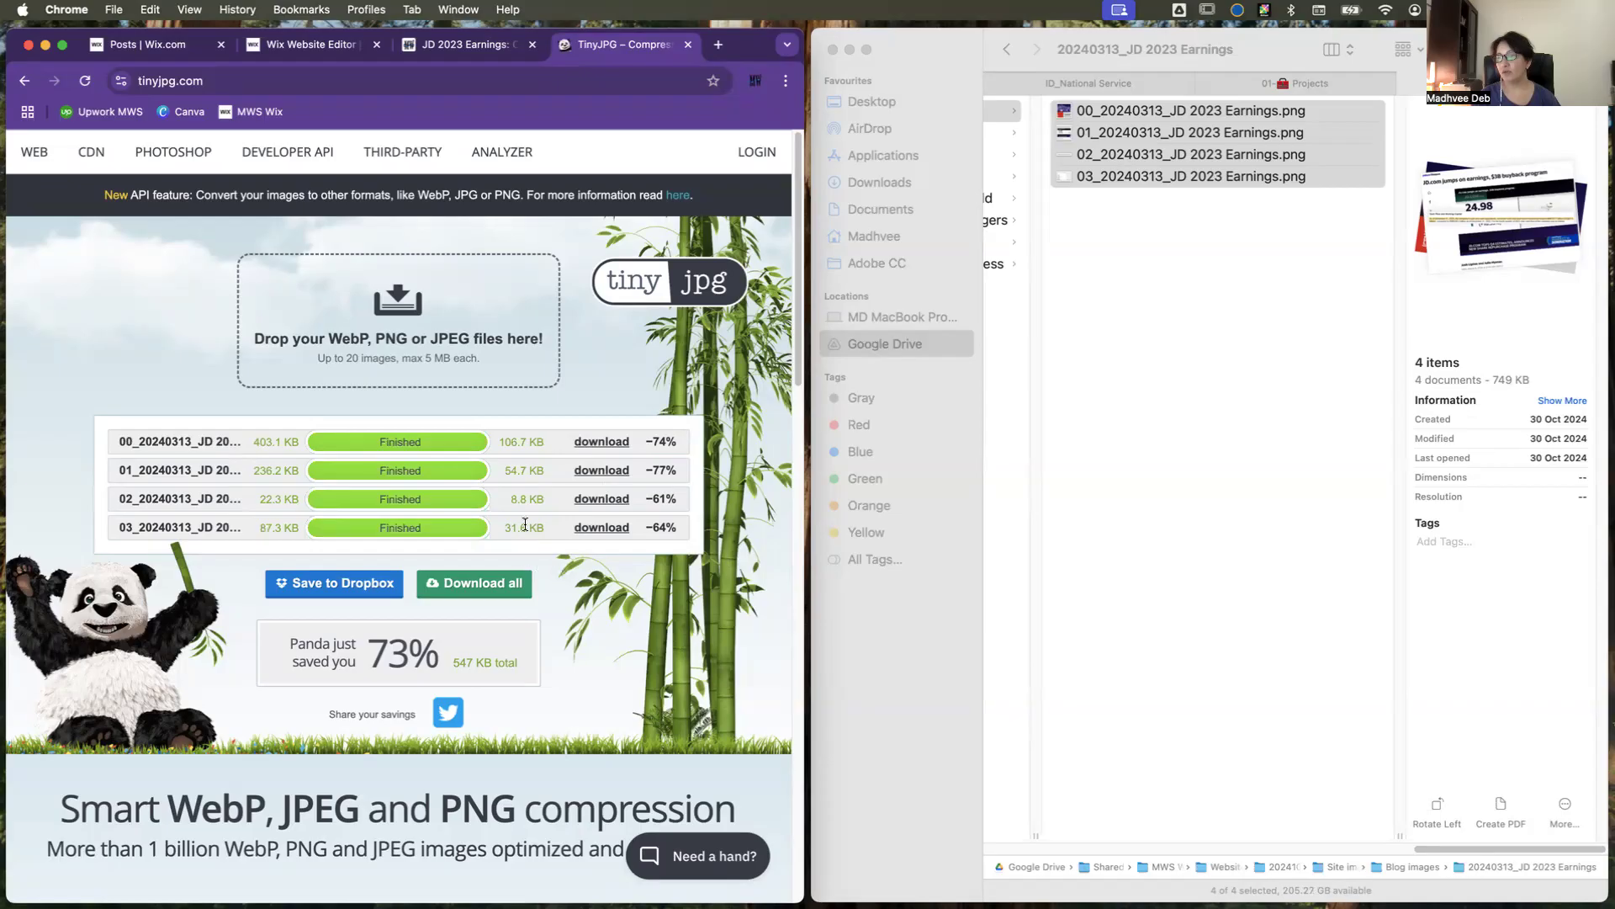
click(484, 587)
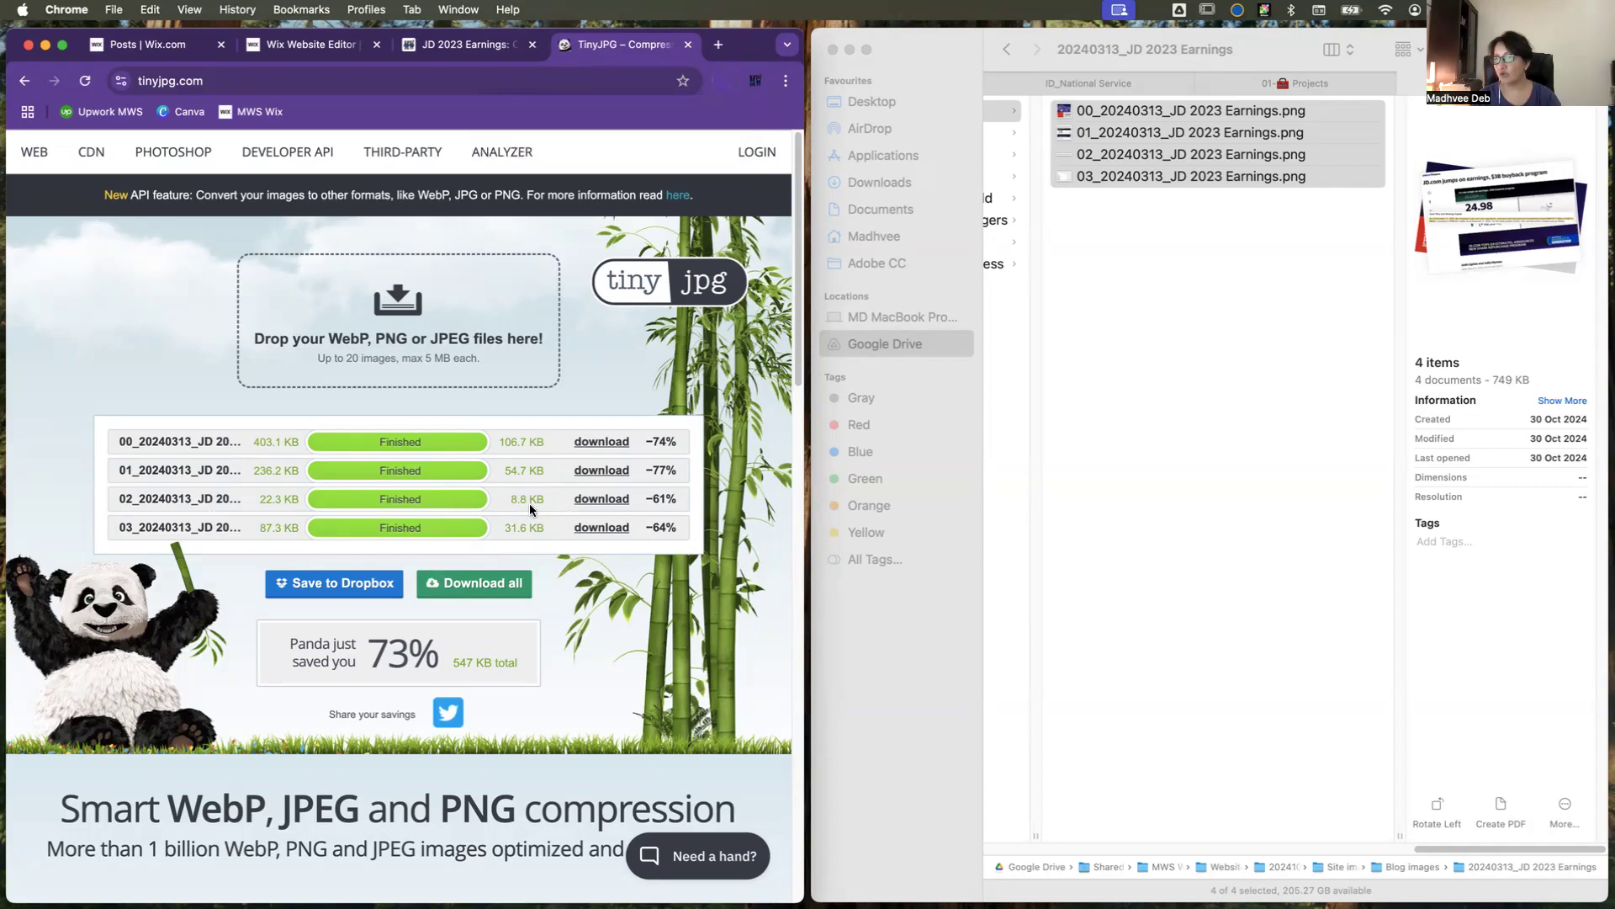
Step: Unpack tinified.zip from Downloads and replace the originals in the 20240313_JD 2023 Earnings folder with the compressed images
click(1266, 432)
click(1240, 312)
click(1244, 158)
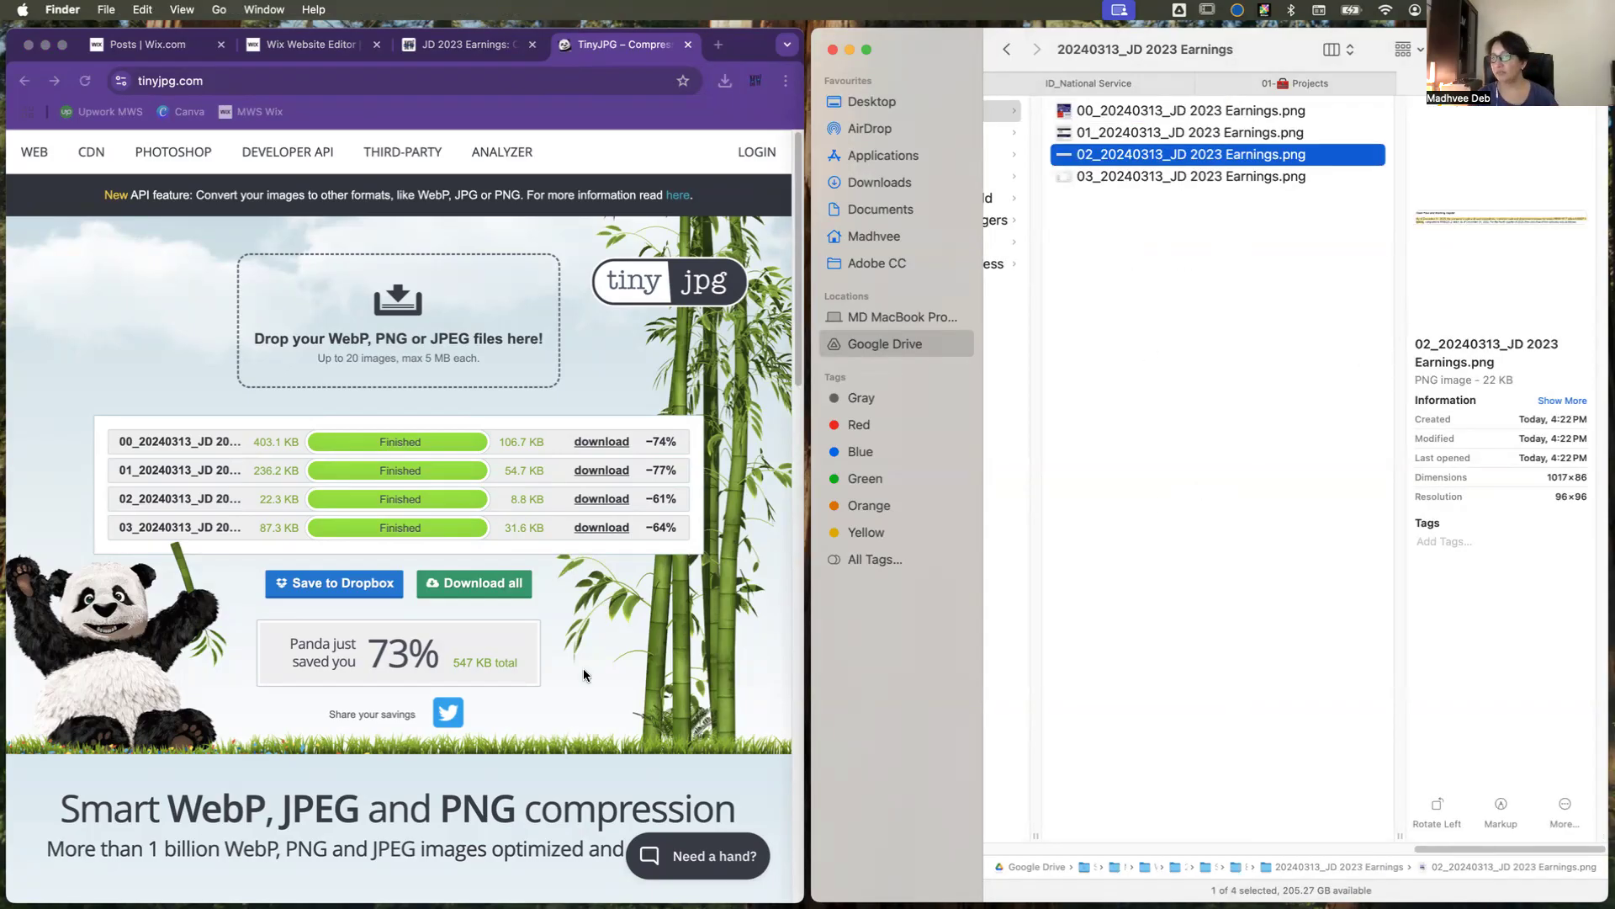
mouse_move(638, 897)
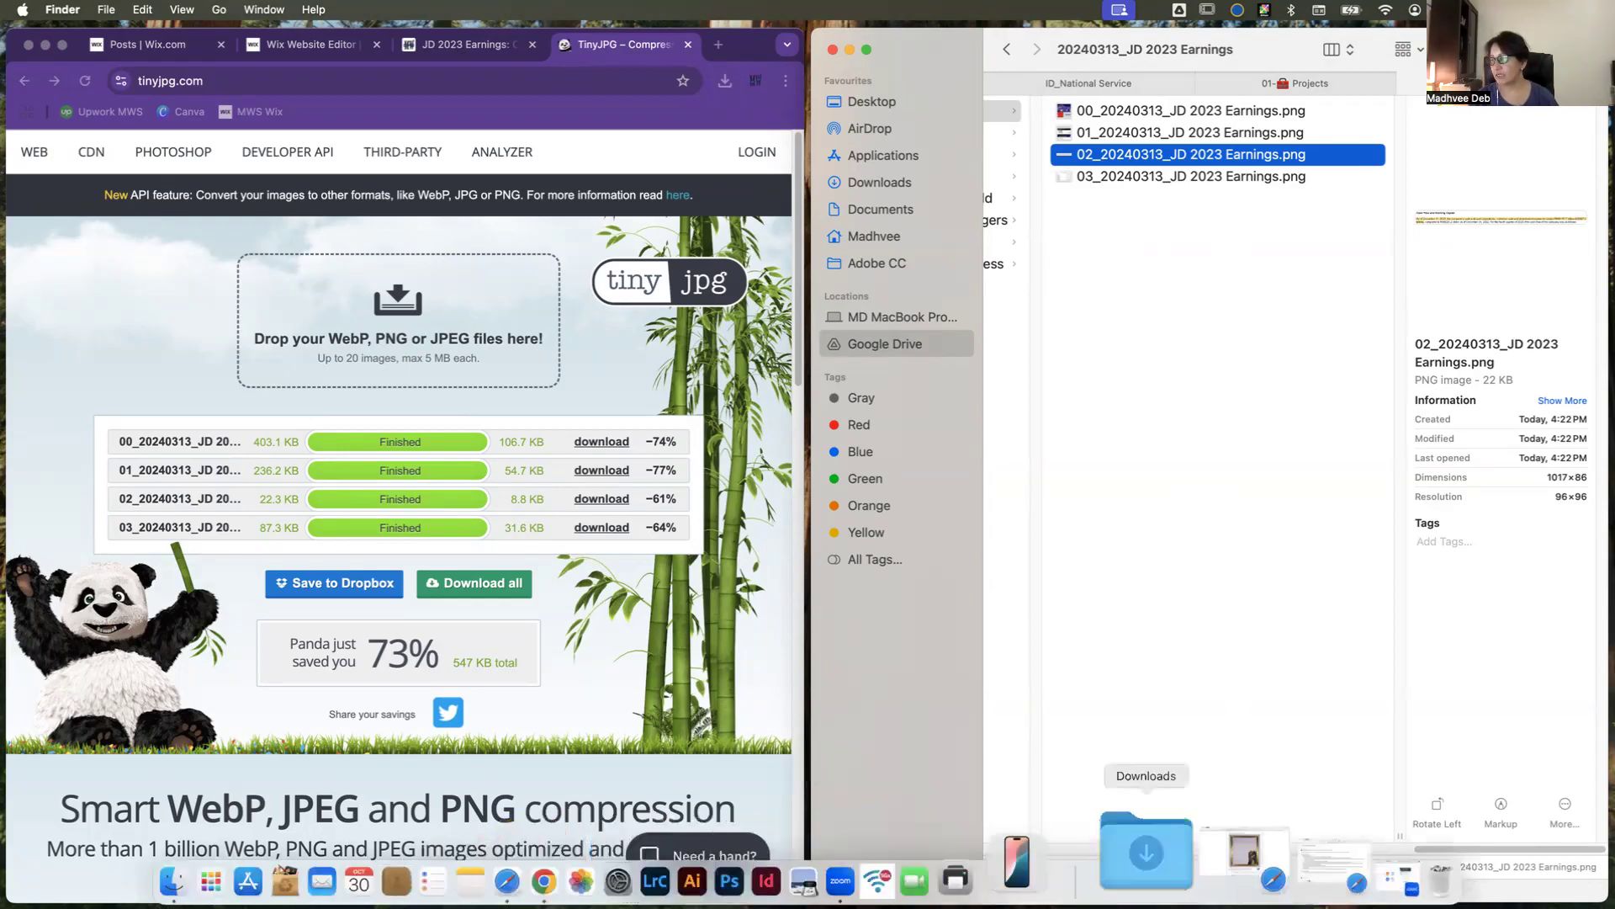
click(1177, 874)
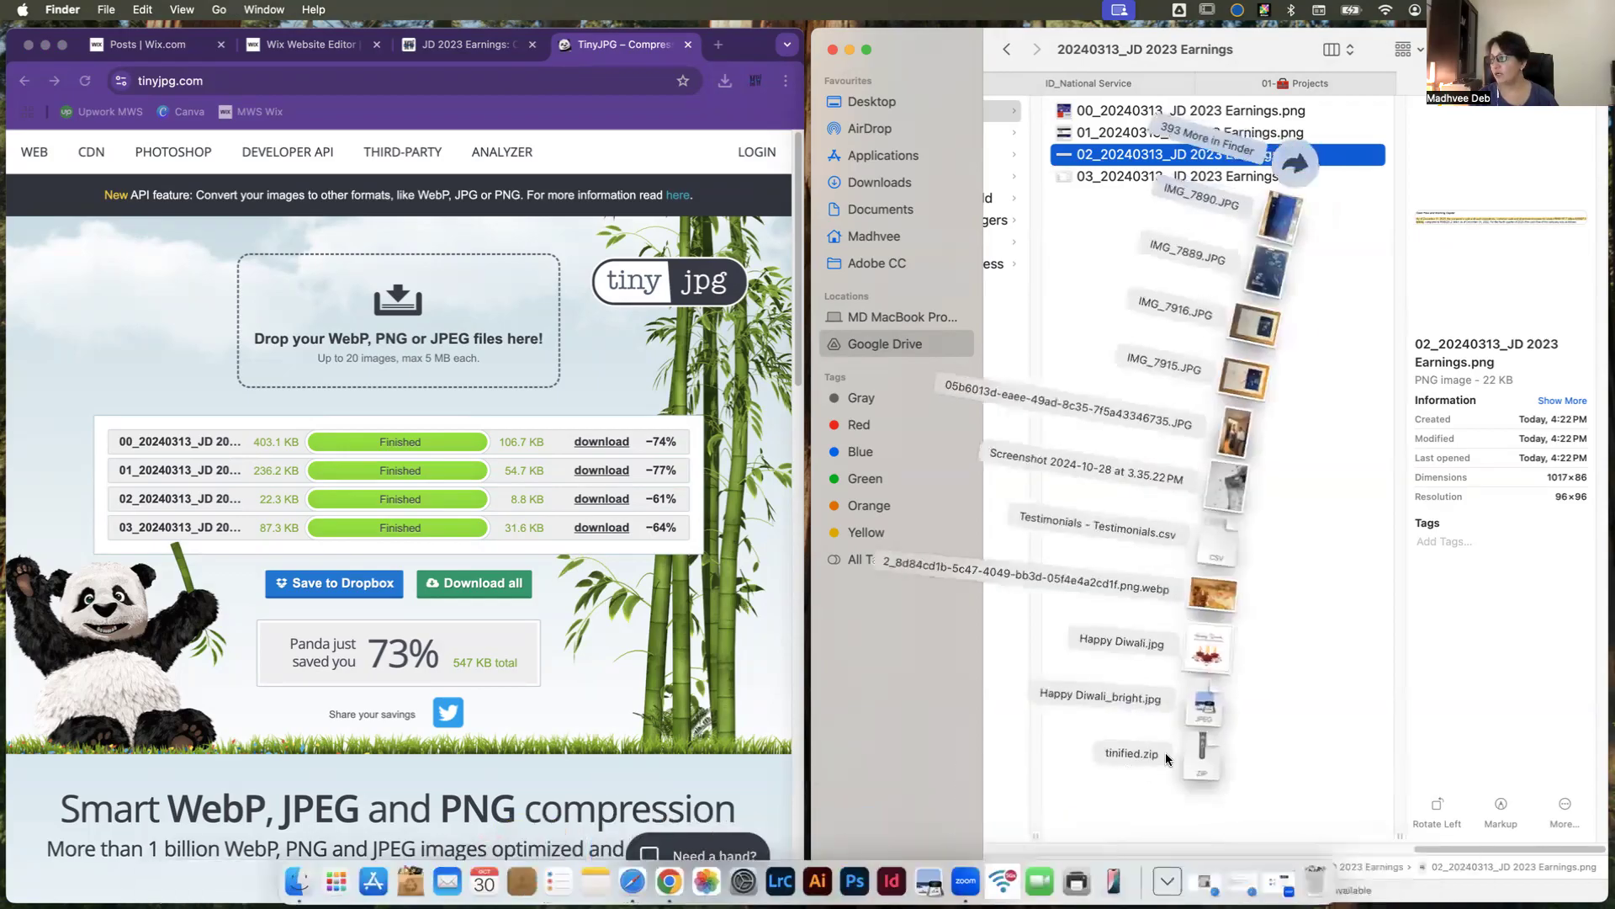
click(1205, 749)
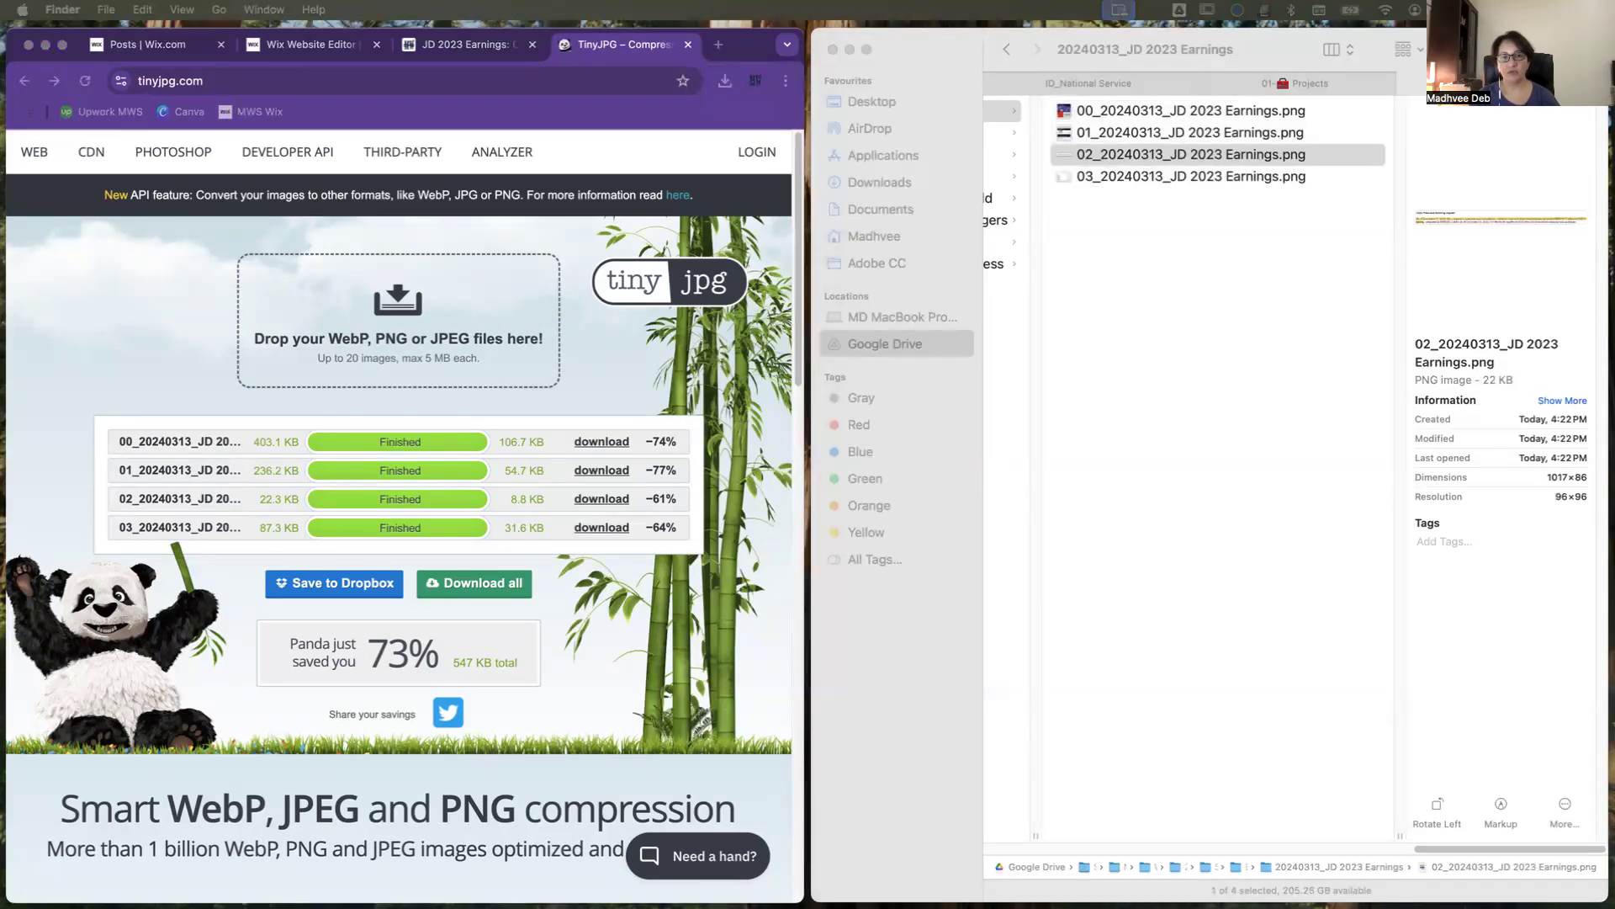
drag(0, 652, 1073, 579)
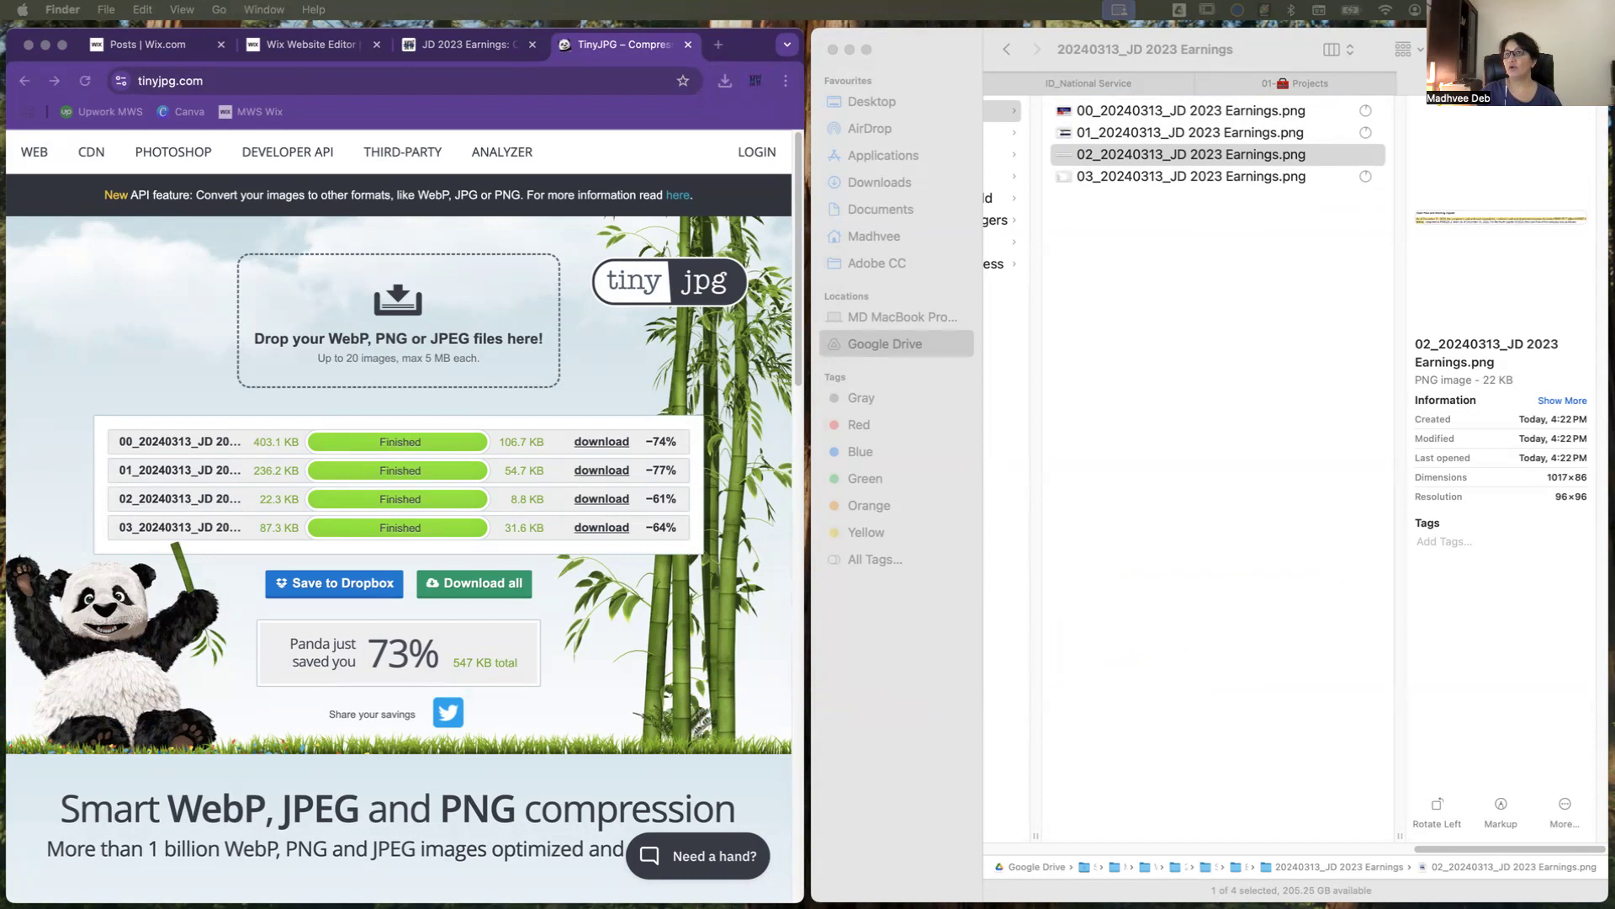
Step: Open the JD 2023 Earnings post from the Wix posts list and start adding a featured image in its post settings
click(139, 48)
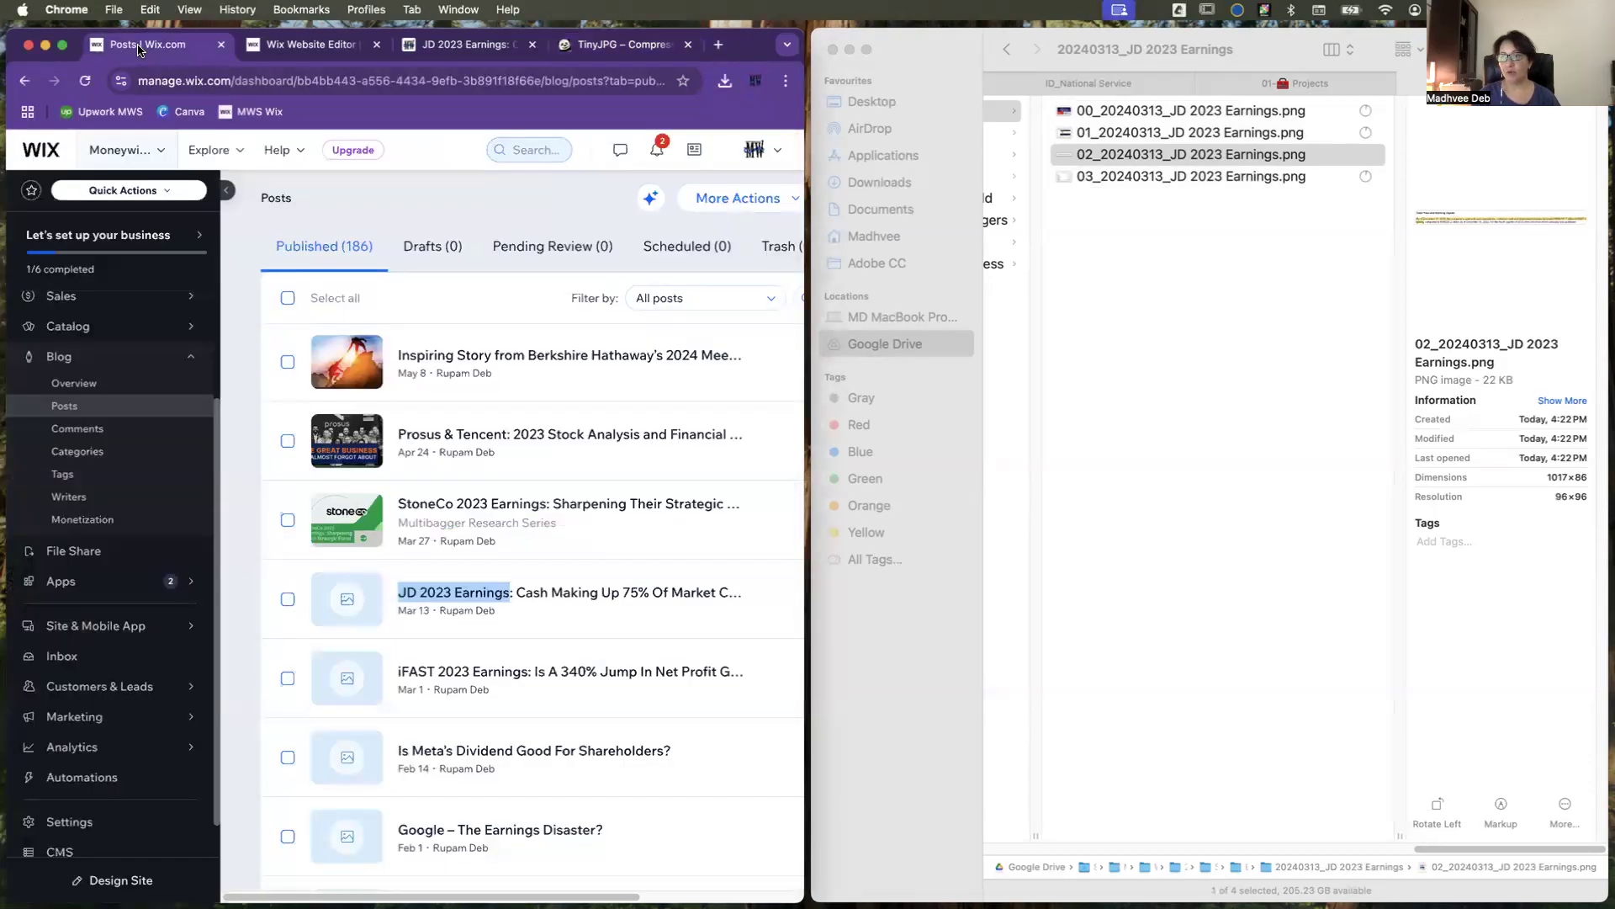
click(241, 575)
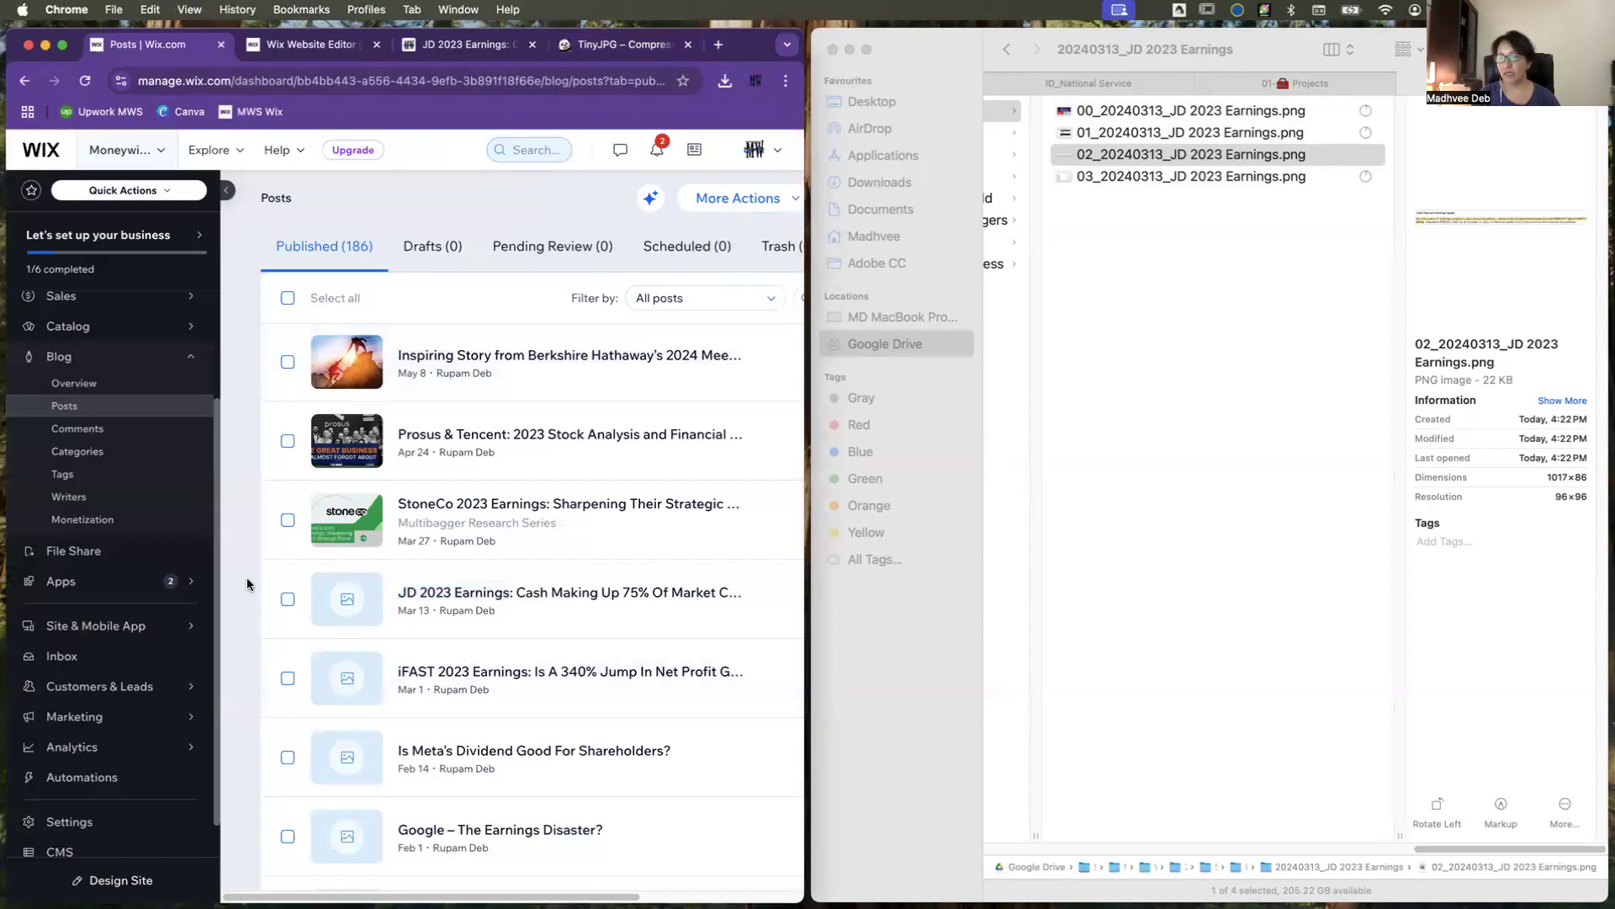
click(353, 600)
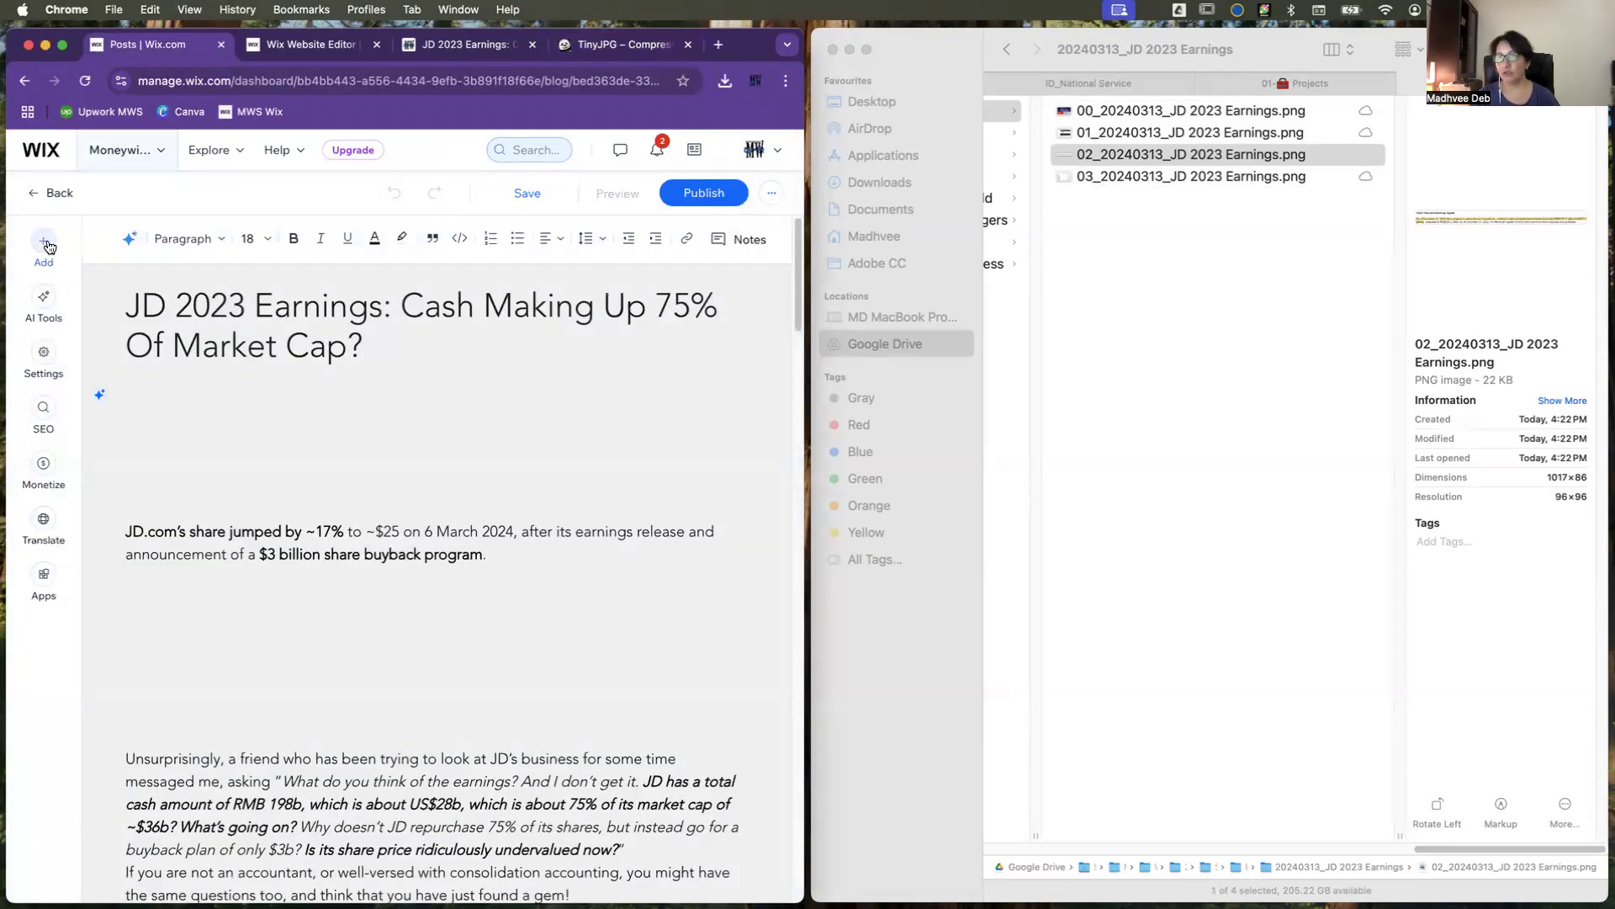
click(45, 358)
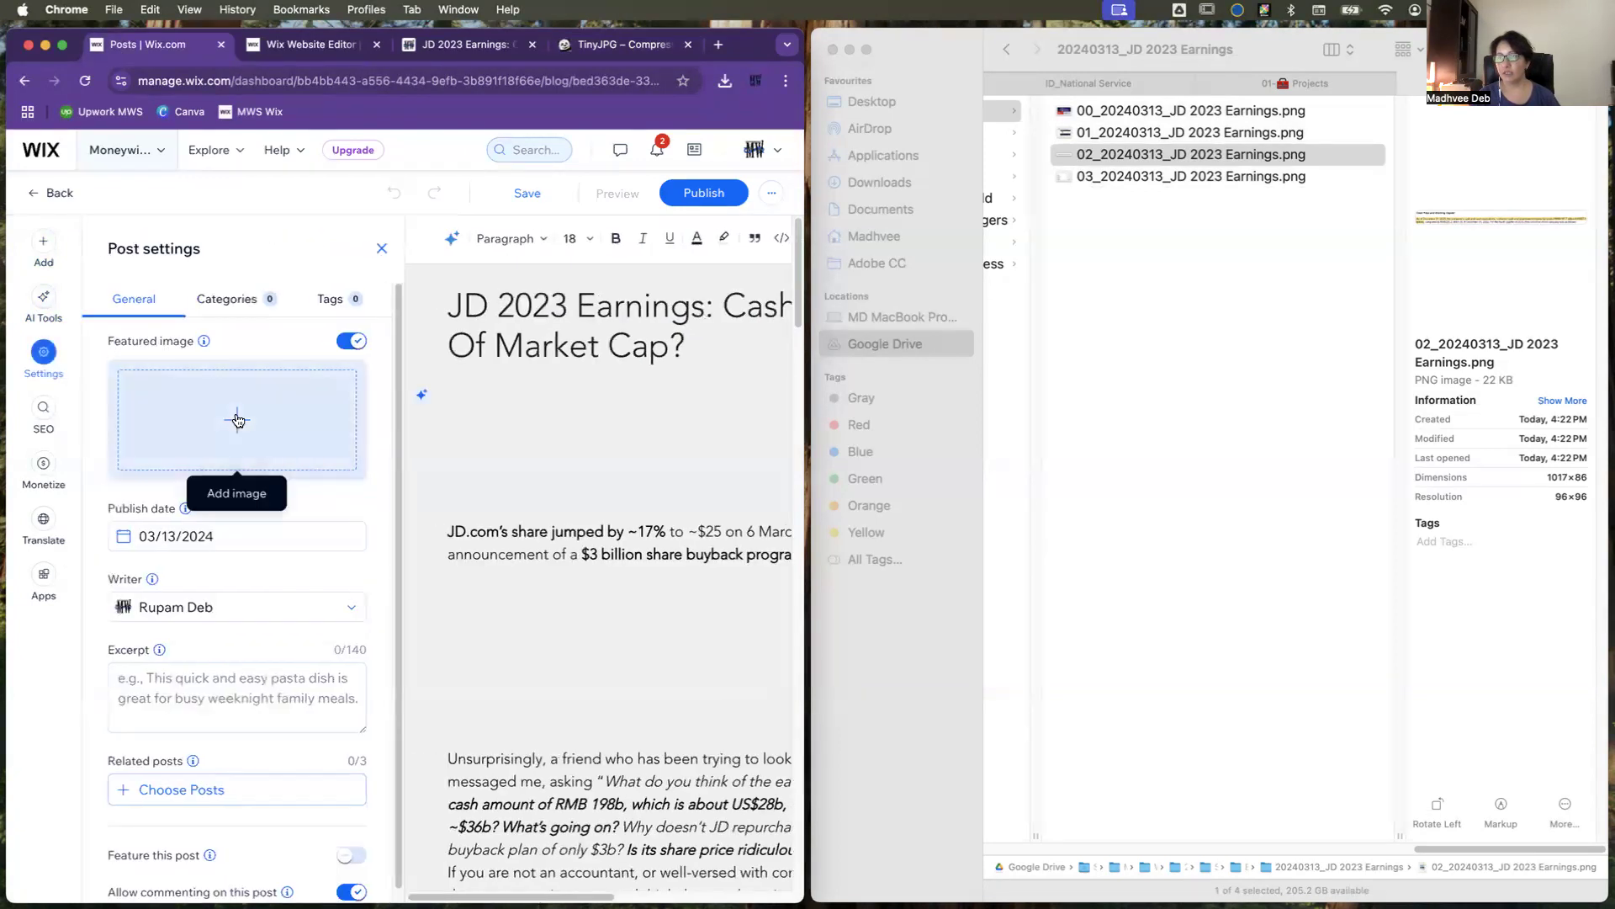
click(238, 420)
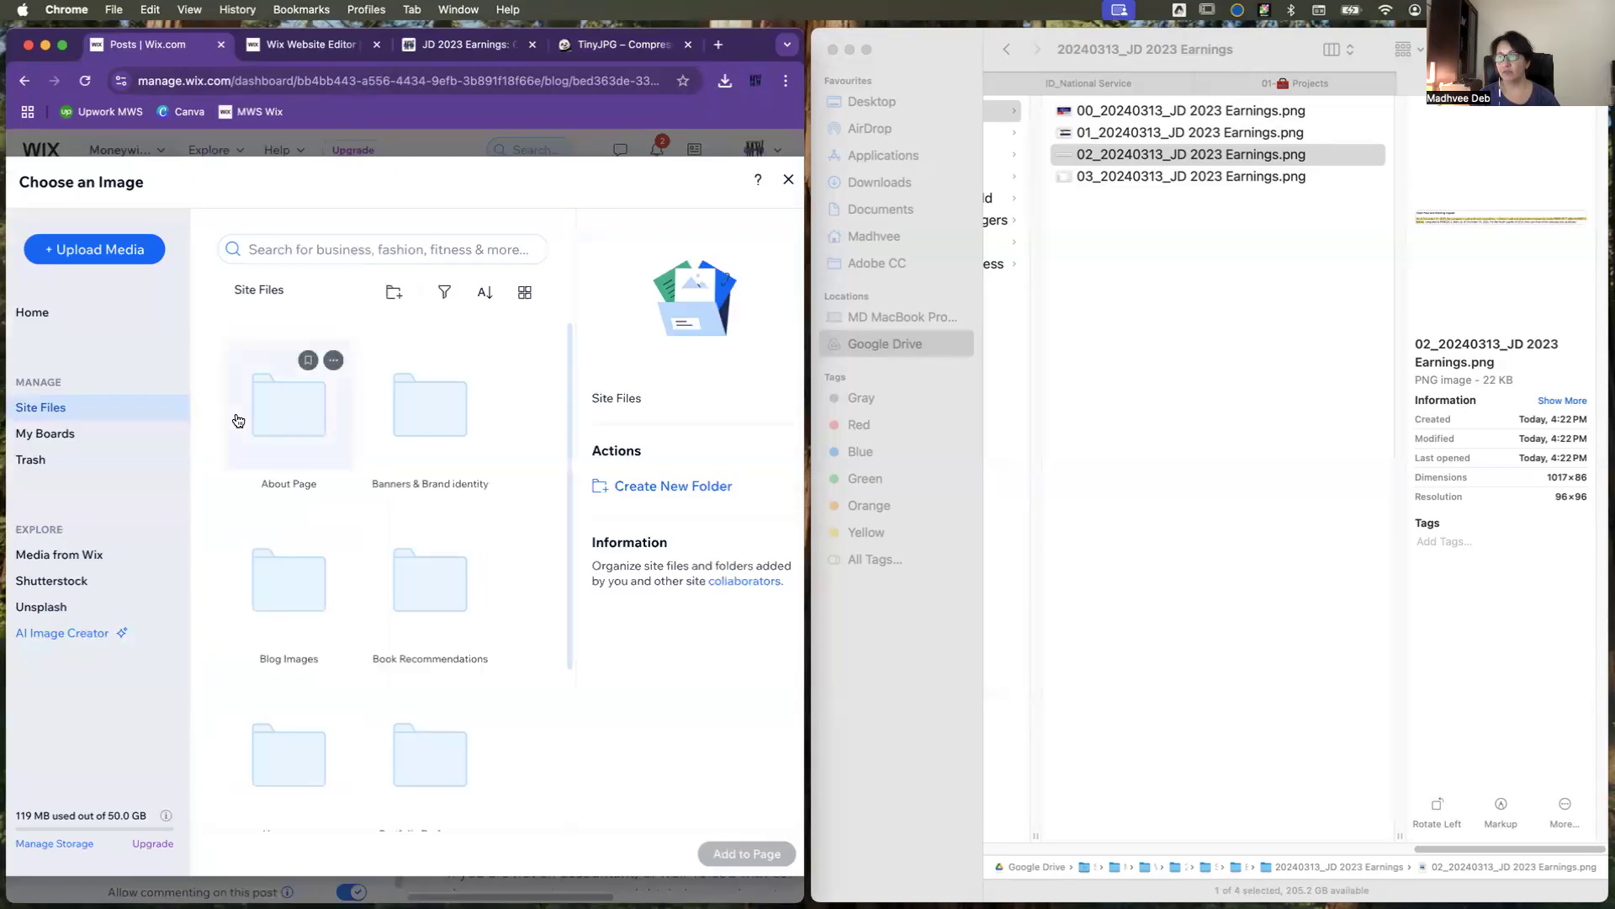
Step: Open the Blog Images folder in the site files and check its existing dated post folders
click(271, 594)
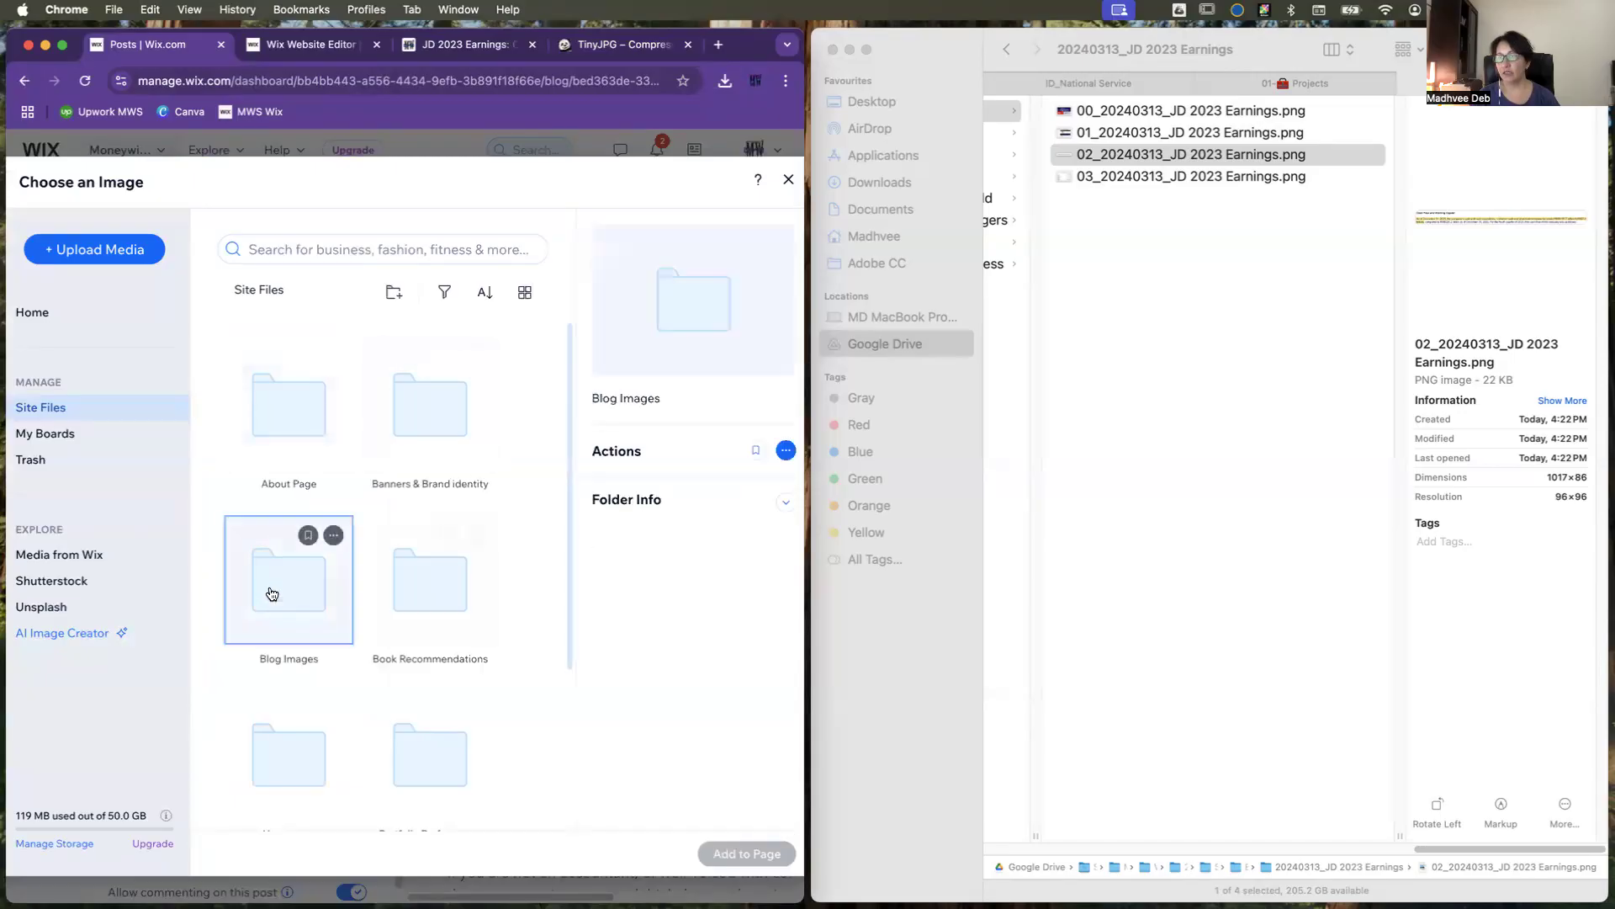
double_click(272, 594)
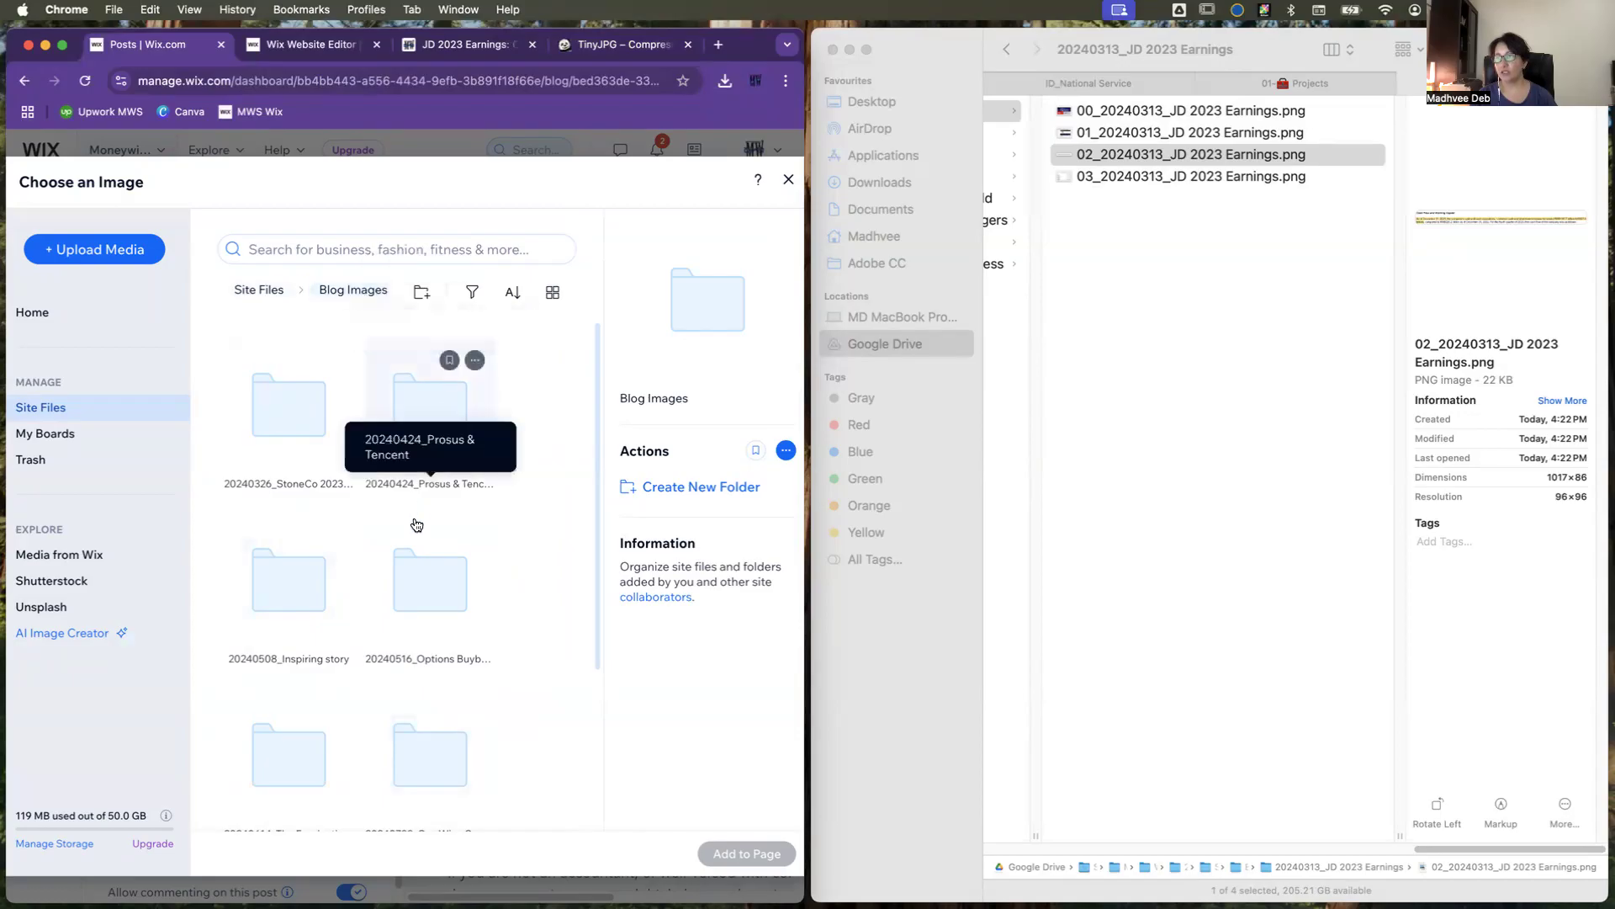
scroll(412, 715, down, 3)
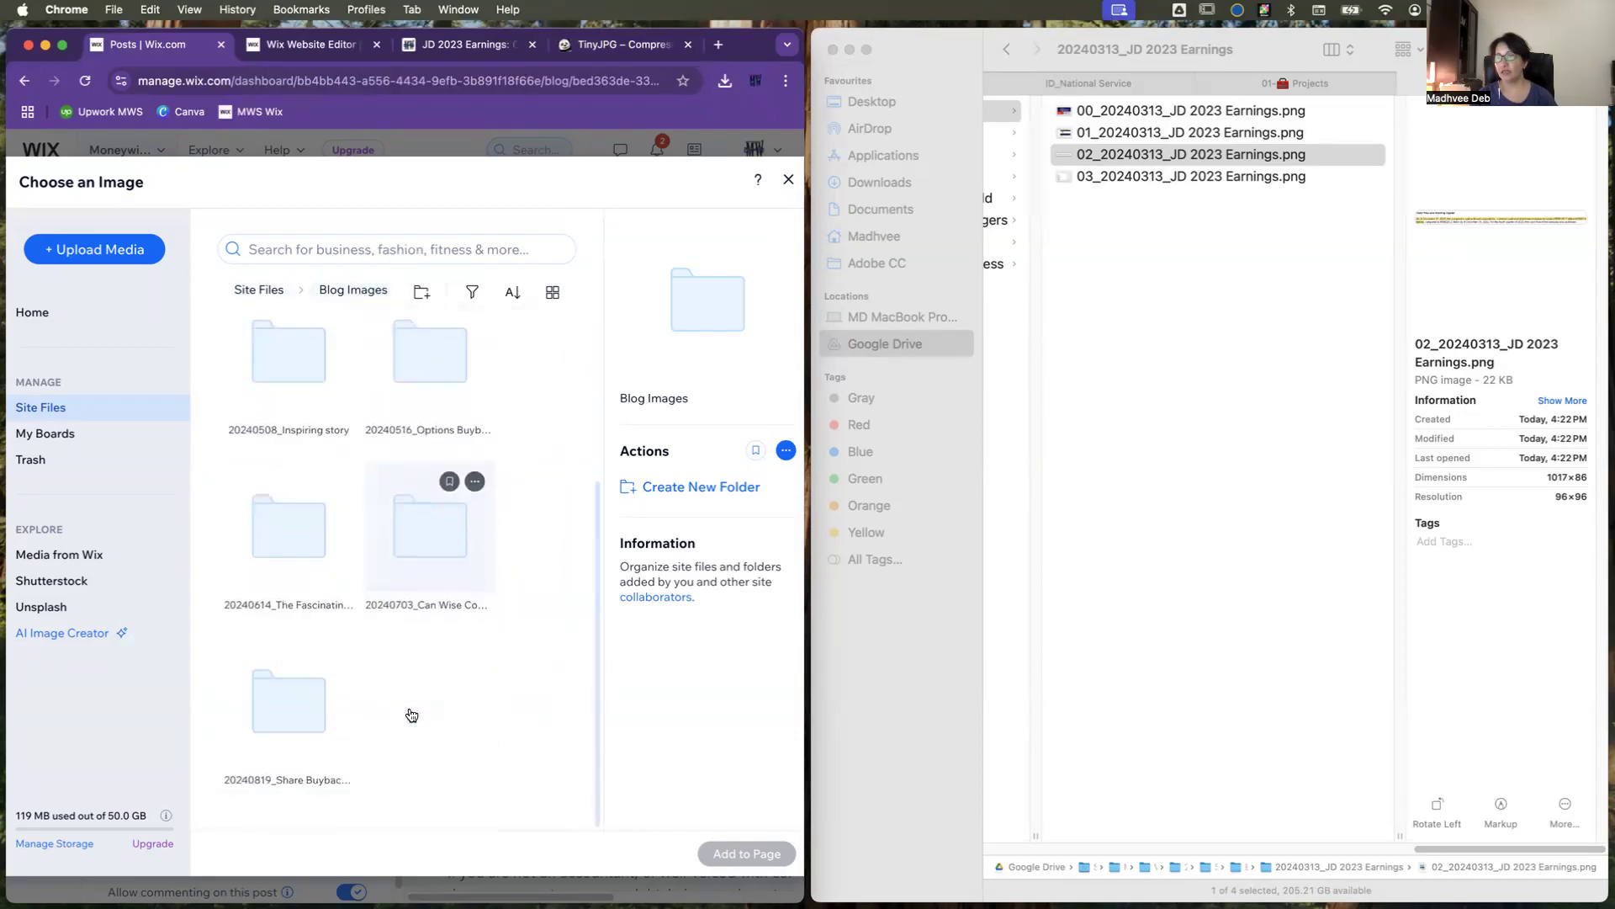
scroll(412, 715, up, 3)
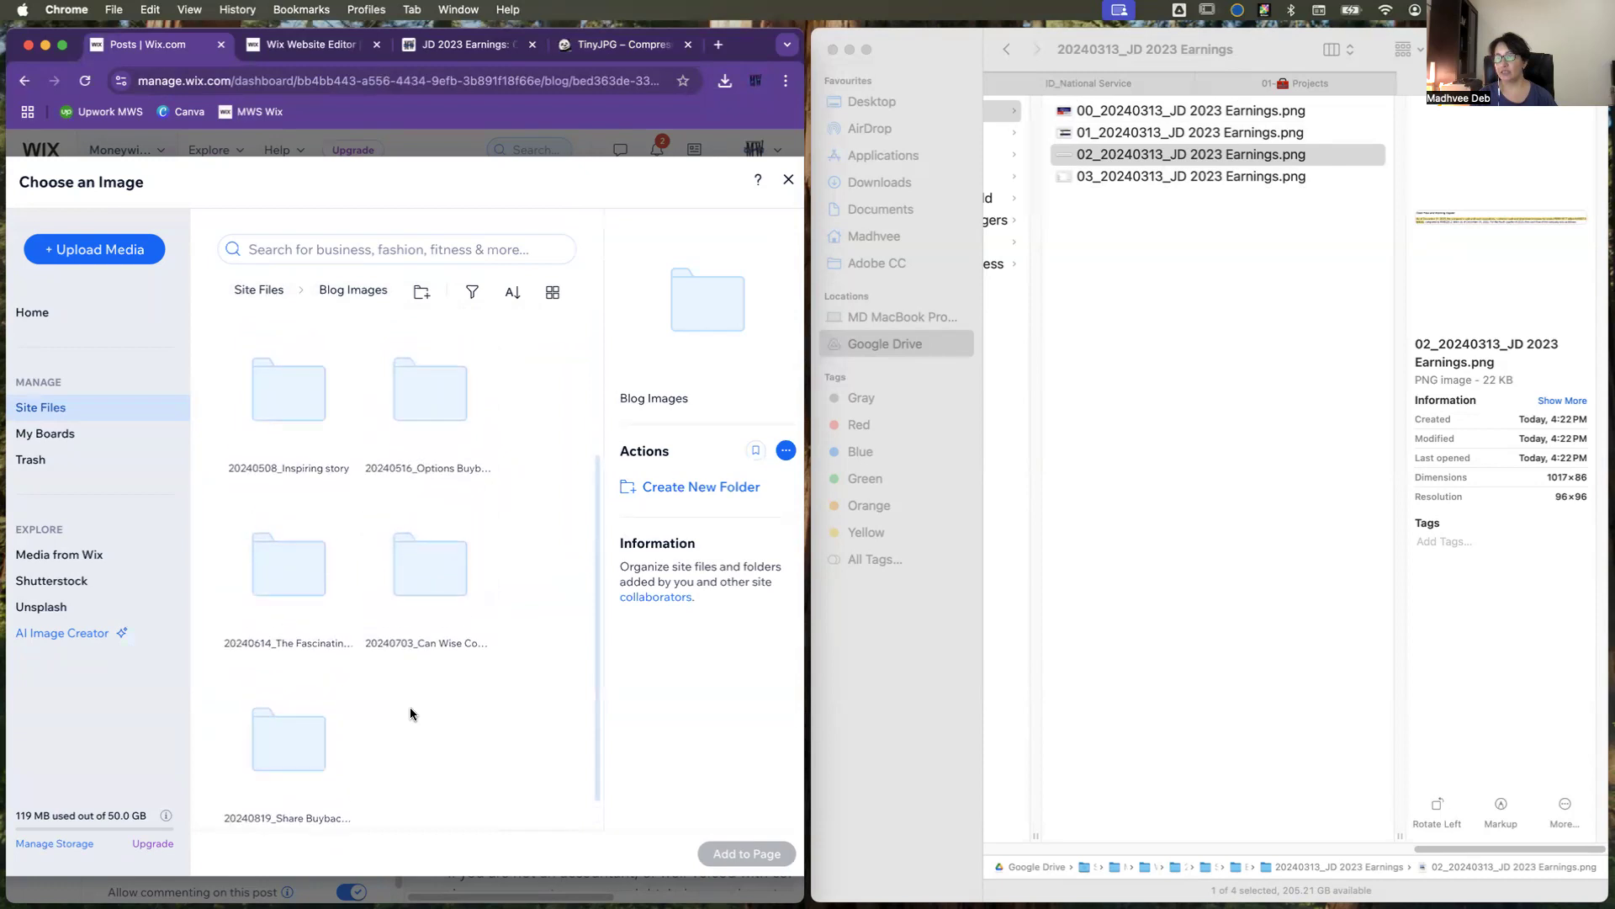
scroll(412, 714, down, 3)
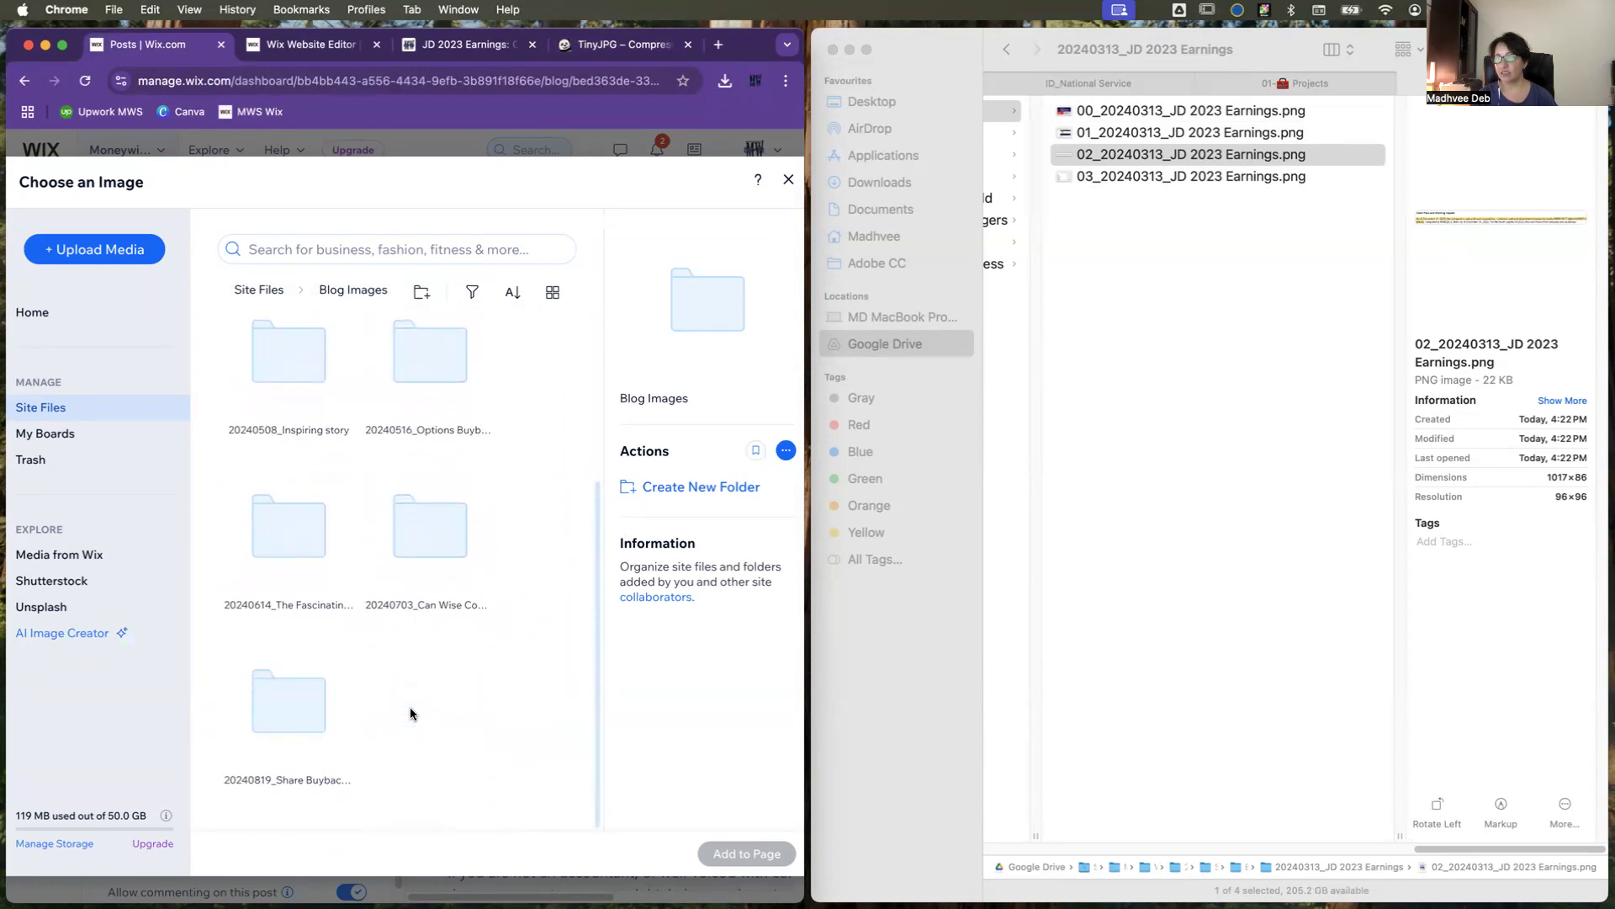
scroll(412, 715, up, 3)
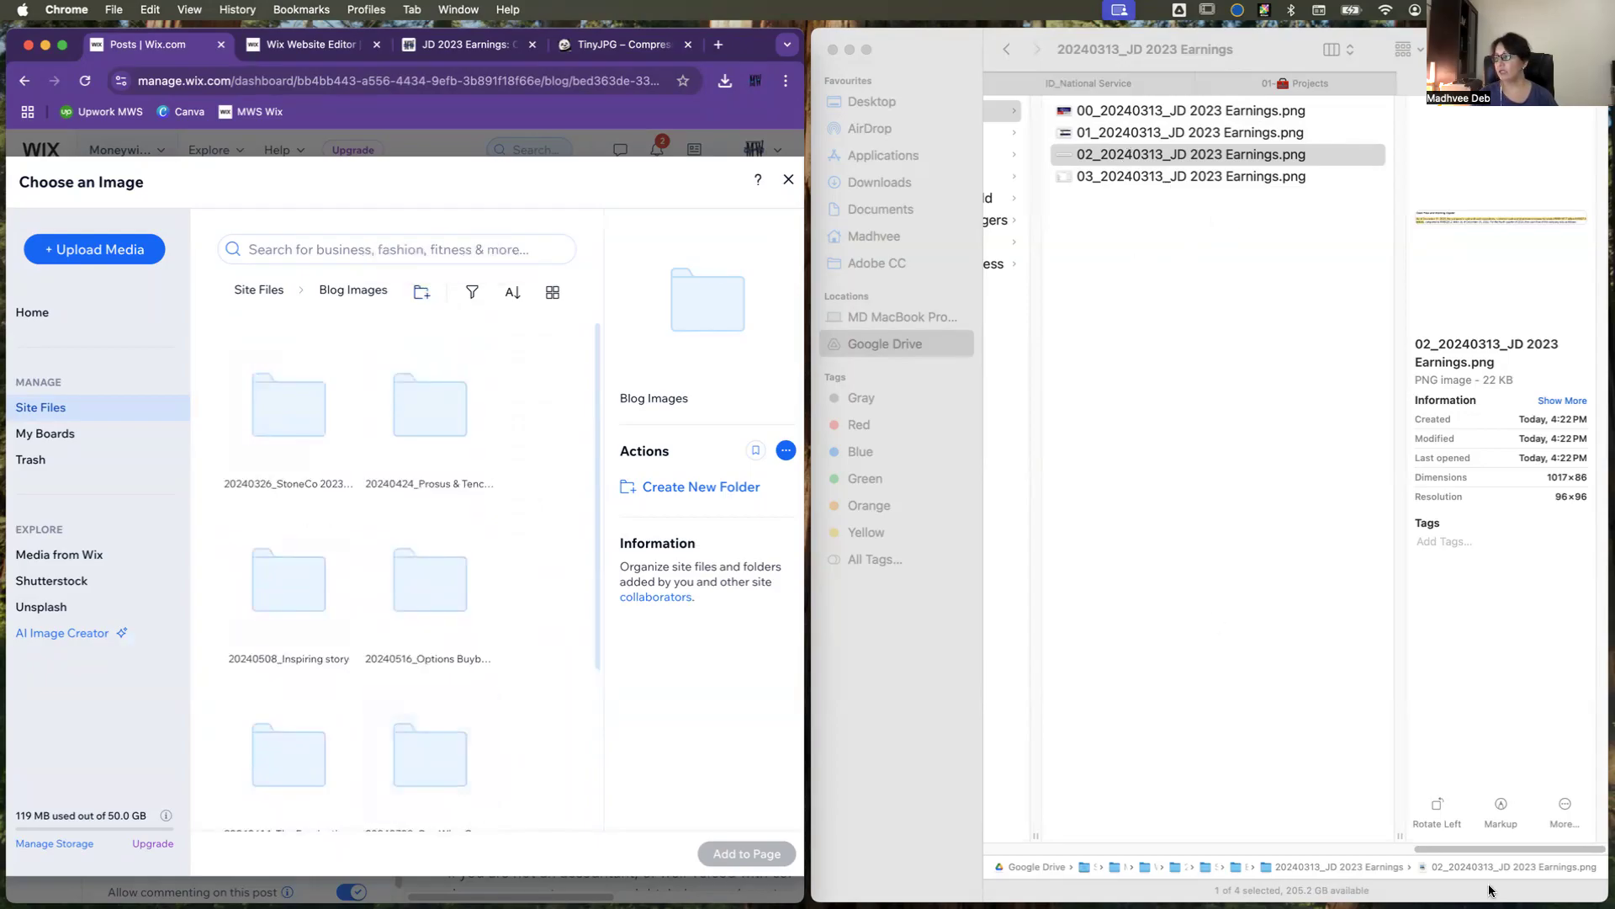
Step: Copy the folder name "20240313_JD 2023 Earnings" from the Google Drive Blog images folder in Finder
click(1462, 845)
drag(1452, 848, 1362, 848)
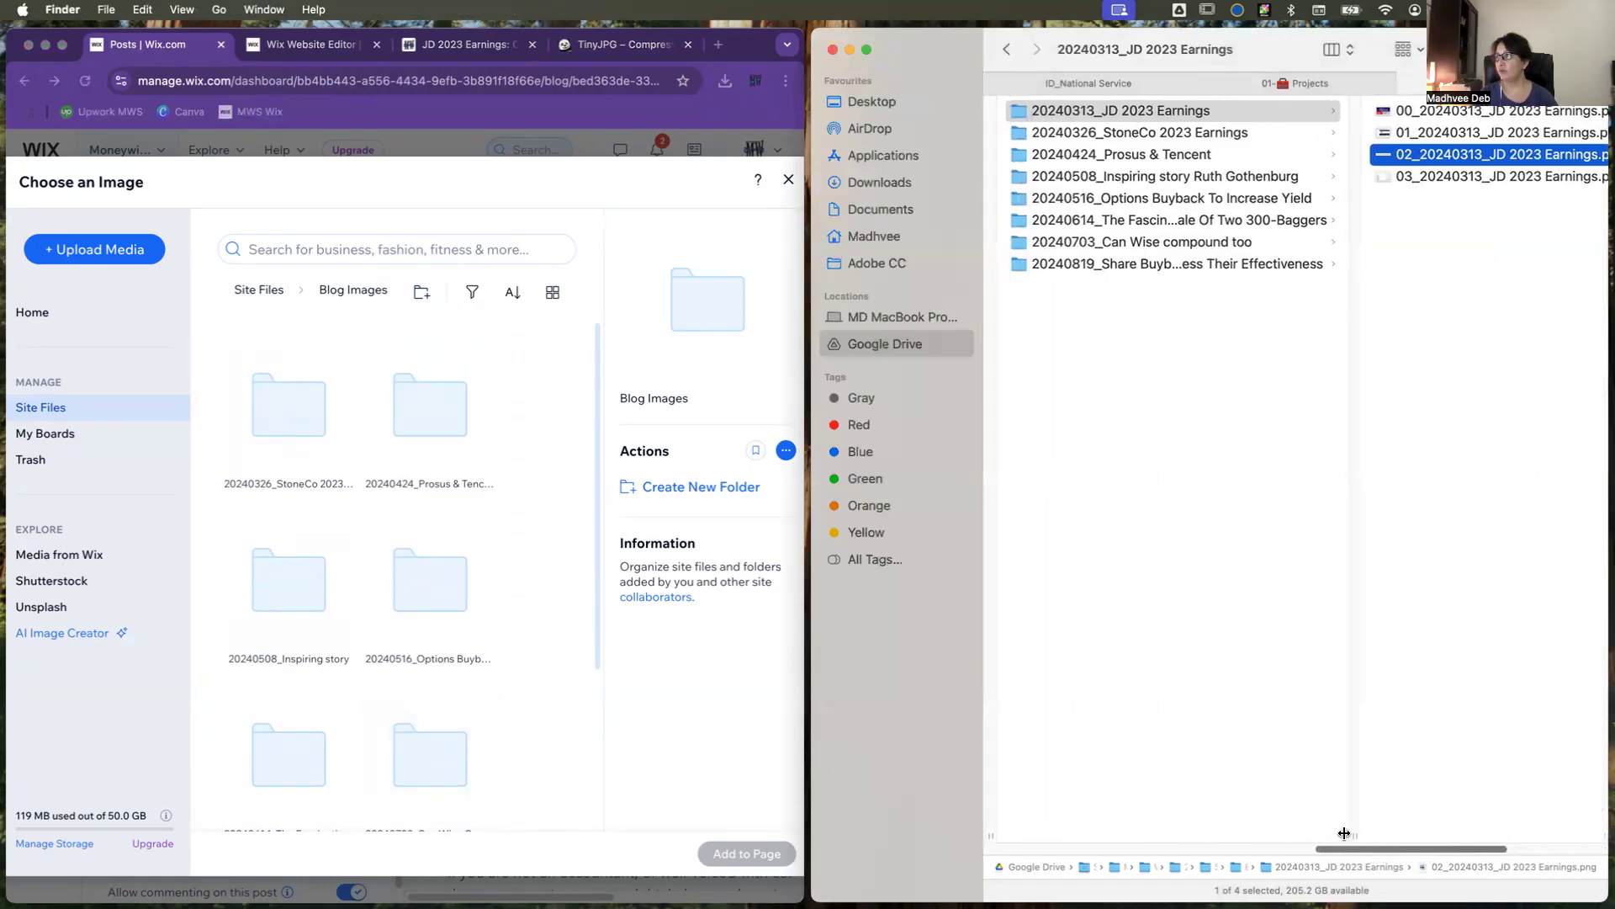
click(1115, 110)
key(Return)
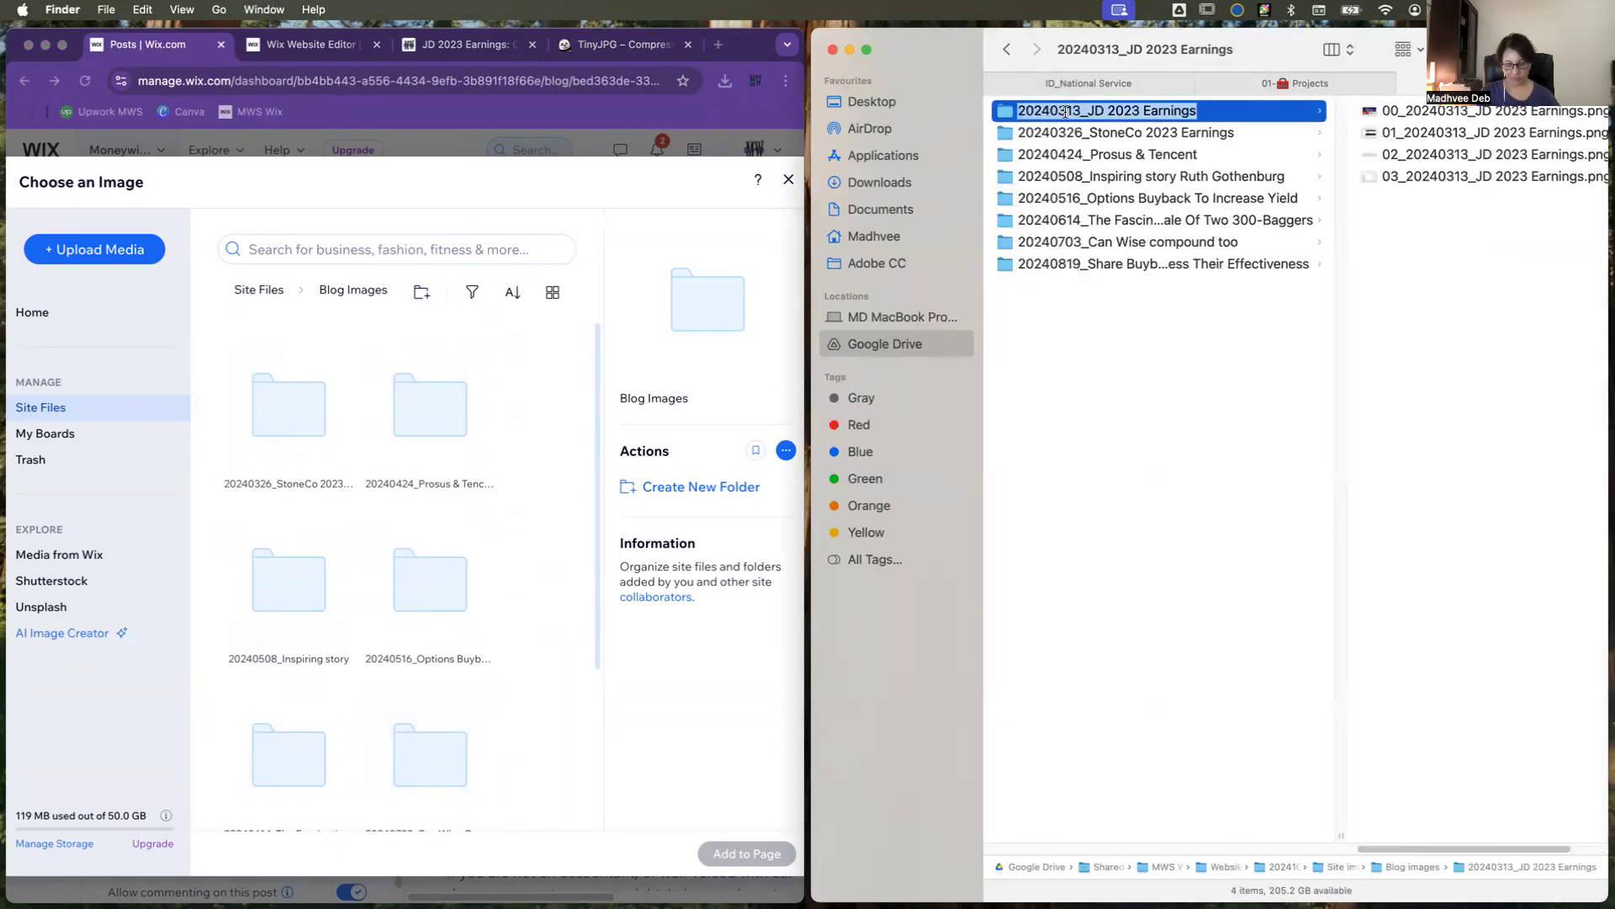
click(1104, 415)
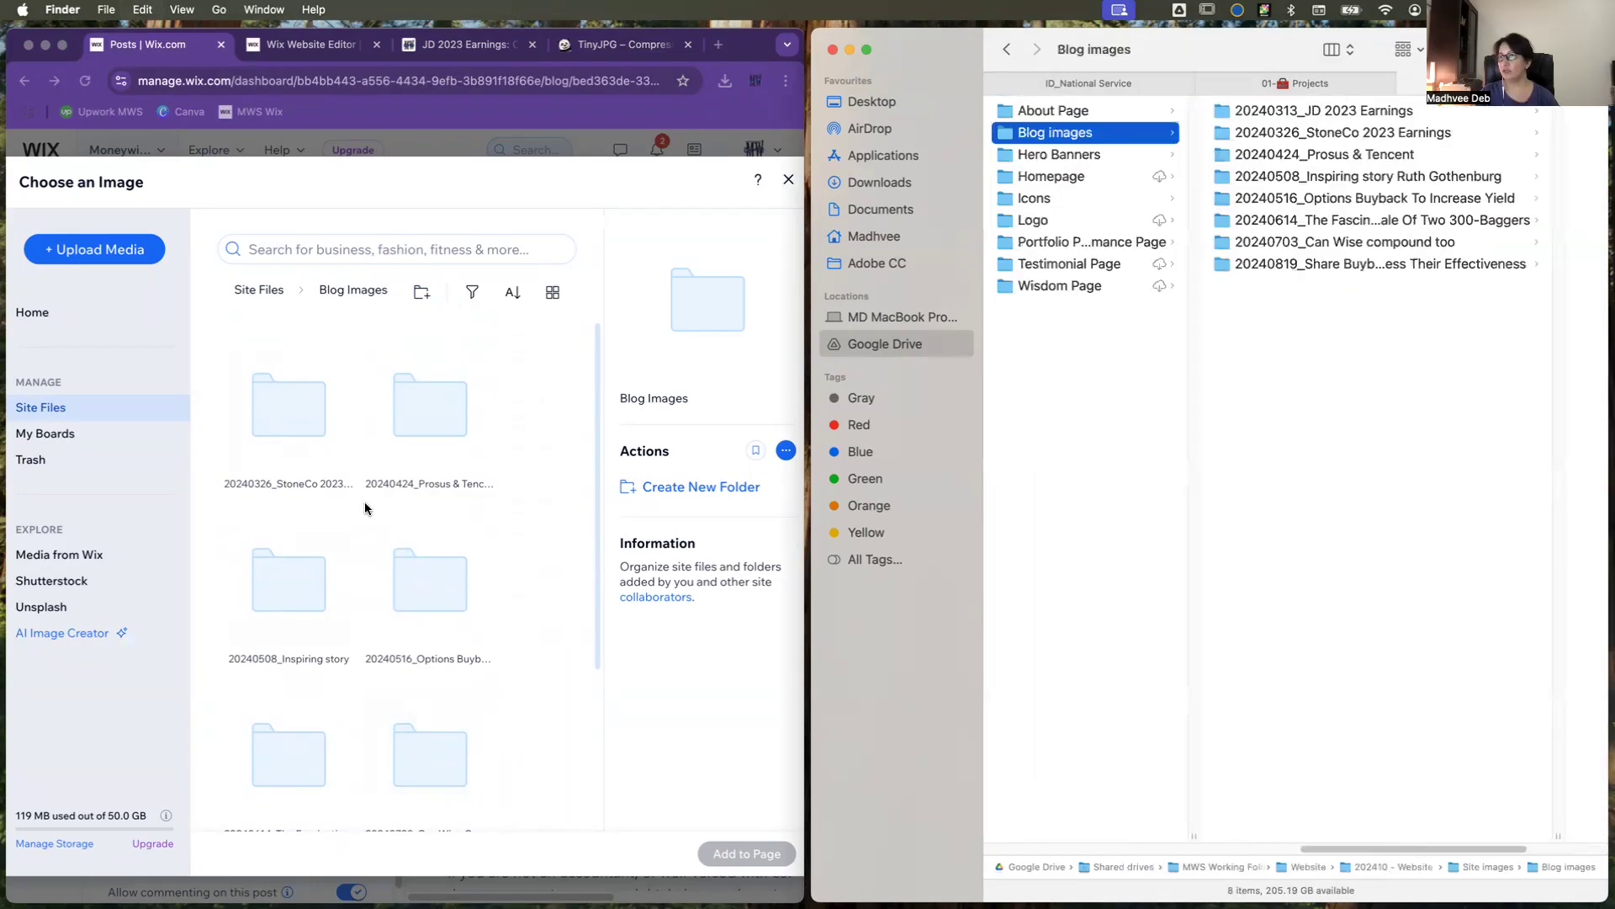
Step: Create a folder named "20240313_JD 2023 Earnings" inside Blog Images in the Wix site files and open it
click(423, 297)
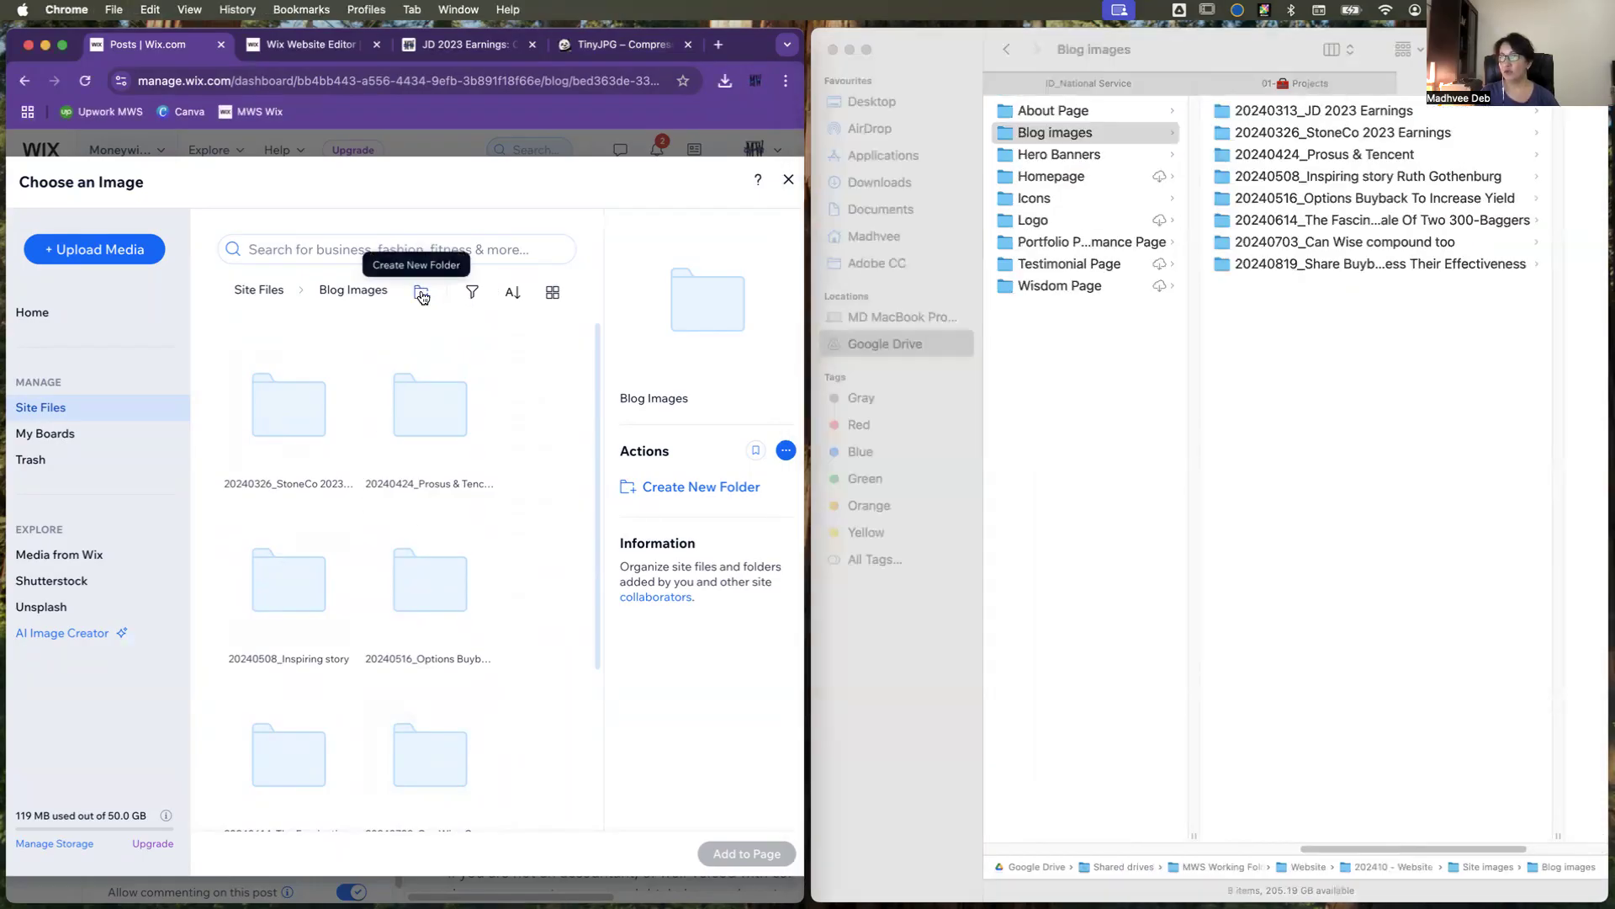
click(422, 294)
text(JD 2023 Earnings)
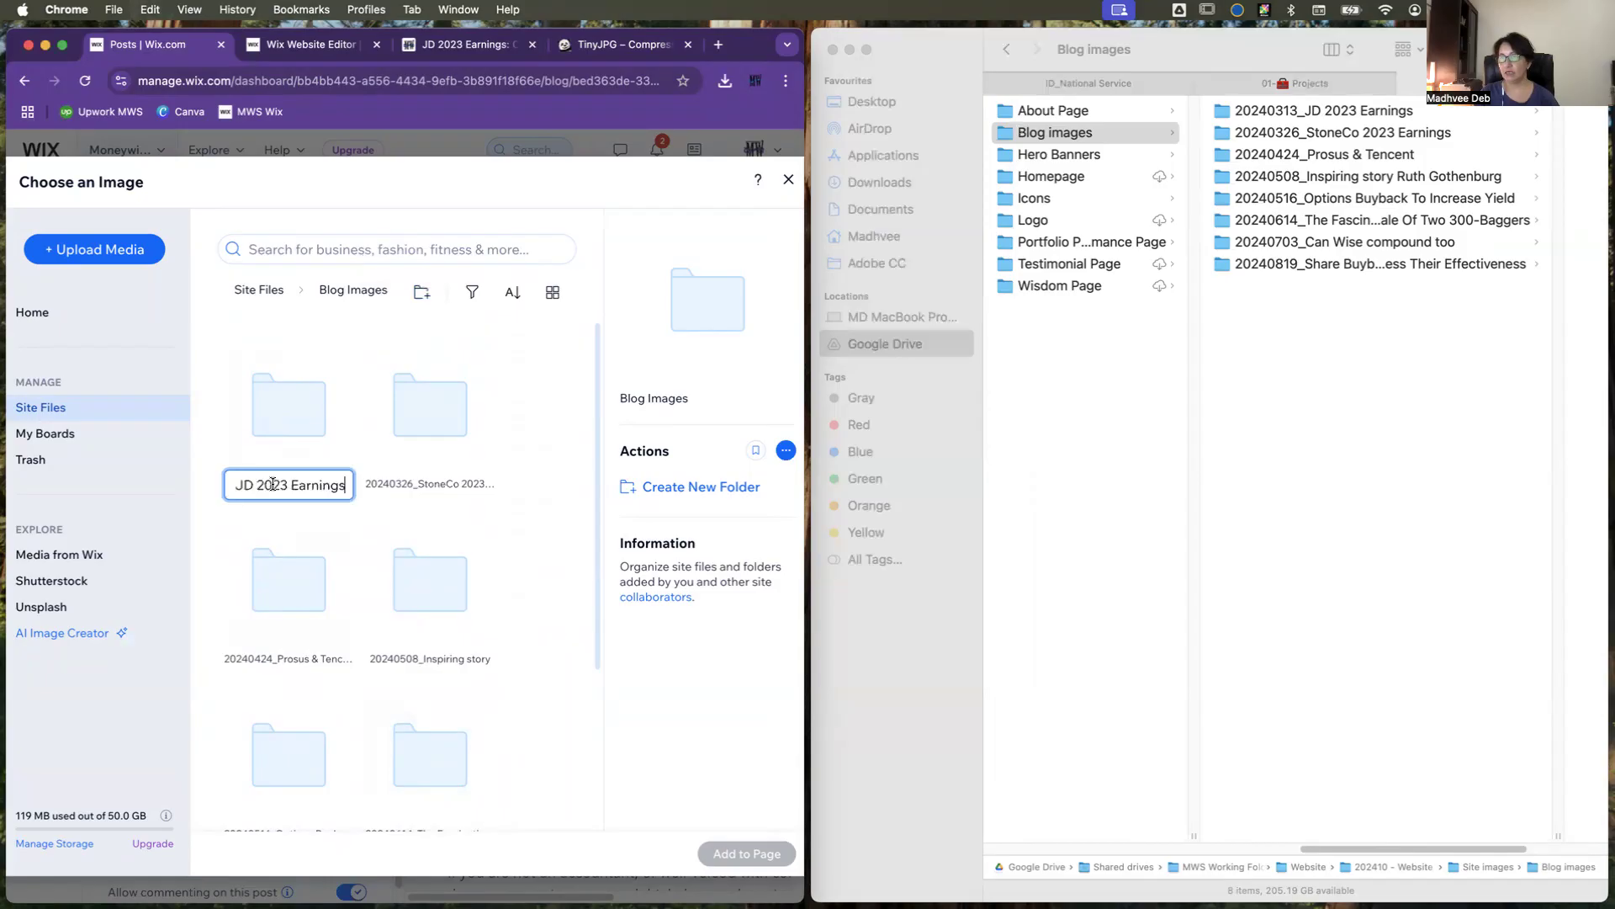
click(552, 541)
click(282, 445)
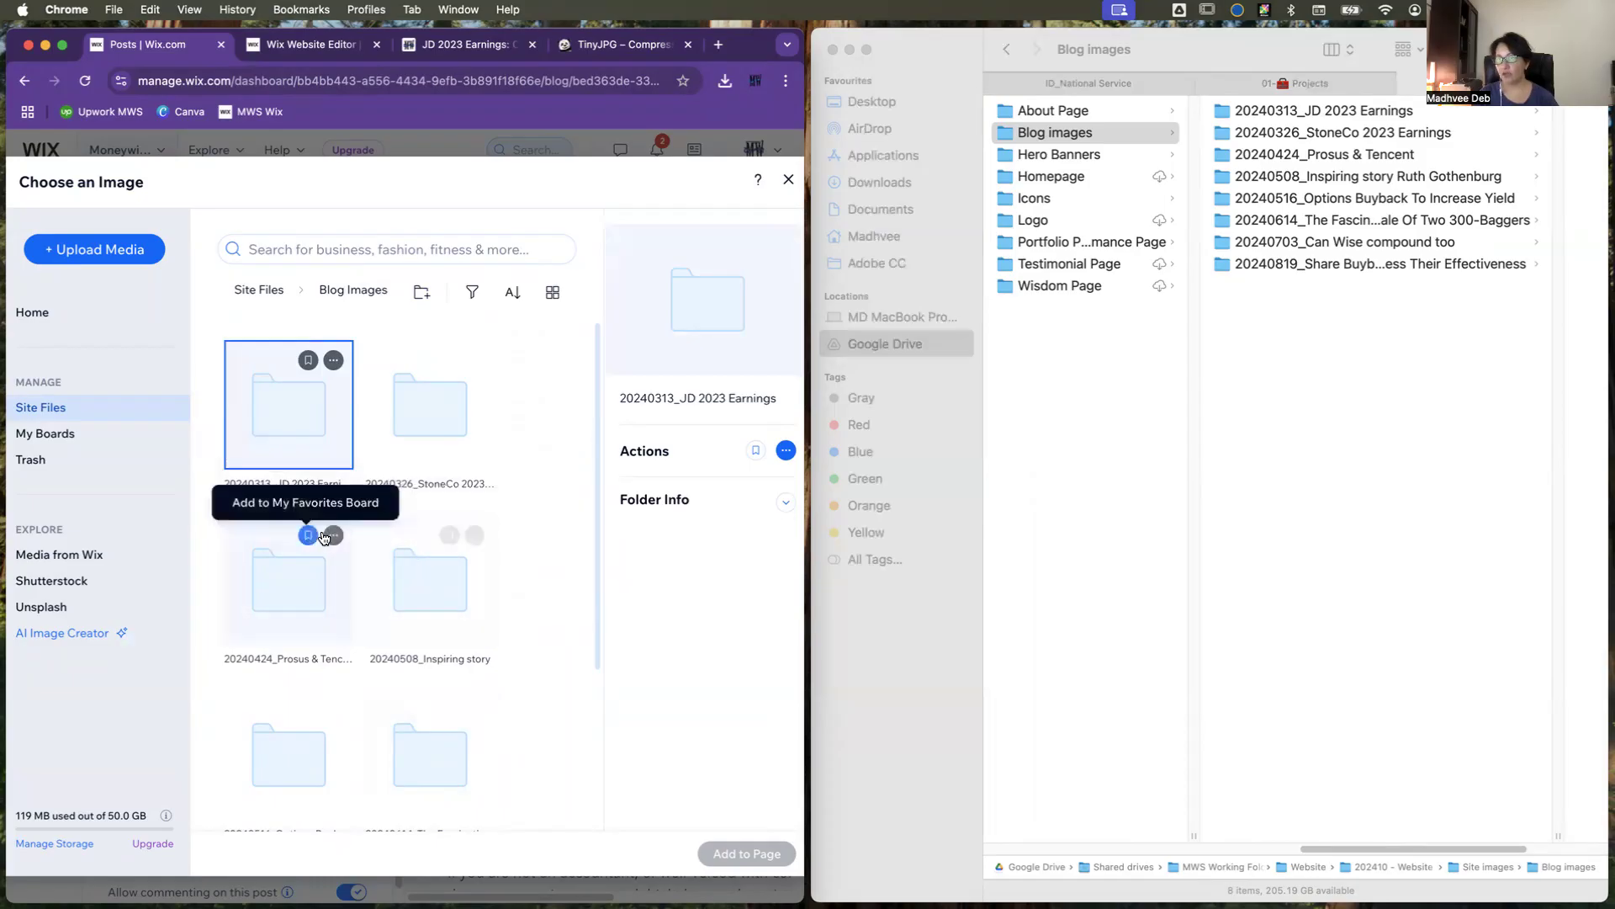
double_click(282, 427)
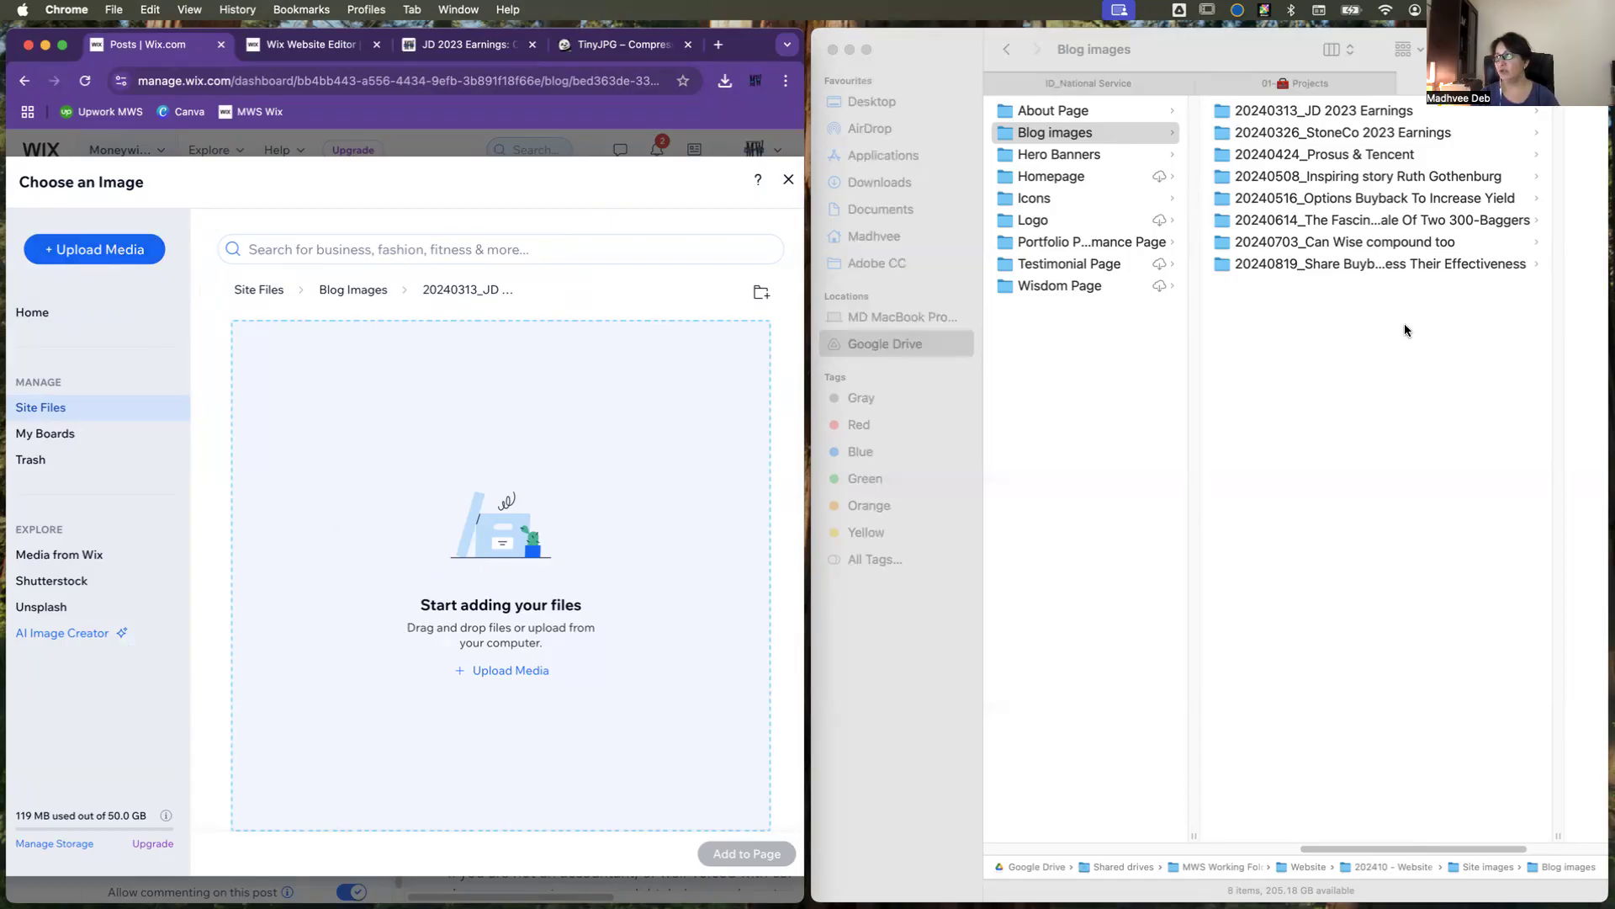
Step: Upload all four images from the Google Drive folder 20240313_JD 2023 Earnings to the new Wix folder and dismiss the upload list
click(1295, 111)
click(1294, 111)
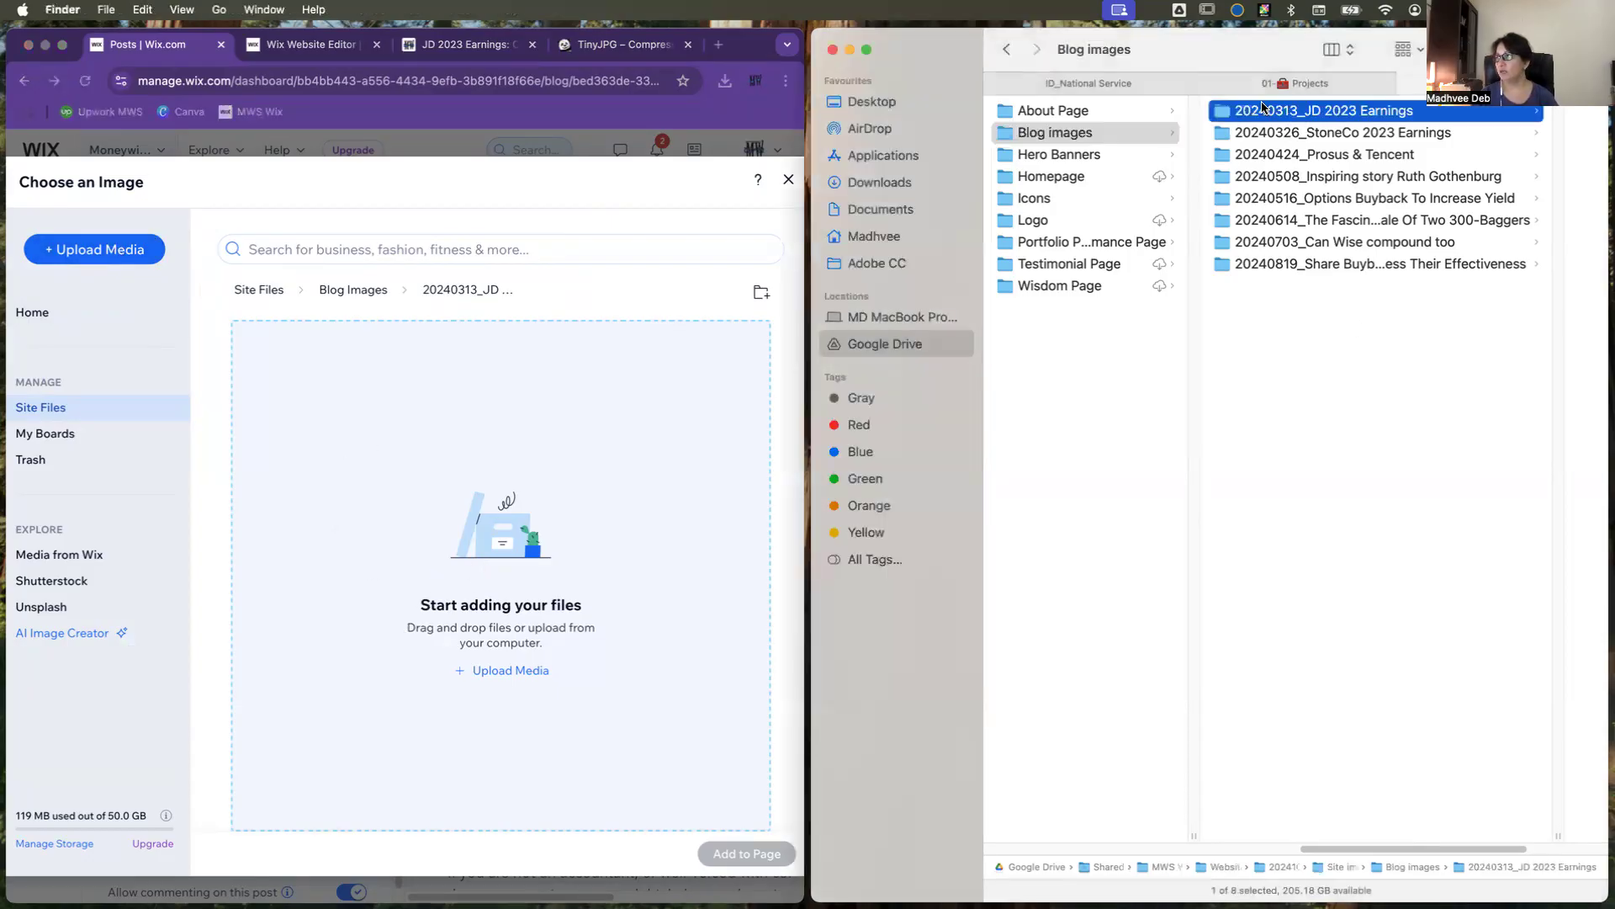
drag(1321, 276, 1307, 112)
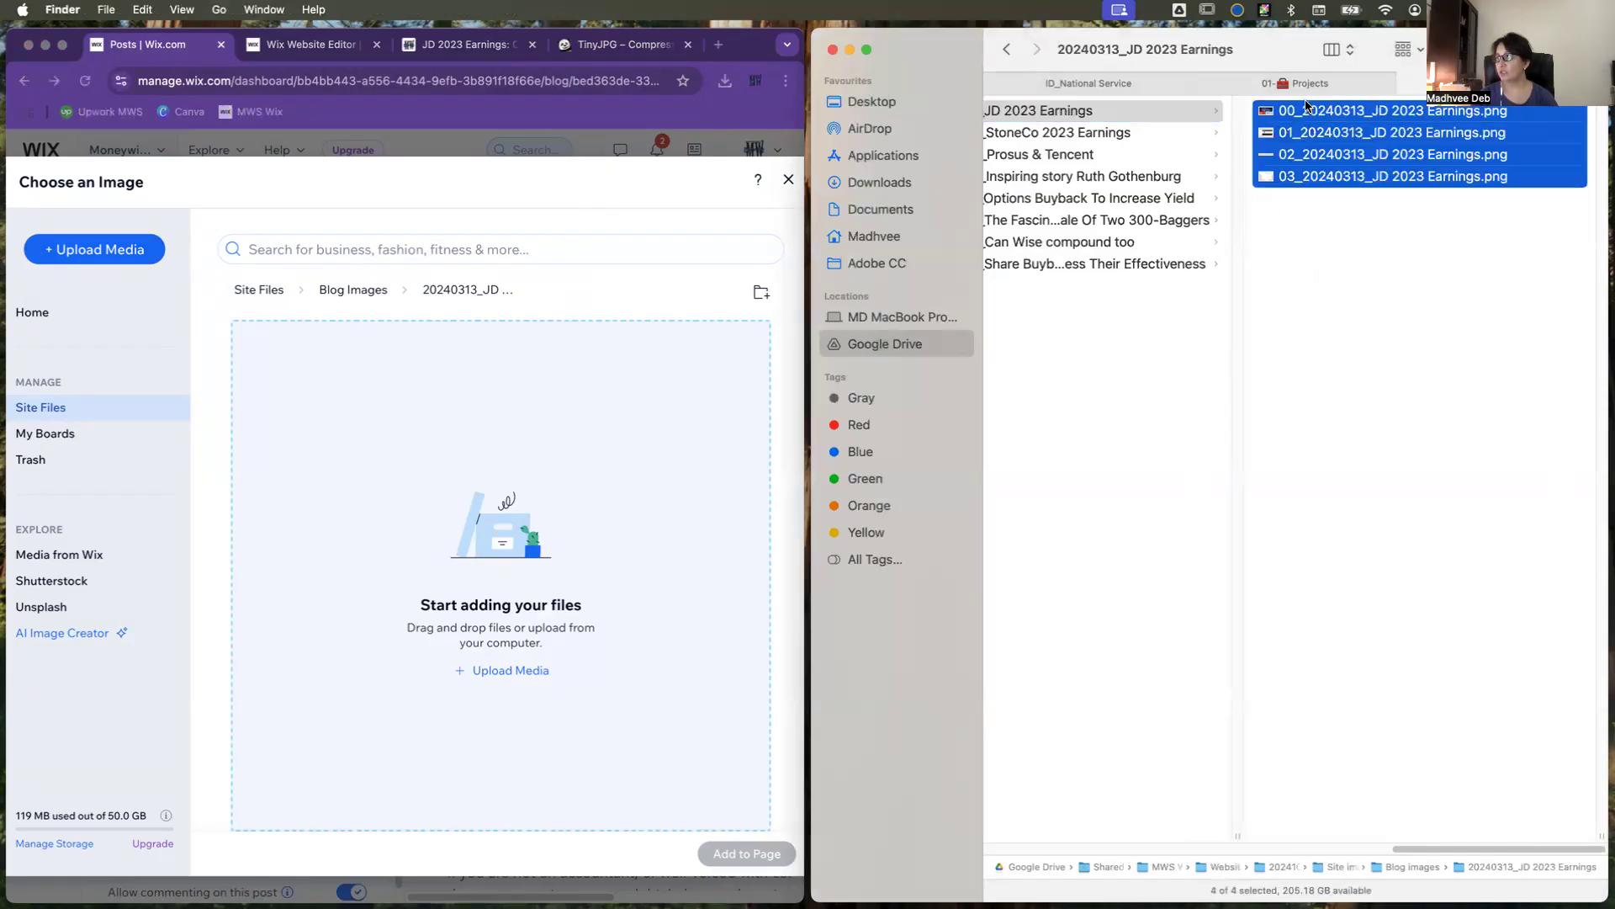
drag(1163, 138, 536, 504)
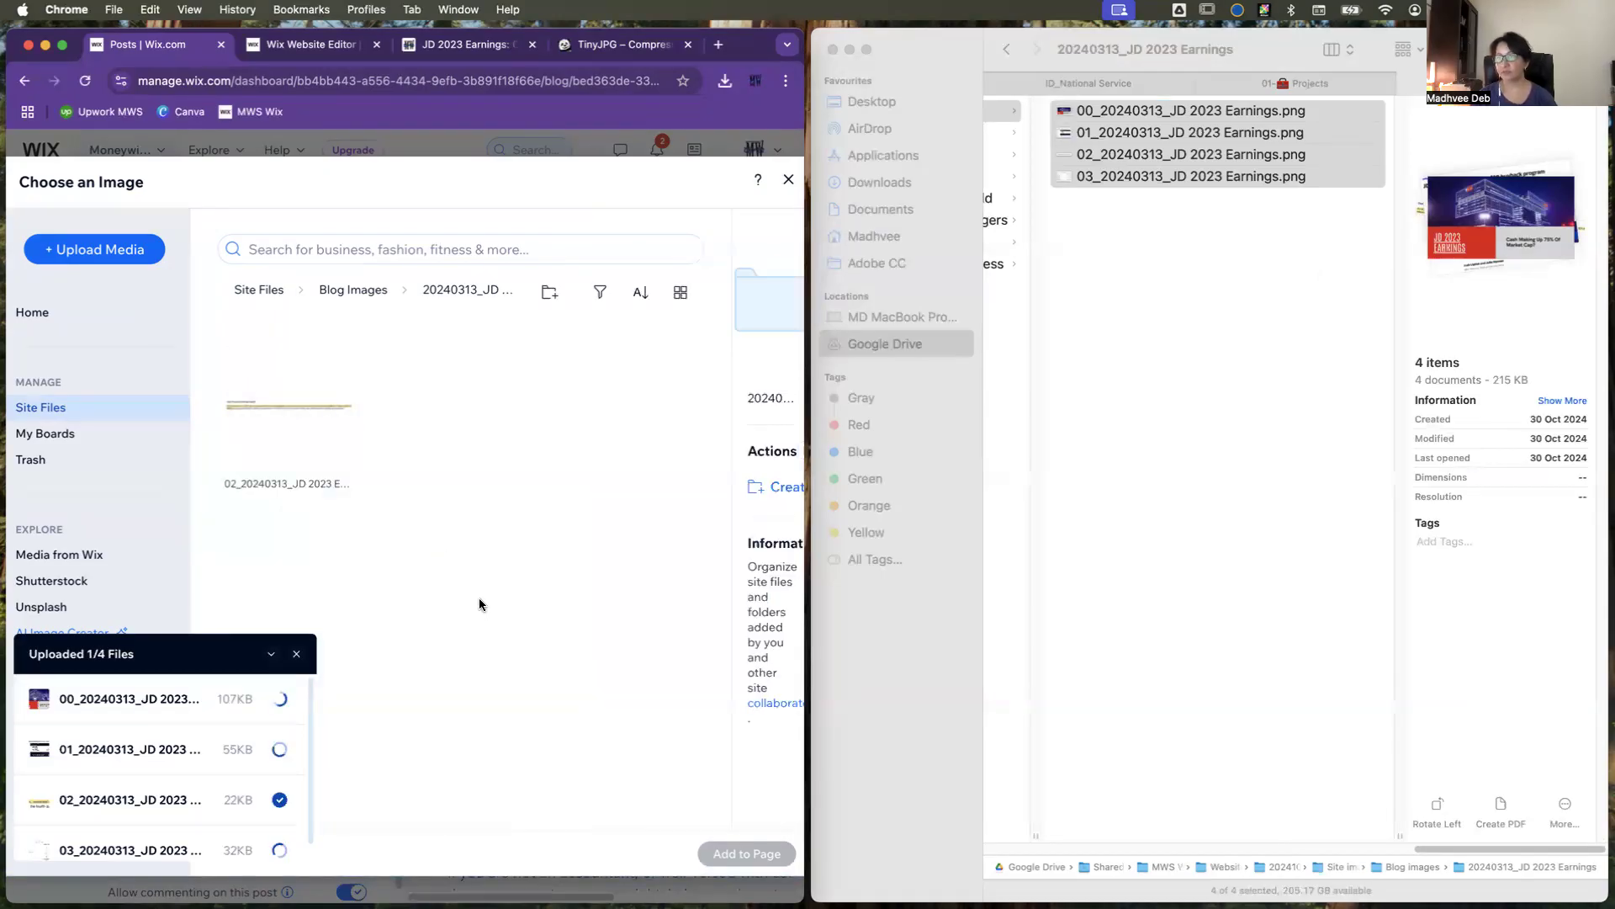
click(298, 657)
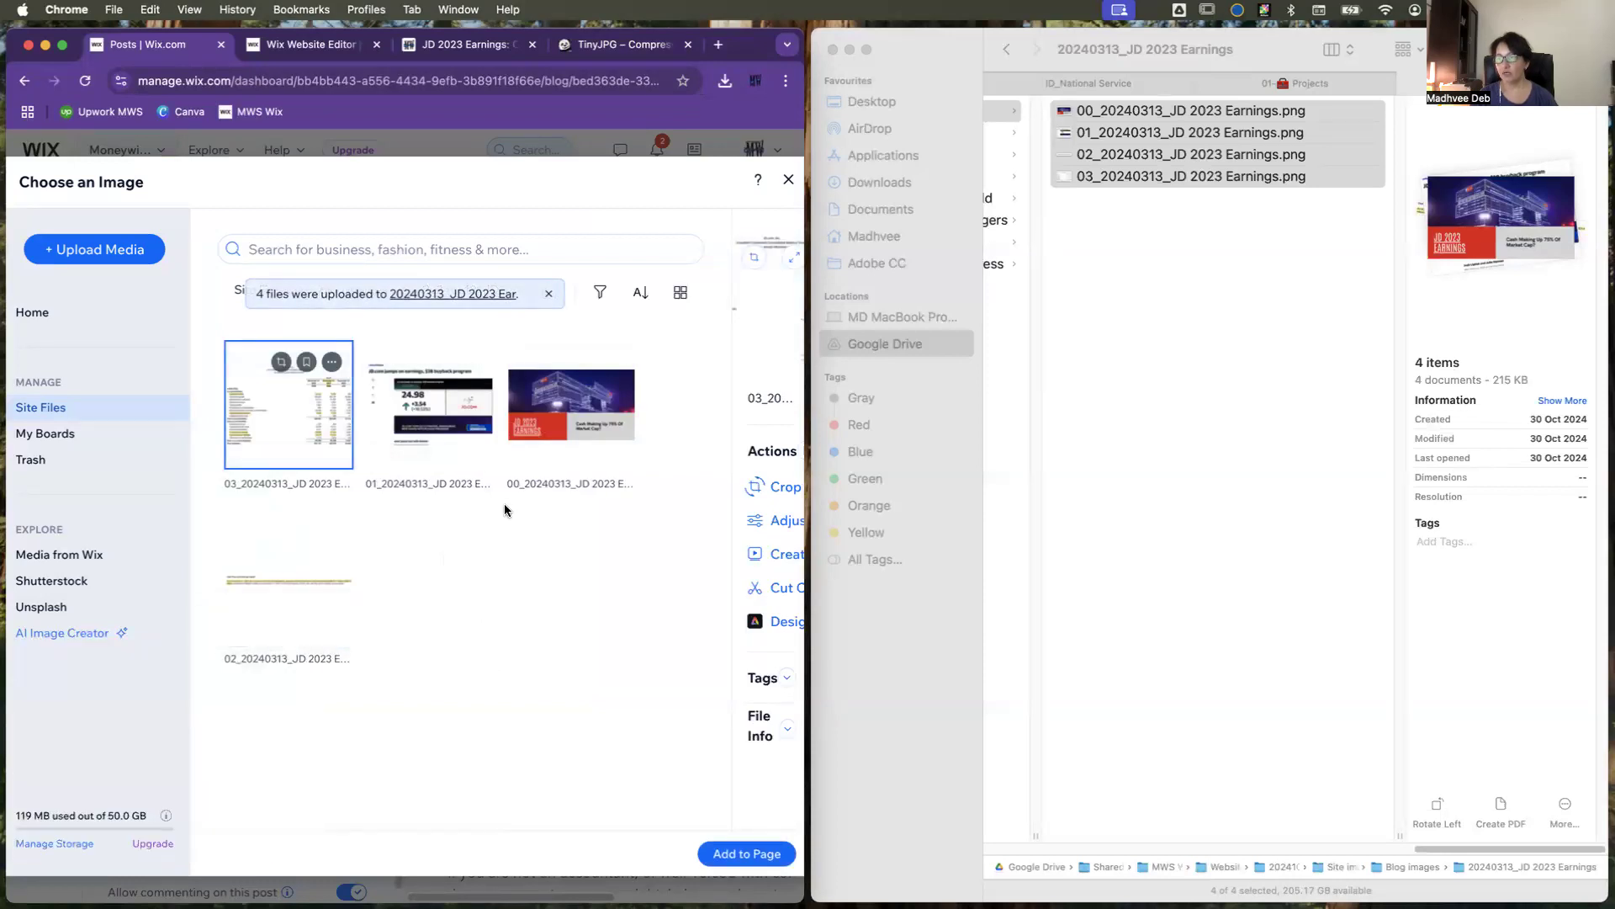
Step: Sort the uploaded images by name from A to Z and set 00_20240313_JD 2023 Earnings.png as the post's featured image
click(642, 294)
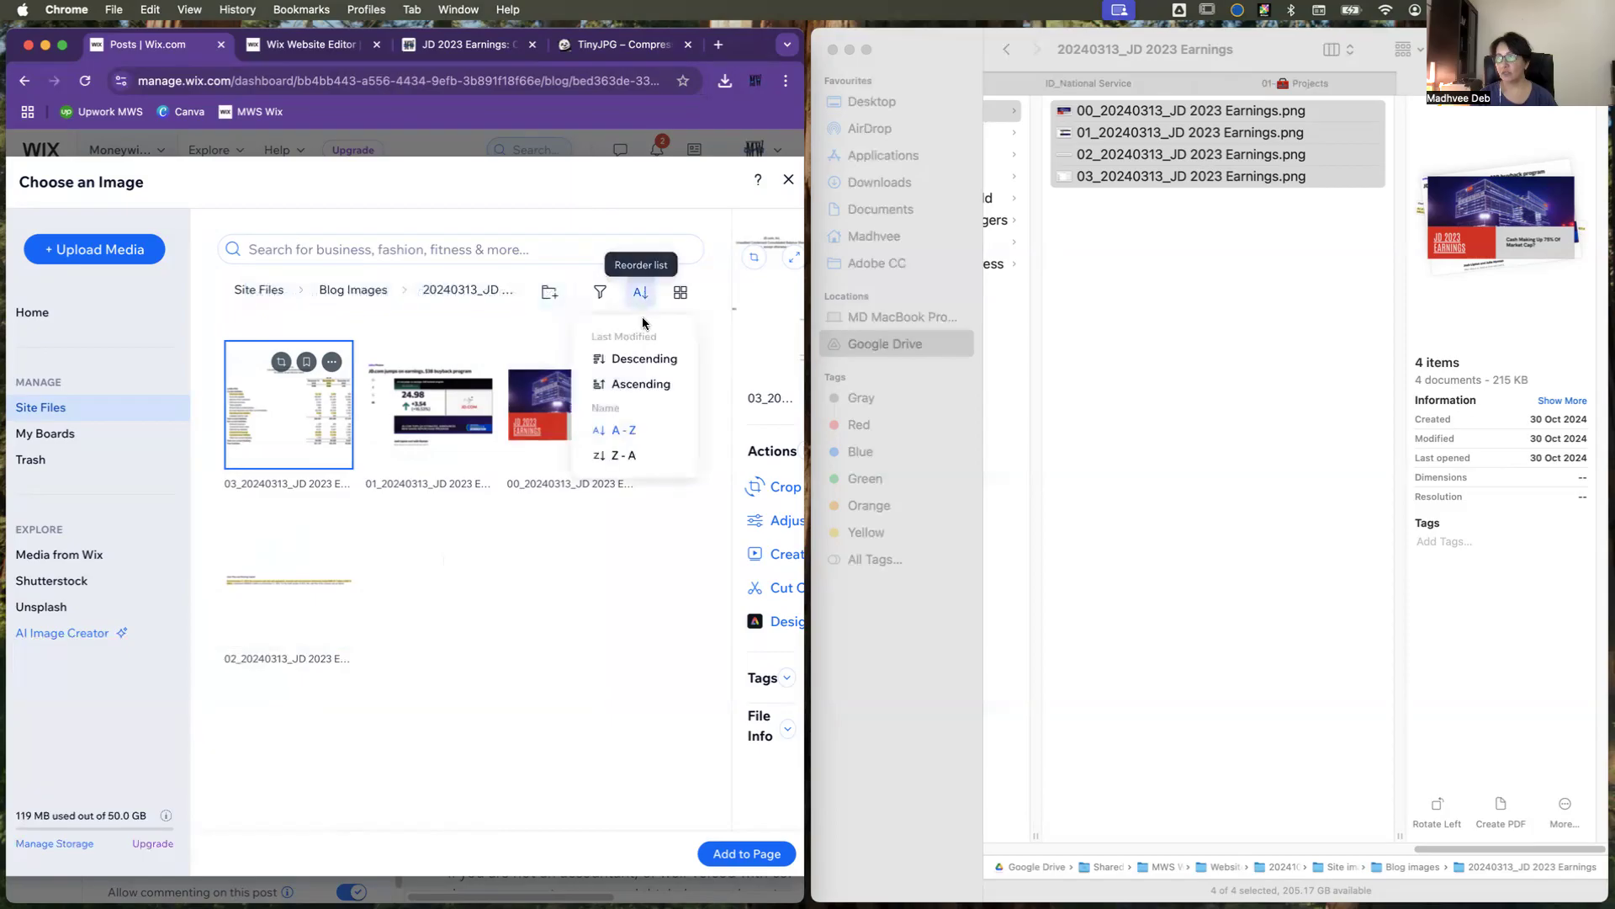
click(627, 436)
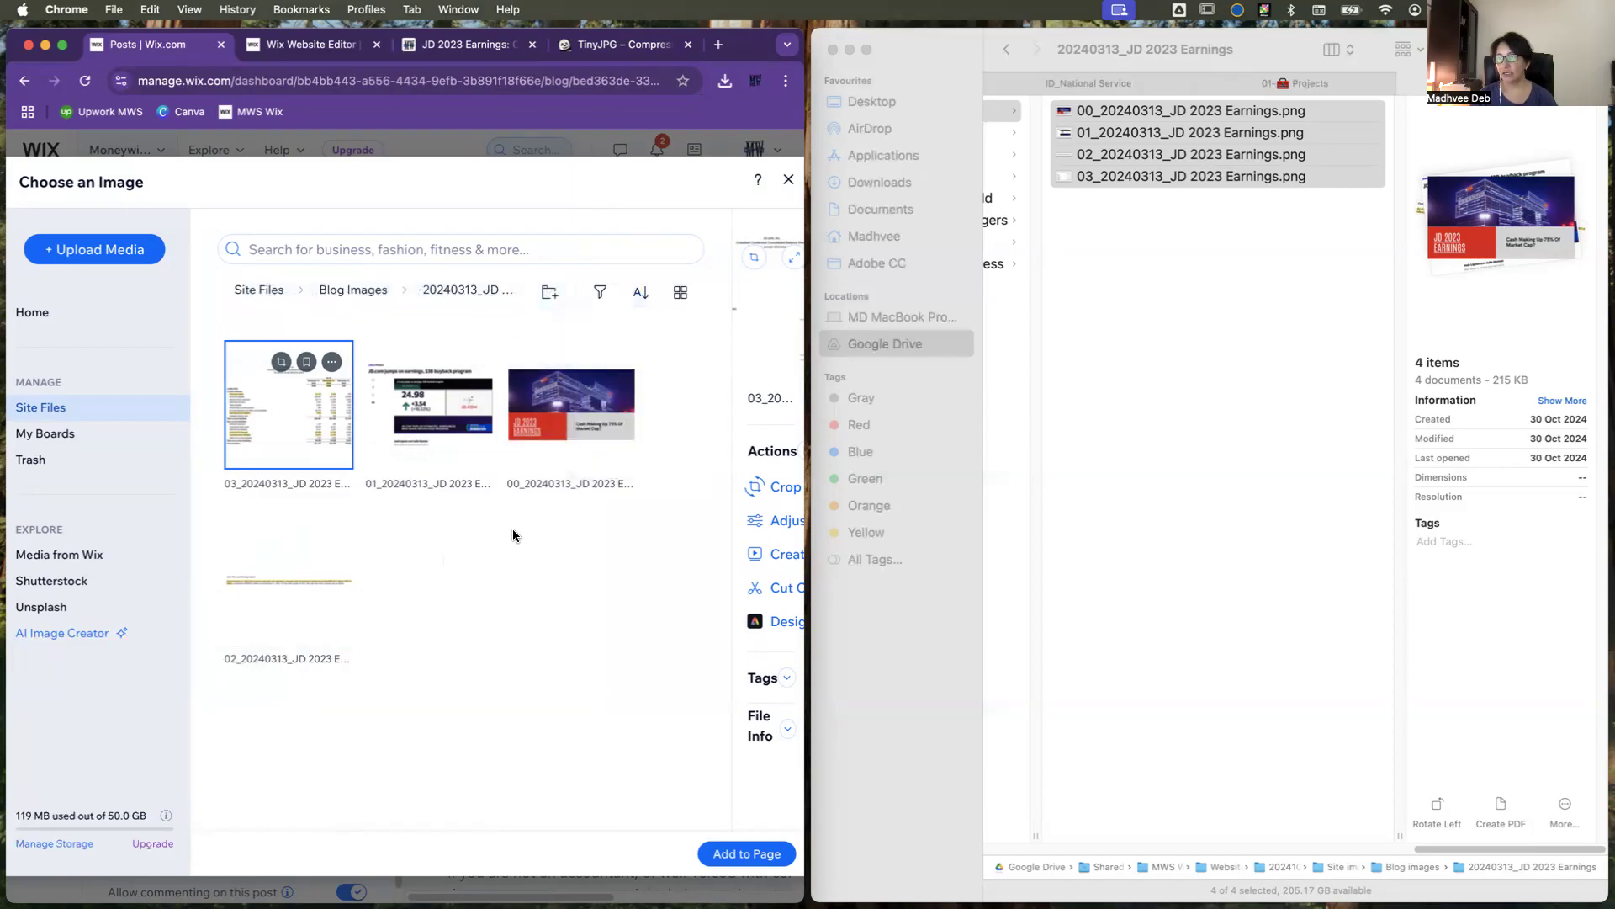
click(641, 293)
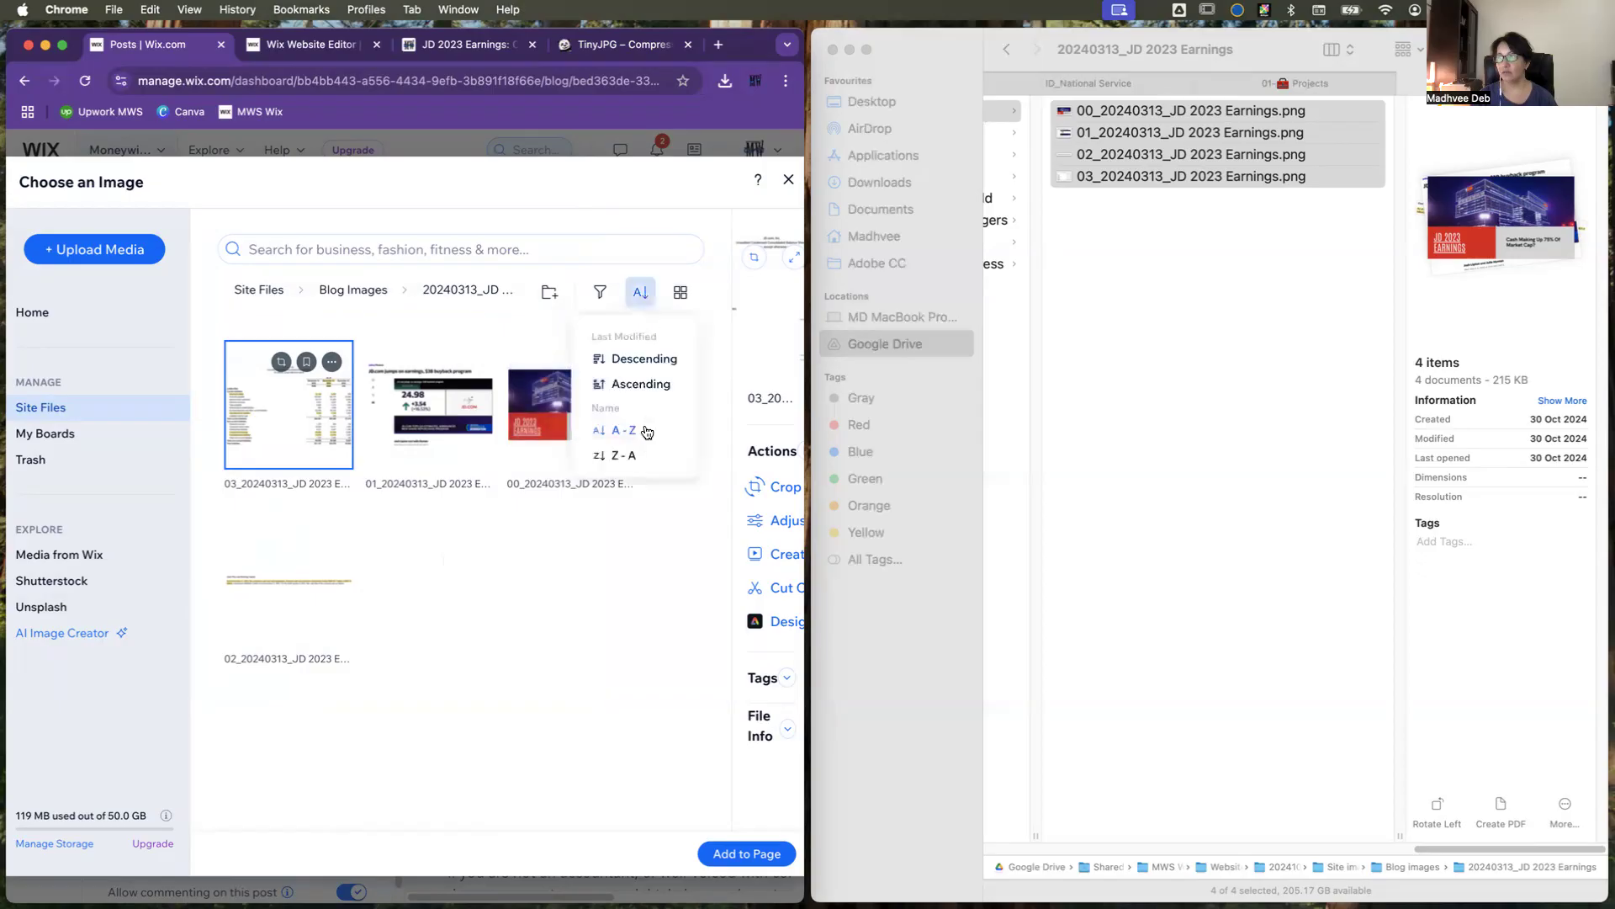
click(632, 456)
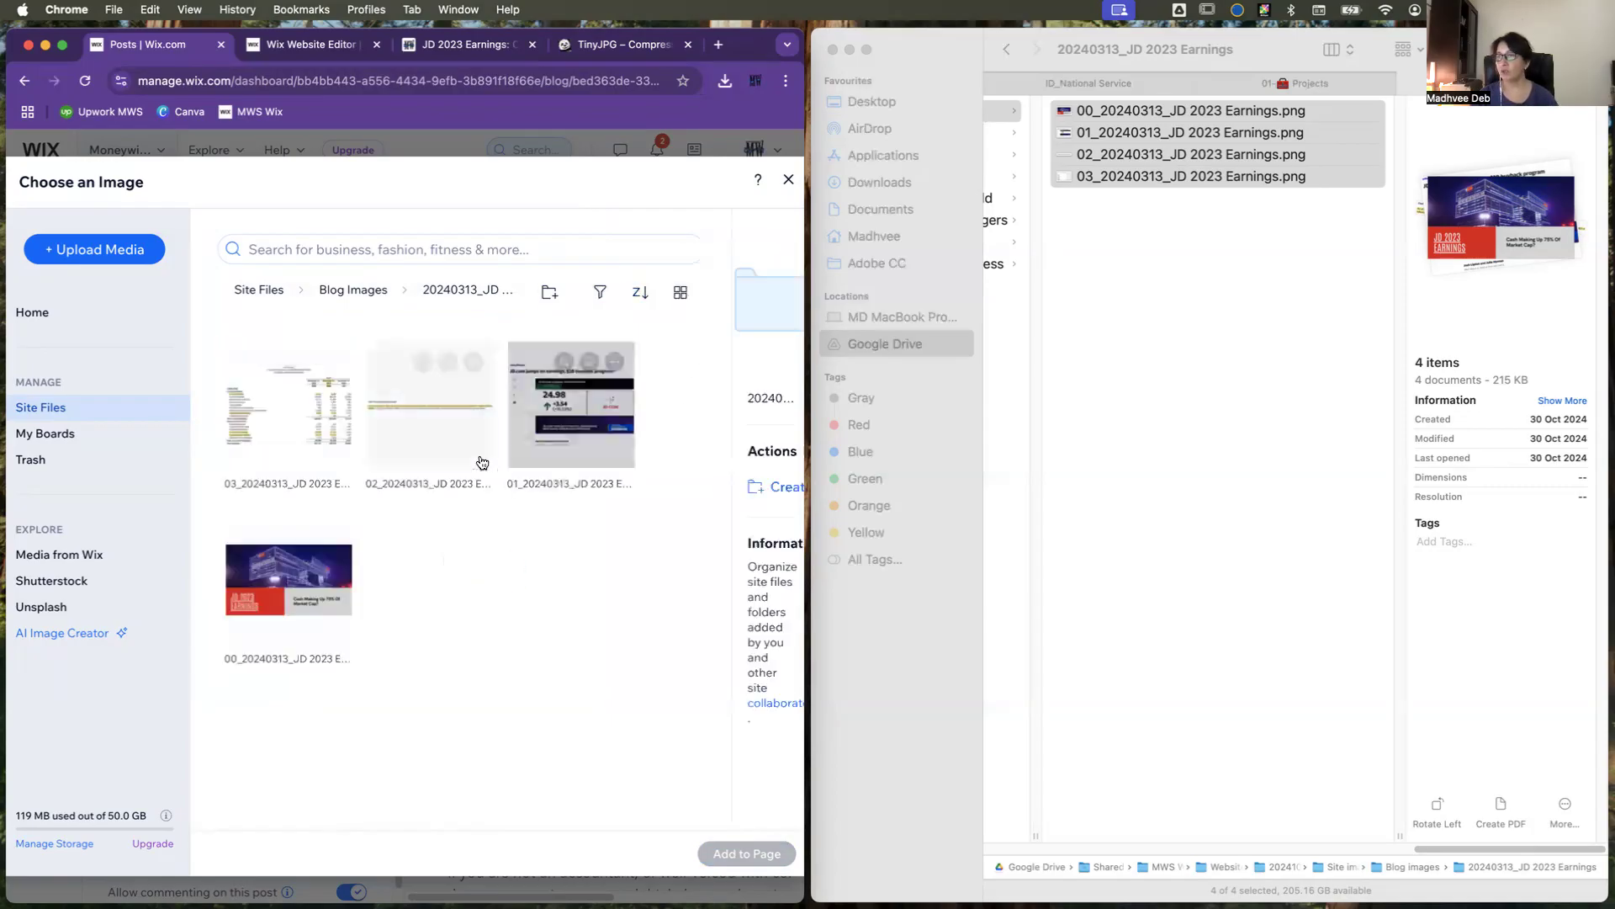
click(640, 292)
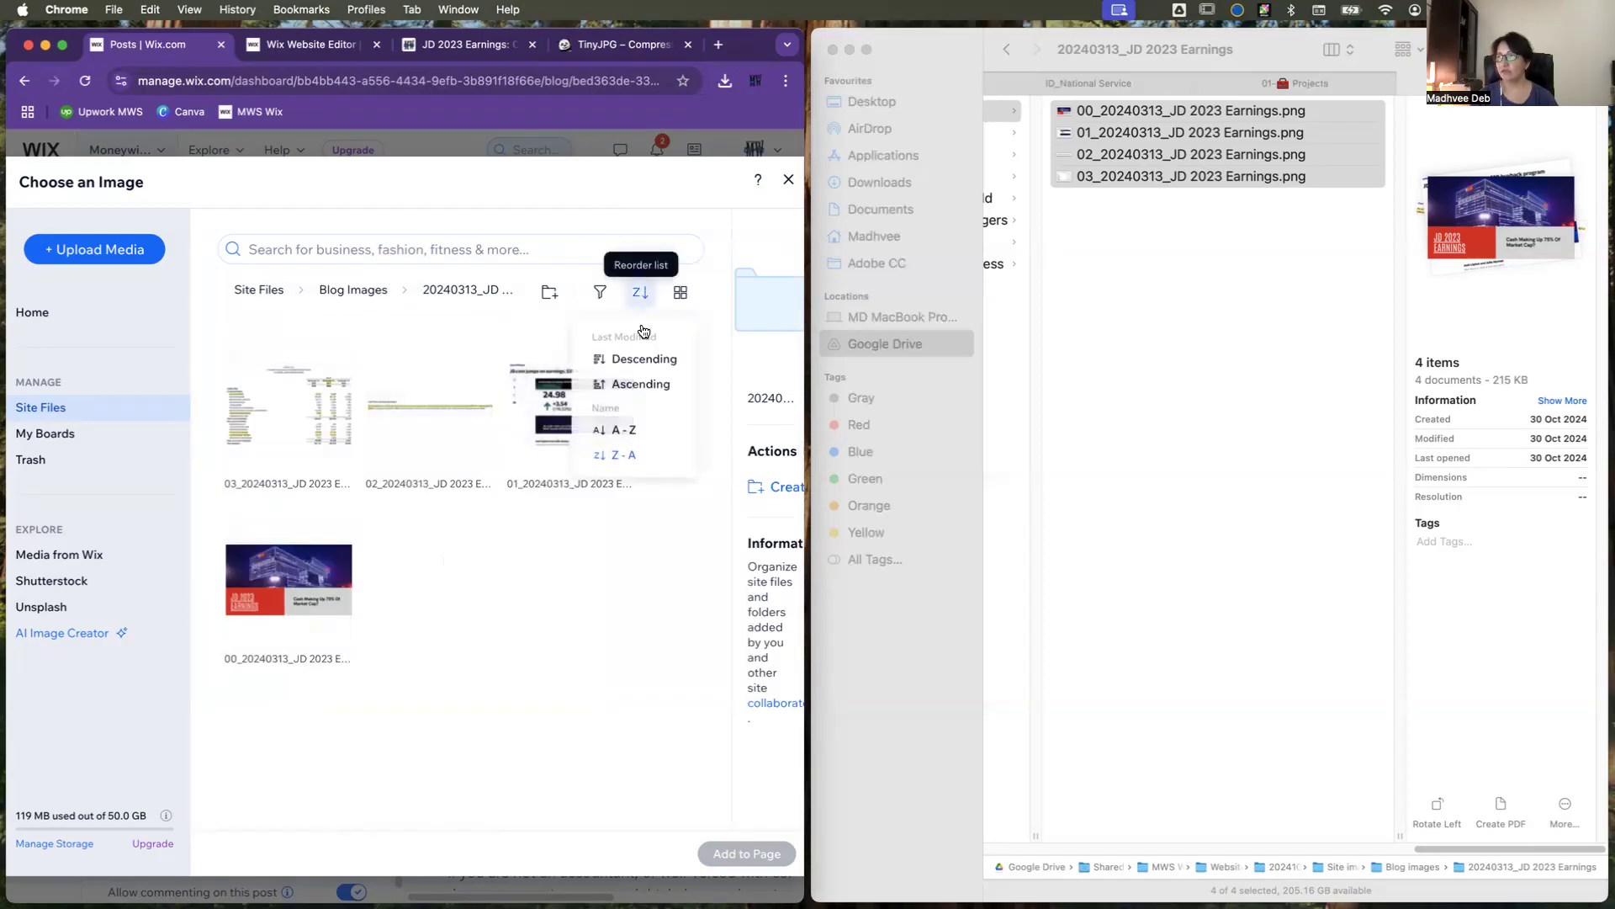
click(624, 431)
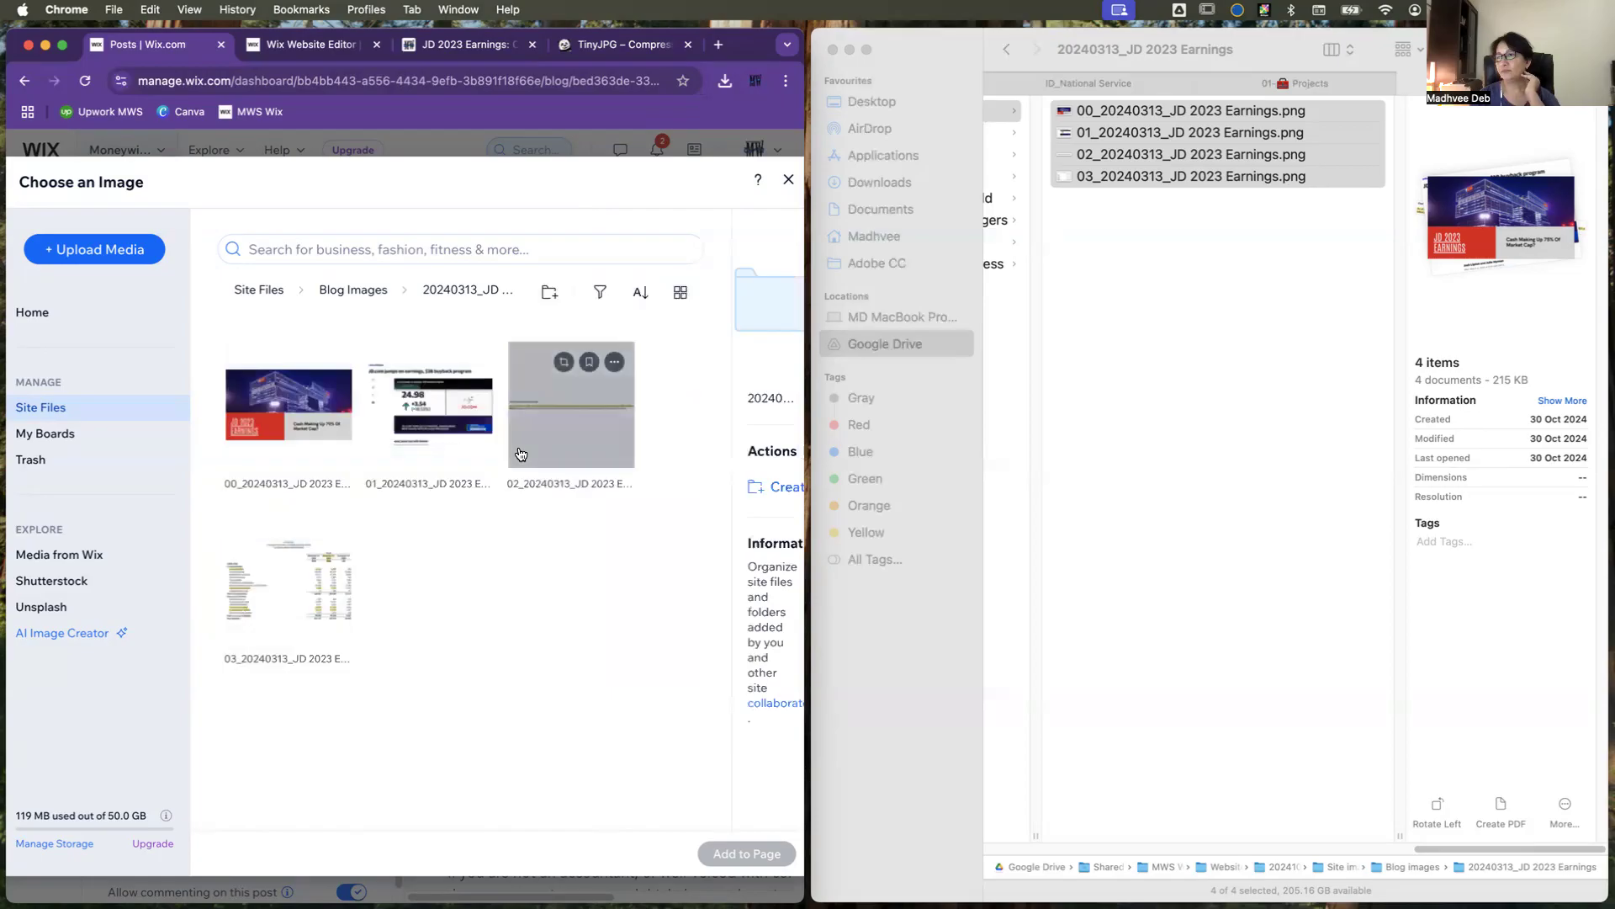
click(289, 407)
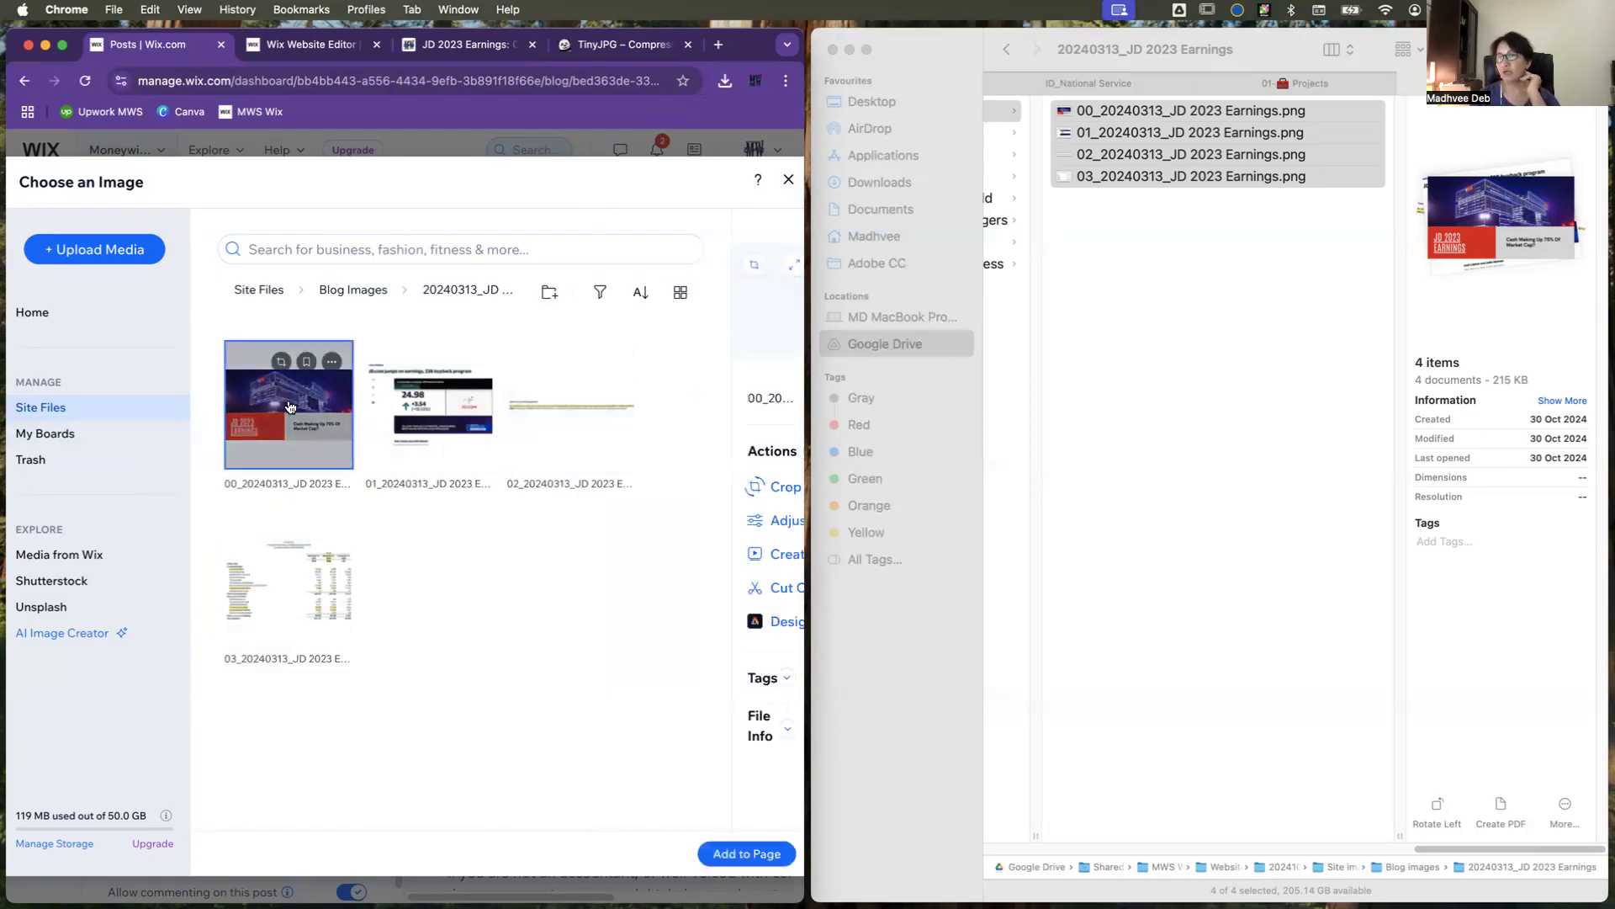
click(758, 856)
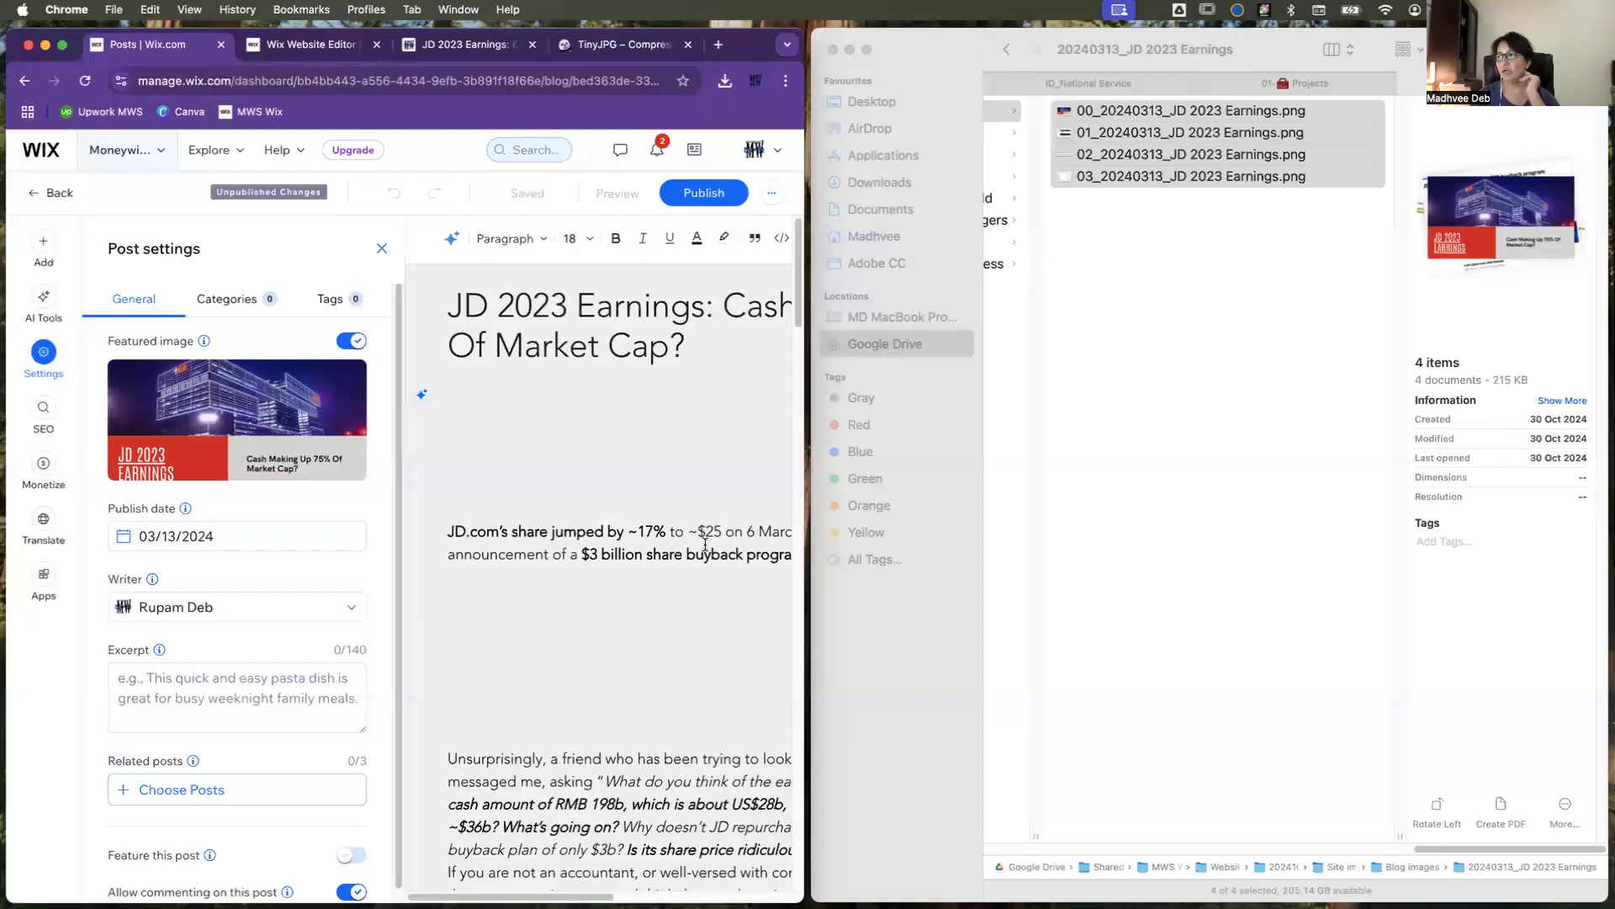
Step: Enlarge the browser window to fill the screen and close the post settings
click(888, 720)
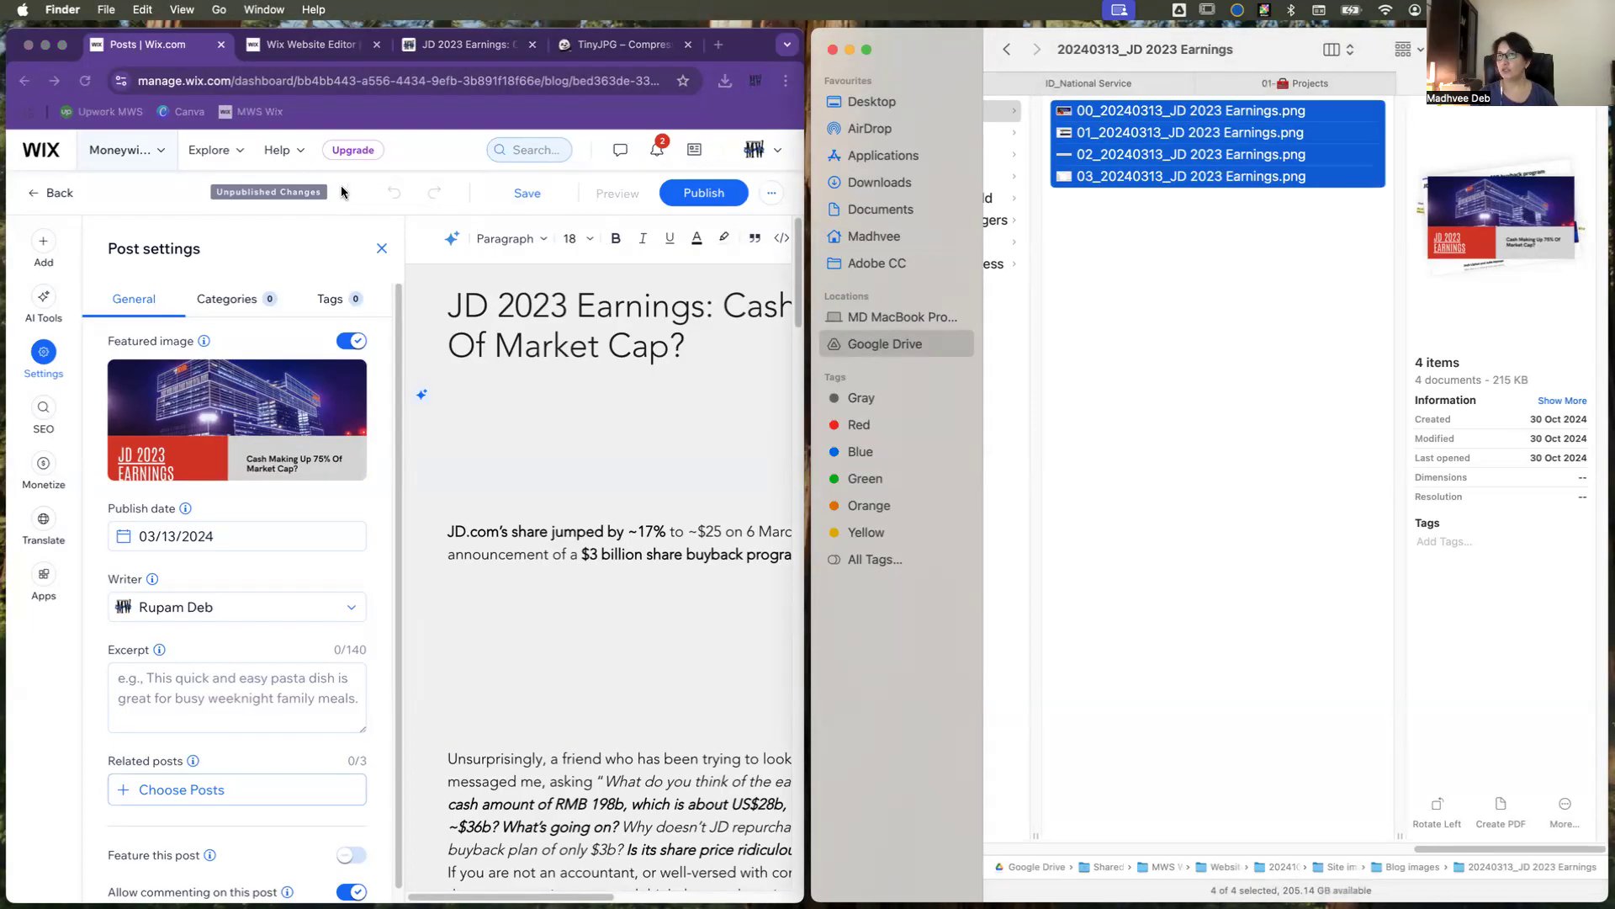
click(63, 52)
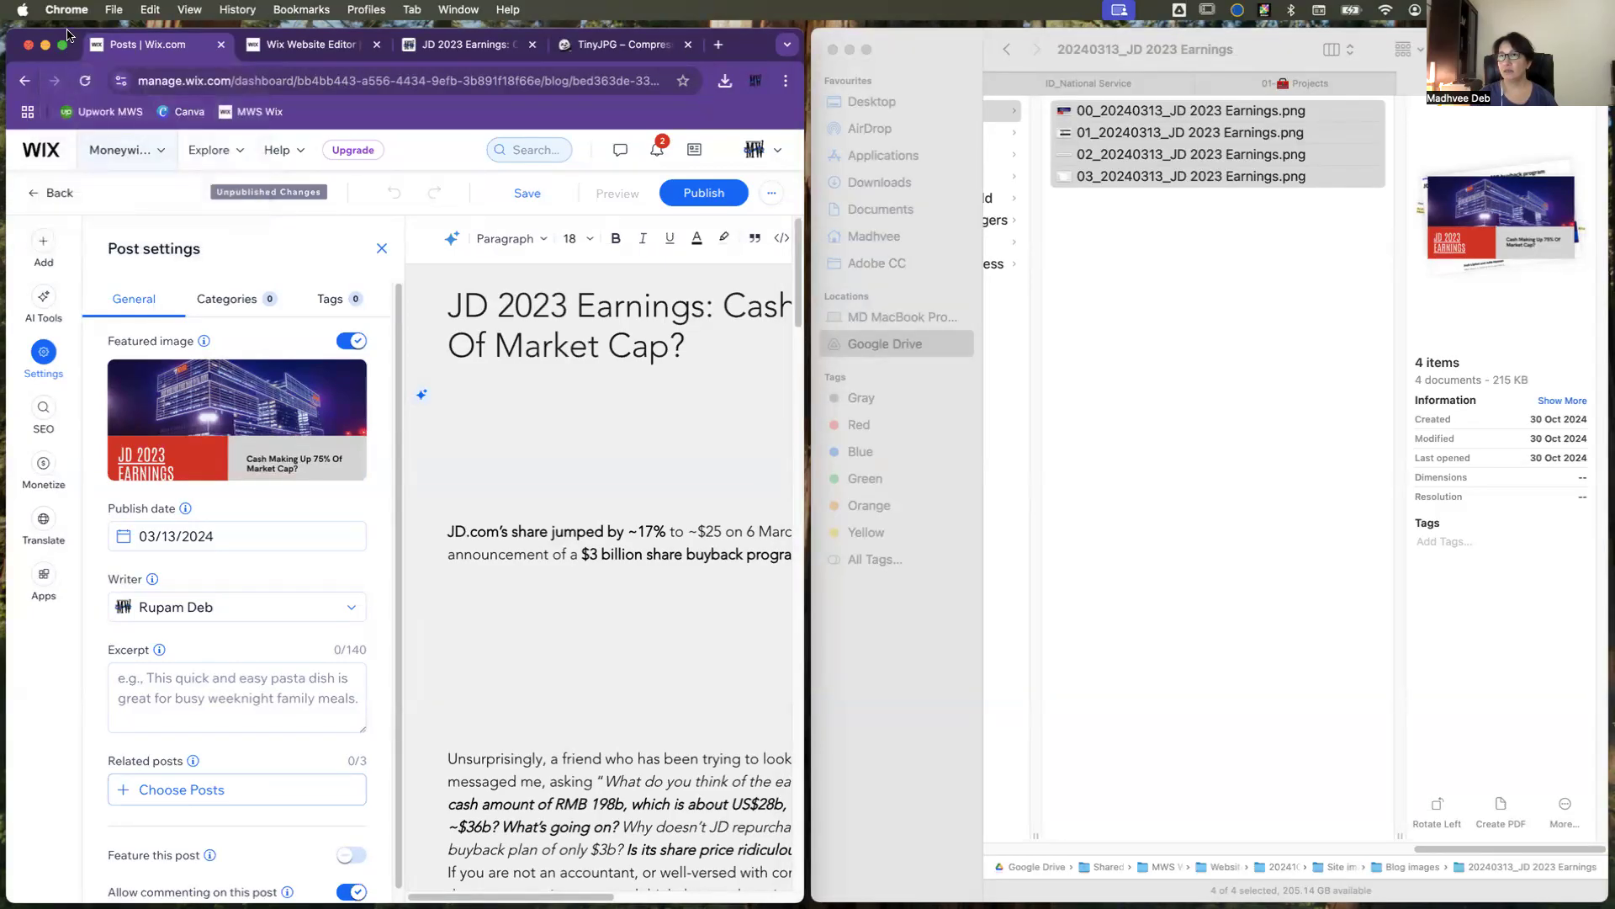
click(63, 44)
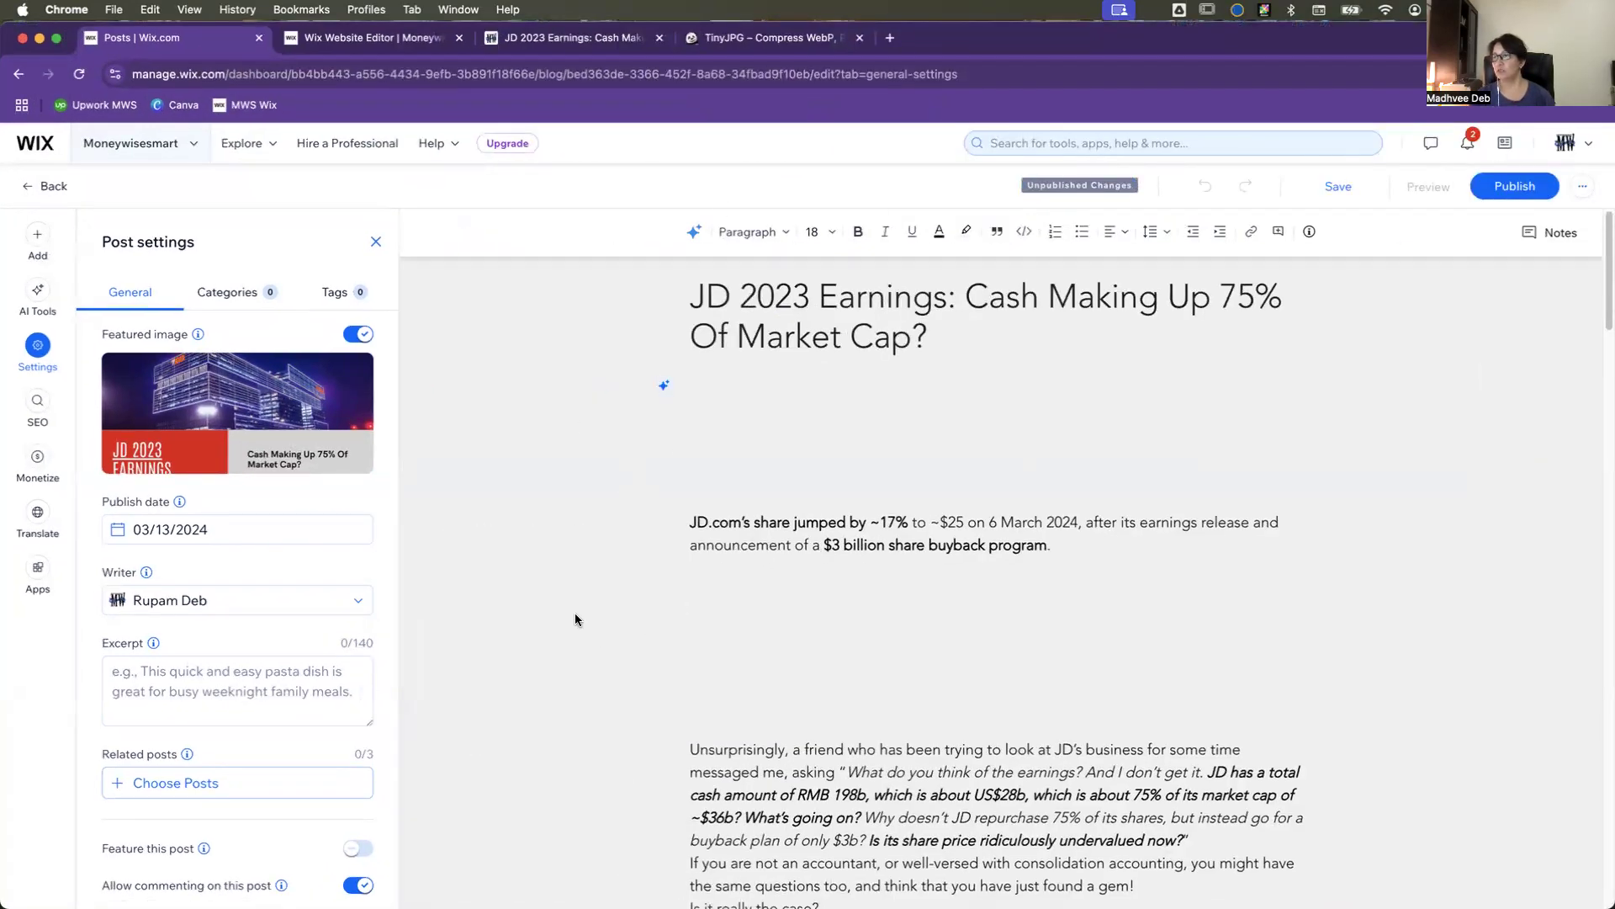
mouse_move(250, 429)
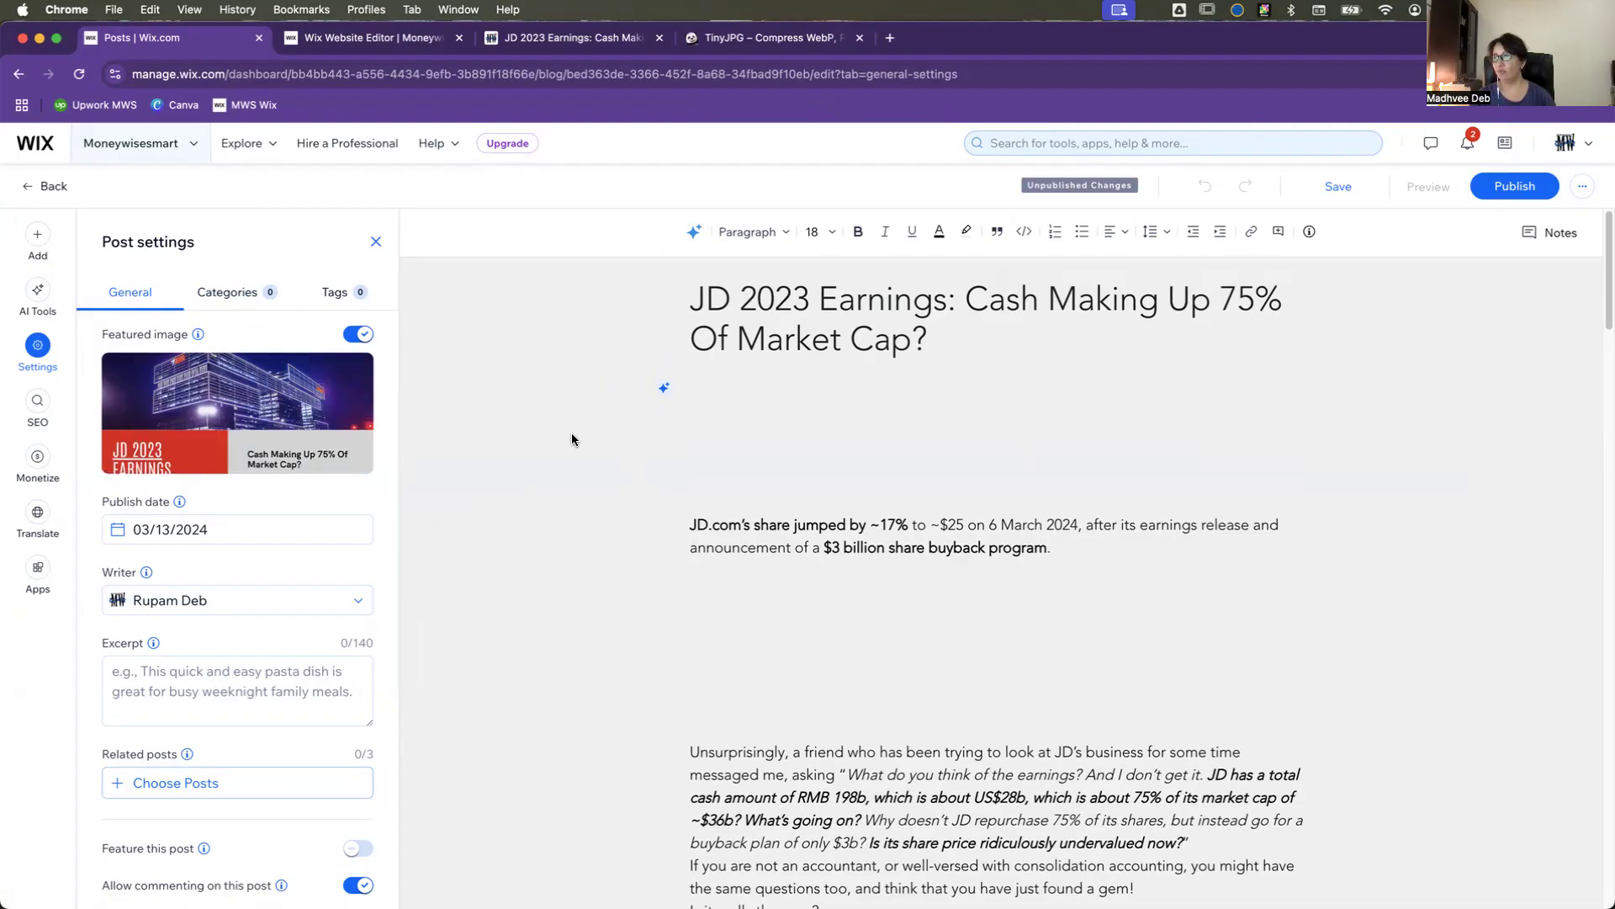
click(376, 244)
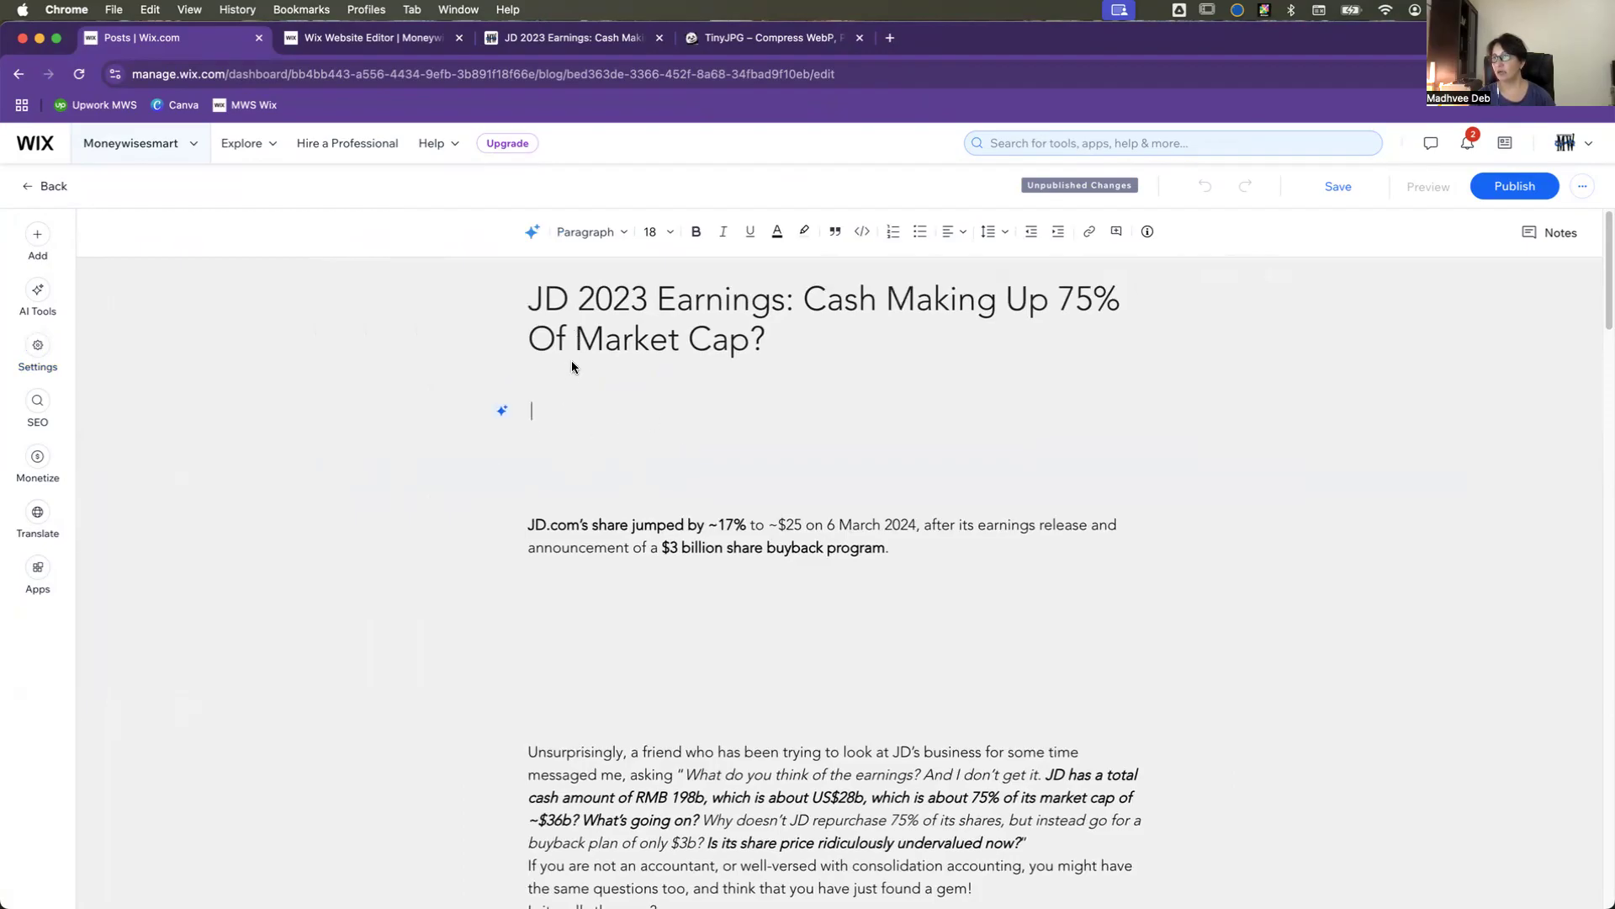
Step: Review the available paragraph styles and look over the original JD 2023 Earnings post on the old website
click(622, 234)
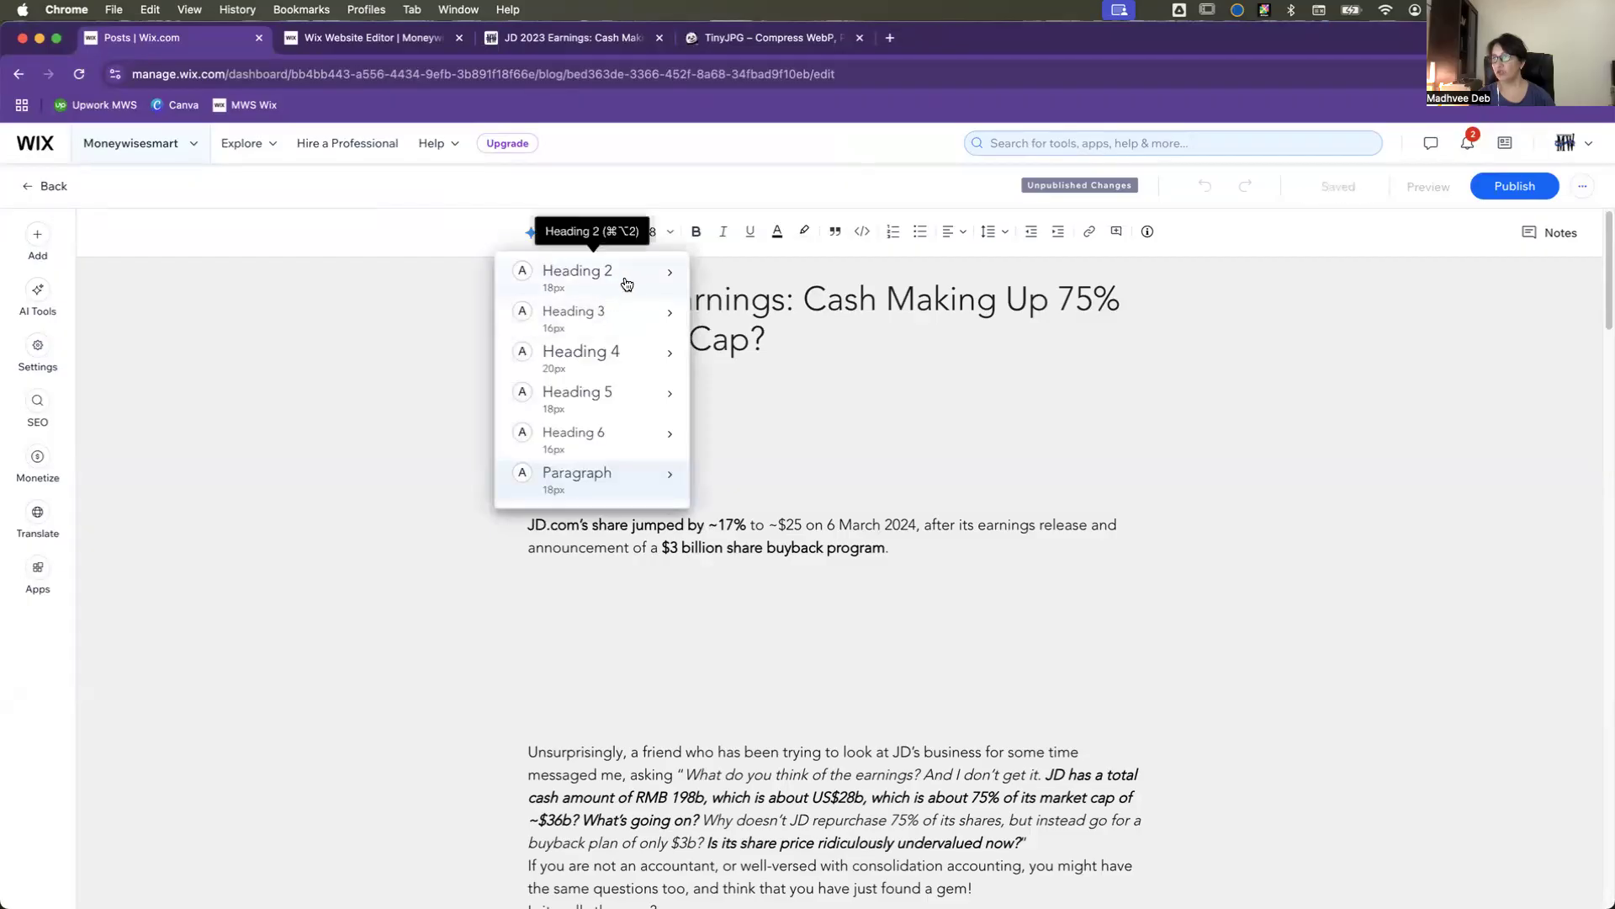
mouse_move(652, 277)
click(386, 403)
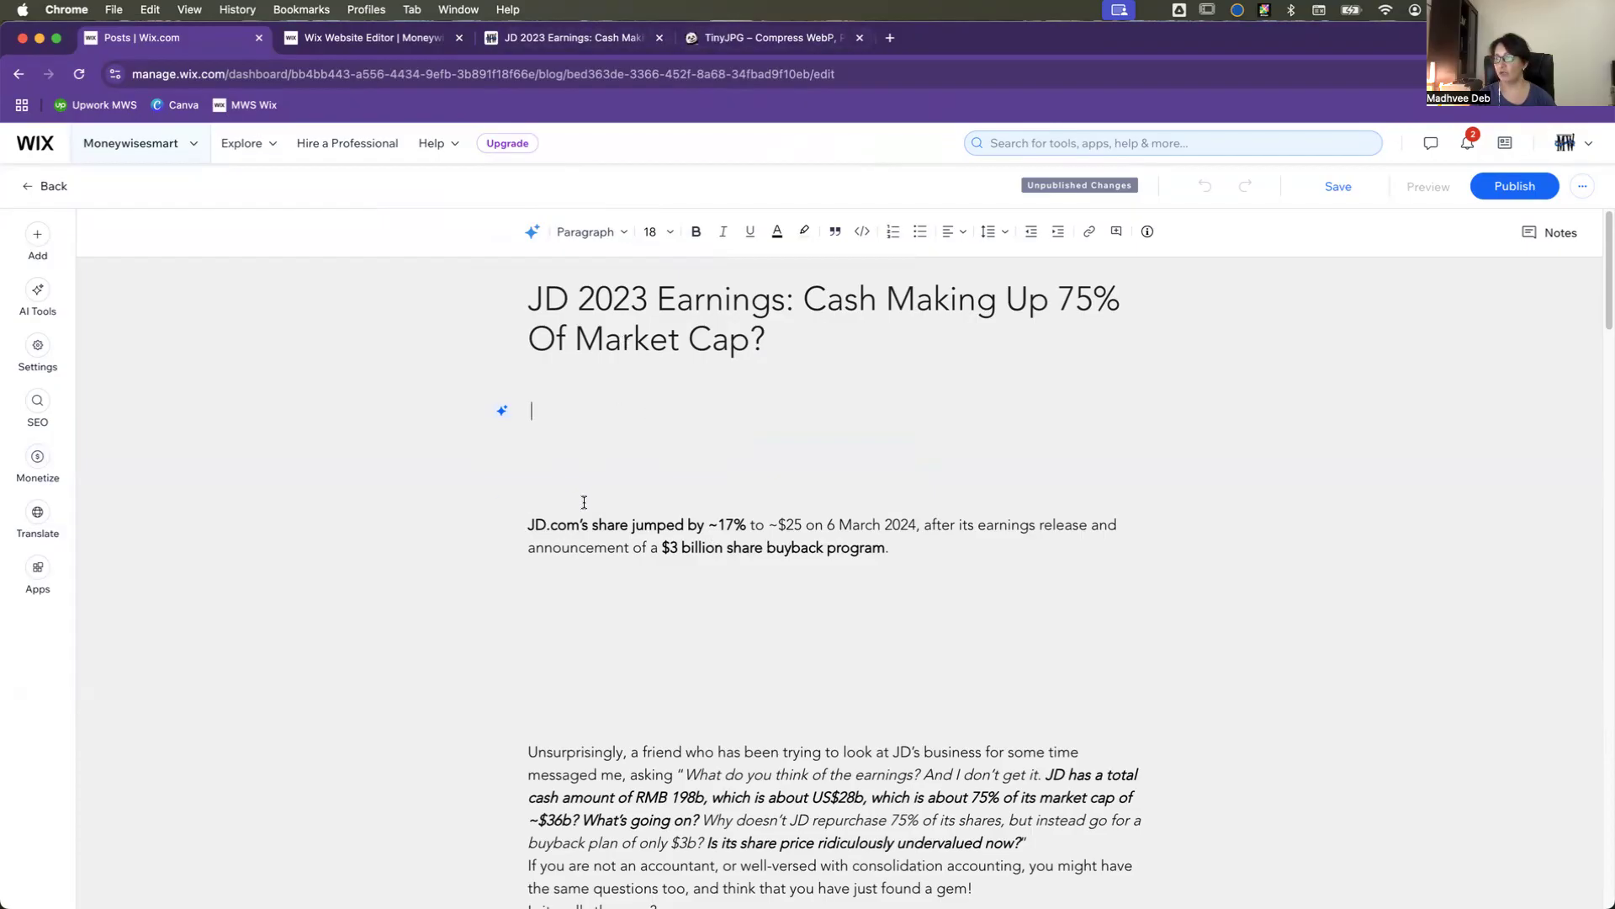
click(581, 43)
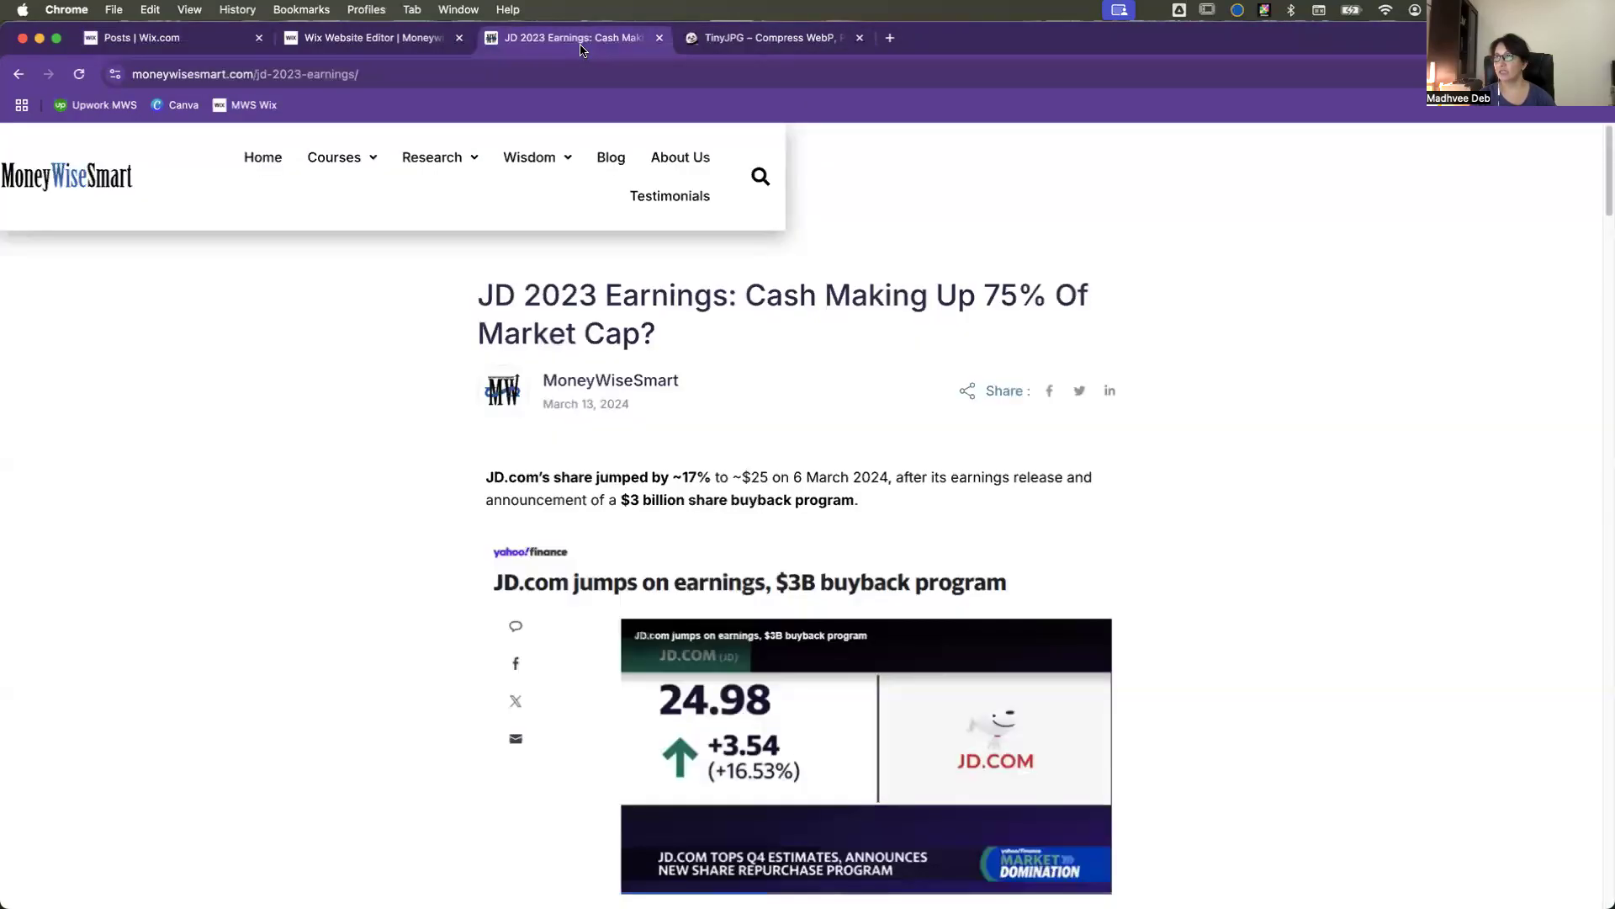
scroll(517, 527, down, 1)
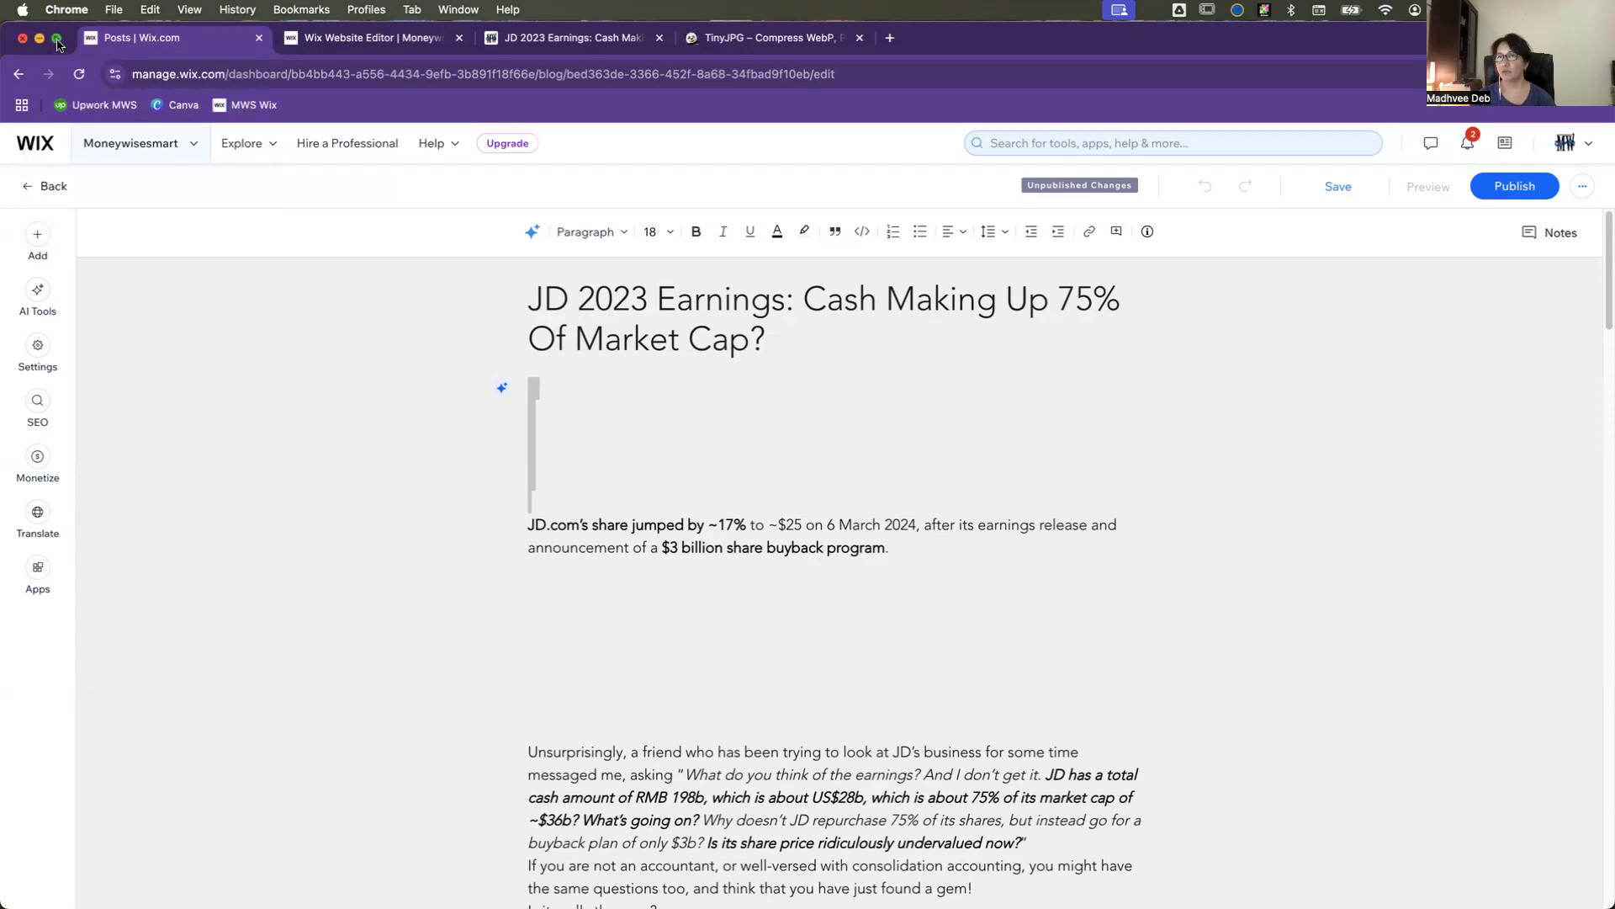
Step: Arrange the Wix editor and Safari side by side, with the original JD 2023 Earnings post open in Safari
mouse_move(58, 42)
click(59, 98)
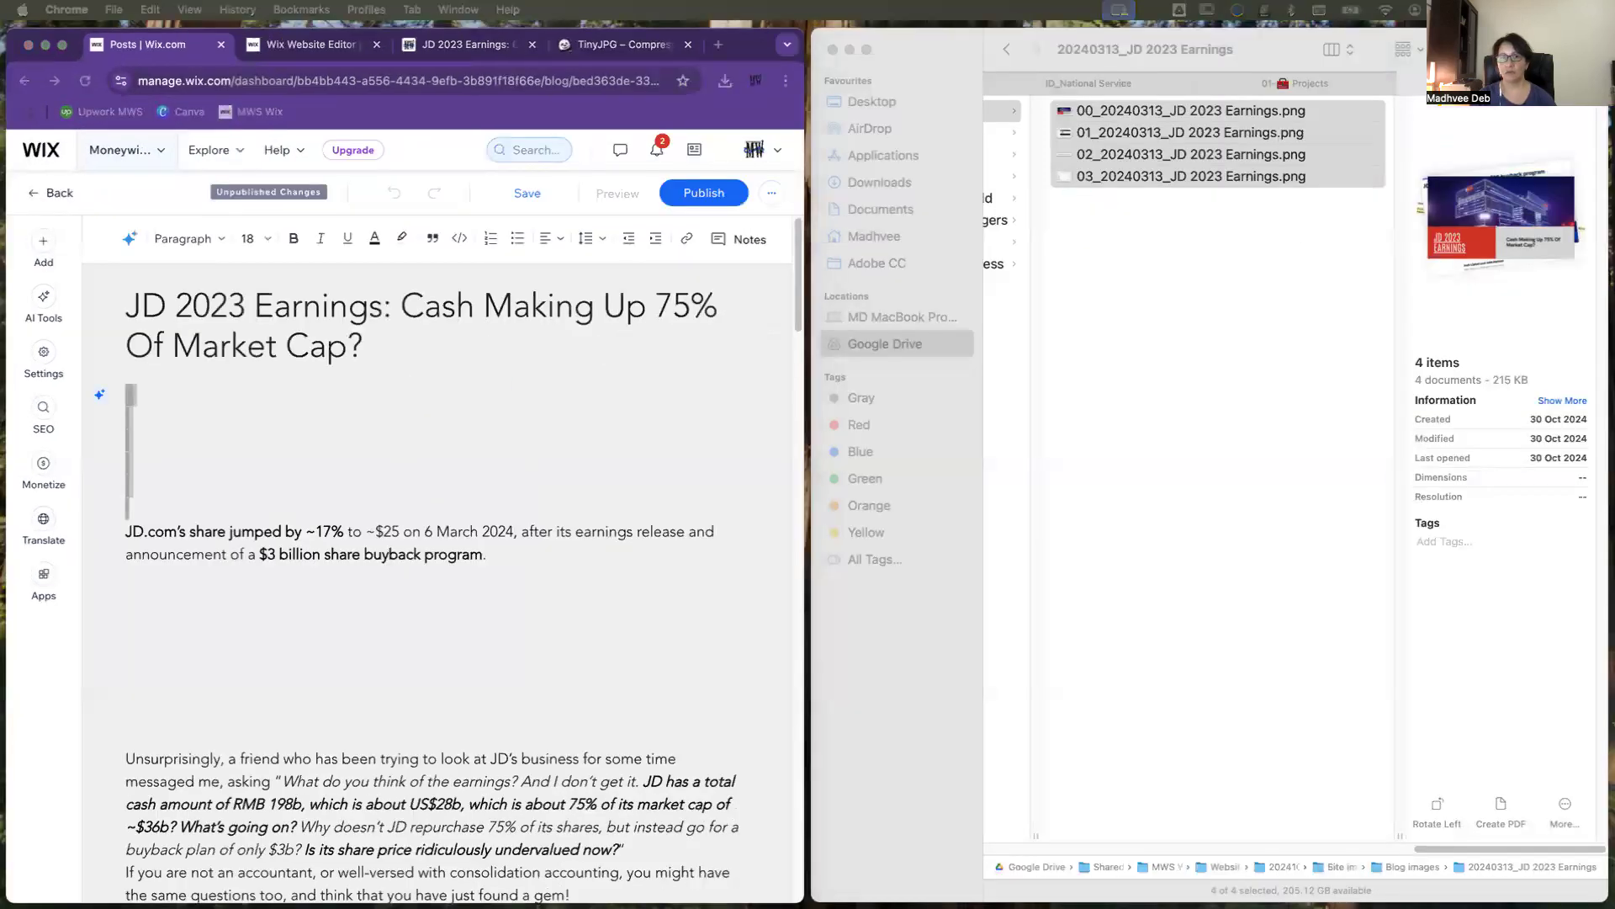
drag(2, 202, 1233, 59)
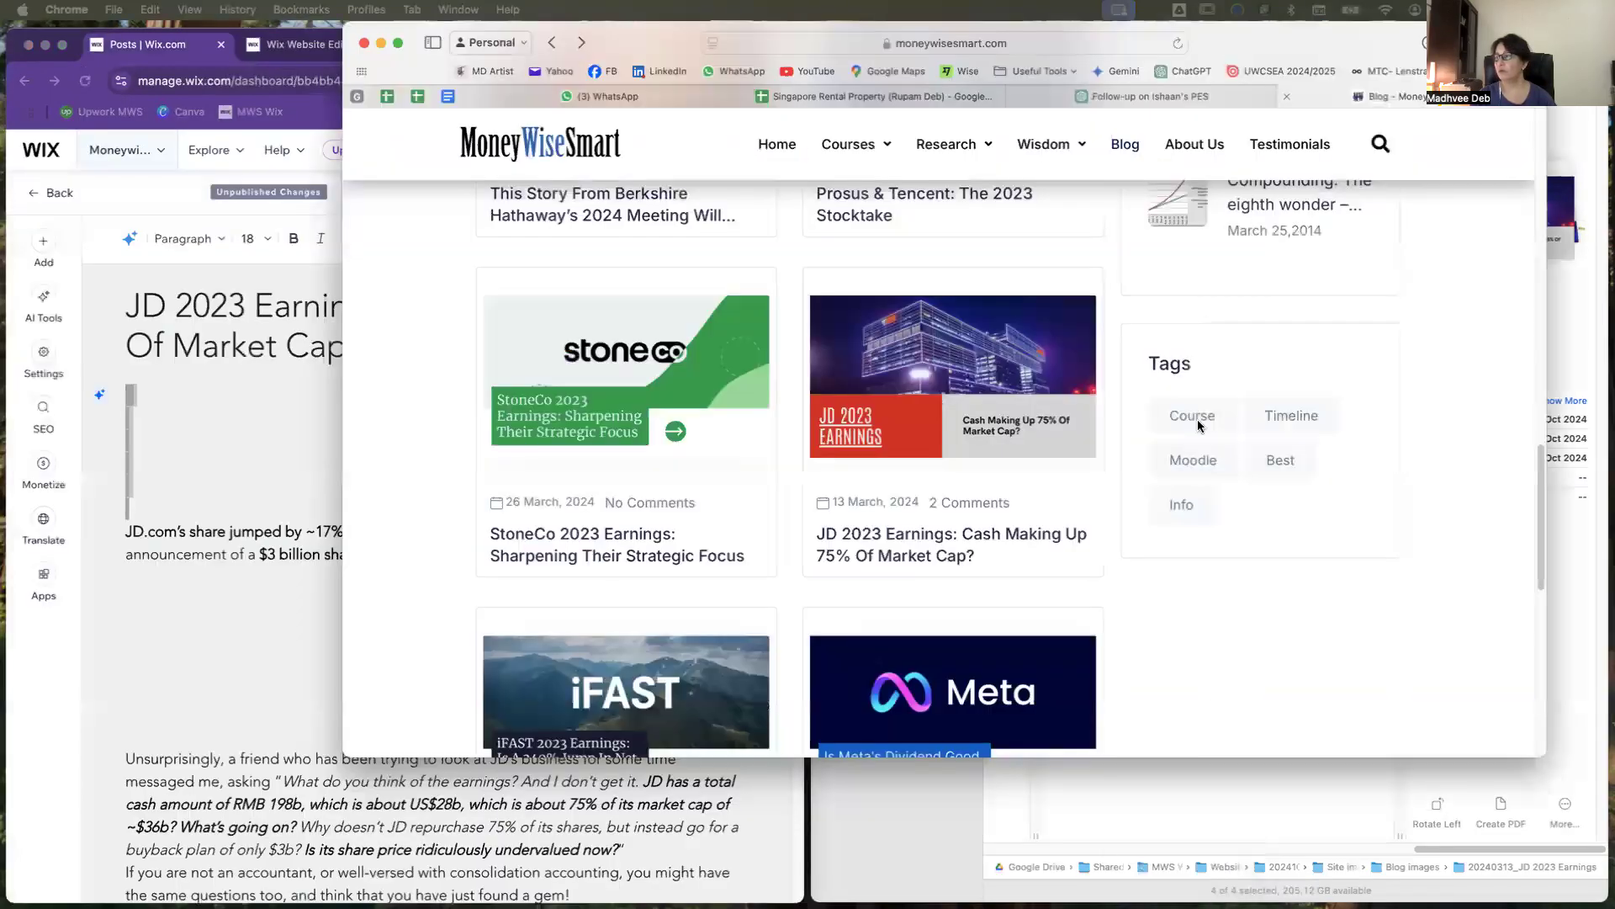
click(1116, 829)
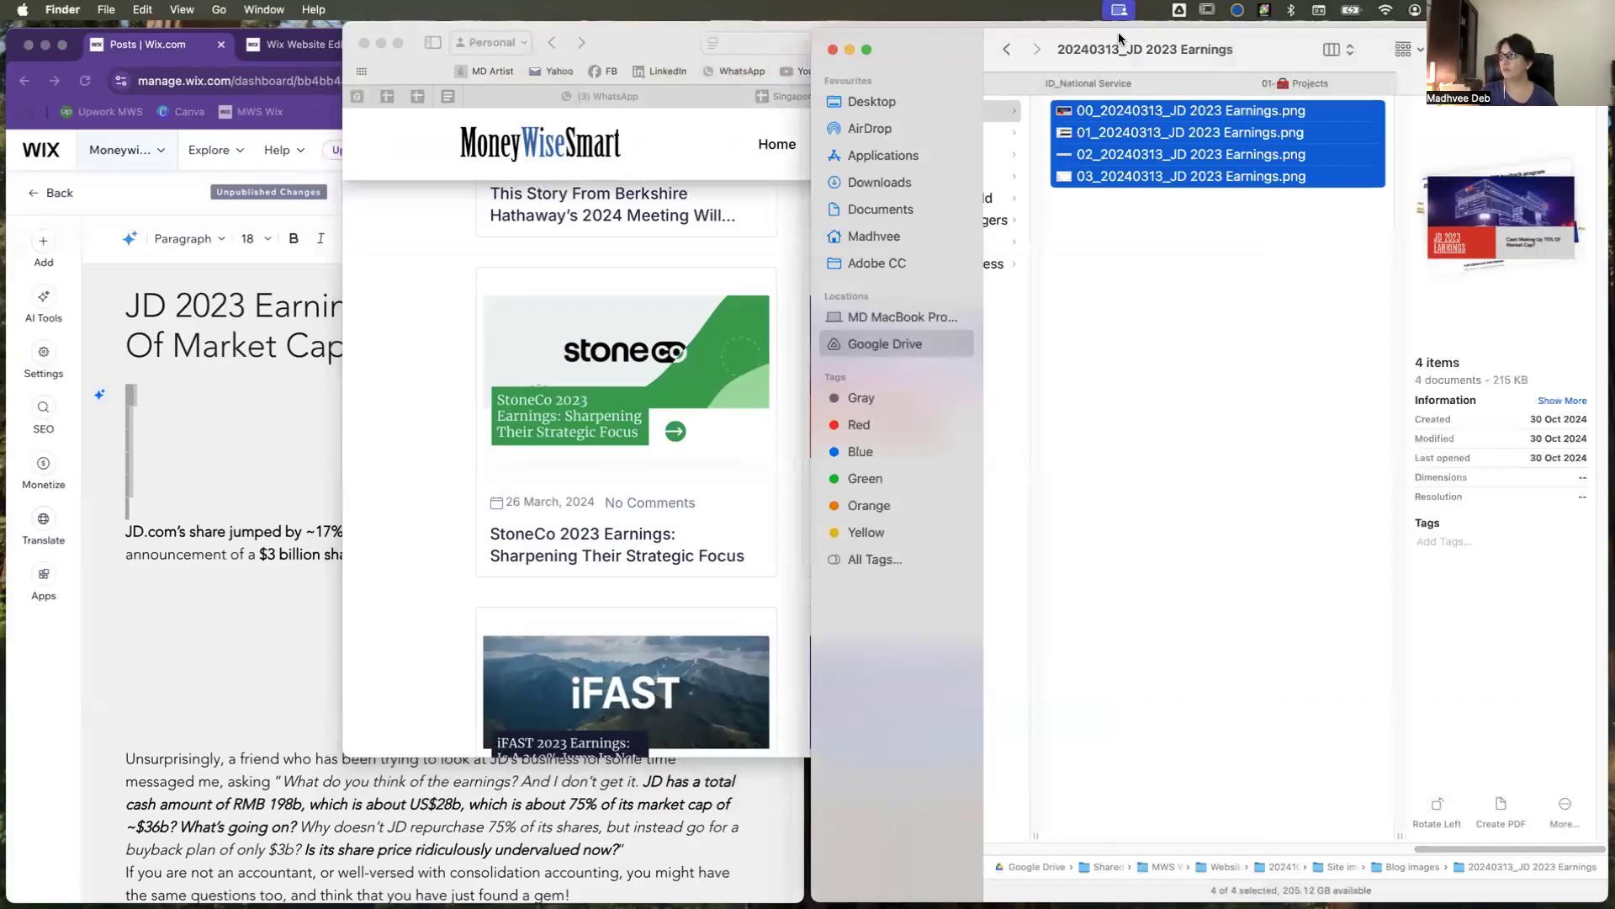
drag(1271, 50, 0, 311)
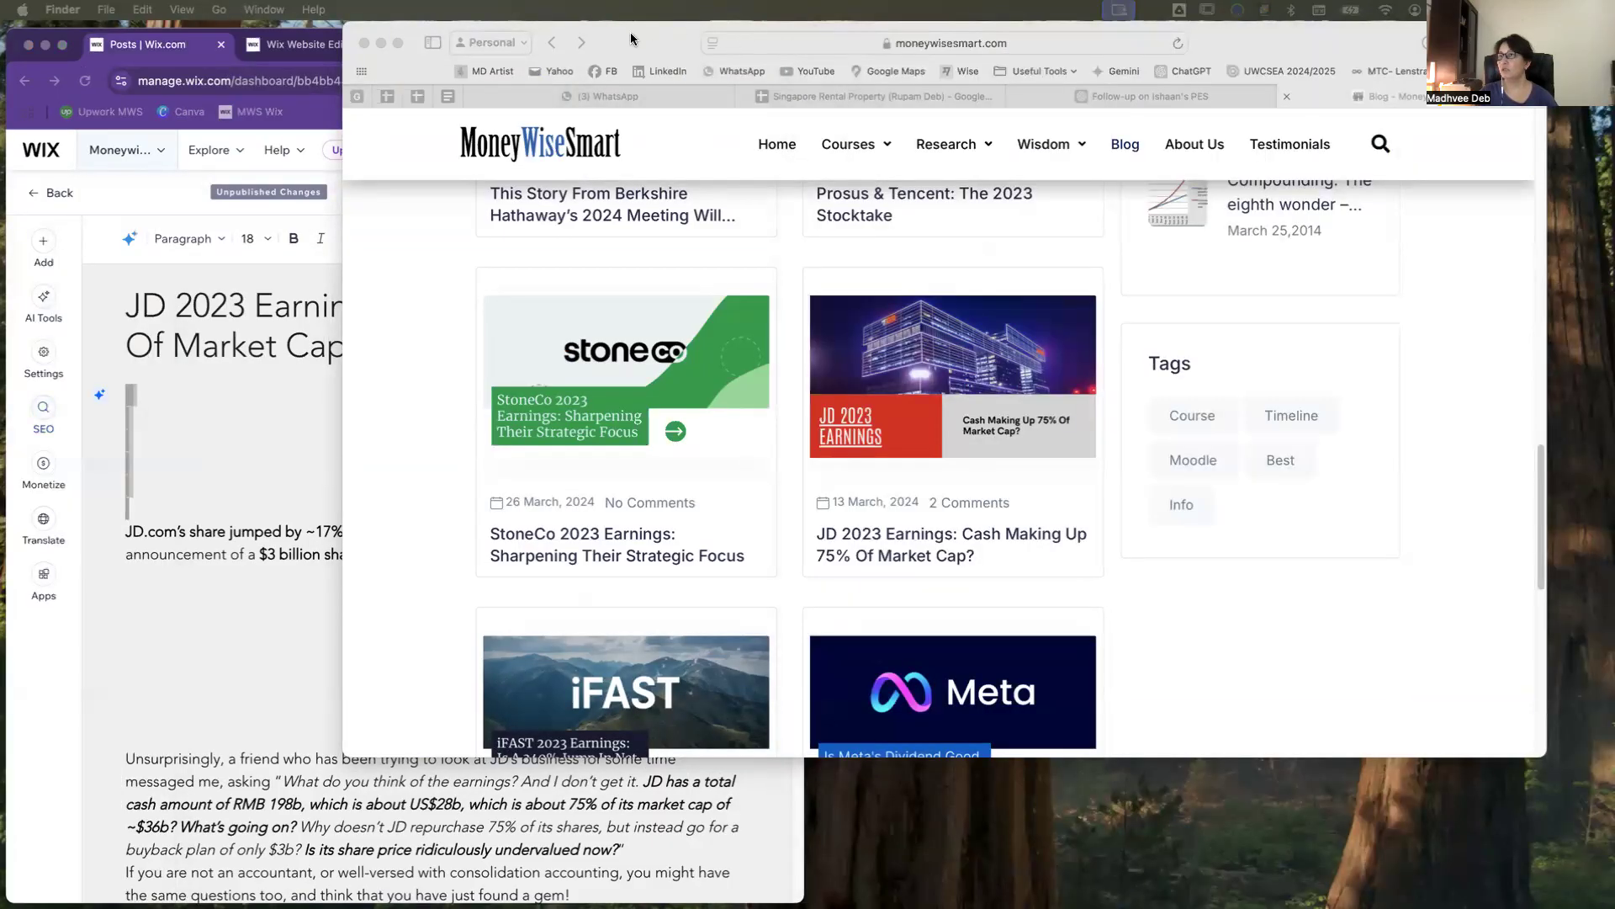
click(410, 51)
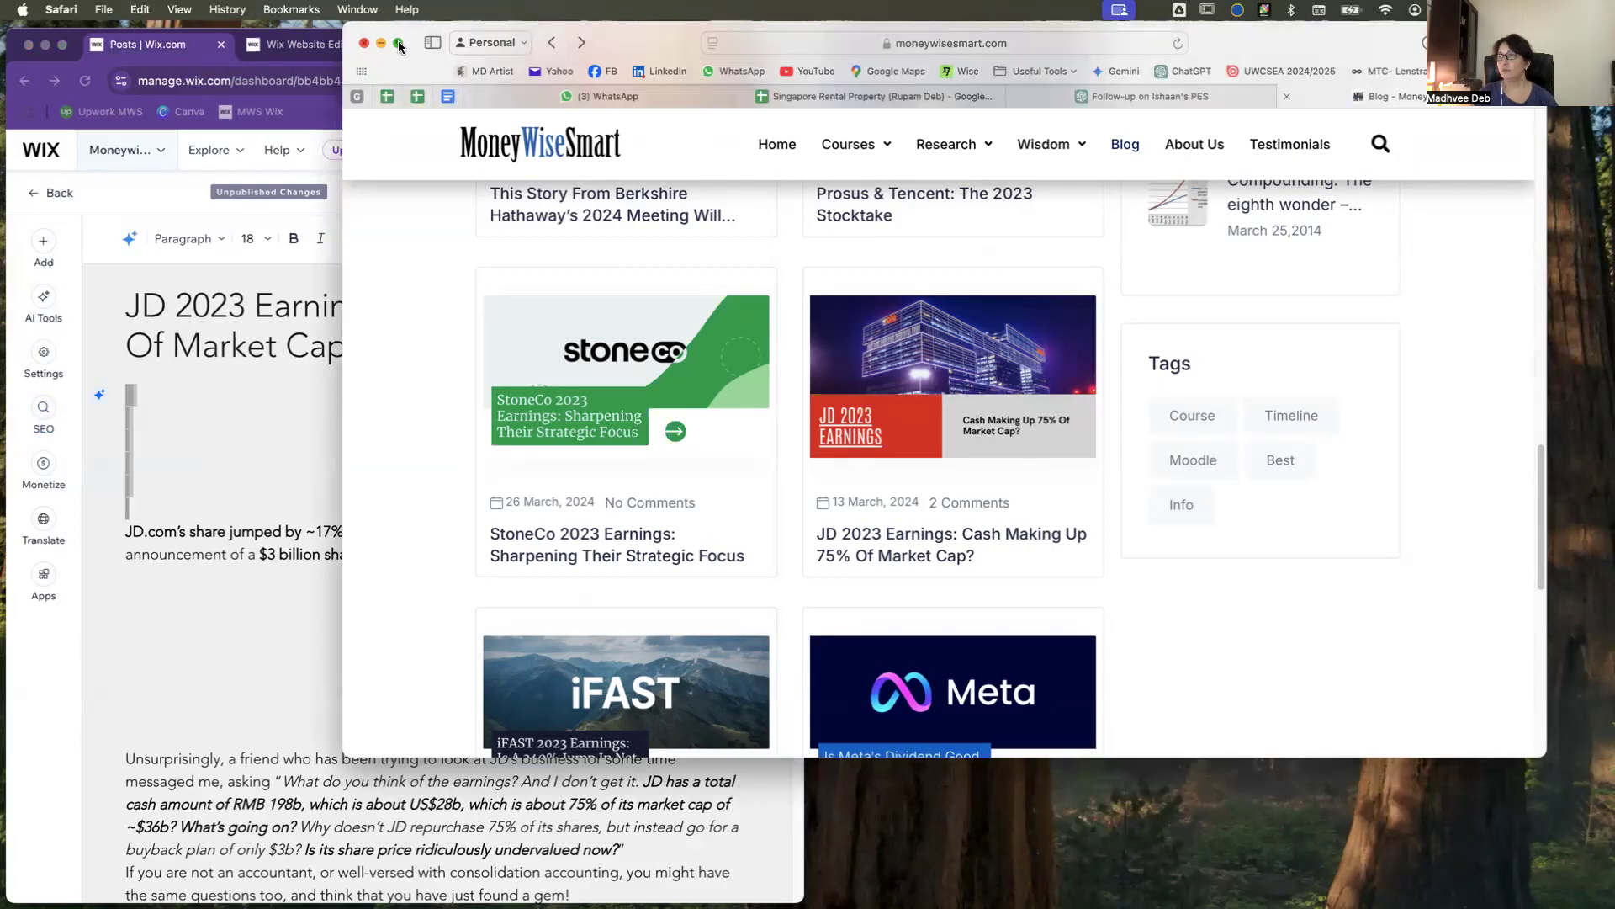
mouse_move(397, 40)
click(438, 103)
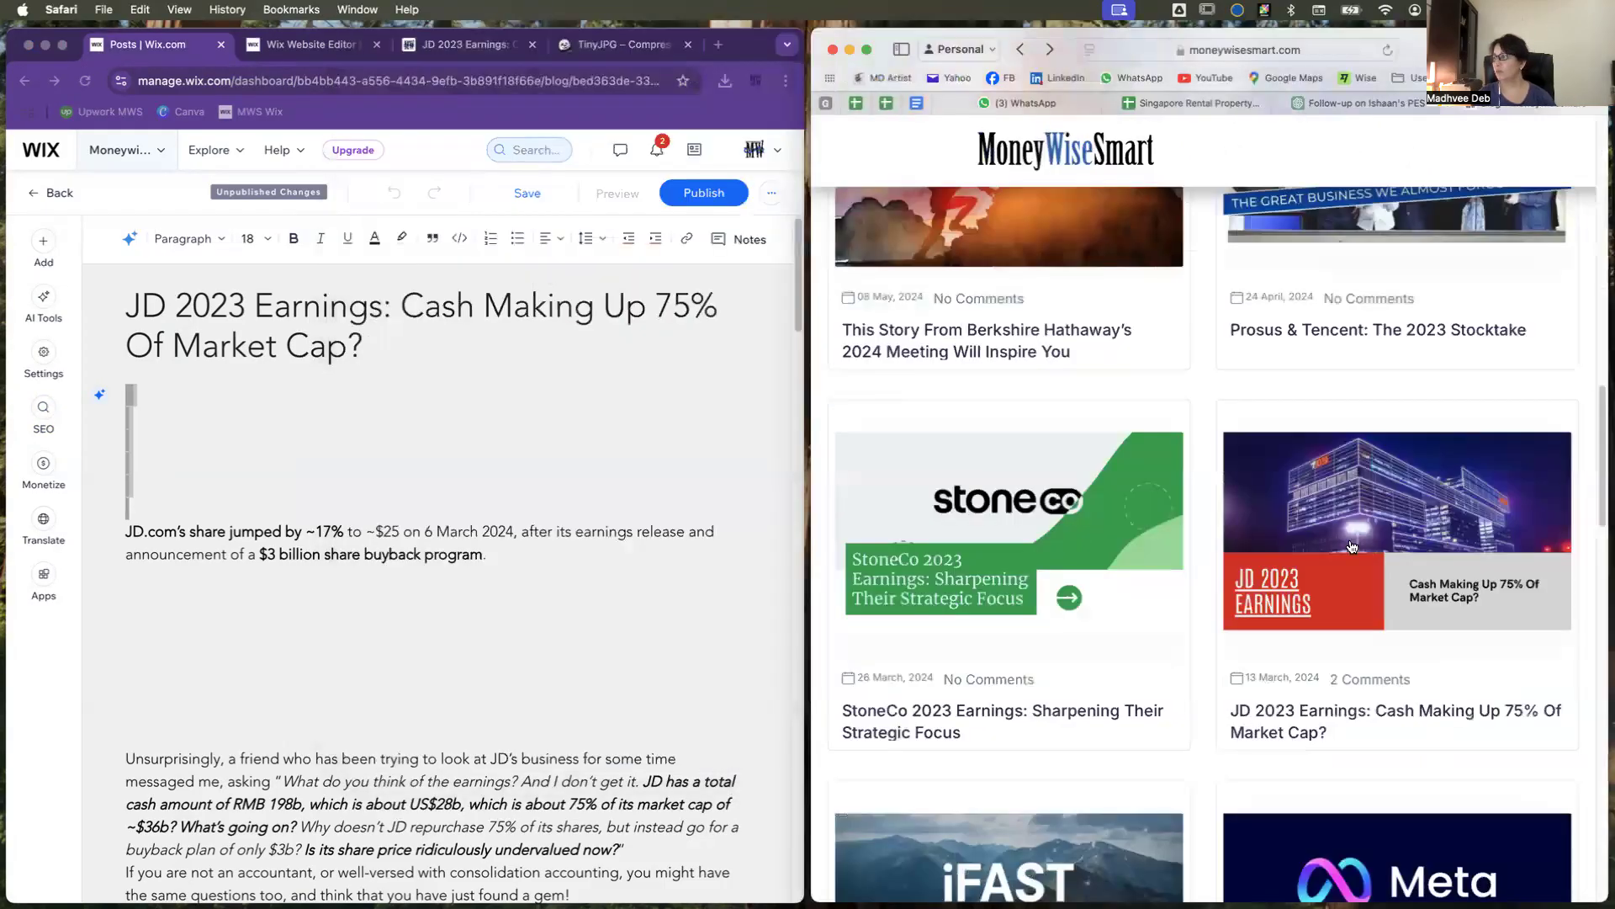
click(1352, 547)
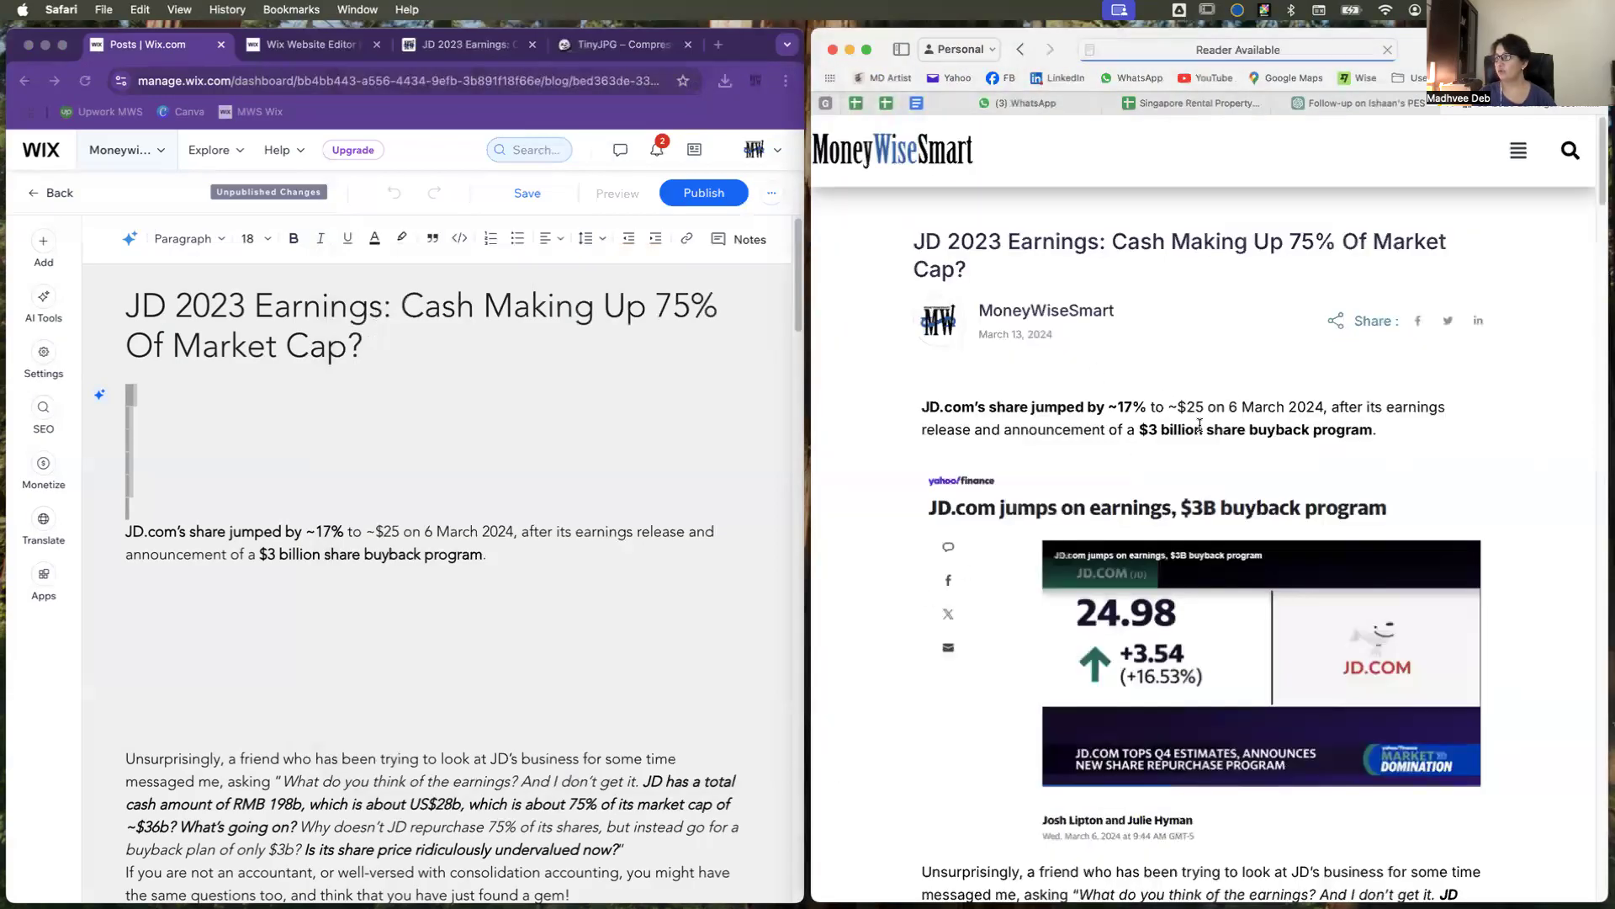
Step: Delete the extra blank lines below the post title and below the opening share buyback paragraph
click(269, 435)
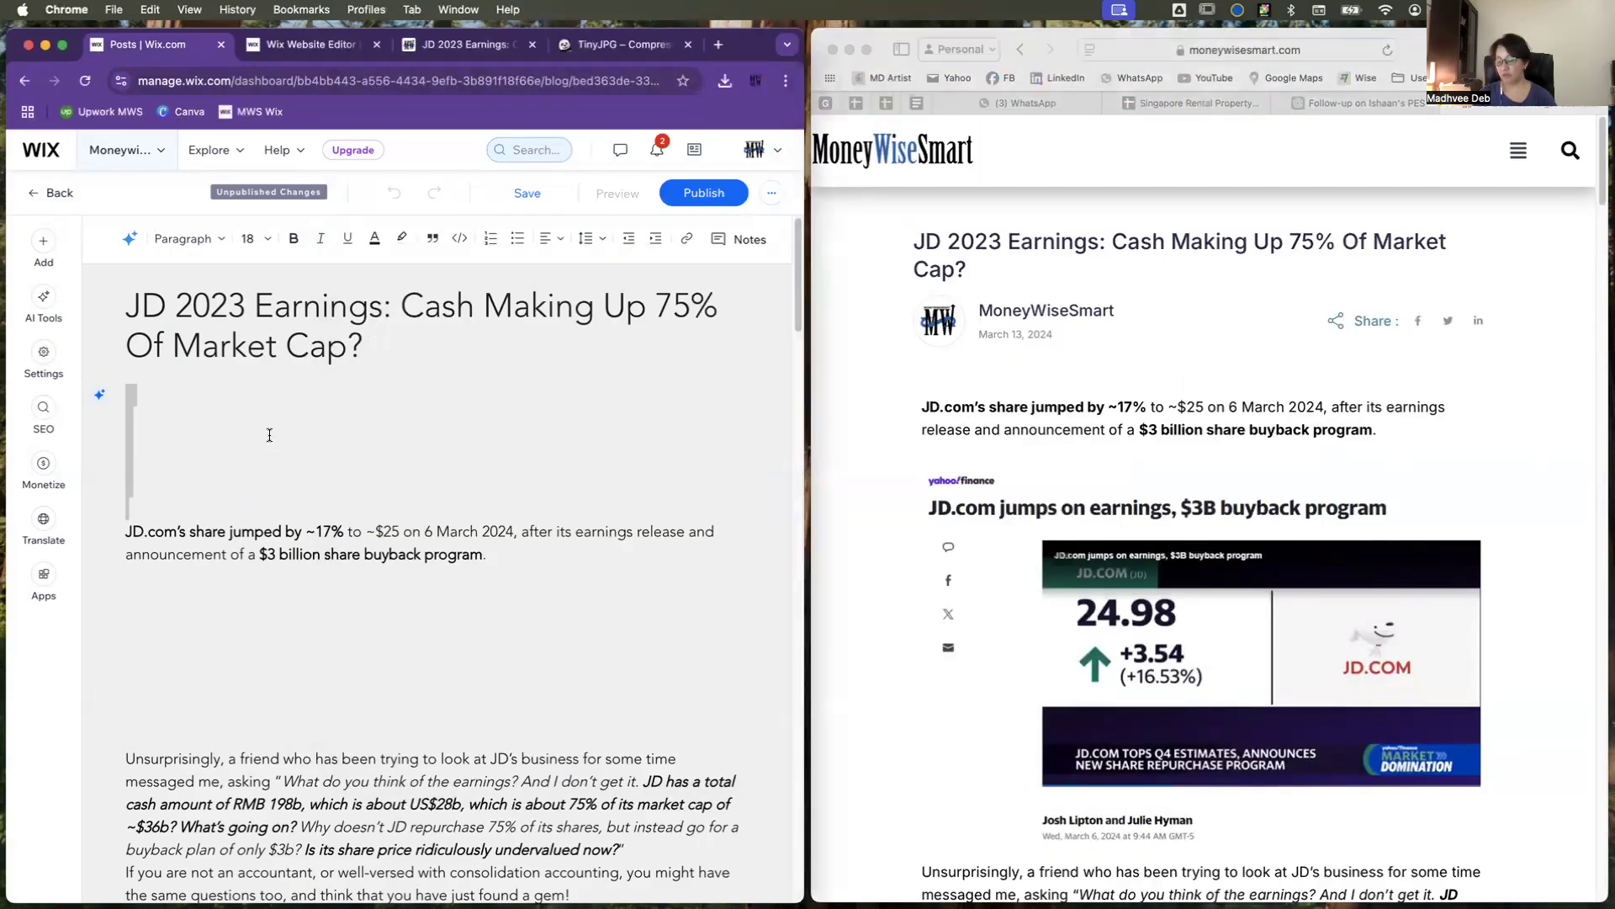
key(BackSpace)
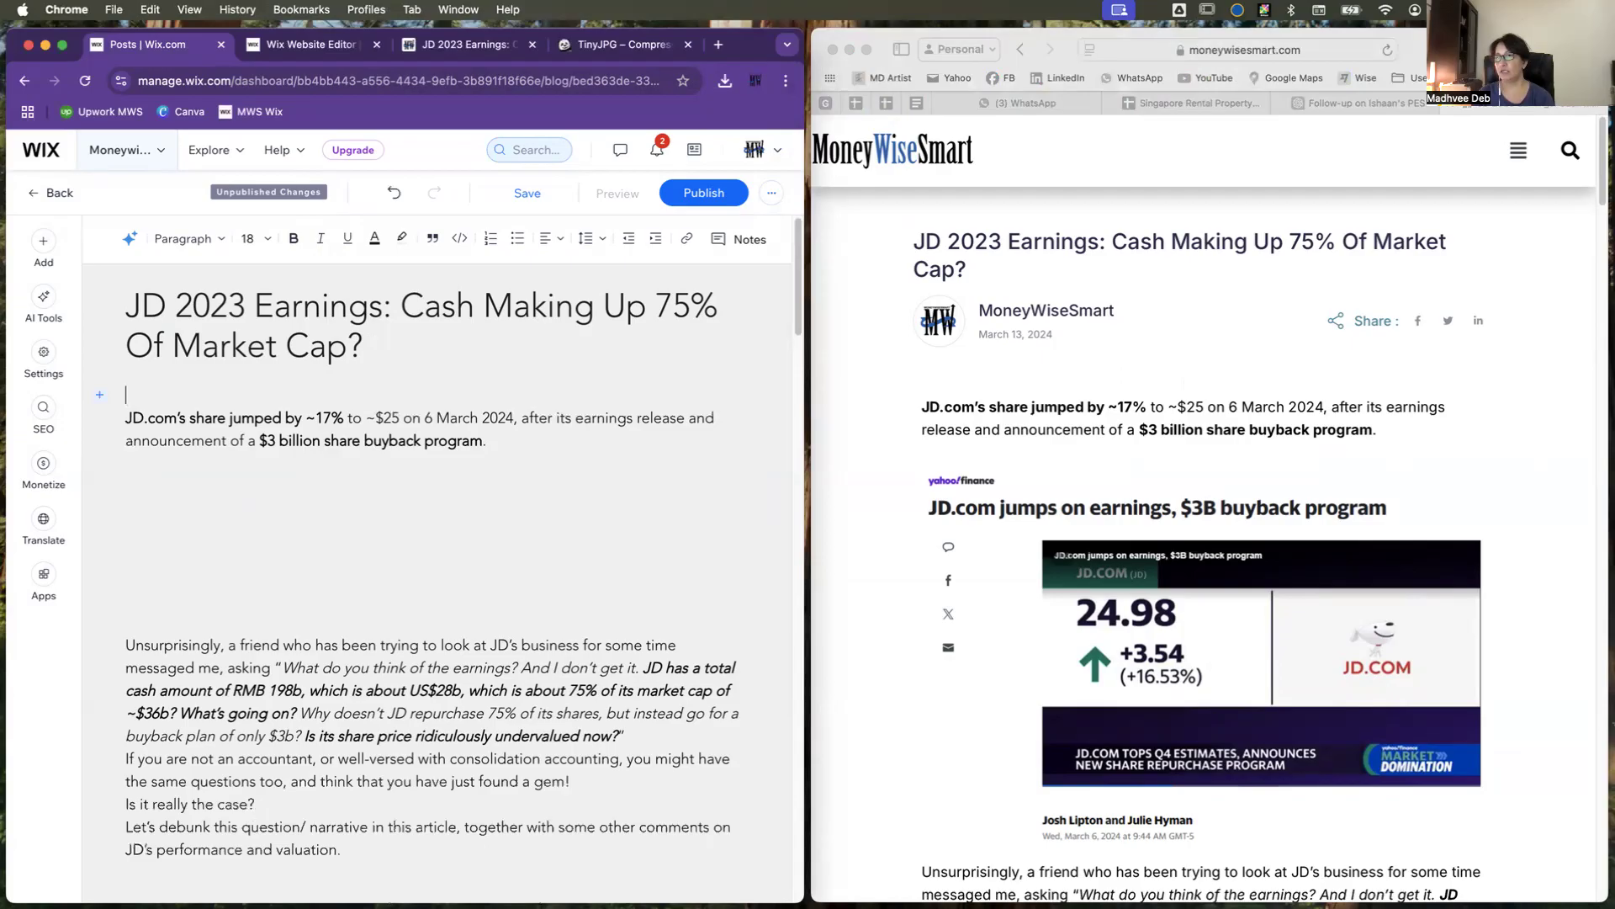
click(211, 518)
drag(130, 459, 153, 610)
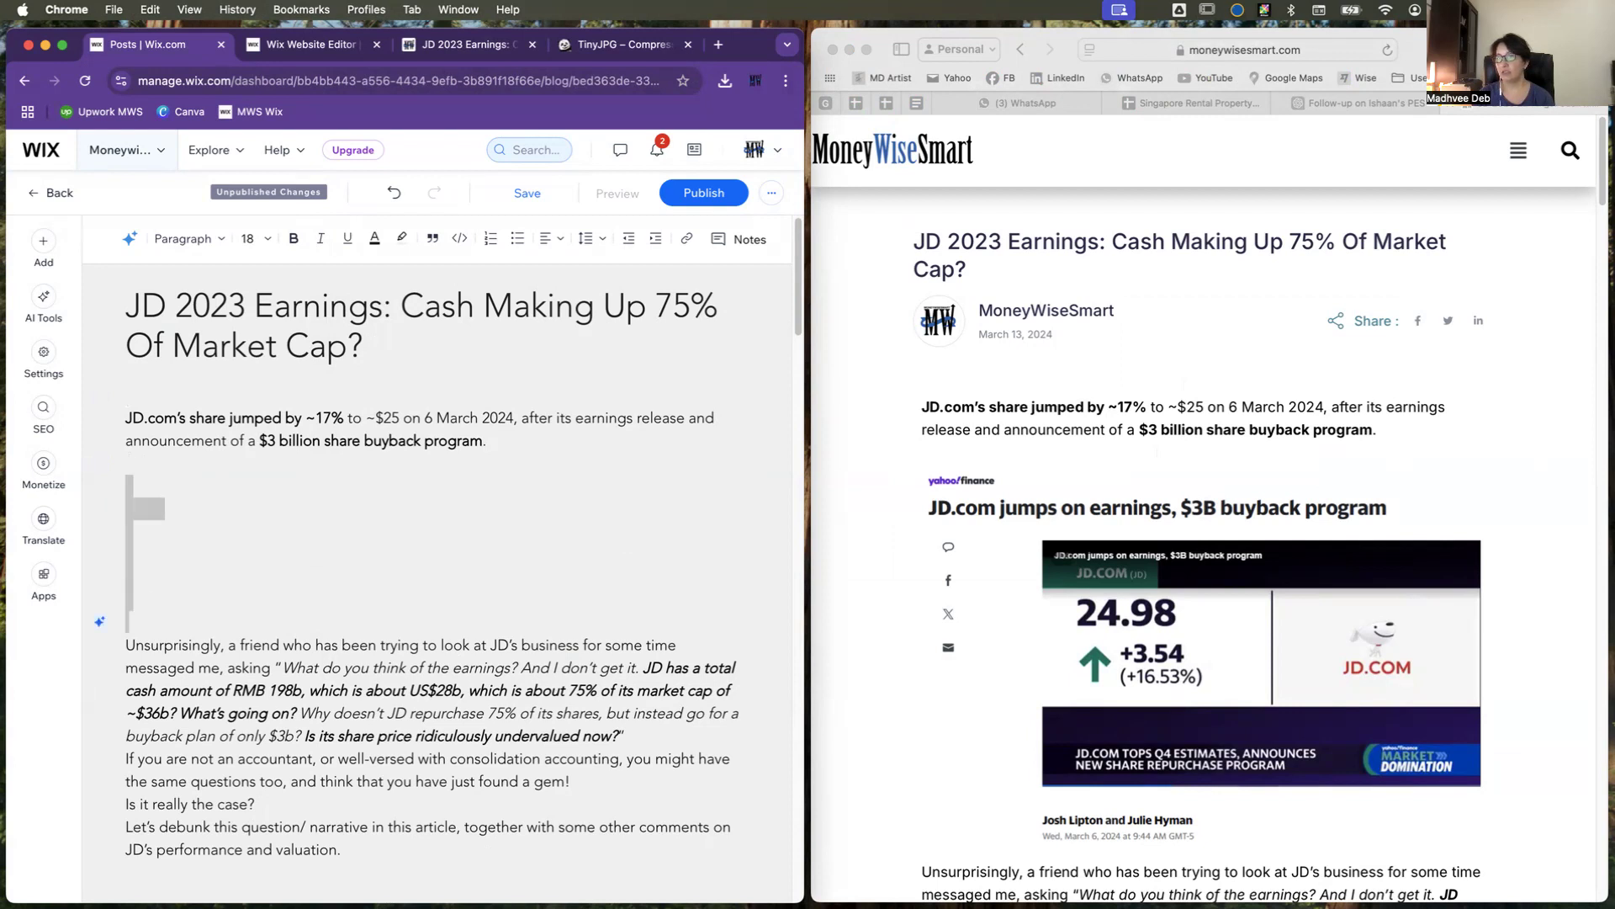
key(BackSpace)
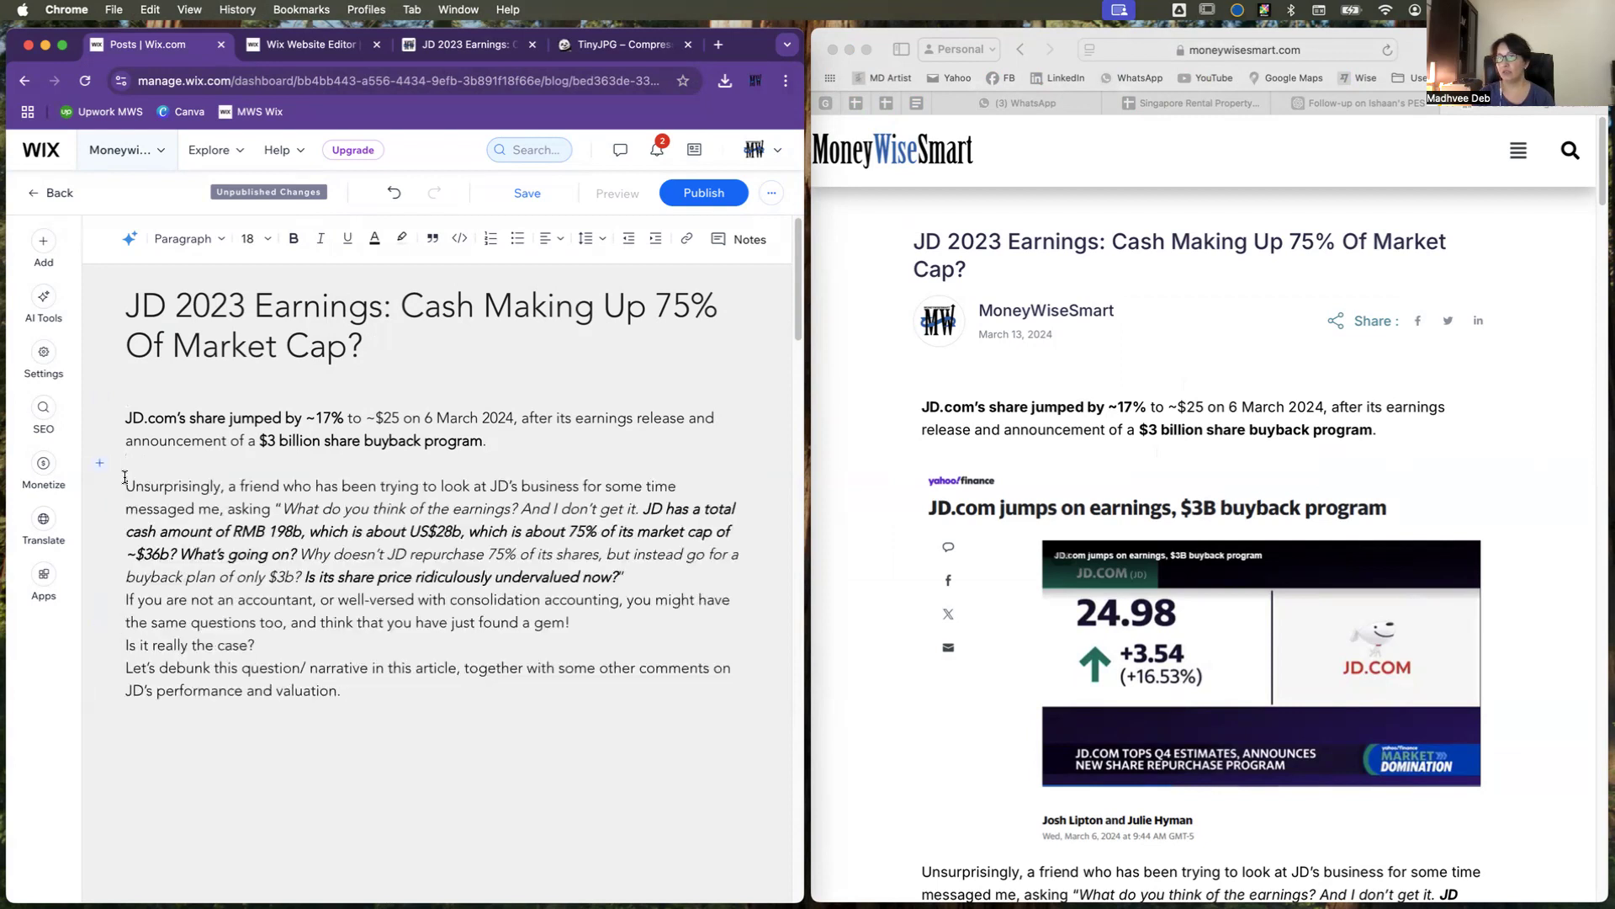
Step: Insert 01_20240313_JD 2023 Earnings from its folder in Blog Images below the share buyback paragraph
click(99, 463)
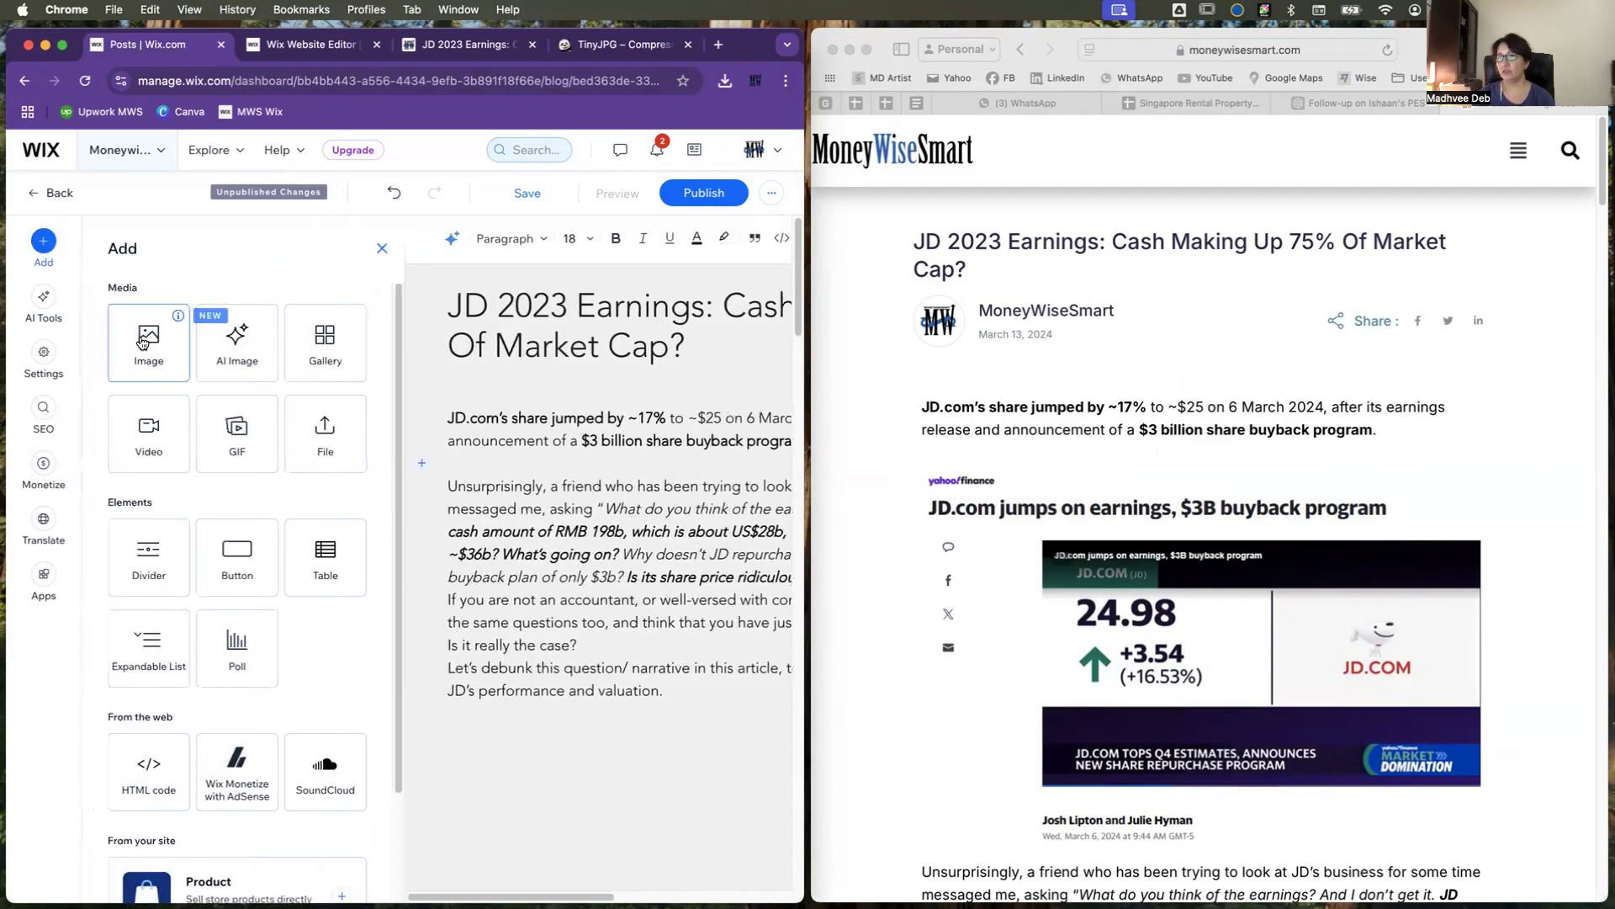
click(164, 345)
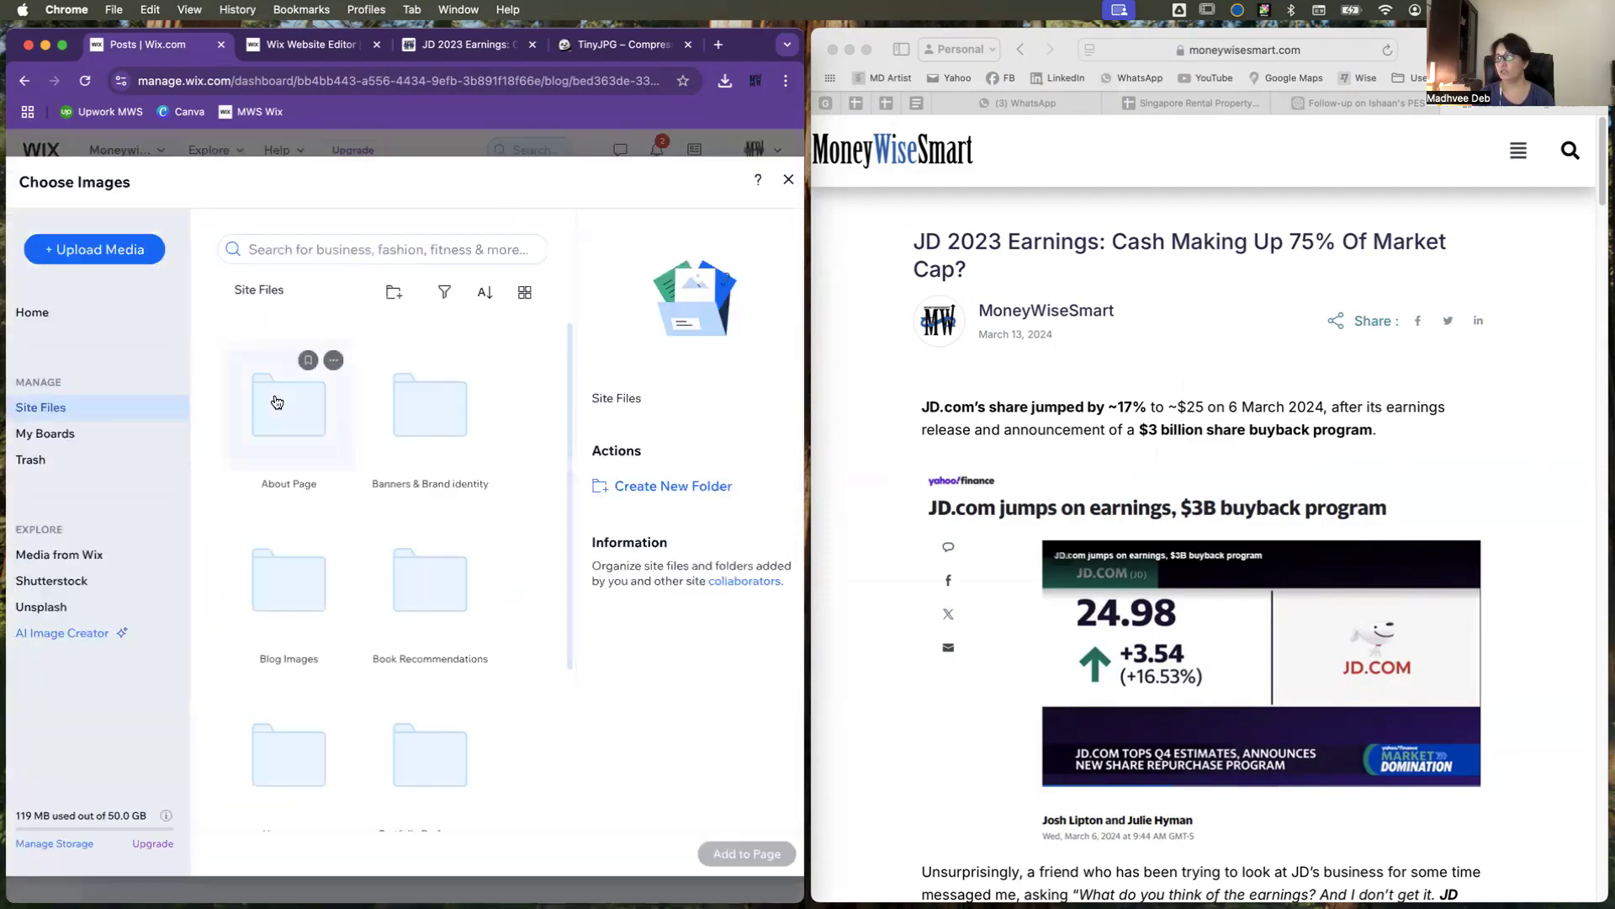
click(287, 611)
double_click(287, 611)
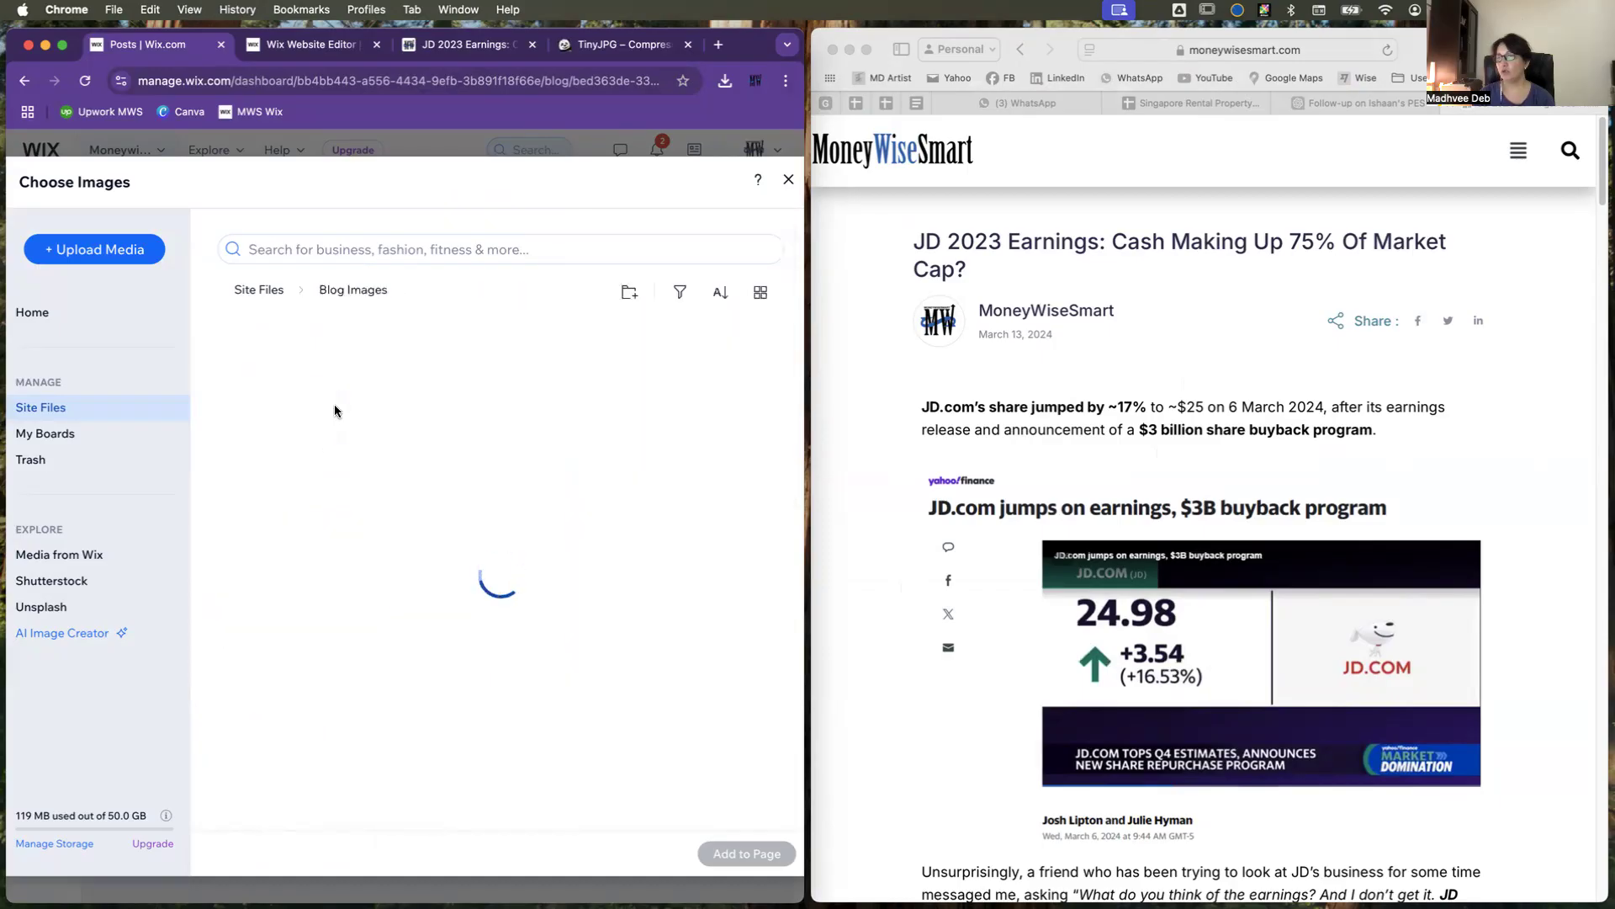
double_click(283, 436)
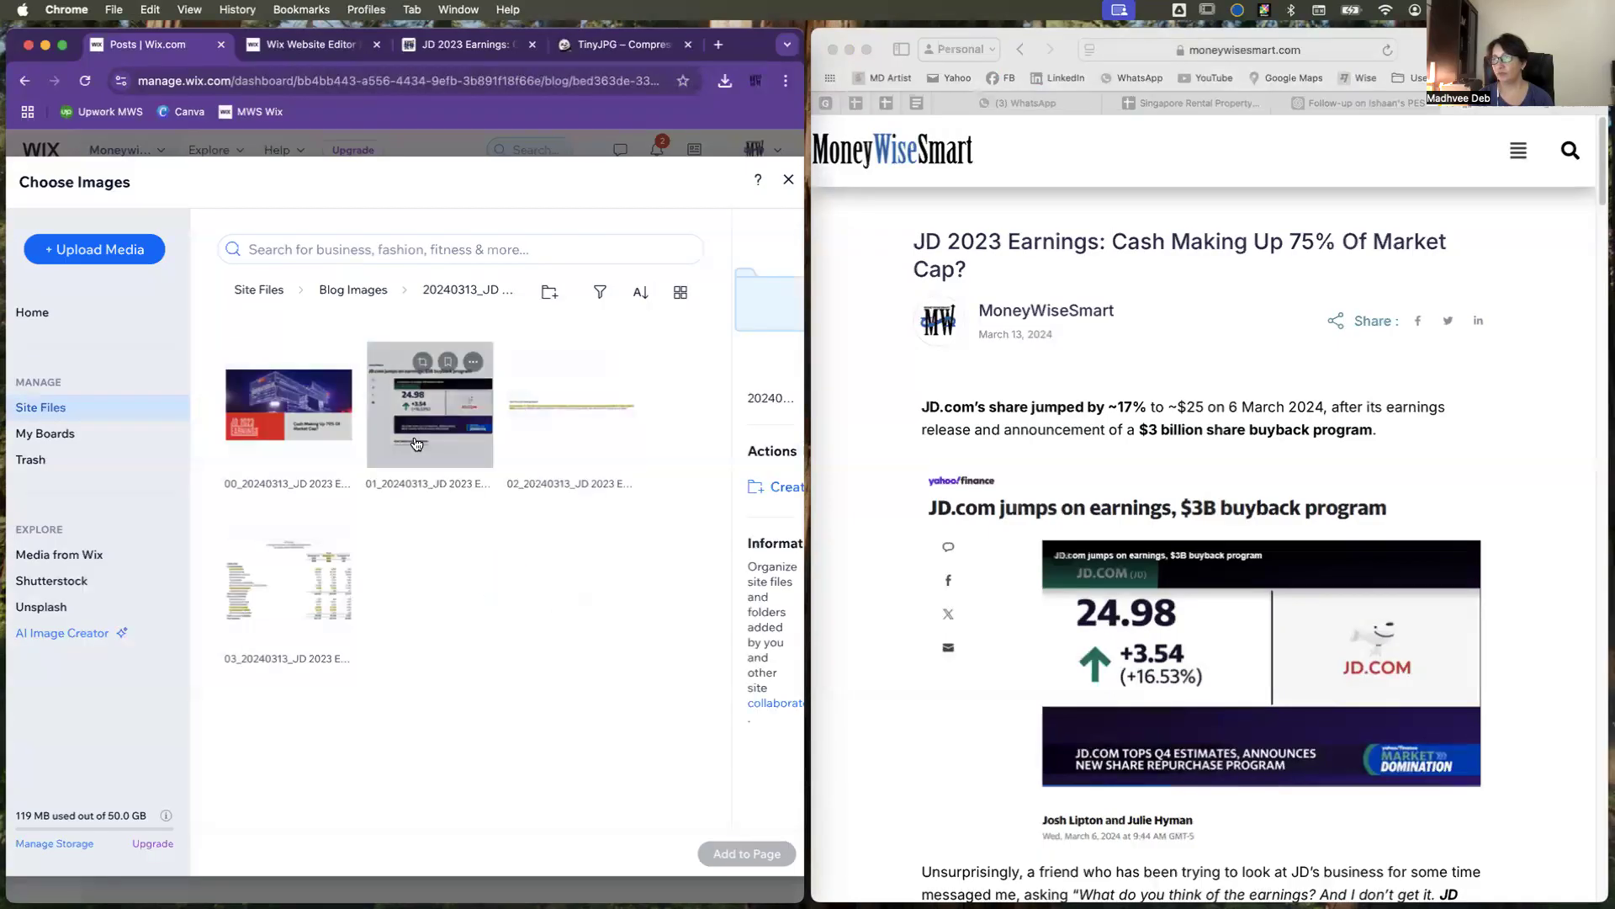
click(455, 430)
click(746, 854)
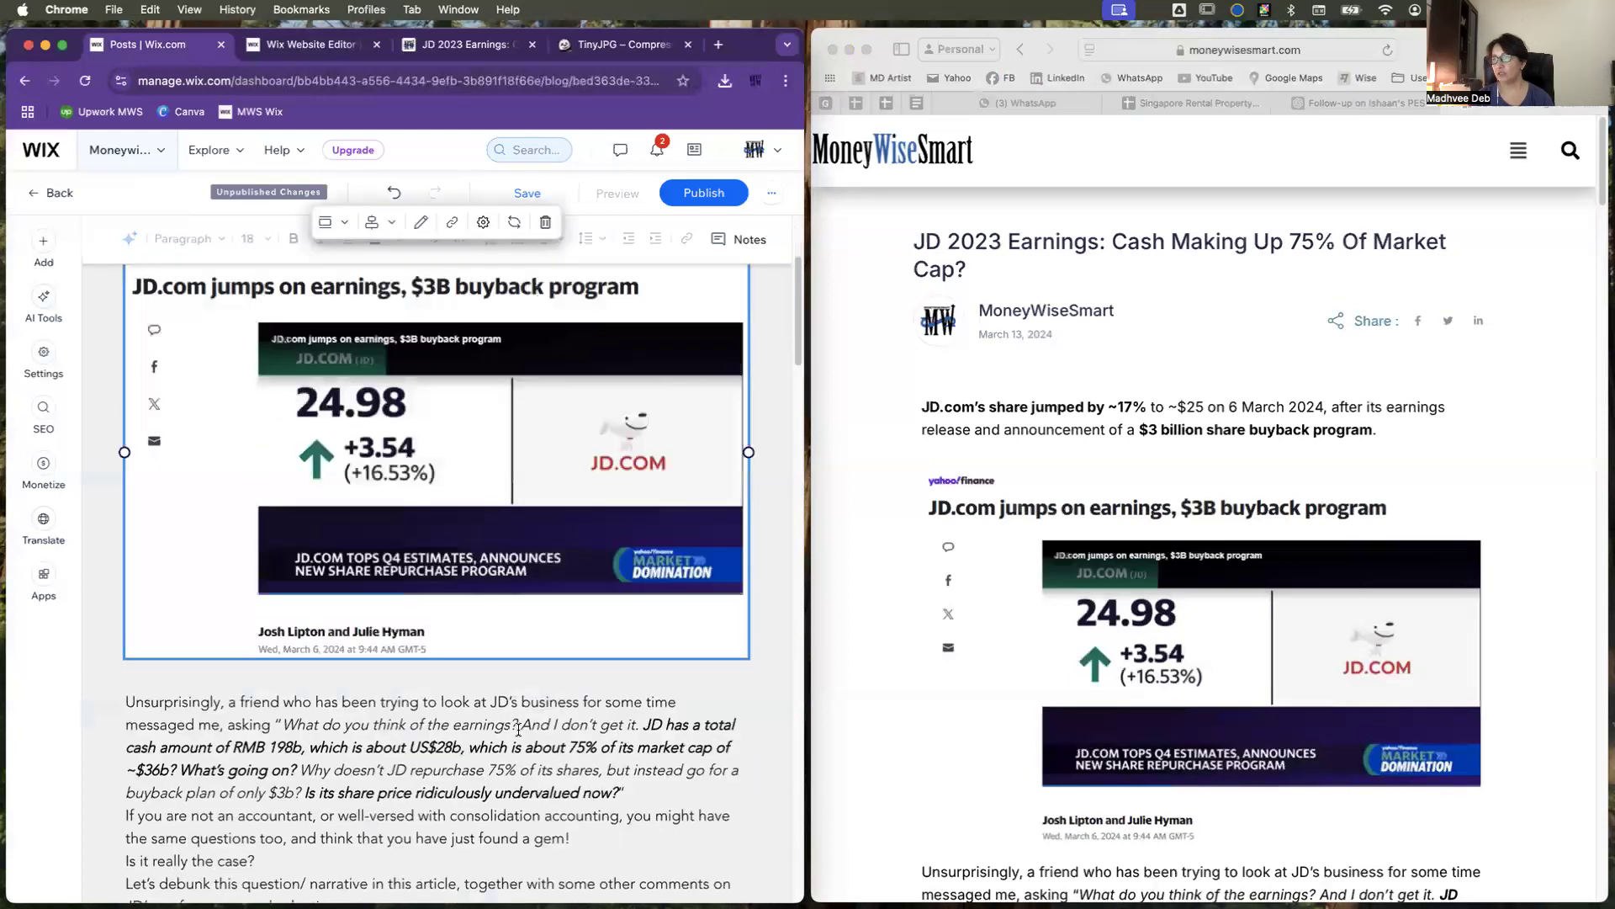
Step: Match the original post's spacing with blank lines after "ridiculously undervalued now?", "just found a gem!" and "Is it really the case?"
scroll(518, 730, down, 3)
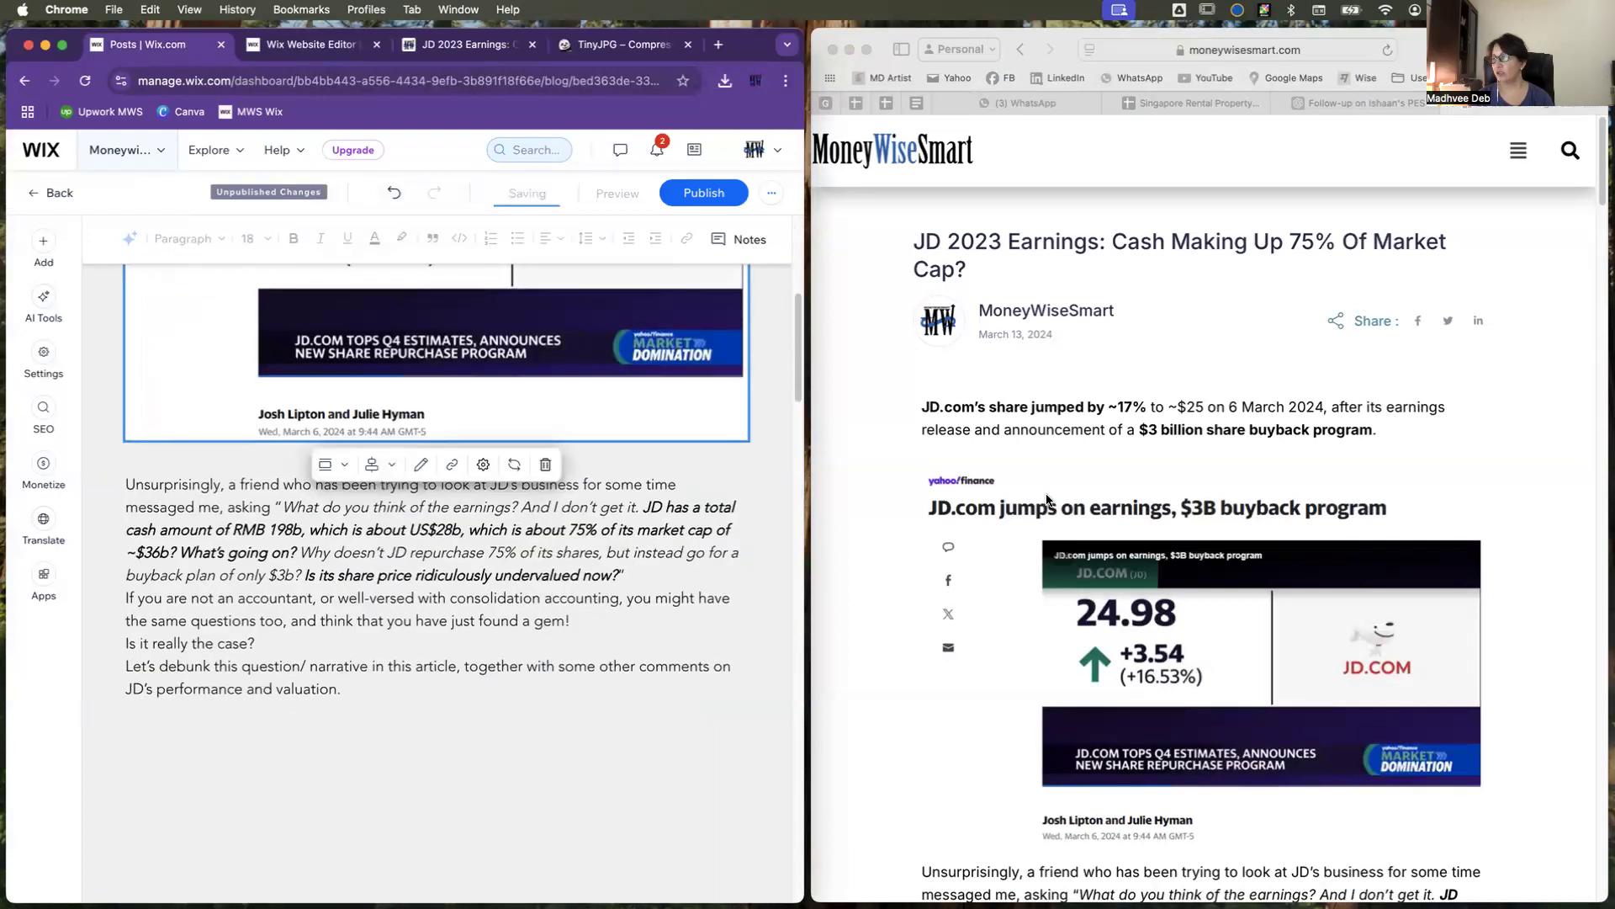
scroll(937, 737, down, 5)
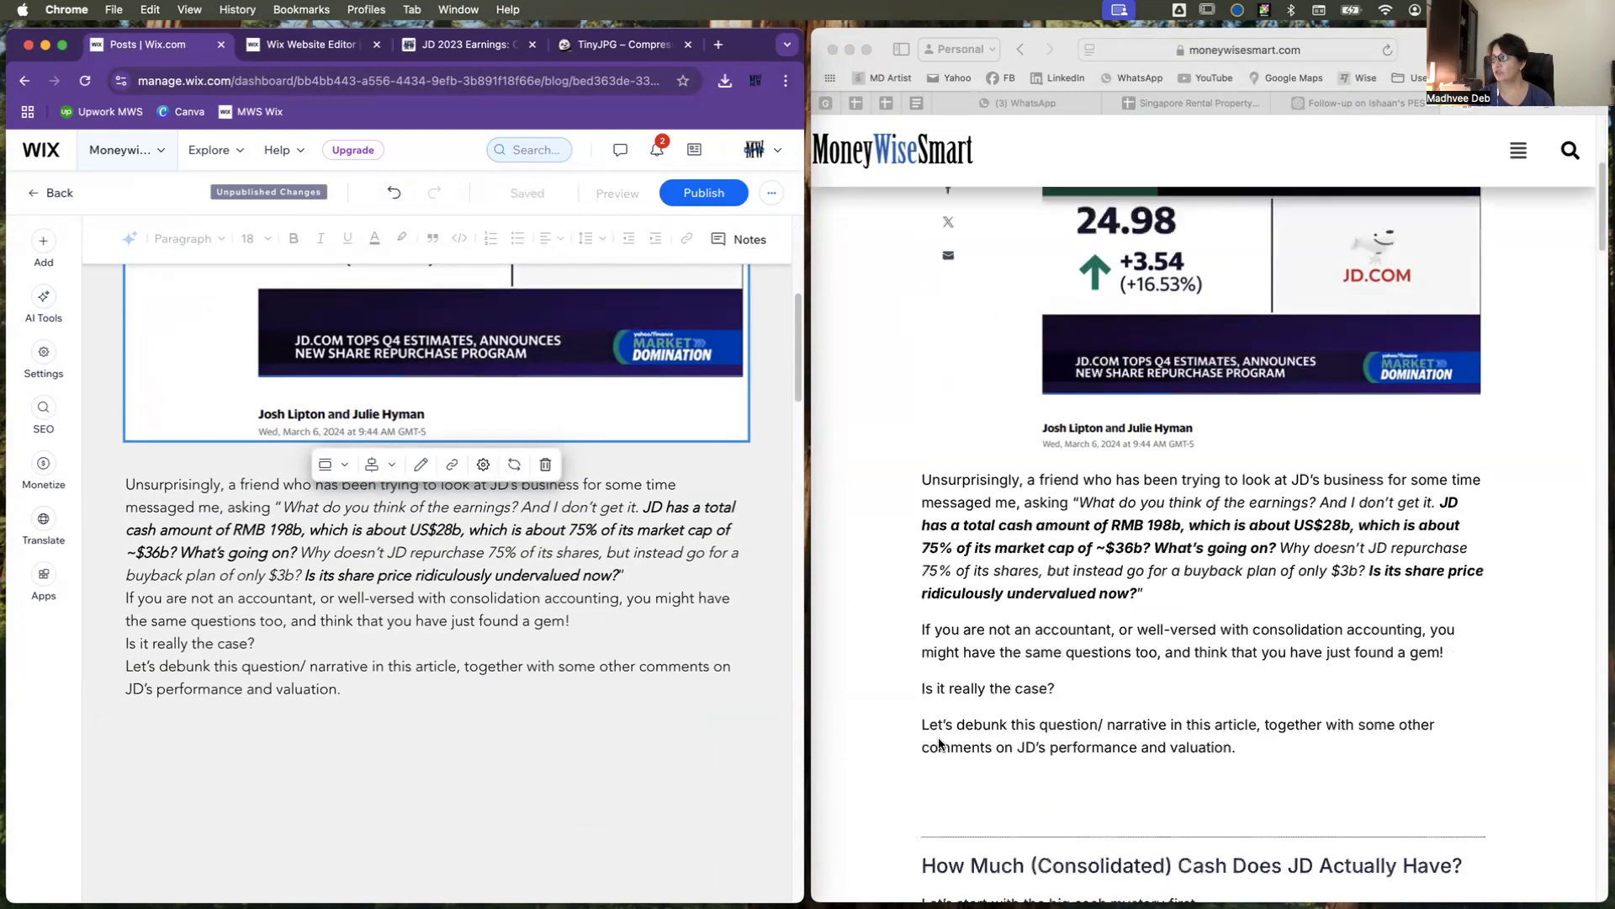
click(655, 578)
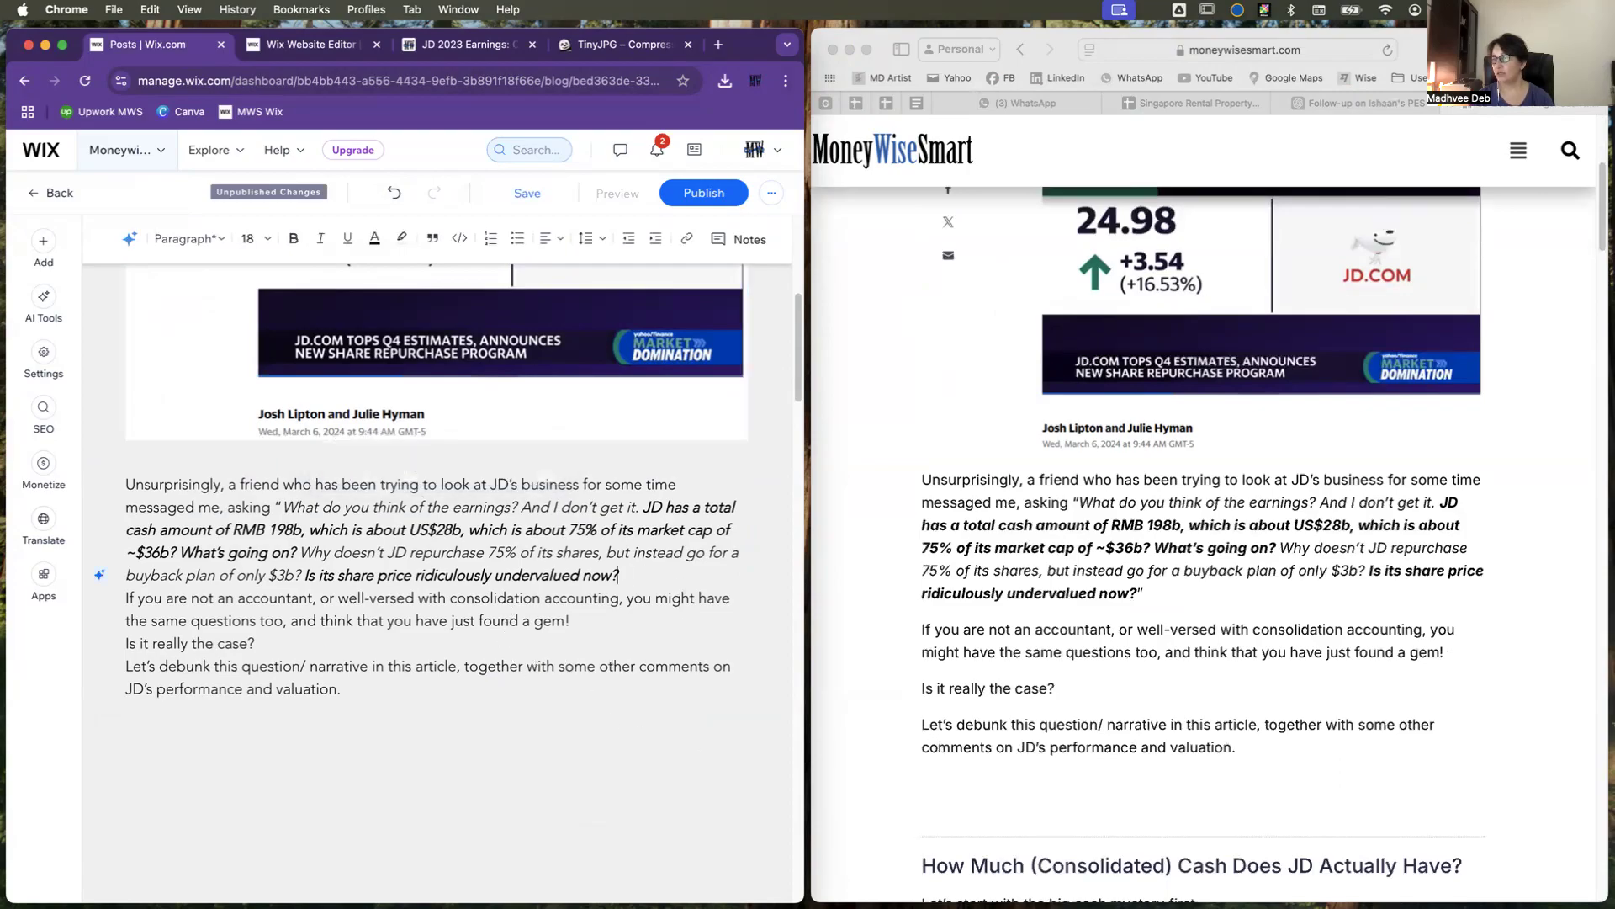
text(")
key(Return)
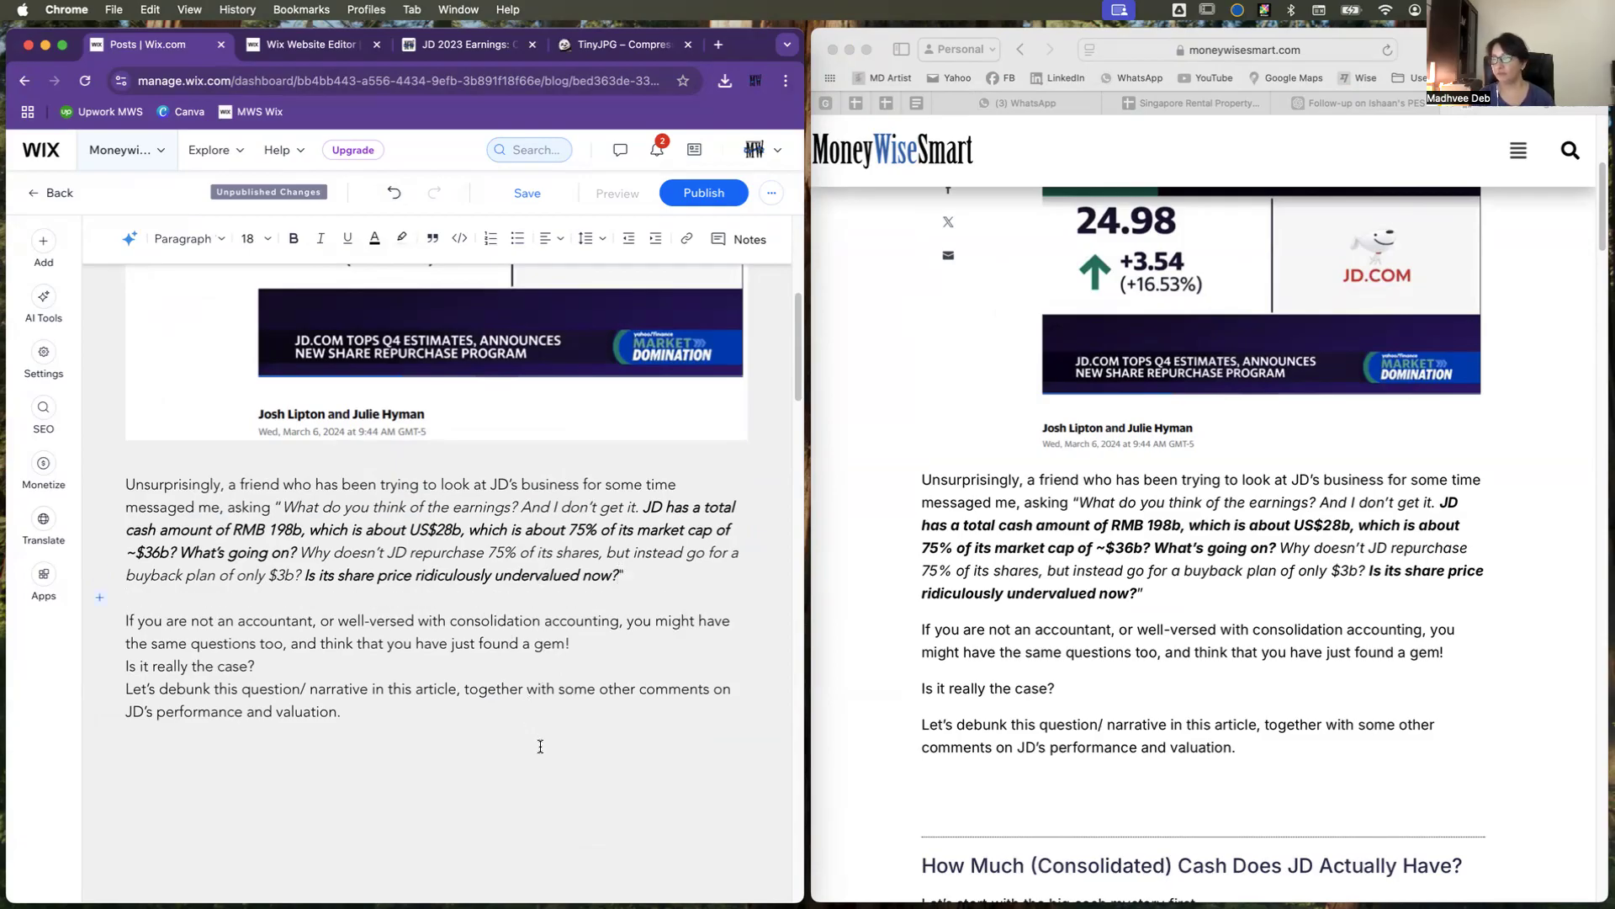
click(353, 673)
key(Return)
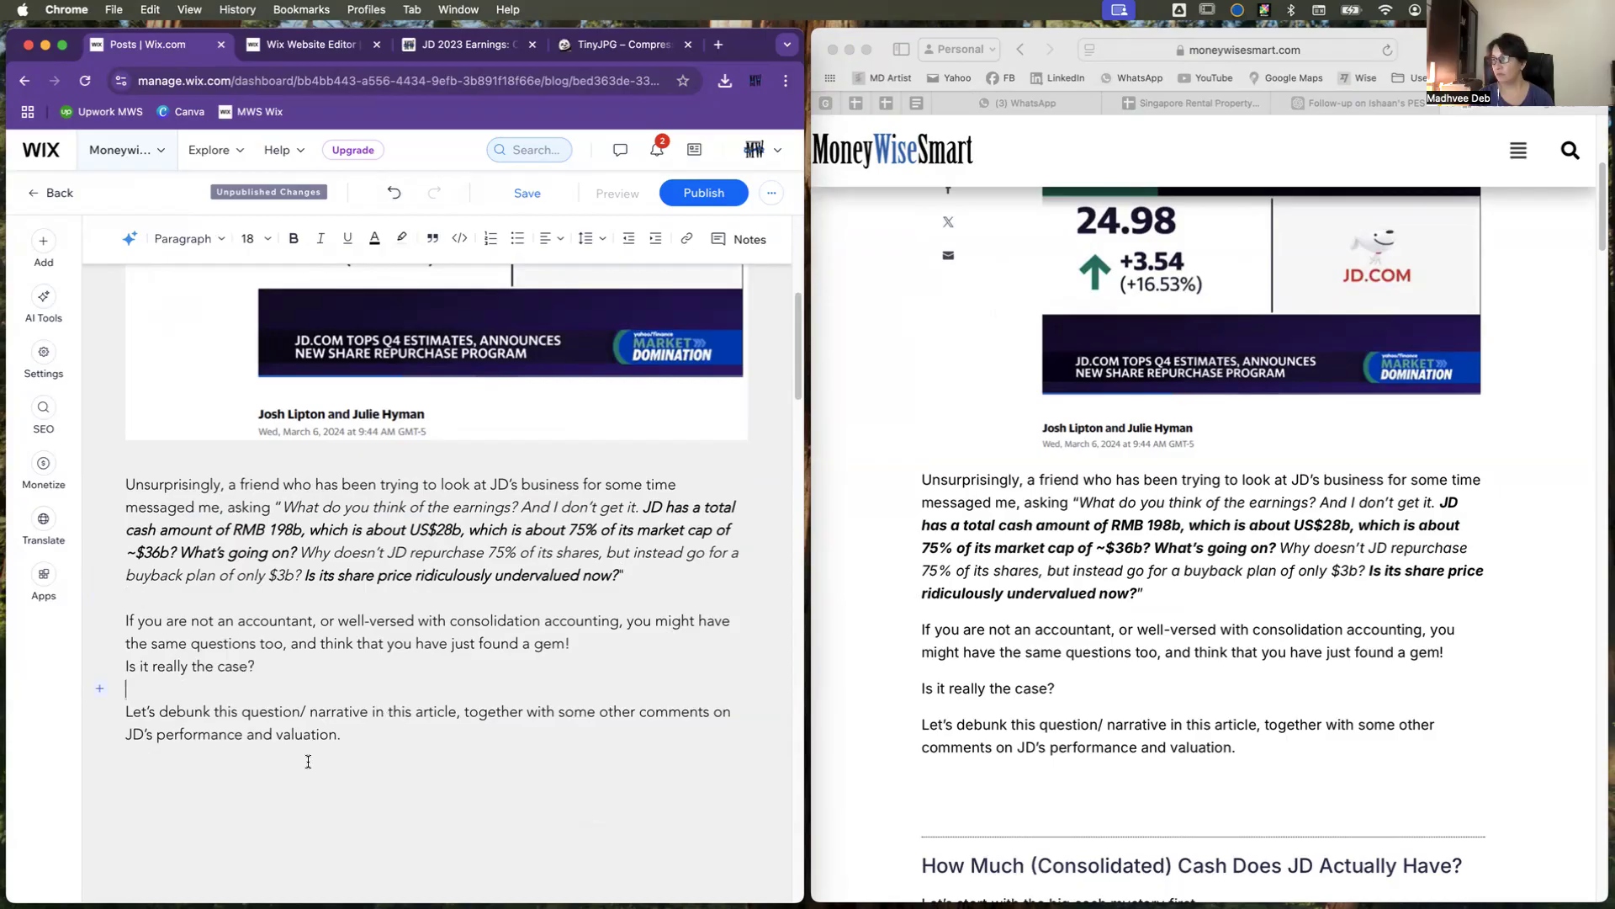
click(580, 643)
key(Return)
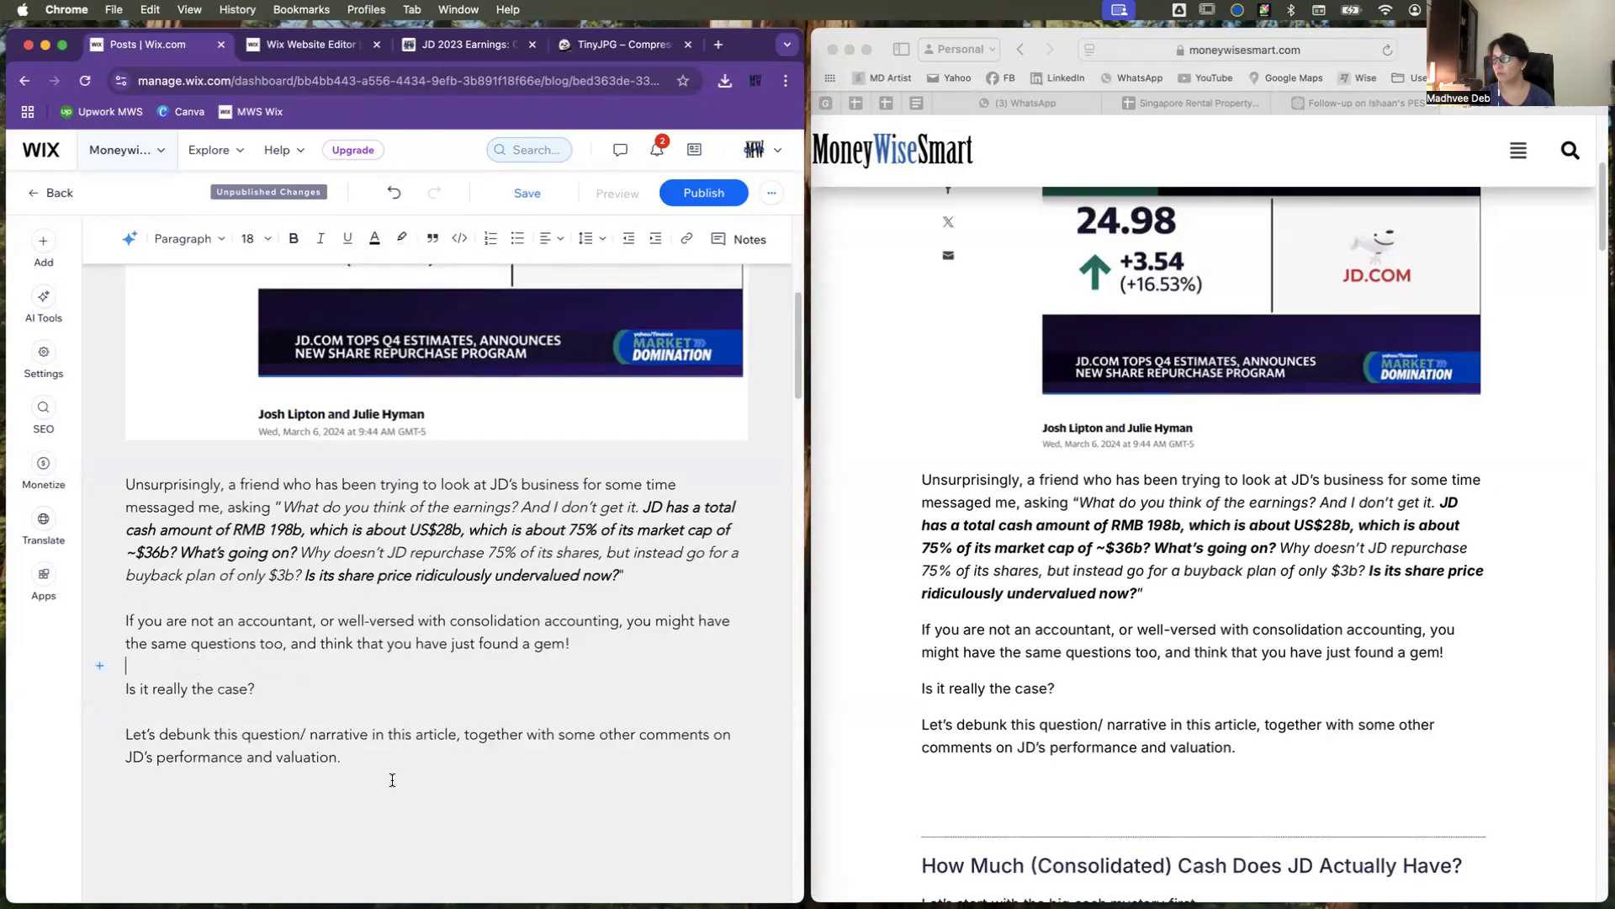
Step: Remove the extra blank lines above the heading "How Much (Consolidated) Cash Does JD Actually Have?"
scroll(392, 780, down, 3)
scroll(1026, 730, down, 4)
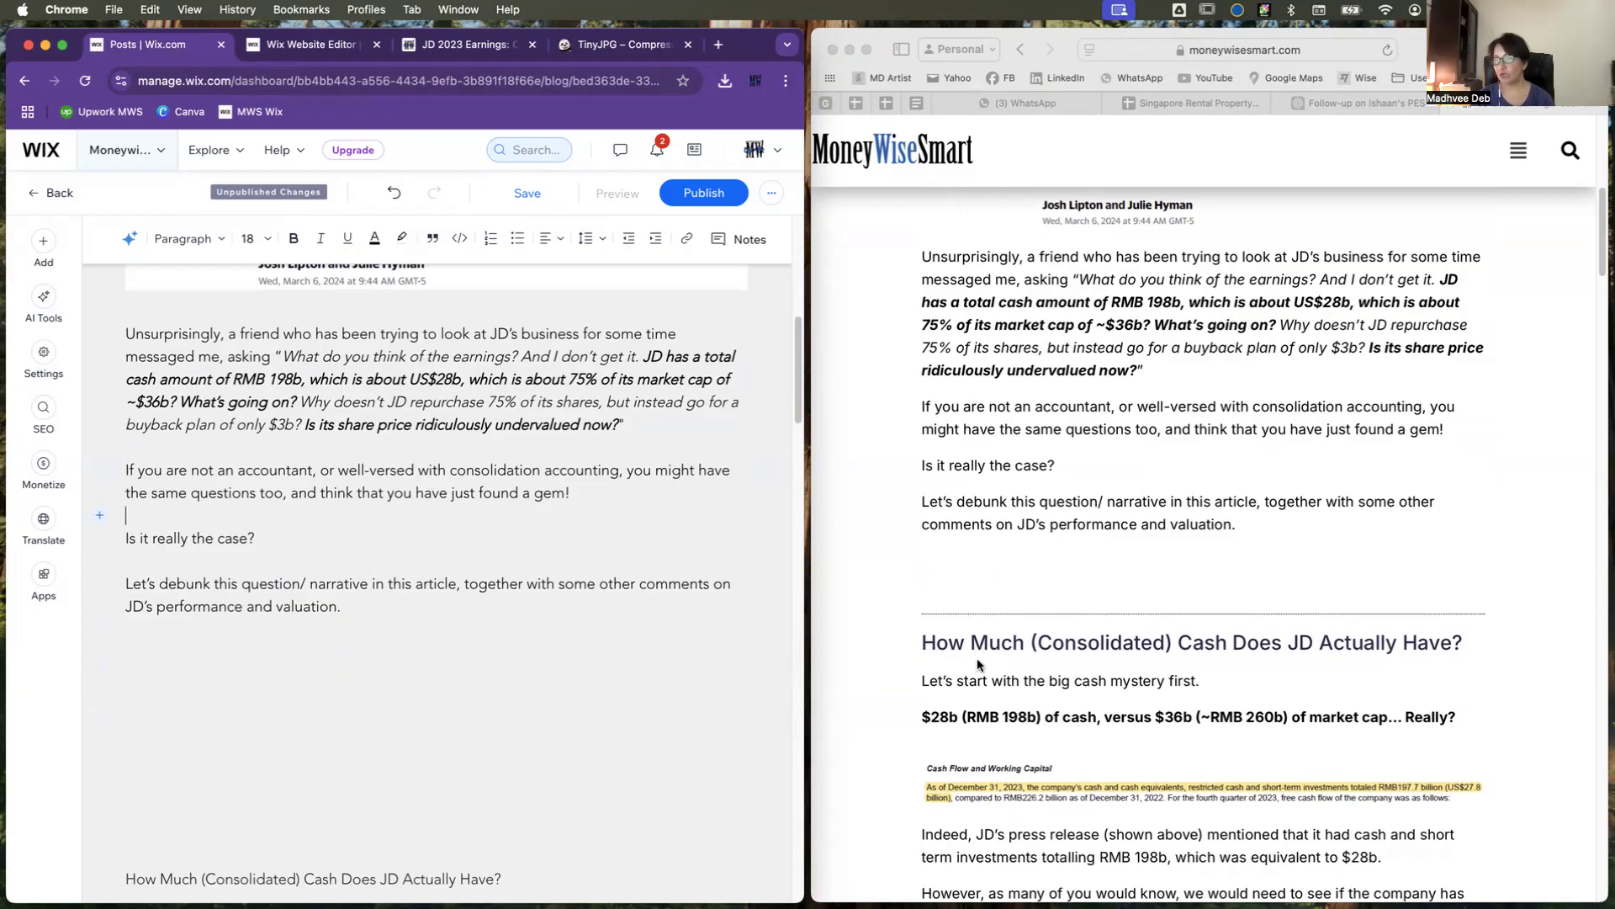
scroll(406, 776, down, 2)
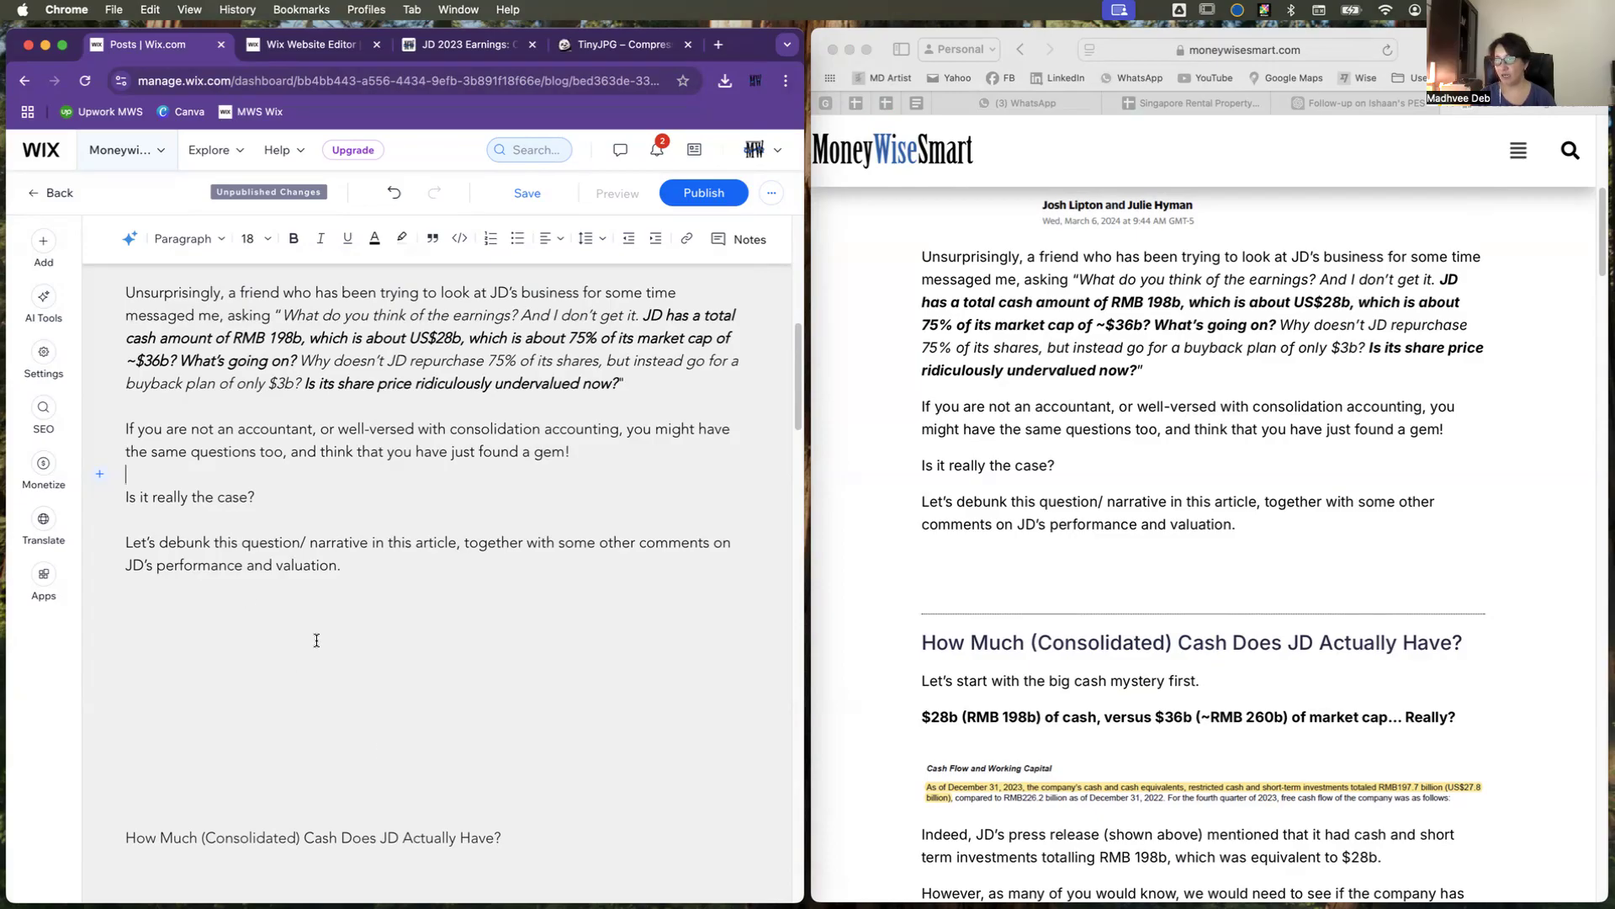
drag(131, 588, 194, 802)
key(BackSpace)
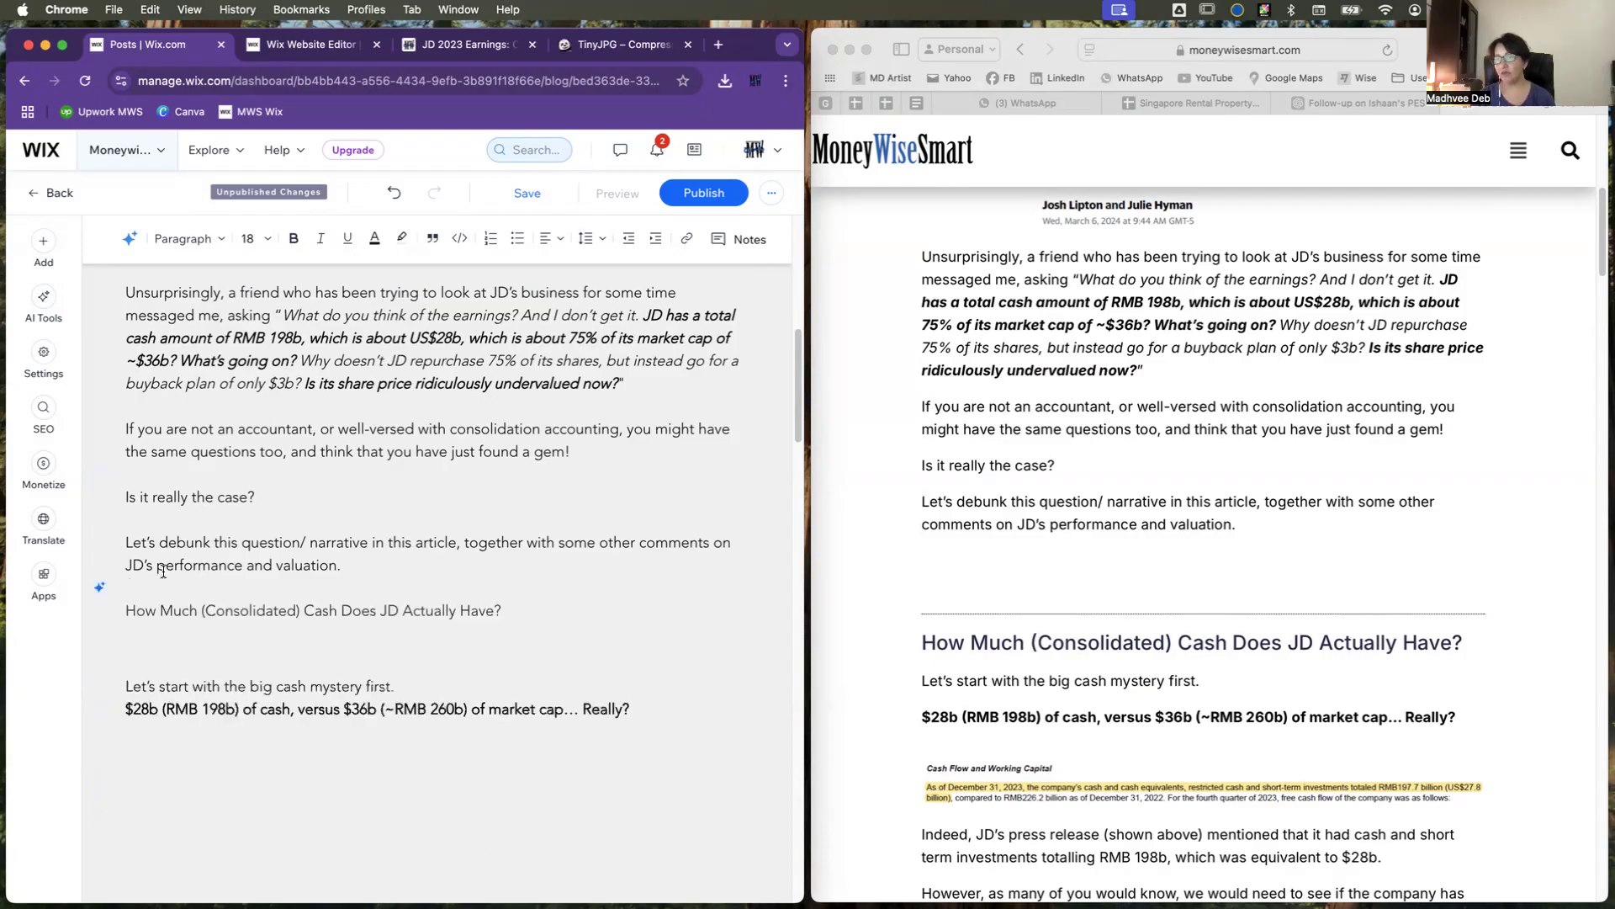
Step: Set the heading "How Much (Consolidated) Cash Does JD Actually Have?" to font size 36 and match all Heading 2 text to it
drag(507, 610, 129, 612)
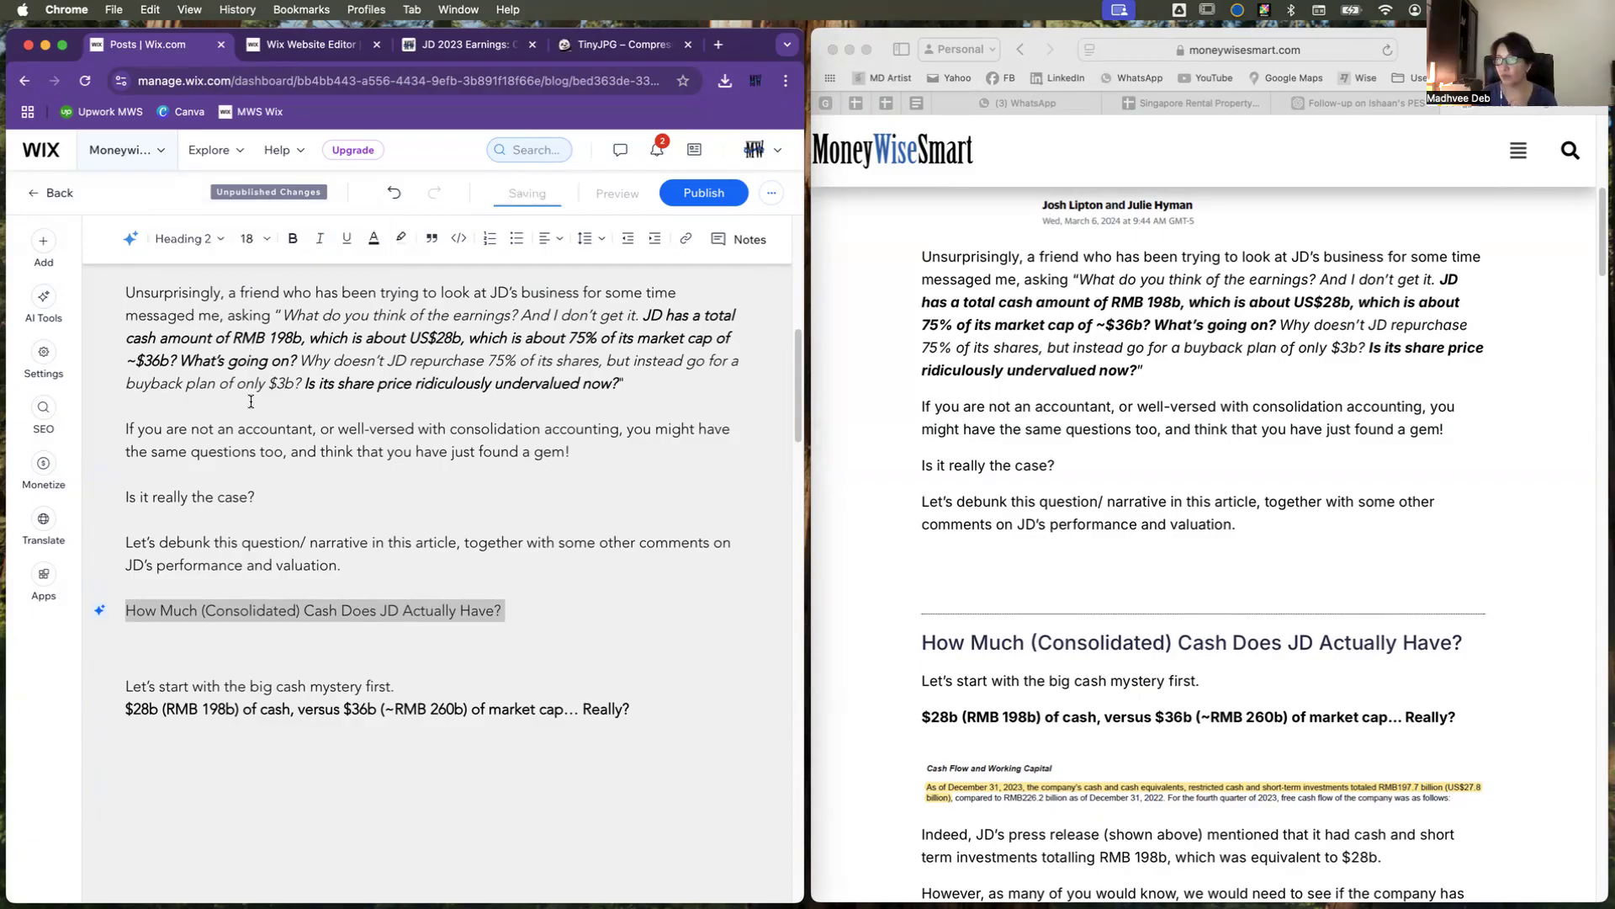
click(266, 242)
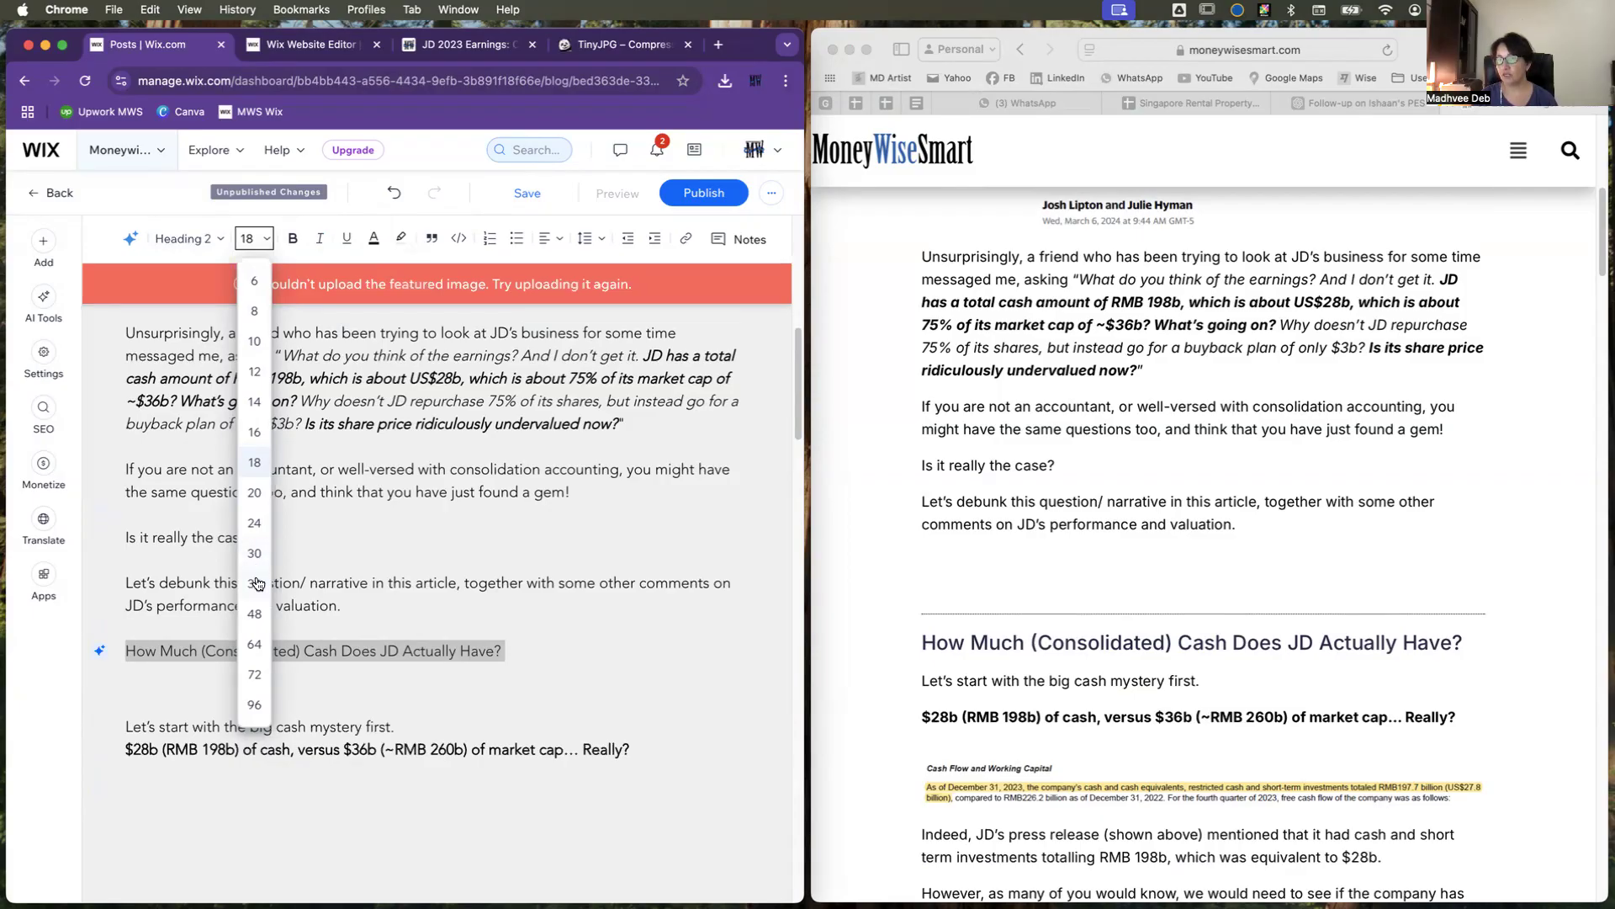
click(255, 584)
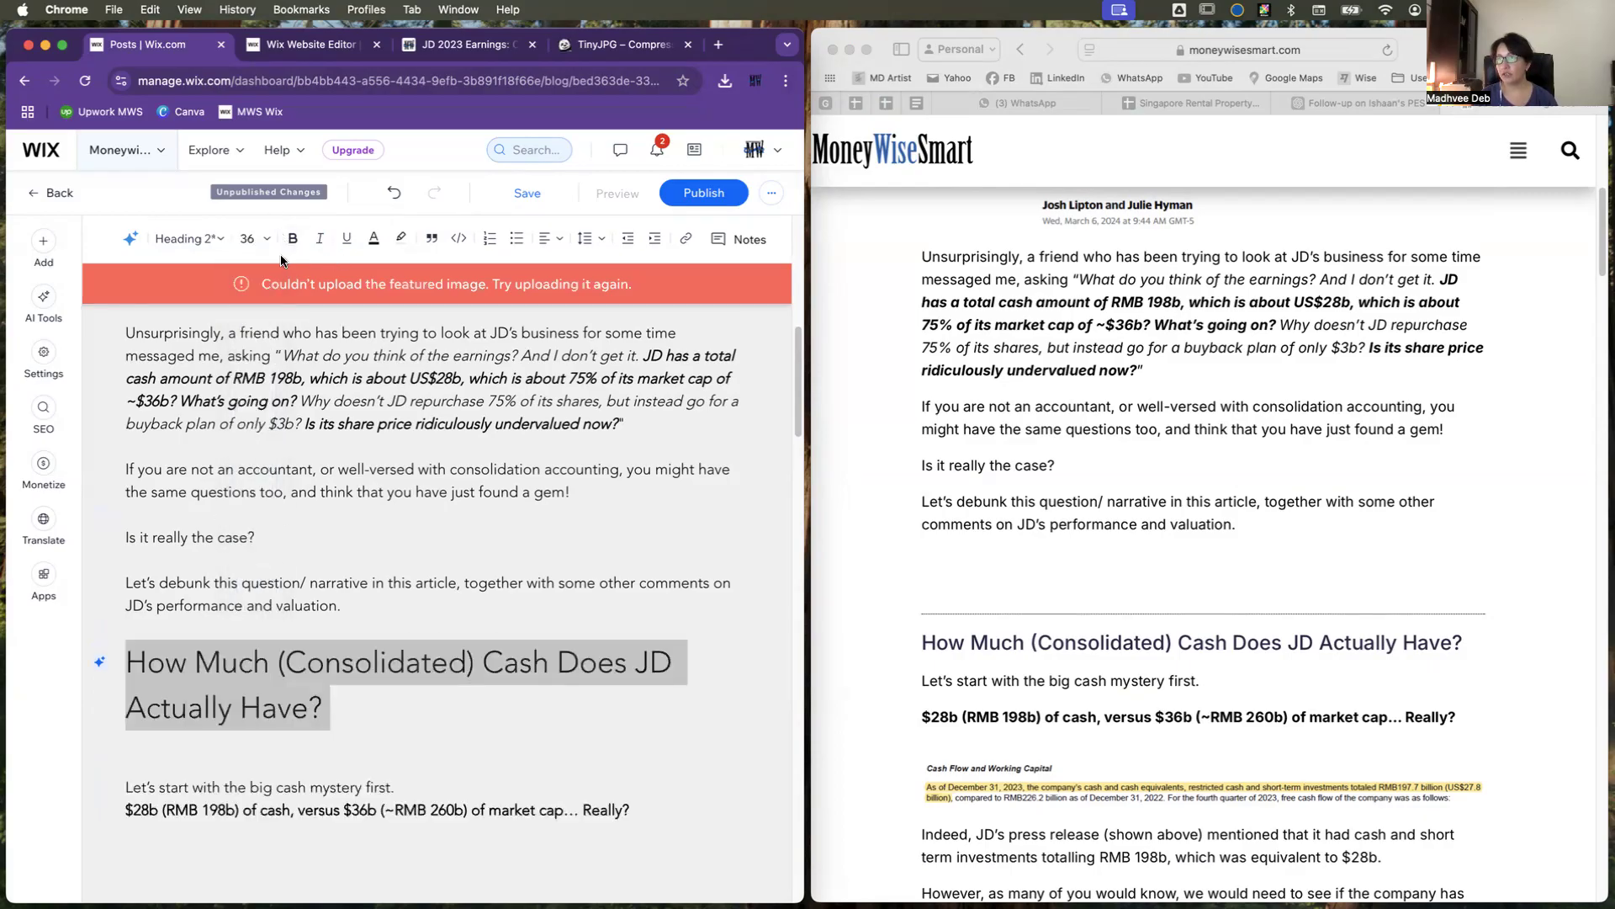
click(220, 240)
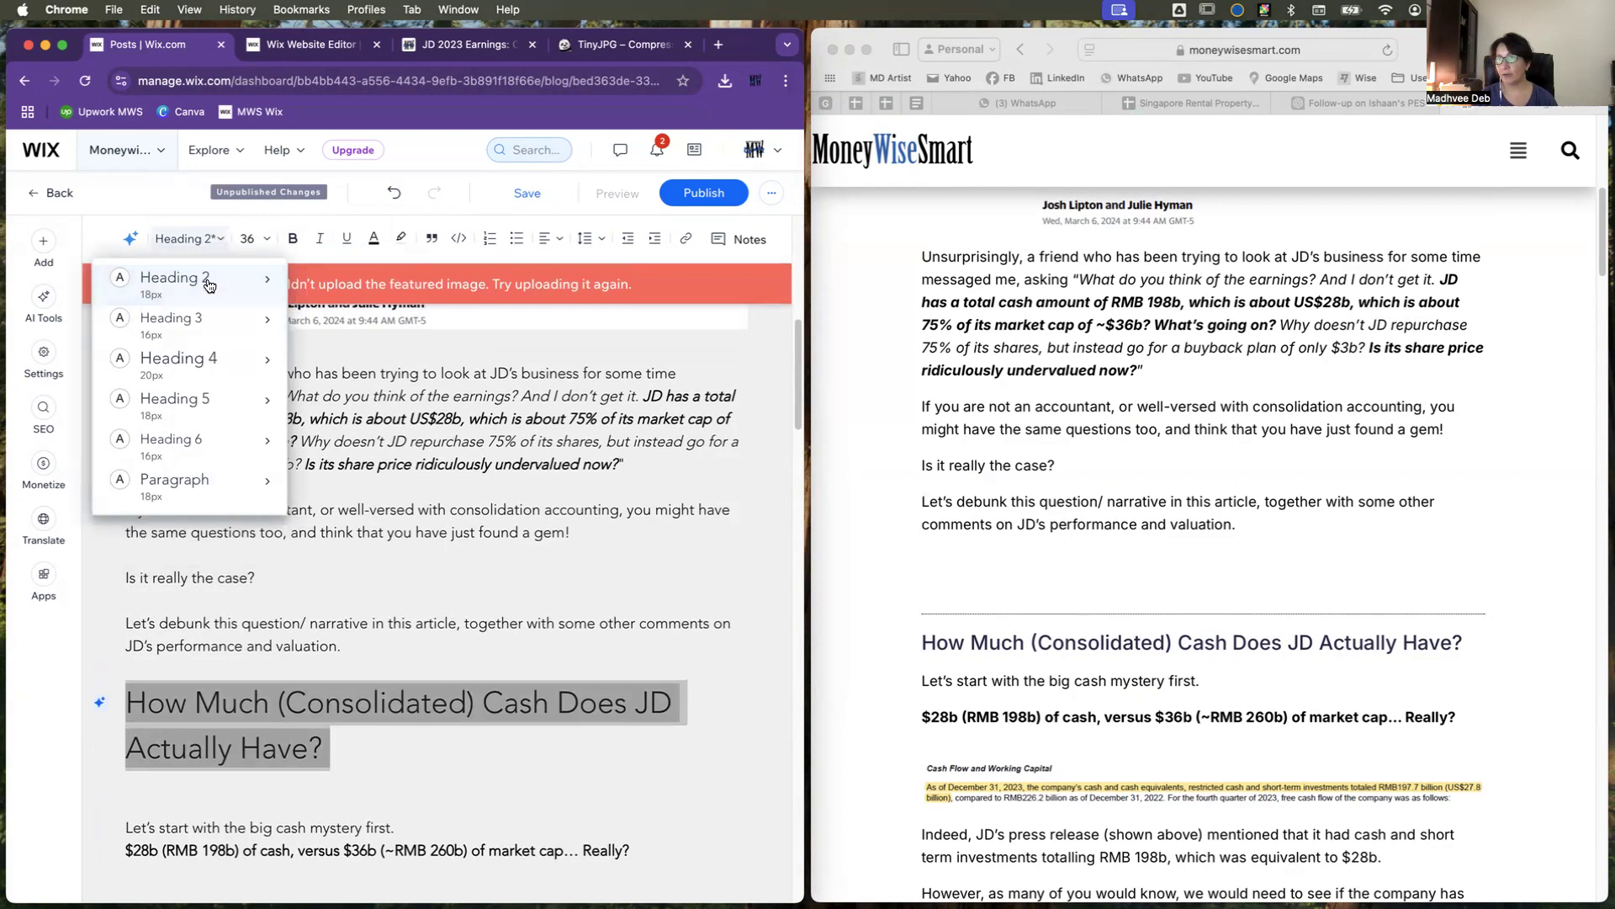
mouse_move(209, 286)
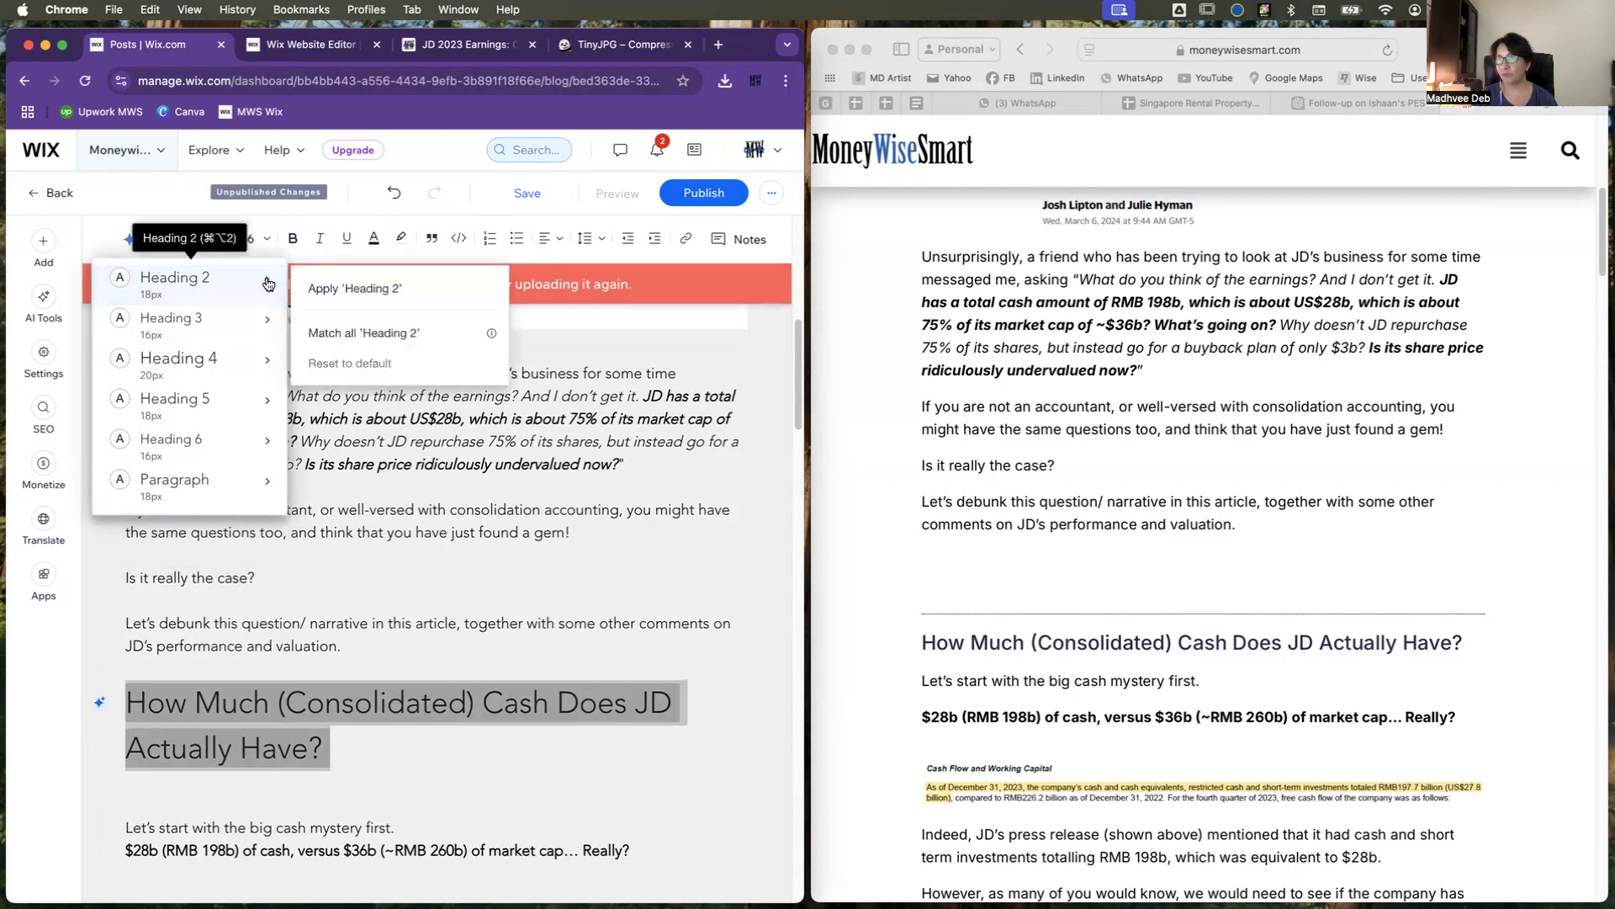
click(390, 336)
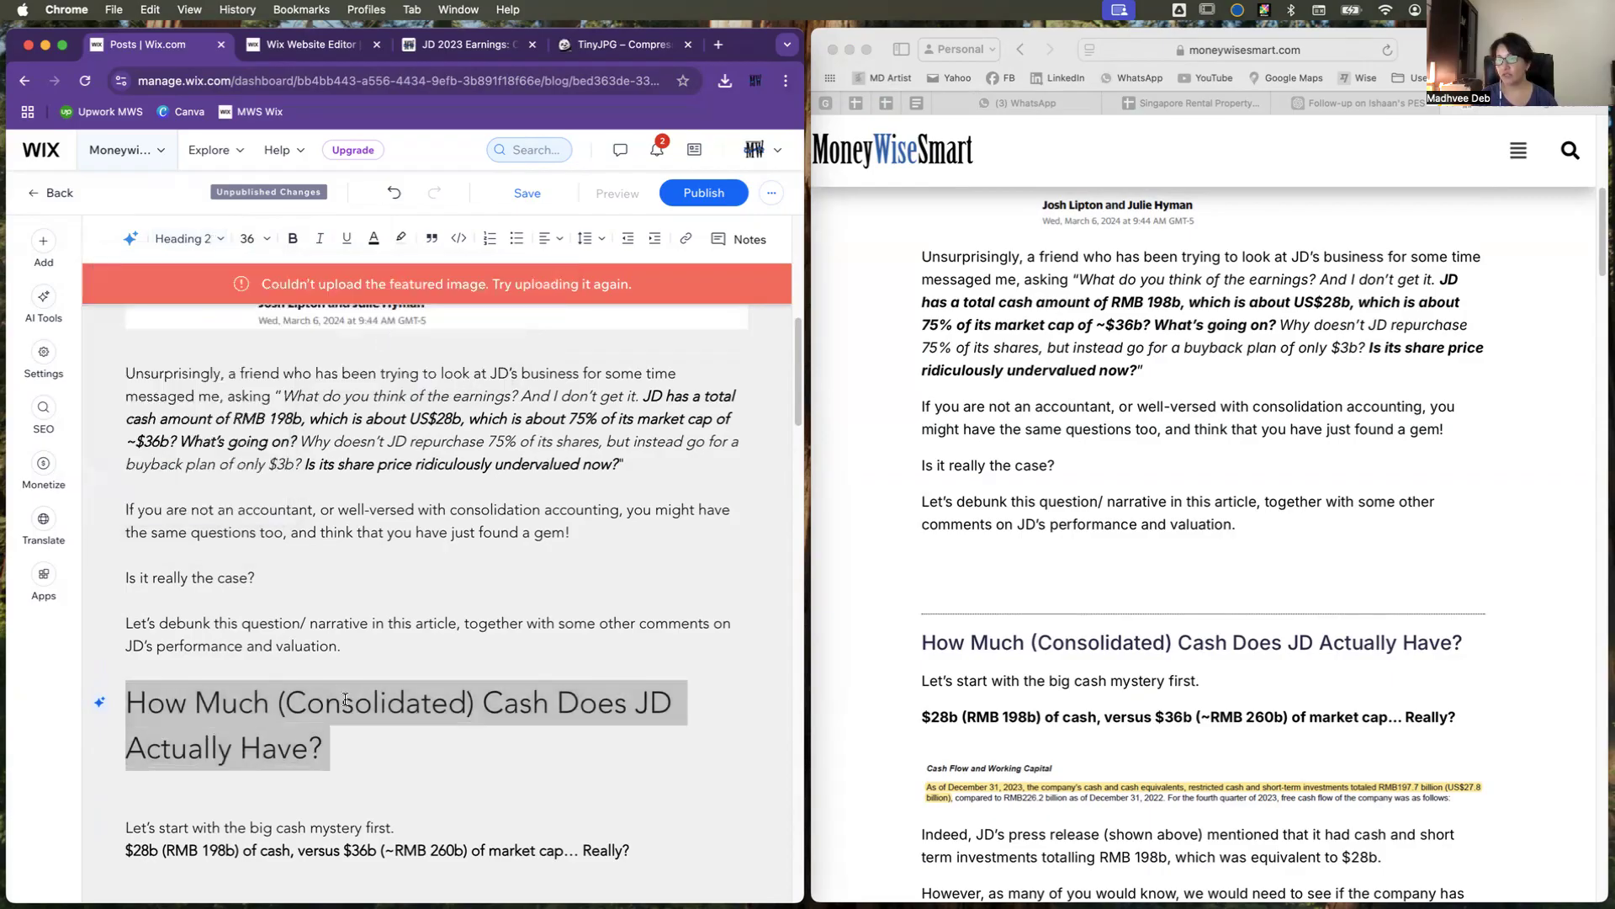
scroll(351, 704, down, 3)
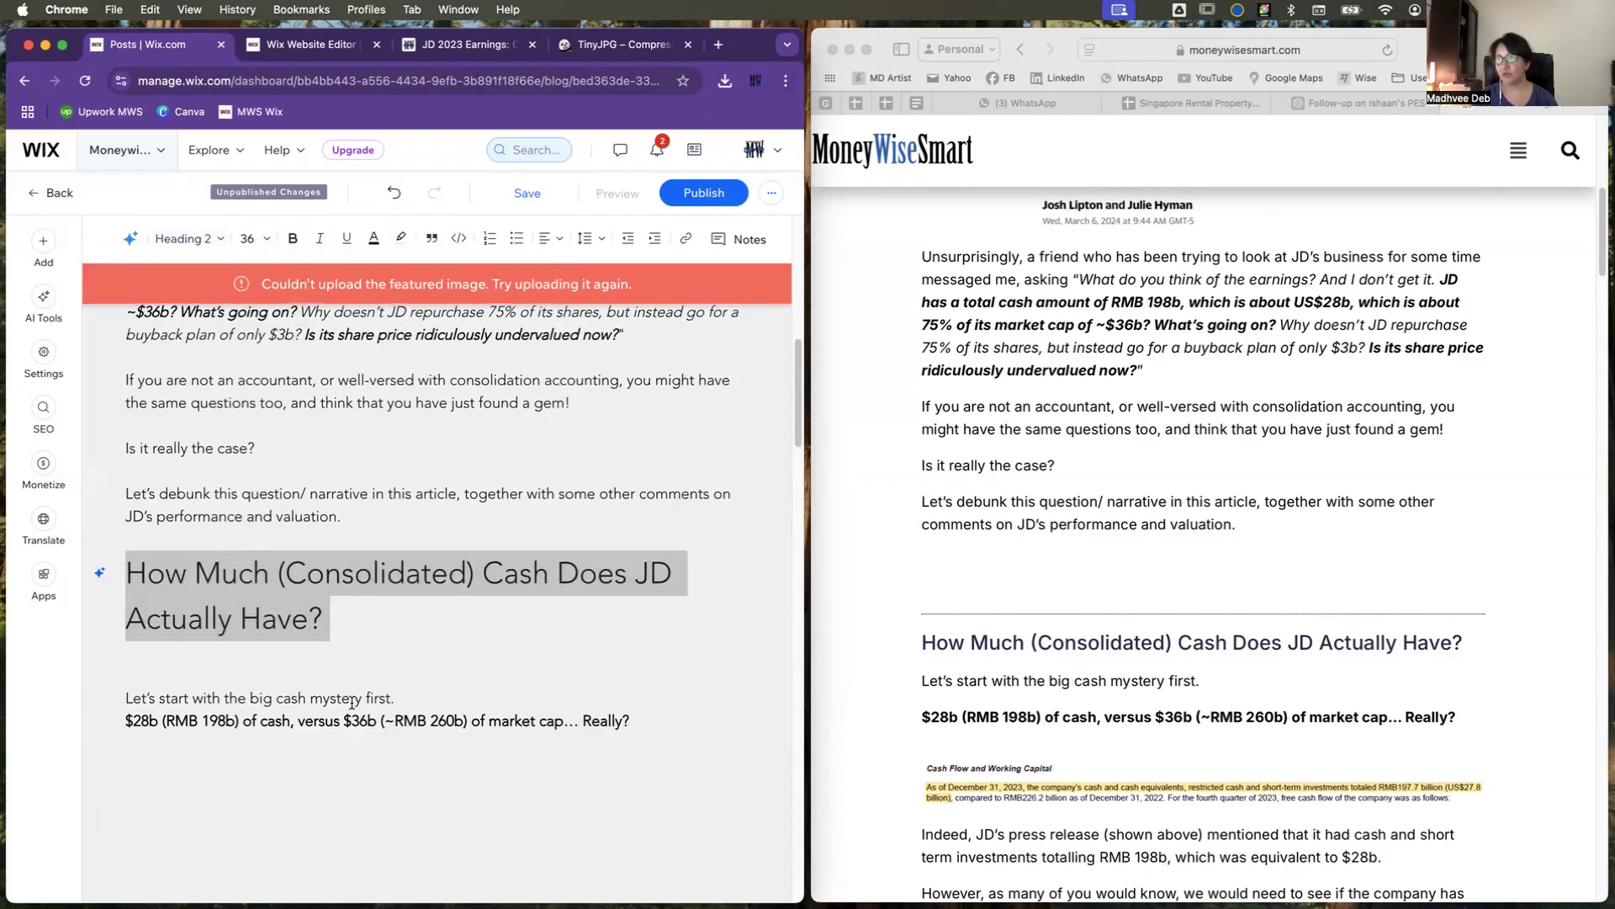
Step: Remove the blank line below the heading "How Much (Consolidated) Cash Does JD Actually Have?"
scroll(352, 702, down, 2)
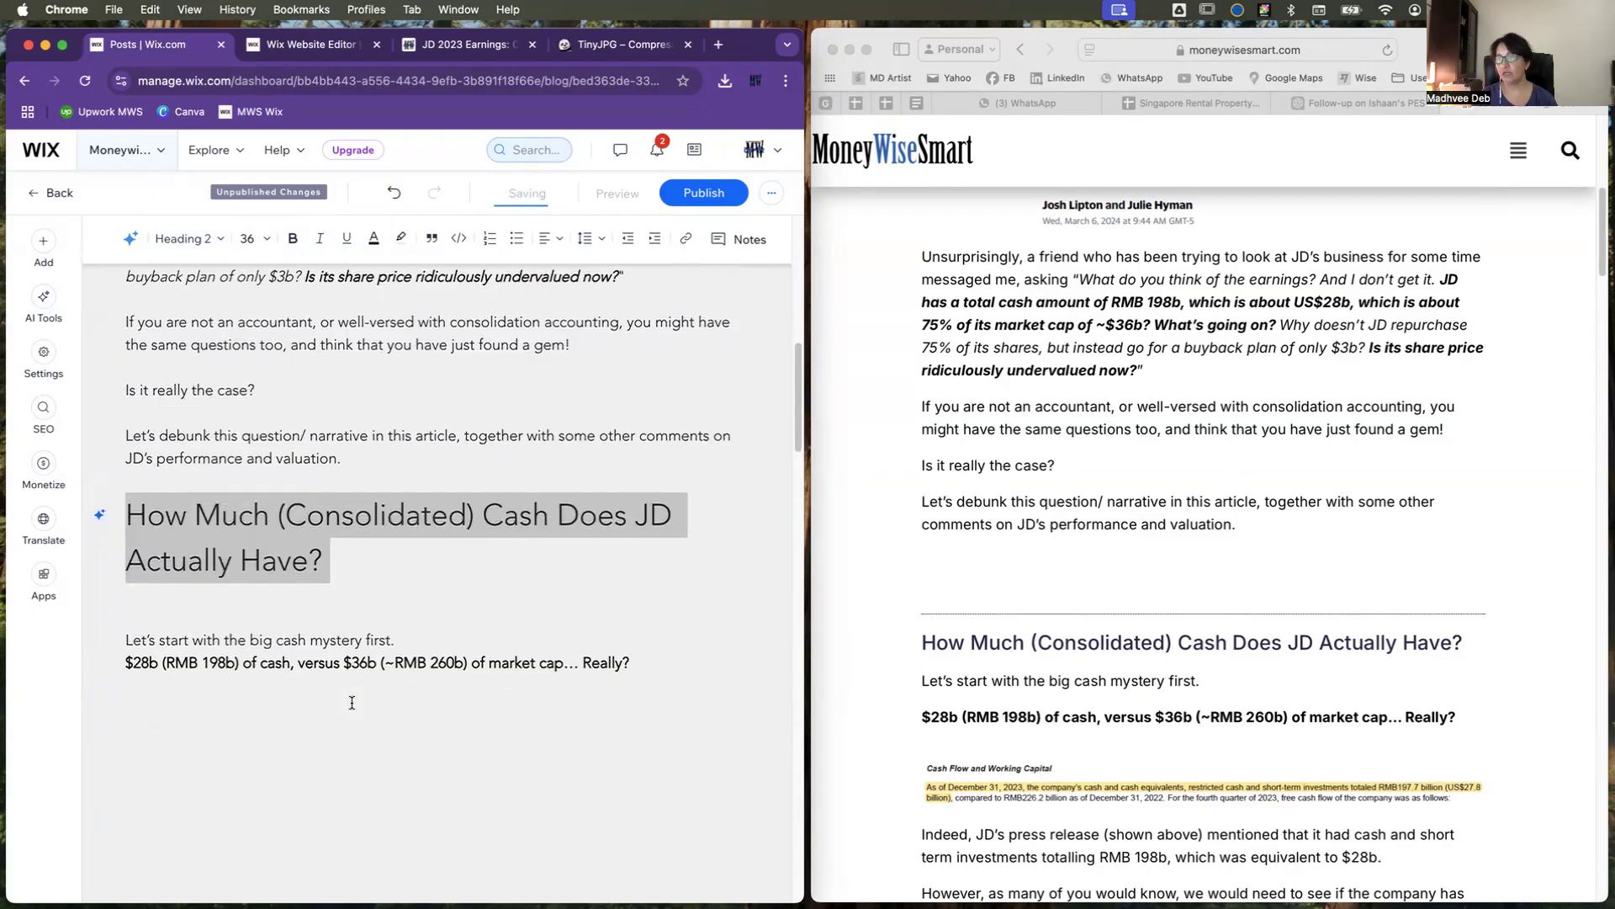
click(259, 612)
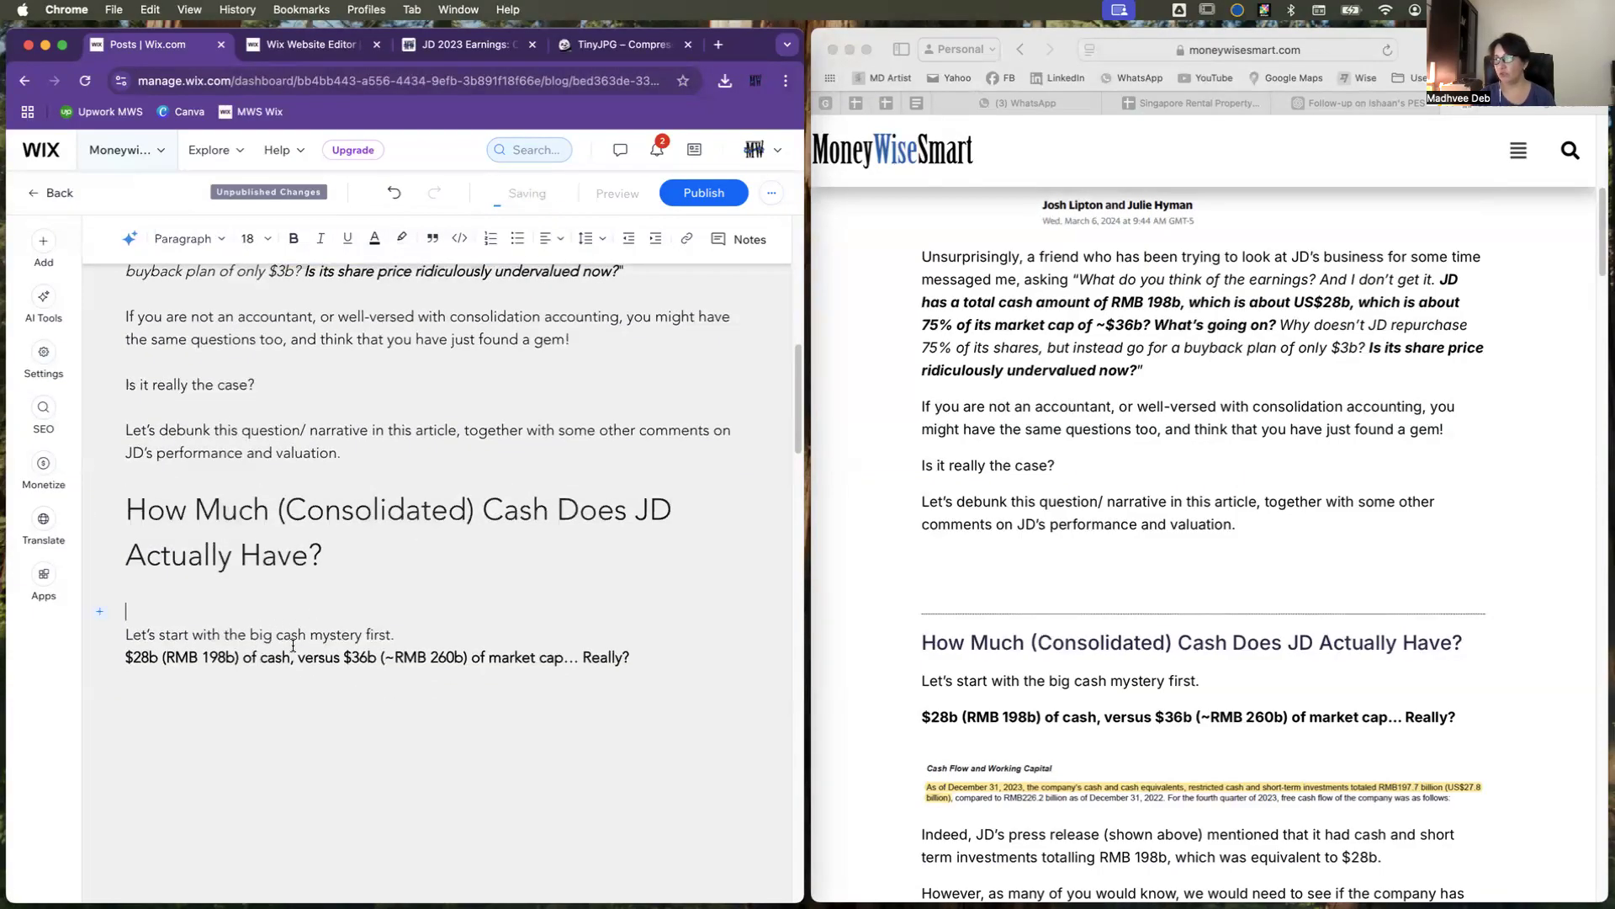
key(BackSpace)
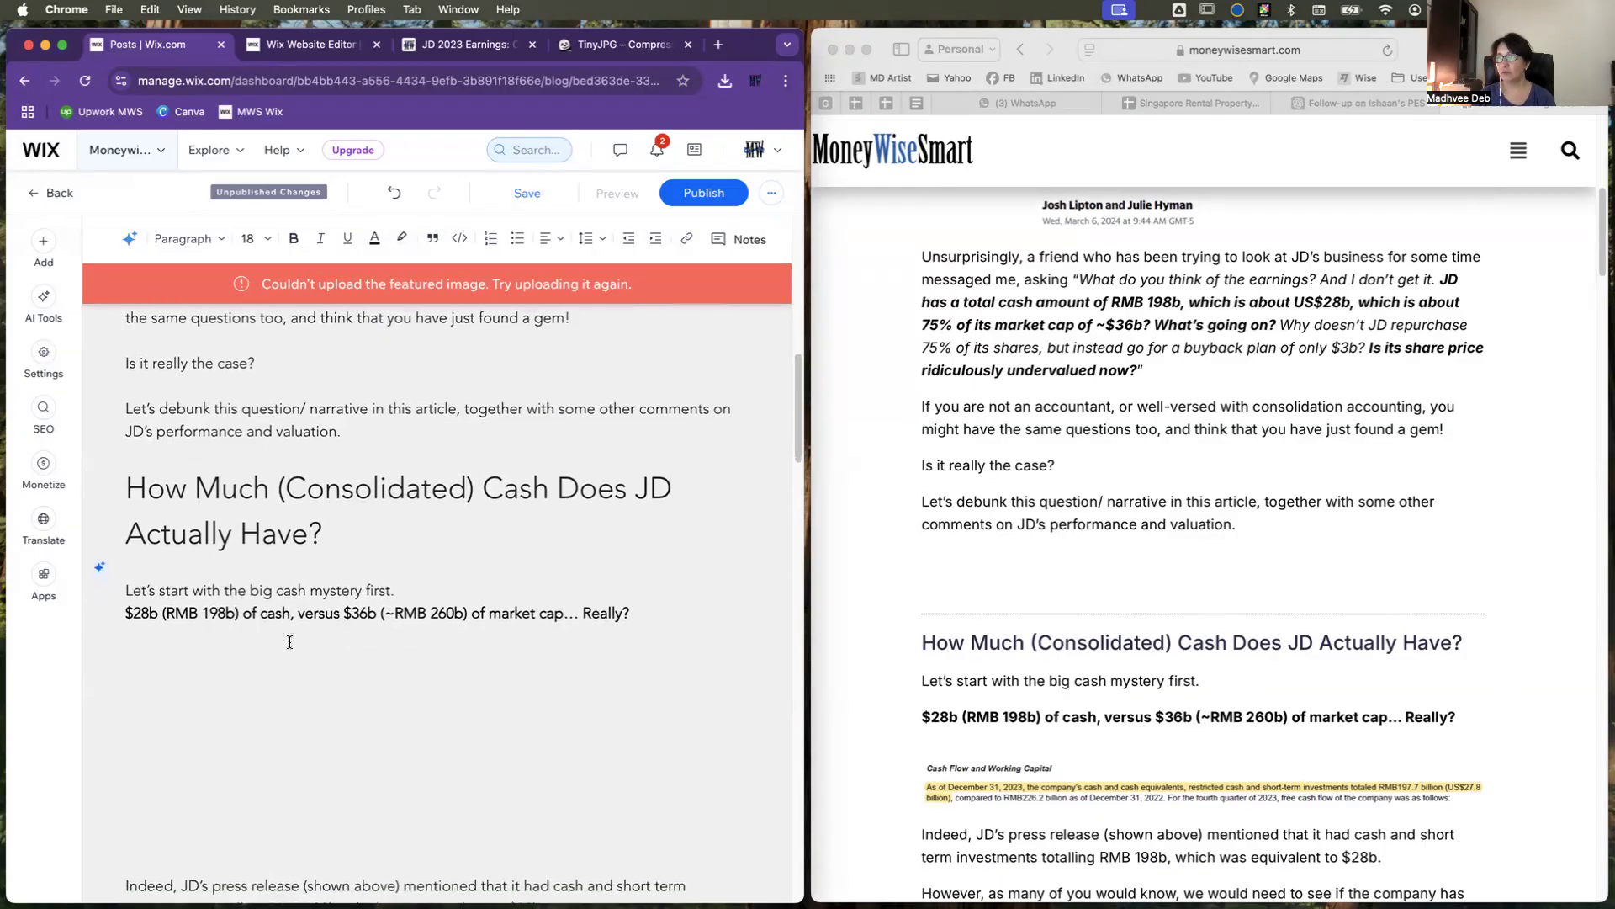
Step: Match the original post's spacing with a blank line after "Let's start with the big cash mystery first."
scroll(289, 642, down, 3)
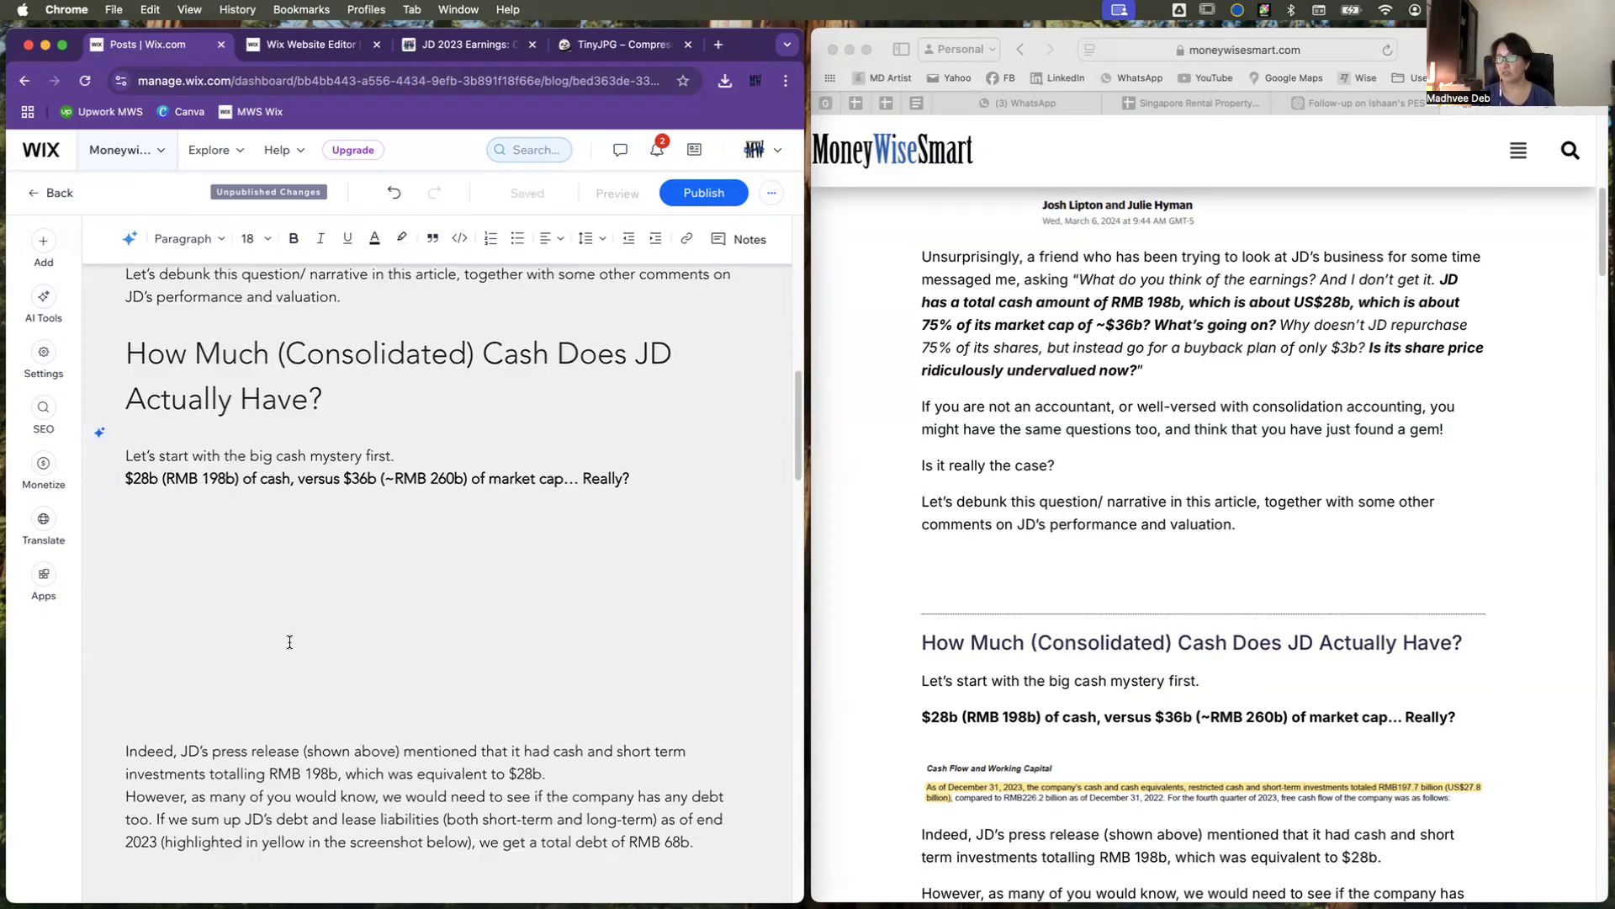
scroll(290, 642, down, 1)
scroll(290, 642, down, 1)
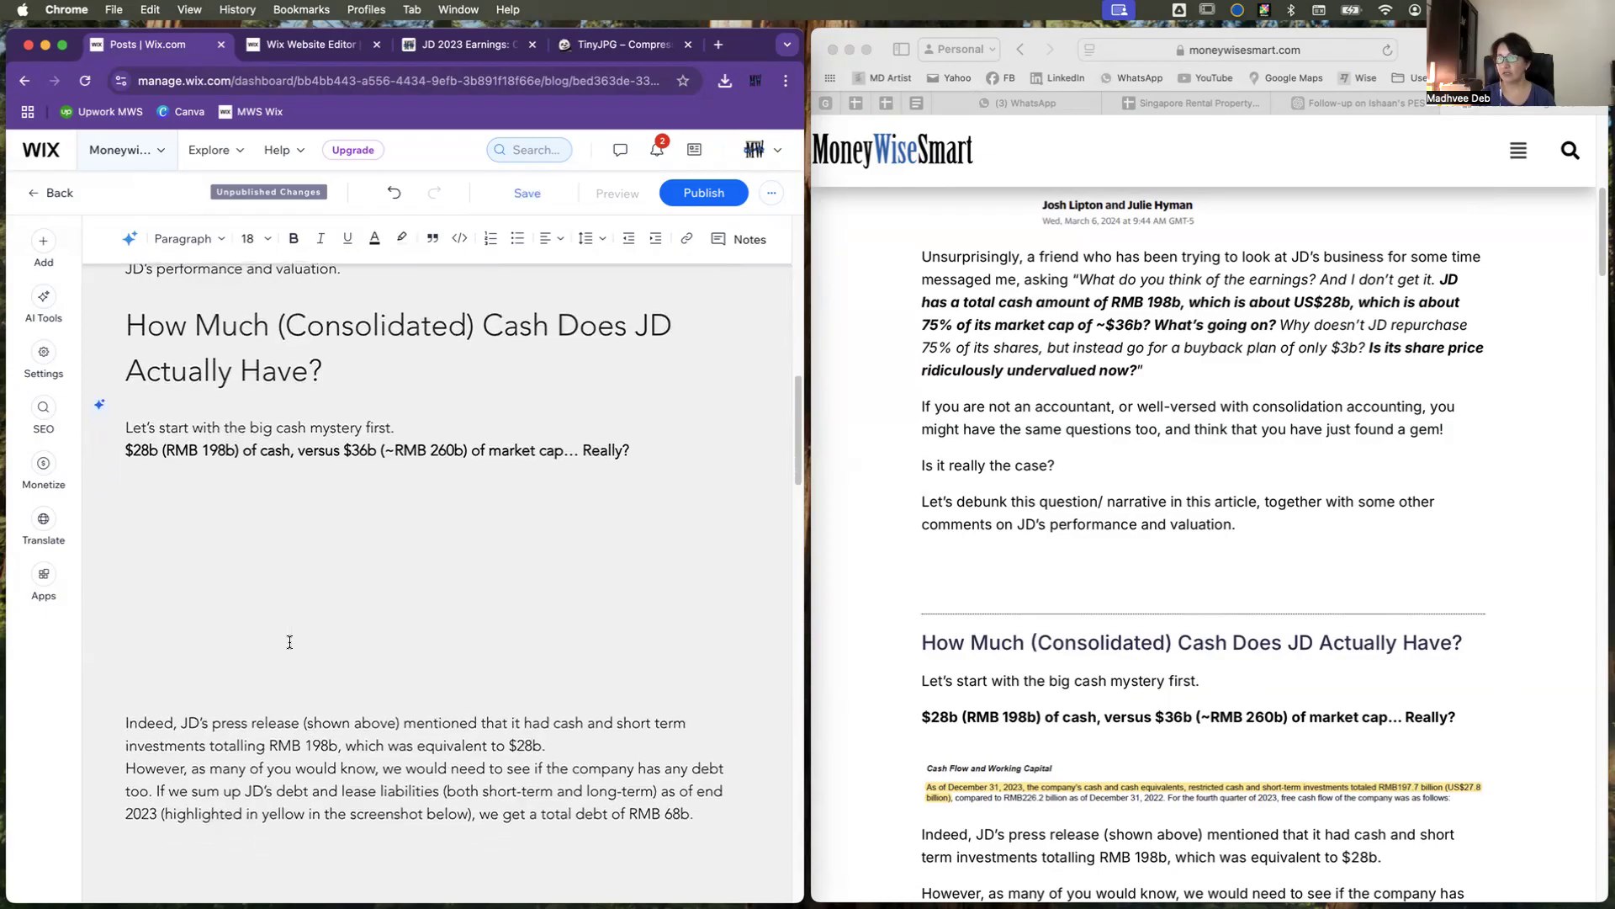
scroll(290, 642, down, 1)
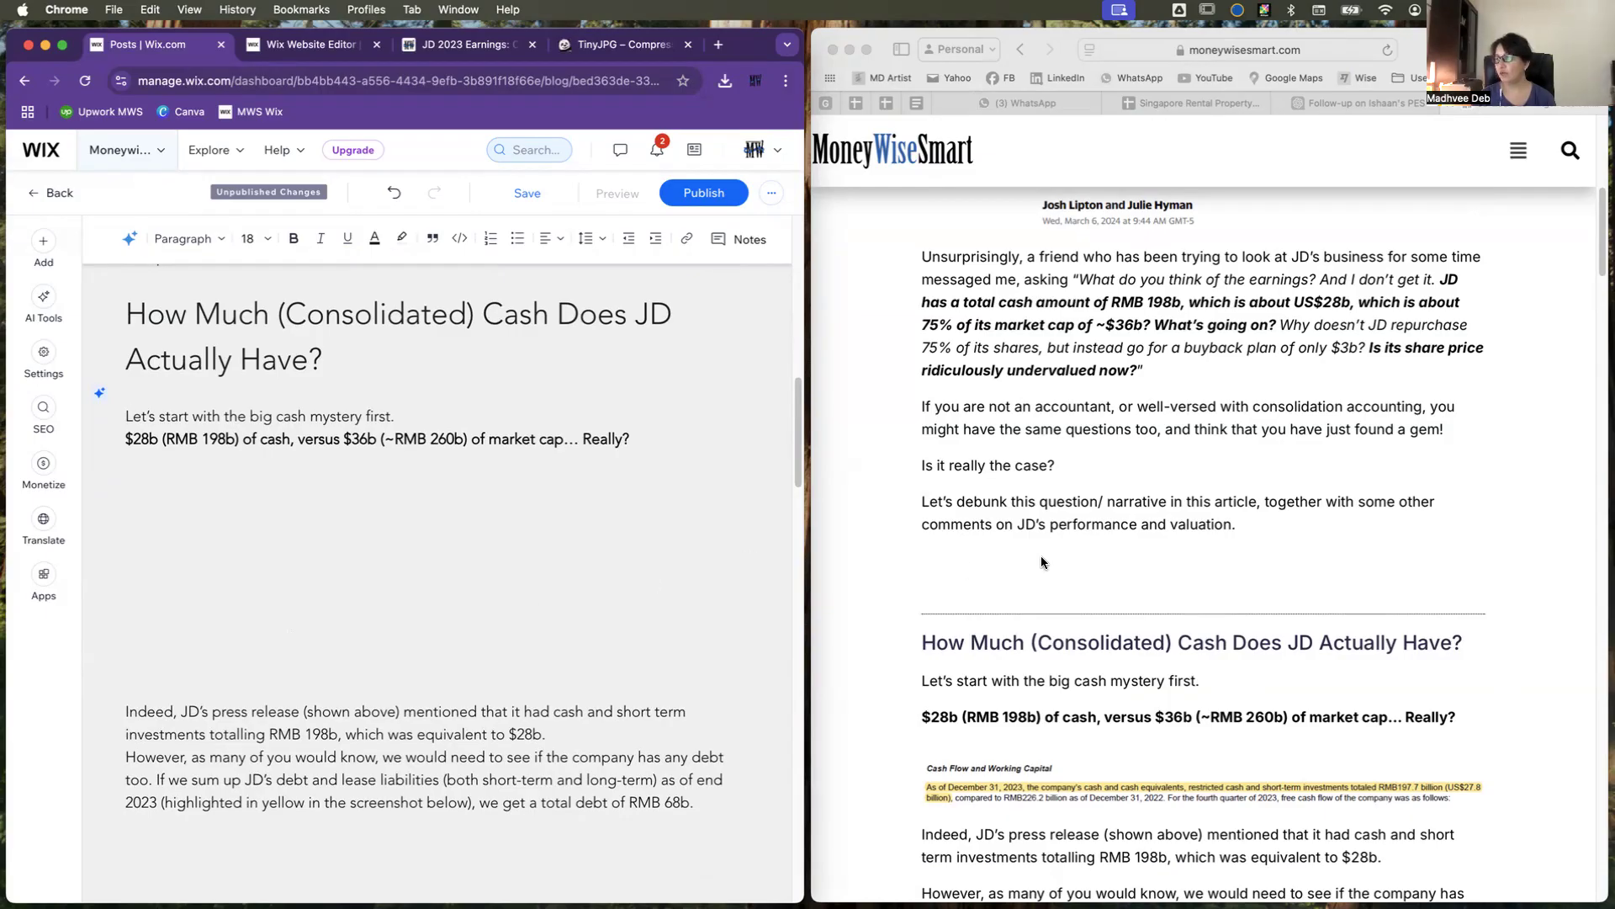
scroll(1001, 547, down, 5)
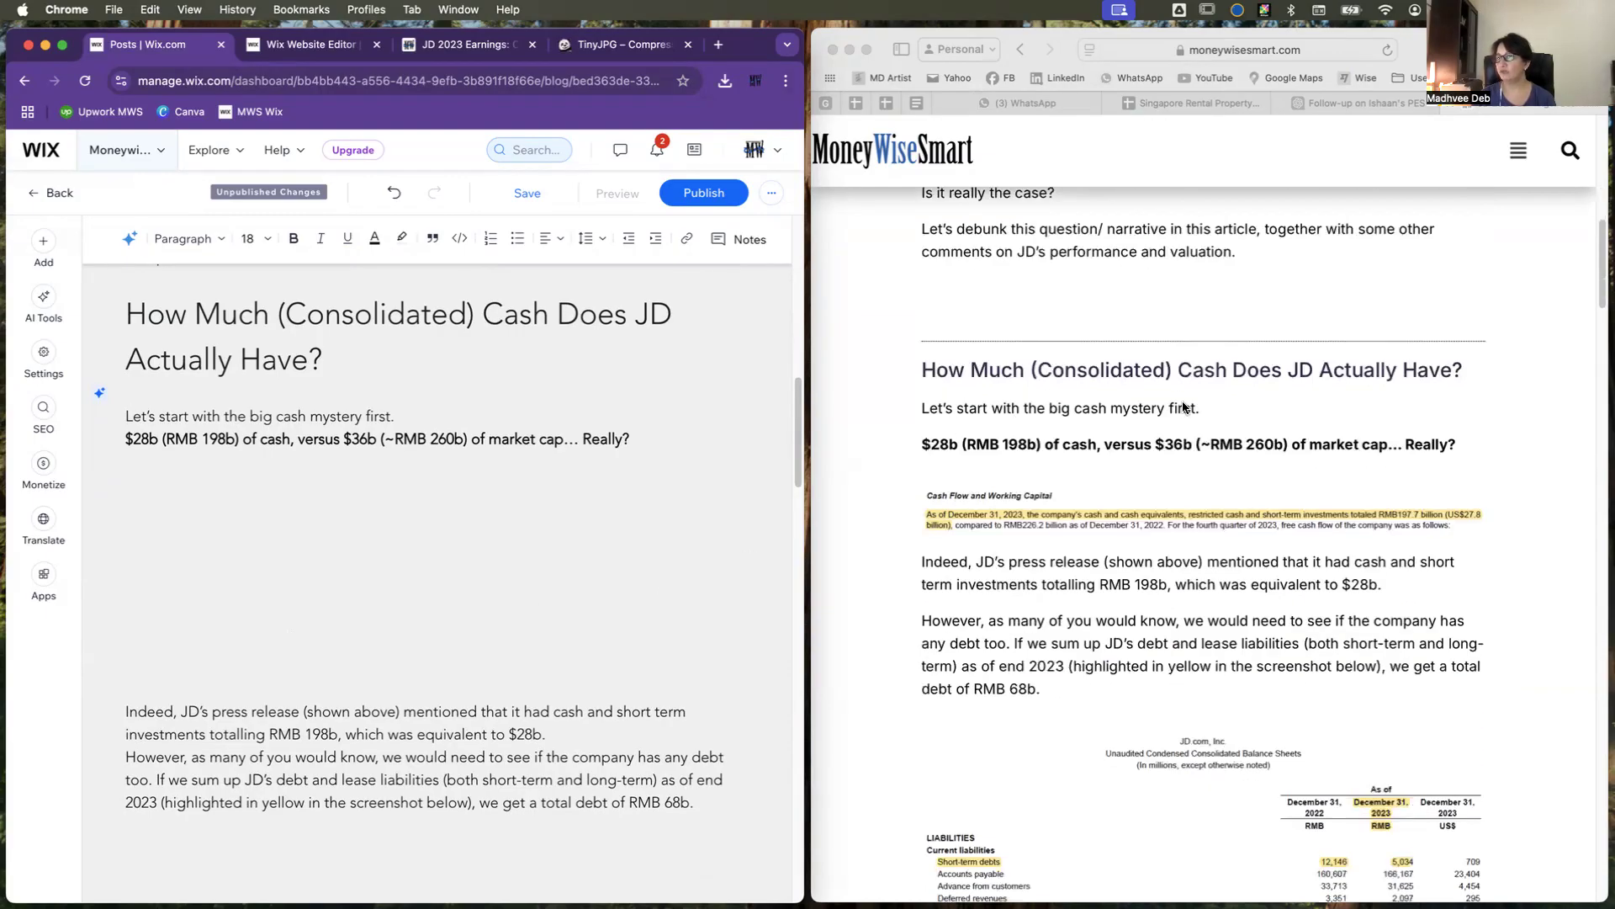
click(419, 414)
key(Return)
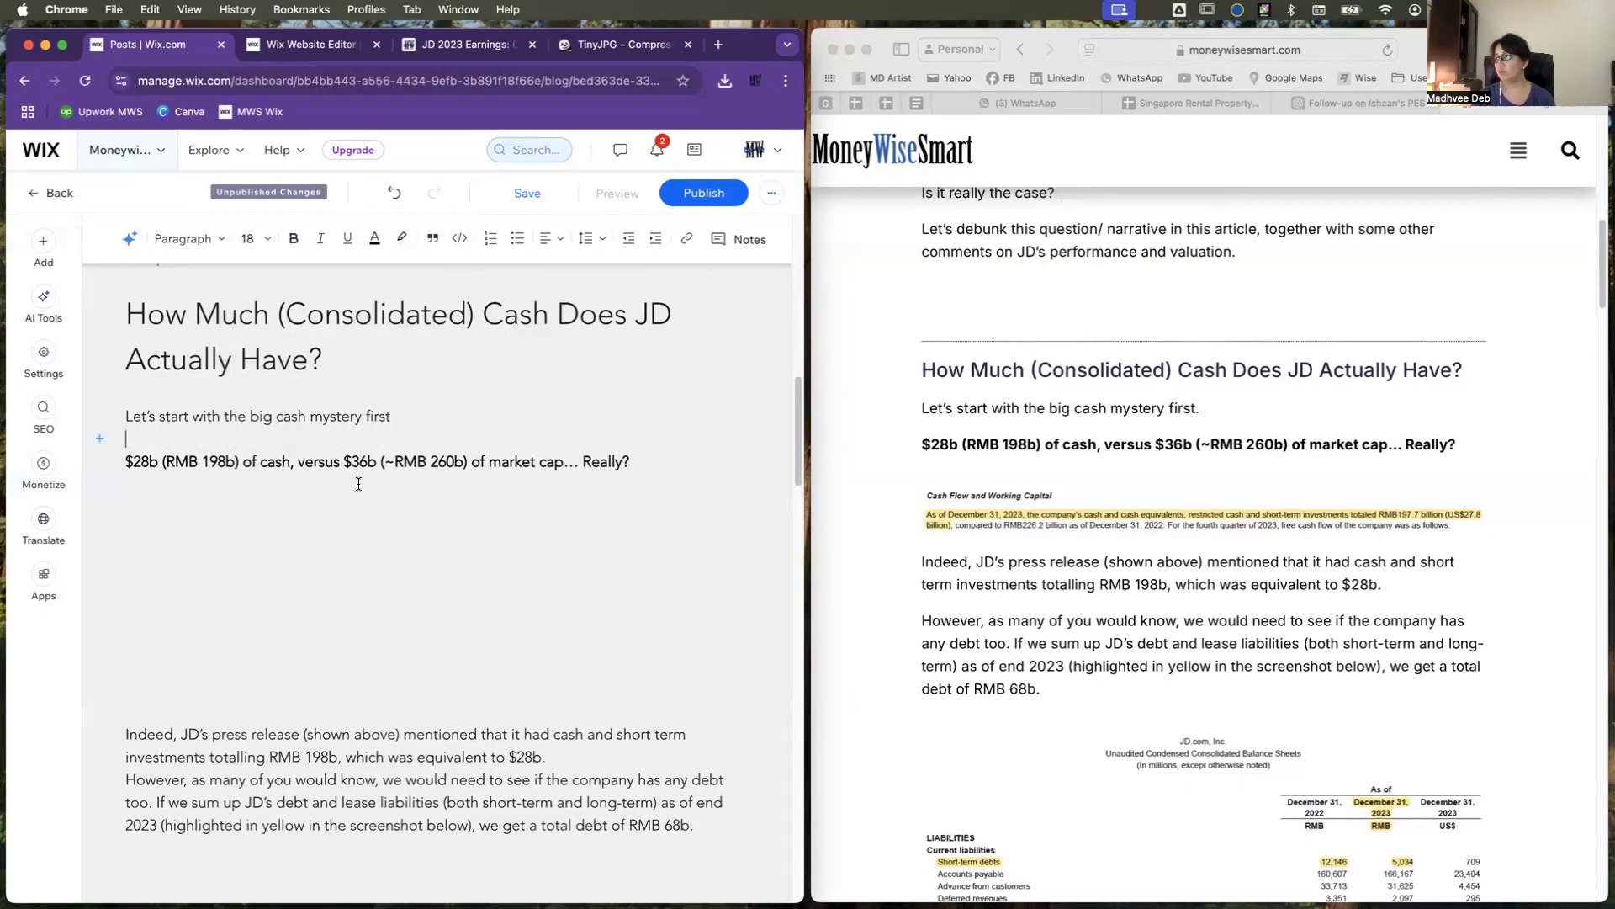
click(404, 417)
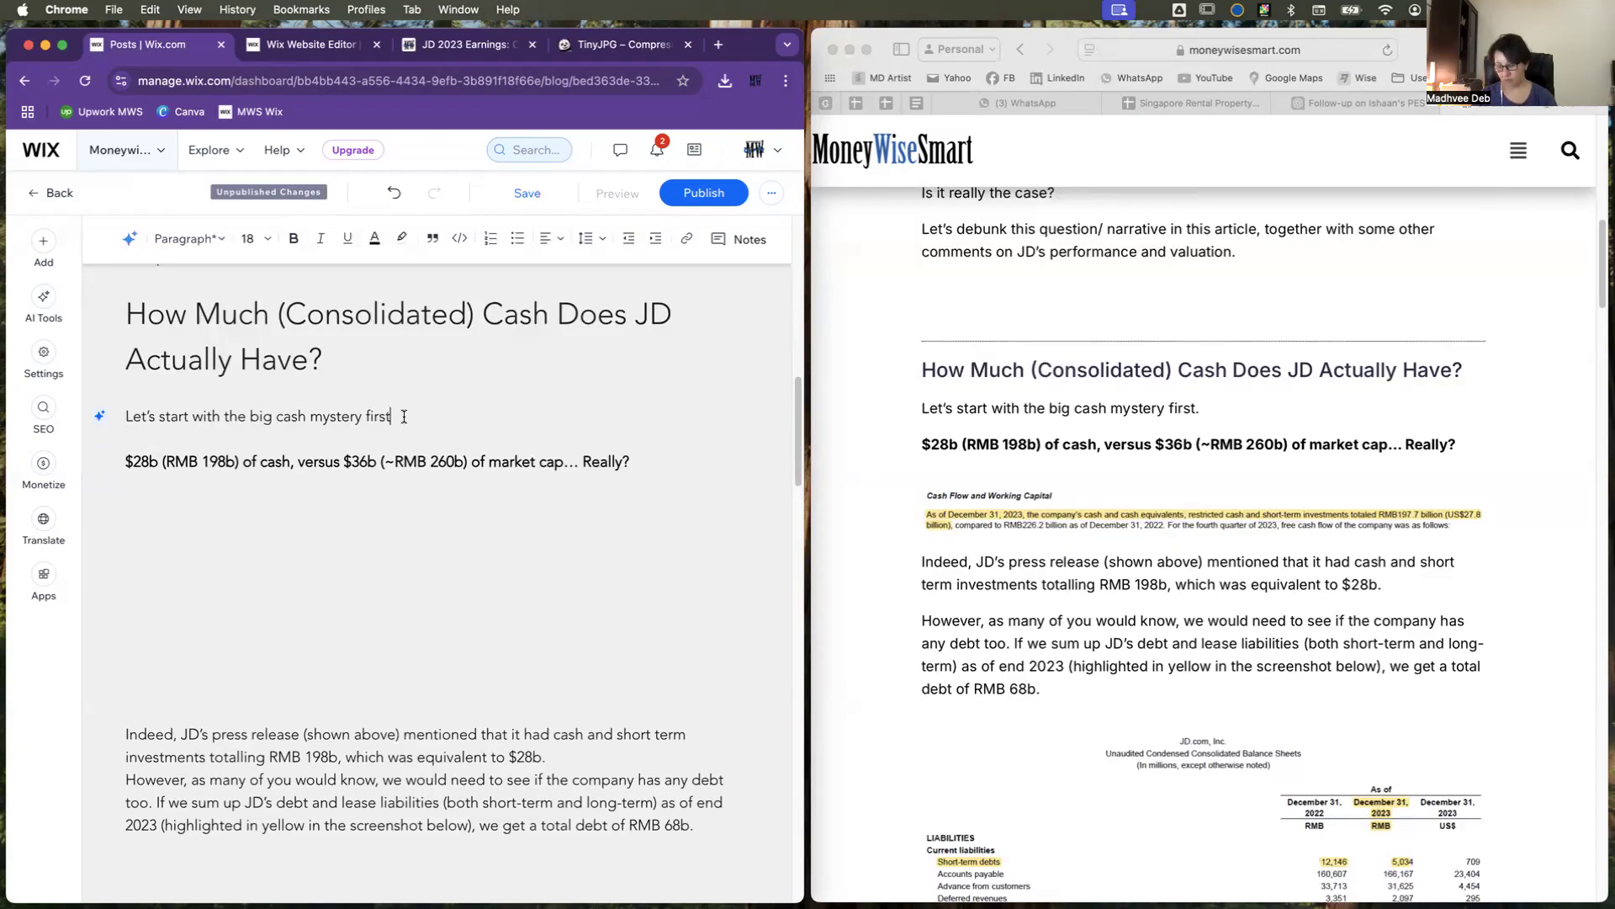
Step: Delete the empty block between the bold line ending "Really?" and the "Indeed, JD's press release" paragraph
click(222, 514)
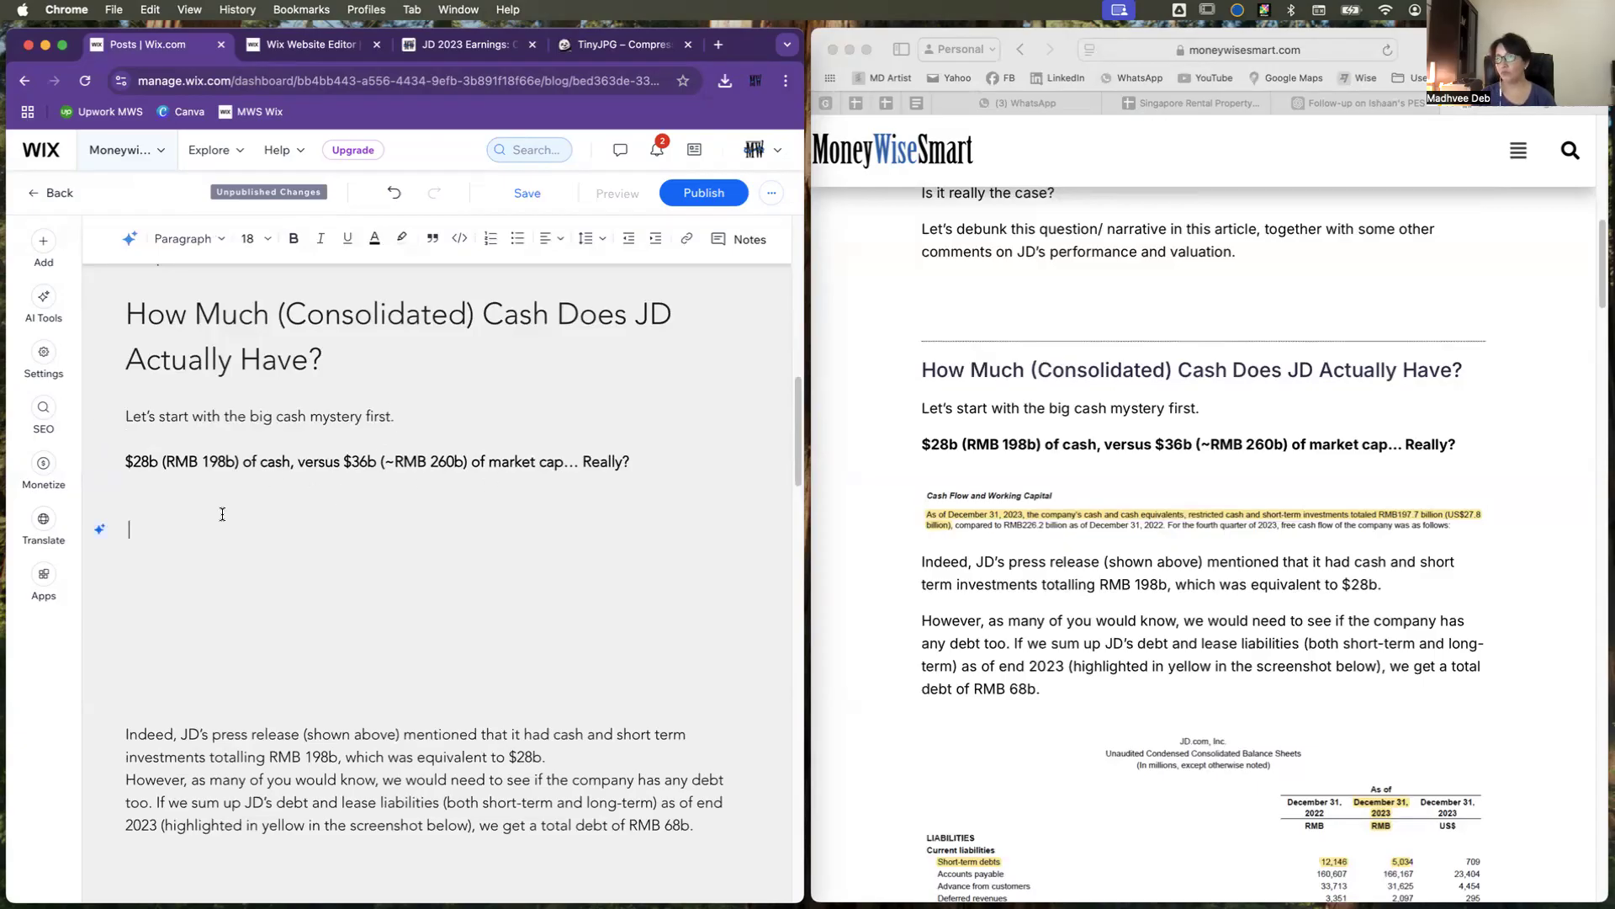
drag(130, 482, 291, 686)
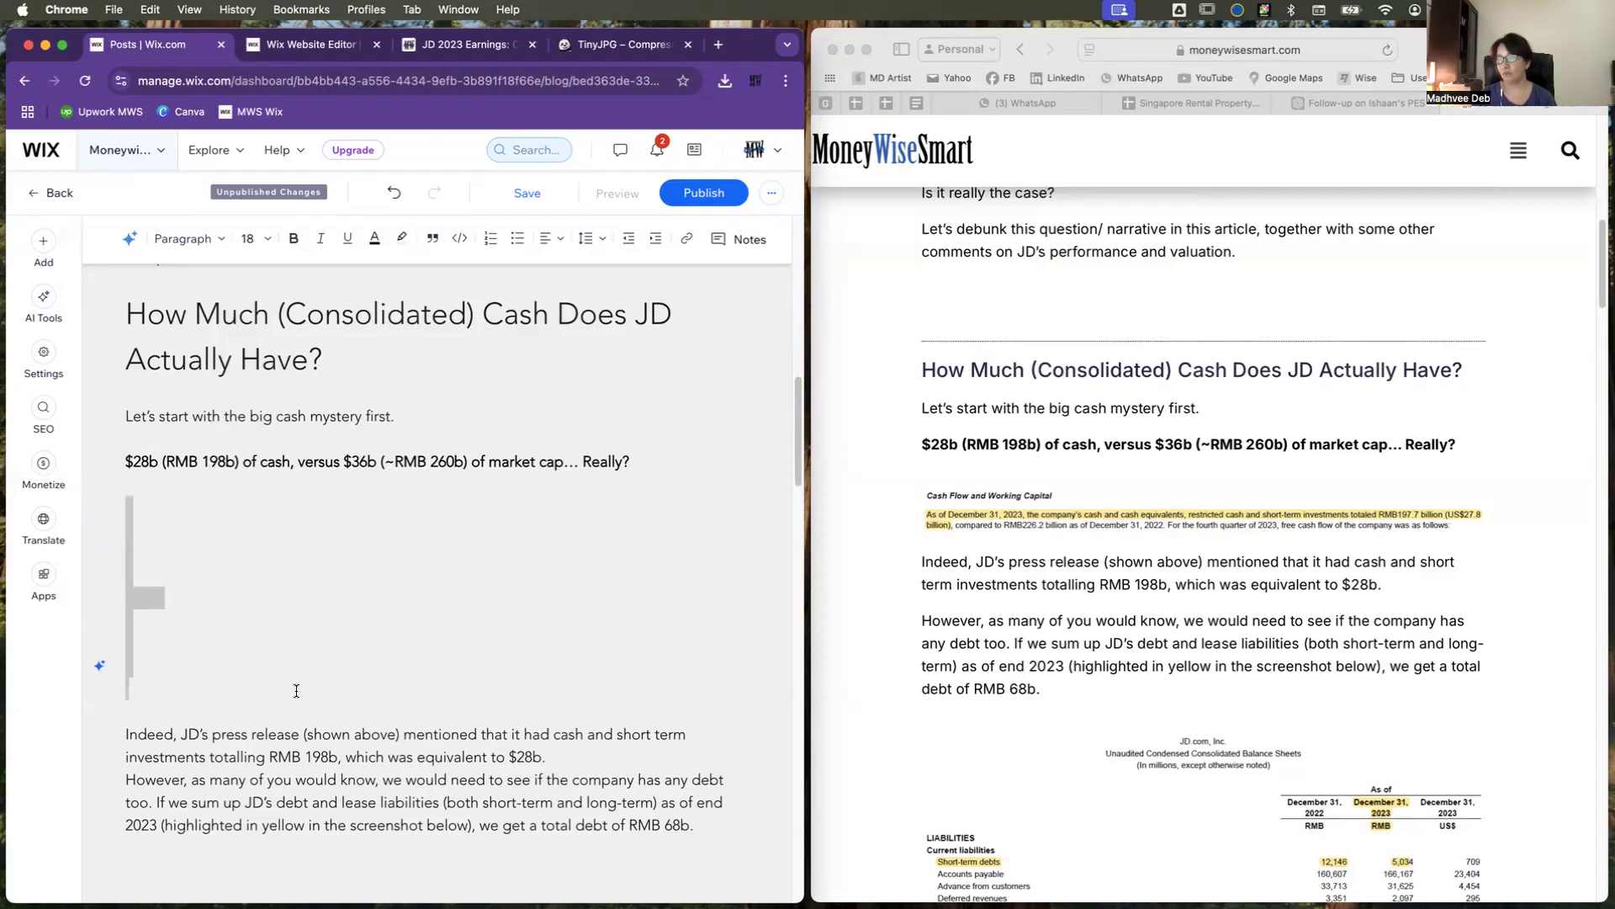
key(BackSpace)
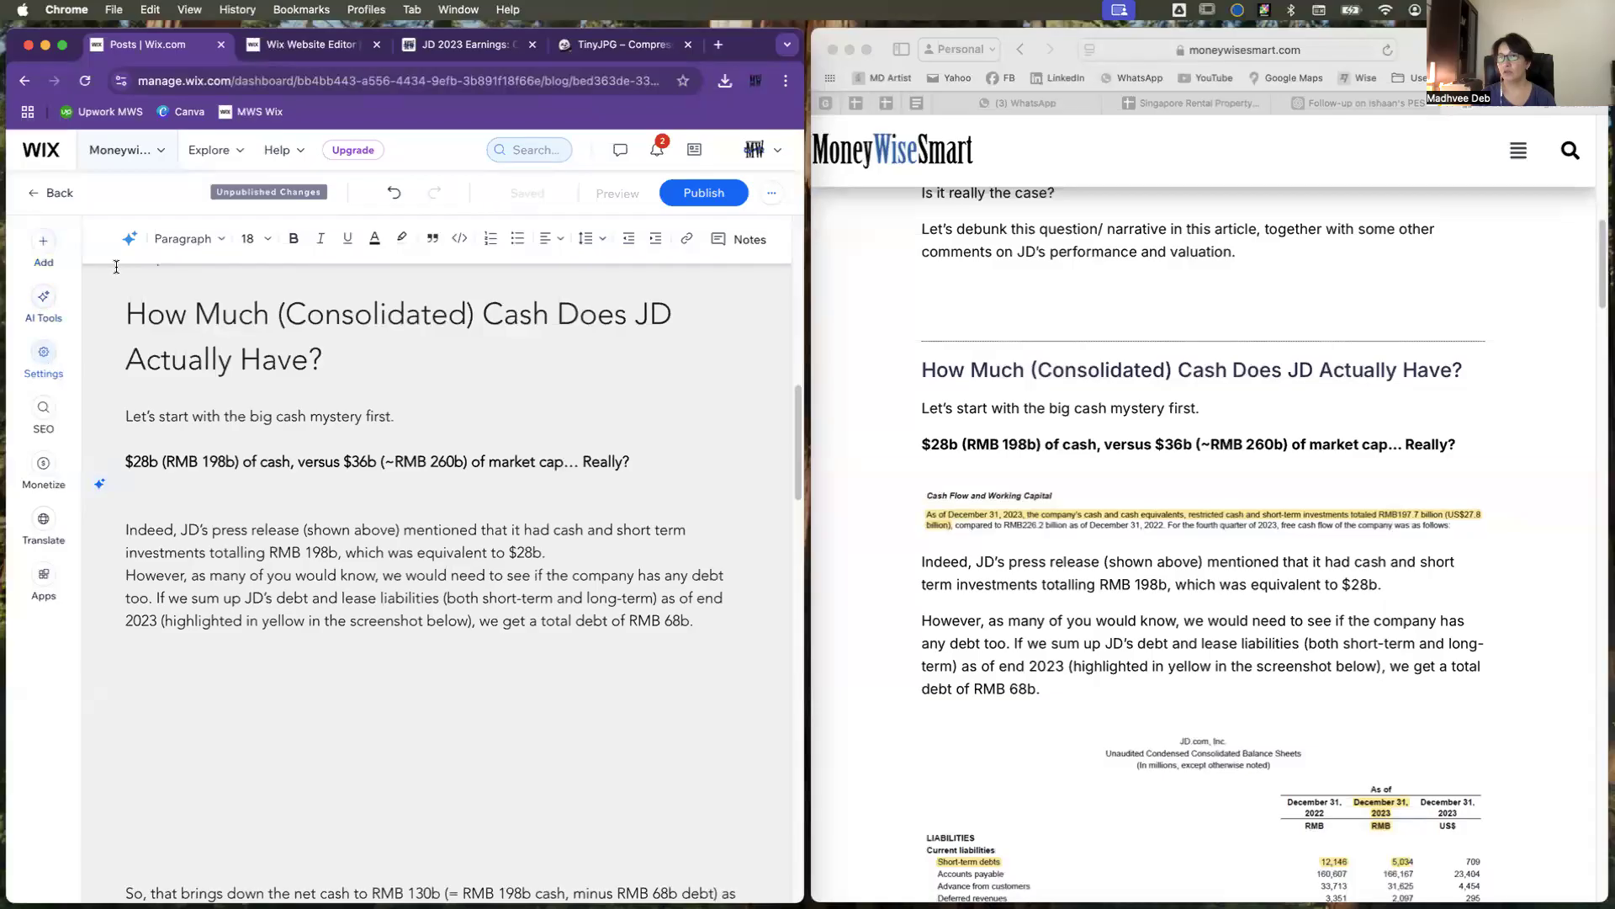
Step: Insert the 02_20240313_JD 2023 image from its folder in Blog Images below the bold line ending "Really?"
click(44, 250)
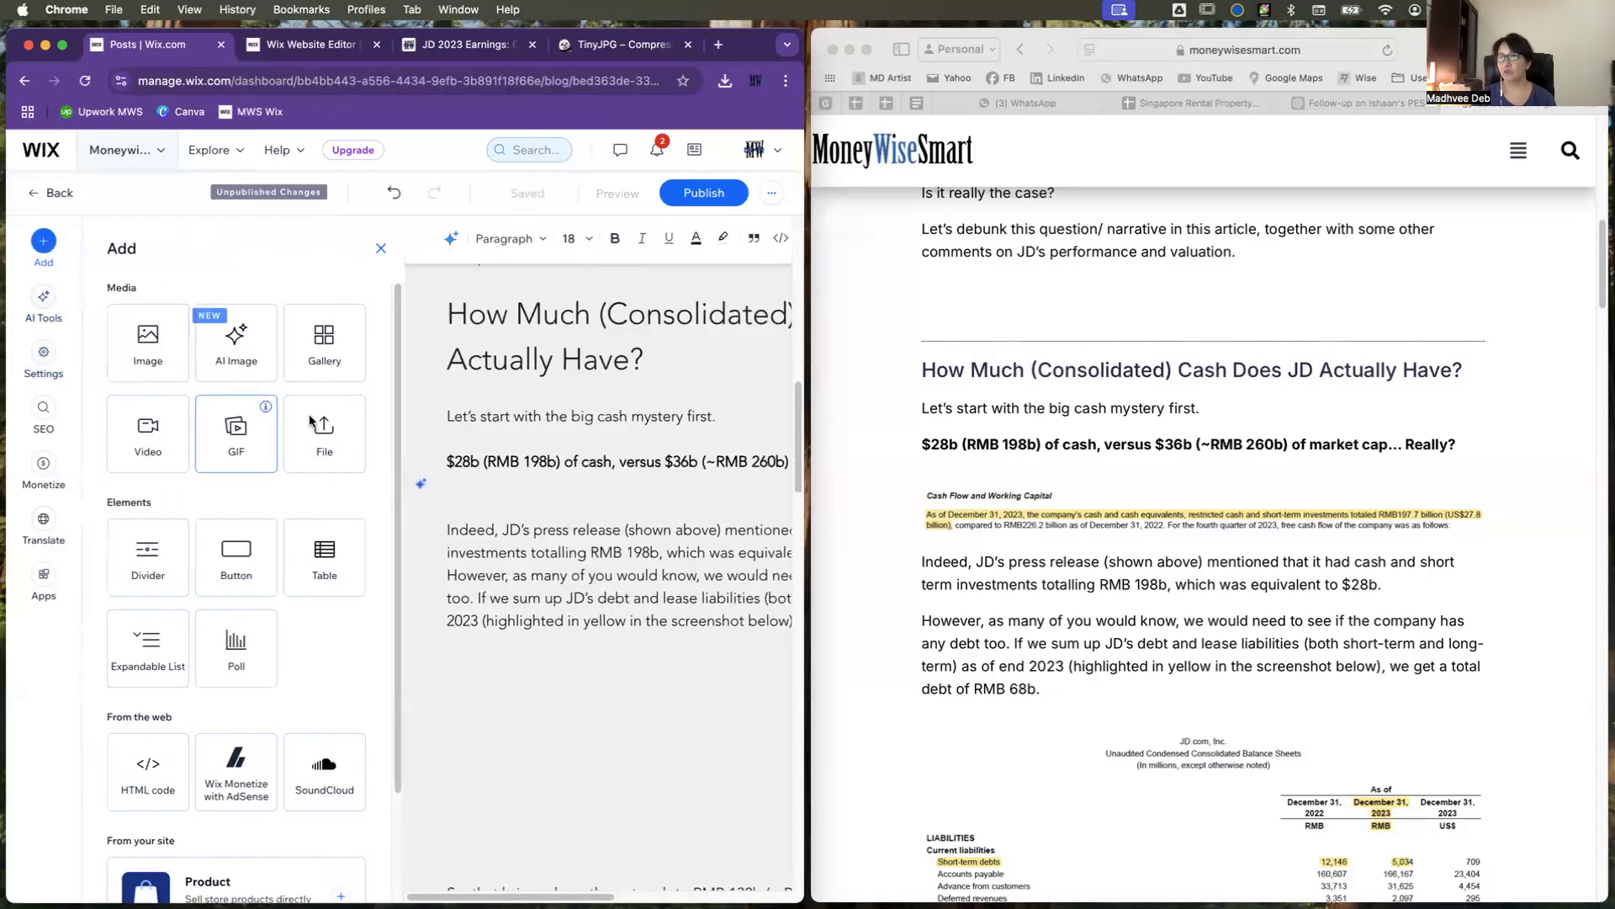
click(158, 350)
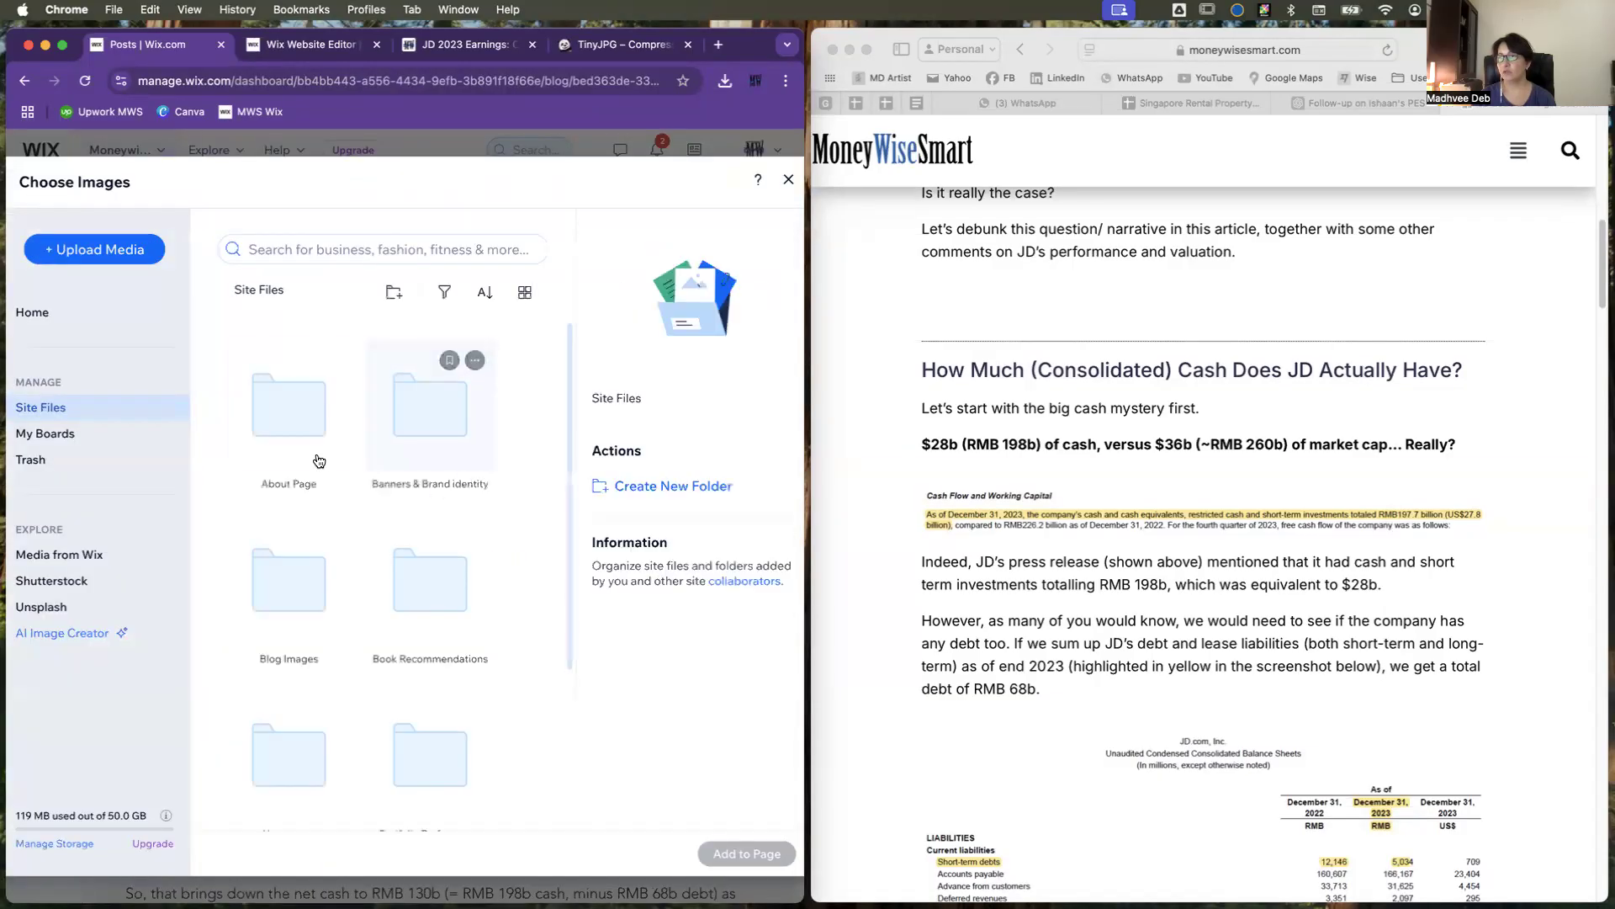
double_click(310, 585)
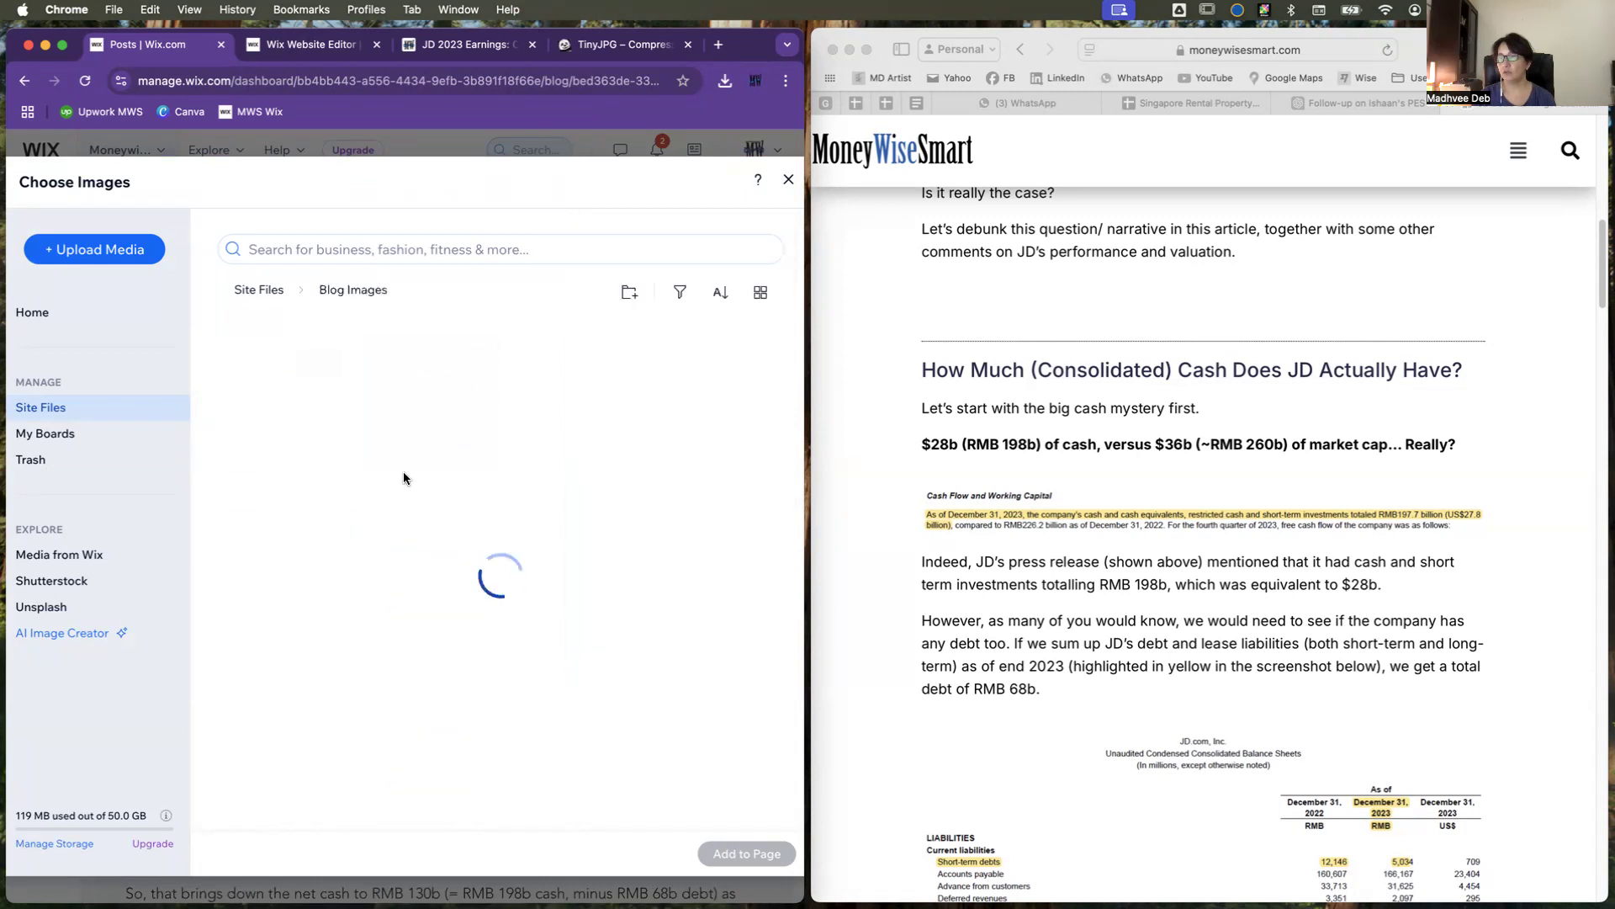
double_click(288, 408)
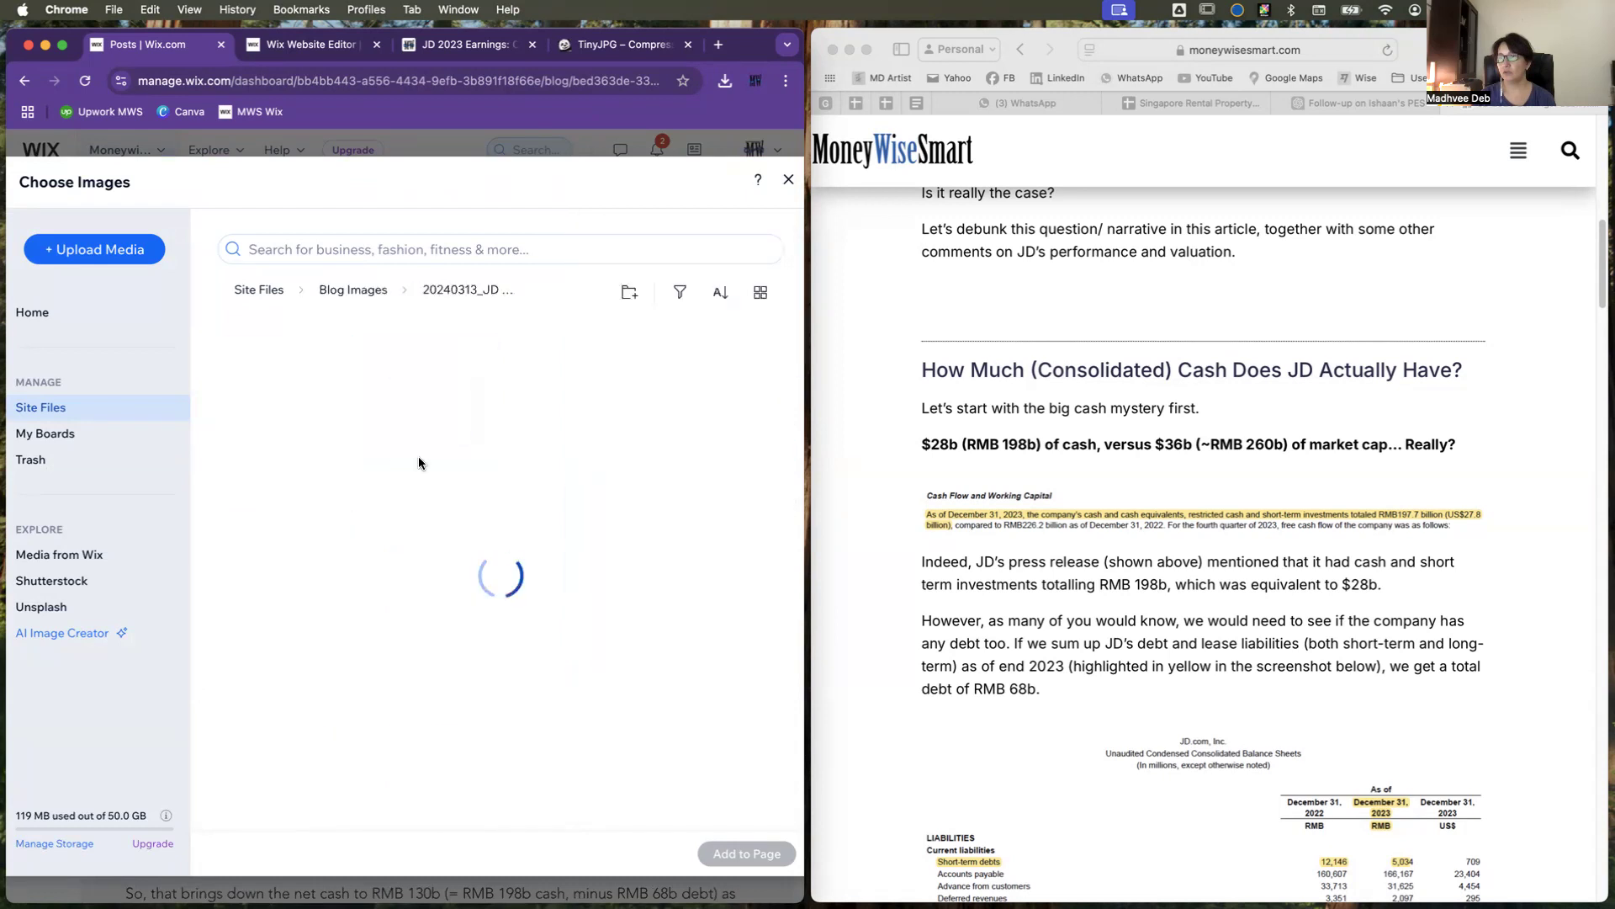
double_click(549, 426)
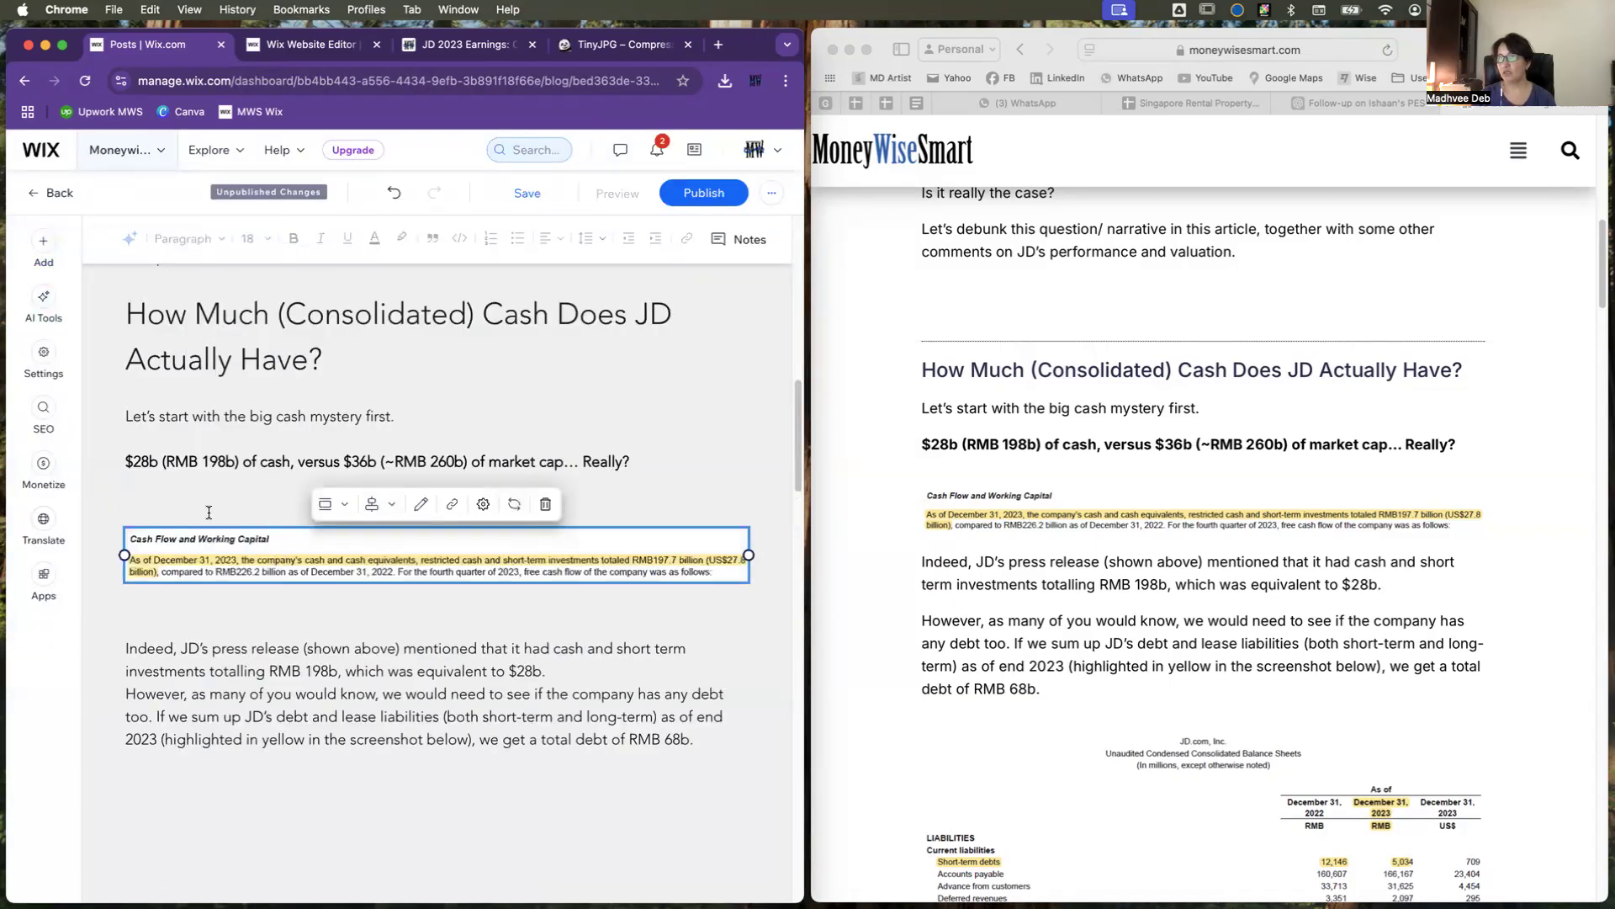
Step: Remove the extra blank lines above and below the Cash Flow and Working Capital image
click(212, 499)
key(BackSpace)
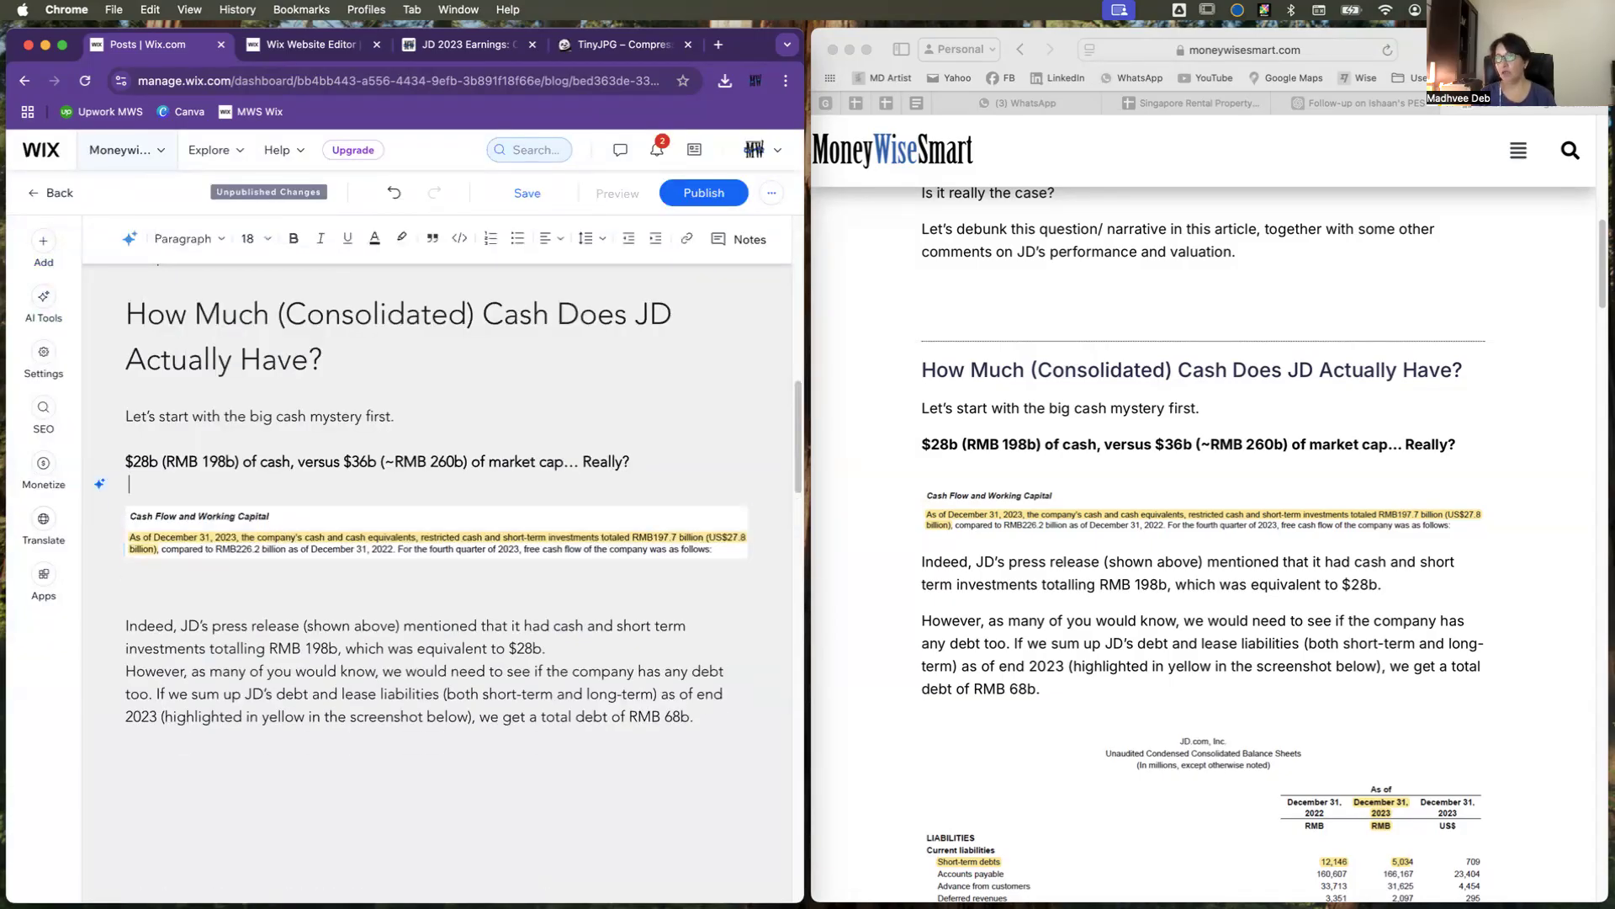
click(210, 593)
key(BackSpace)
Step: Add a blank line after the paragraph ending "which was equivalent to $28b."
scroll(333, 739, down, 2)
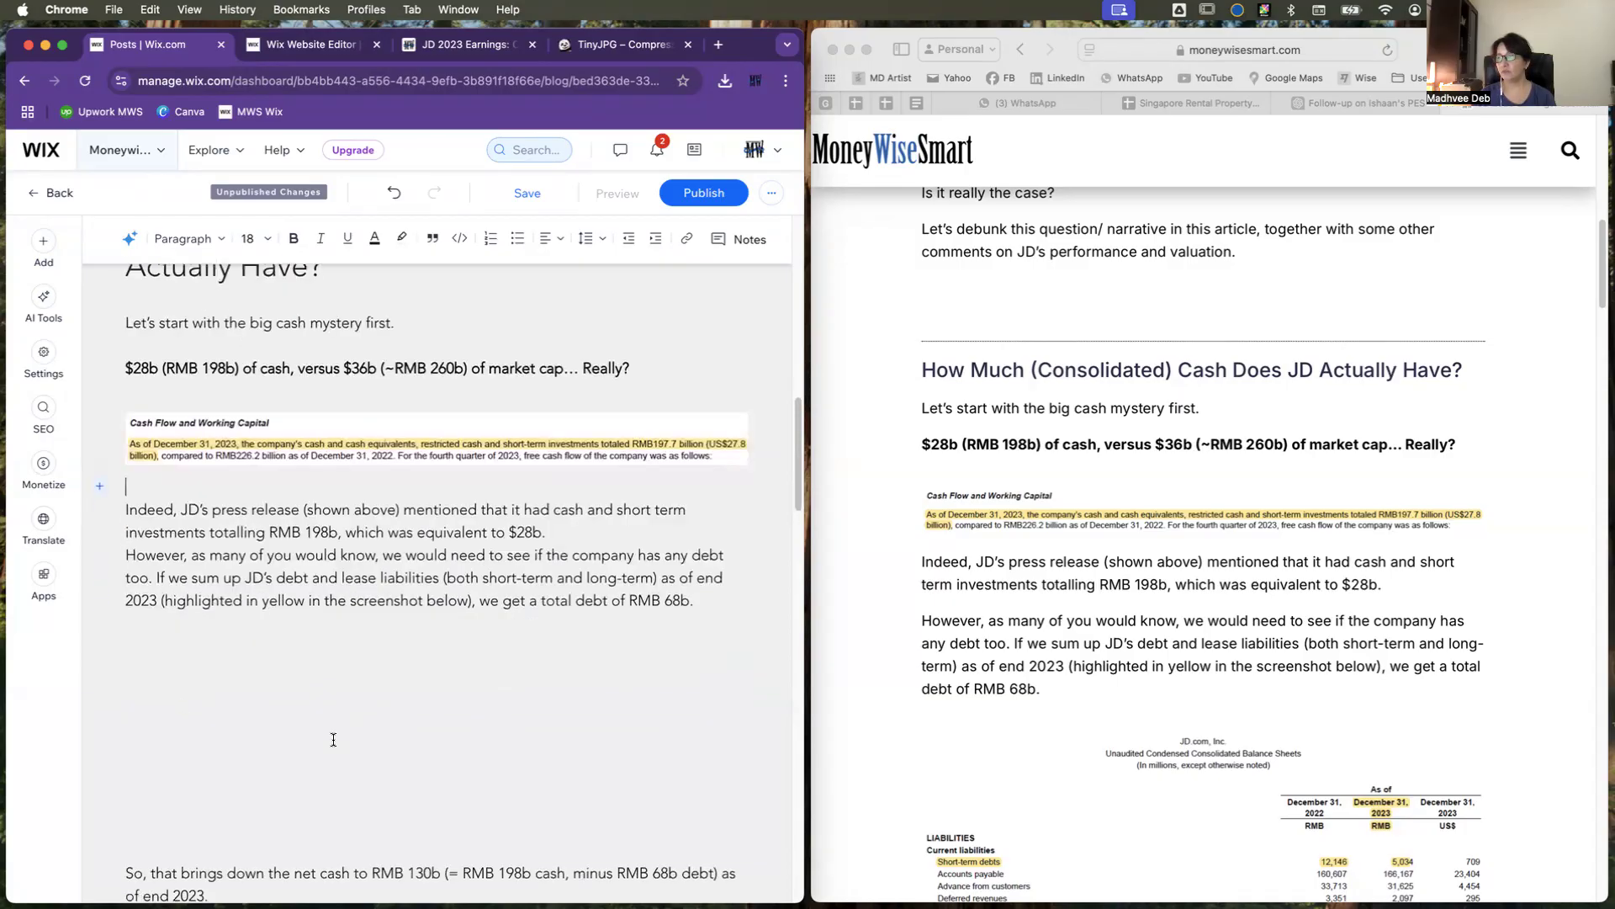
click(274, 801)
click(581, 526)
key(Return)
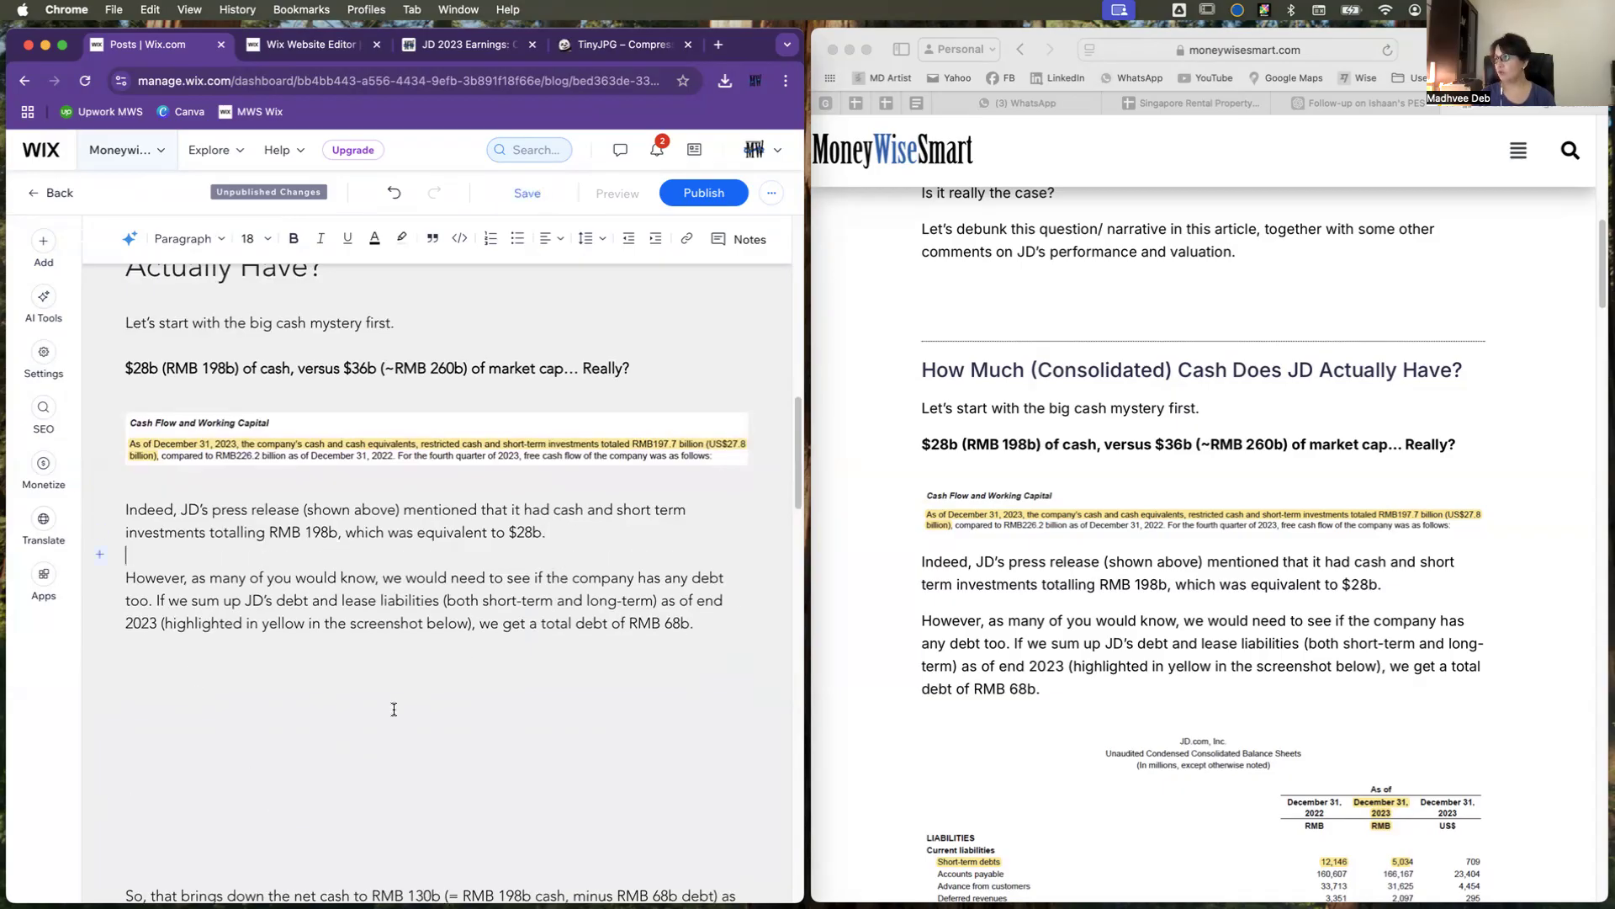
Step: Delete the empty block below the paragraph ending "we get a total debt of RMB 68b."
scroll(394, 709, down, 1)
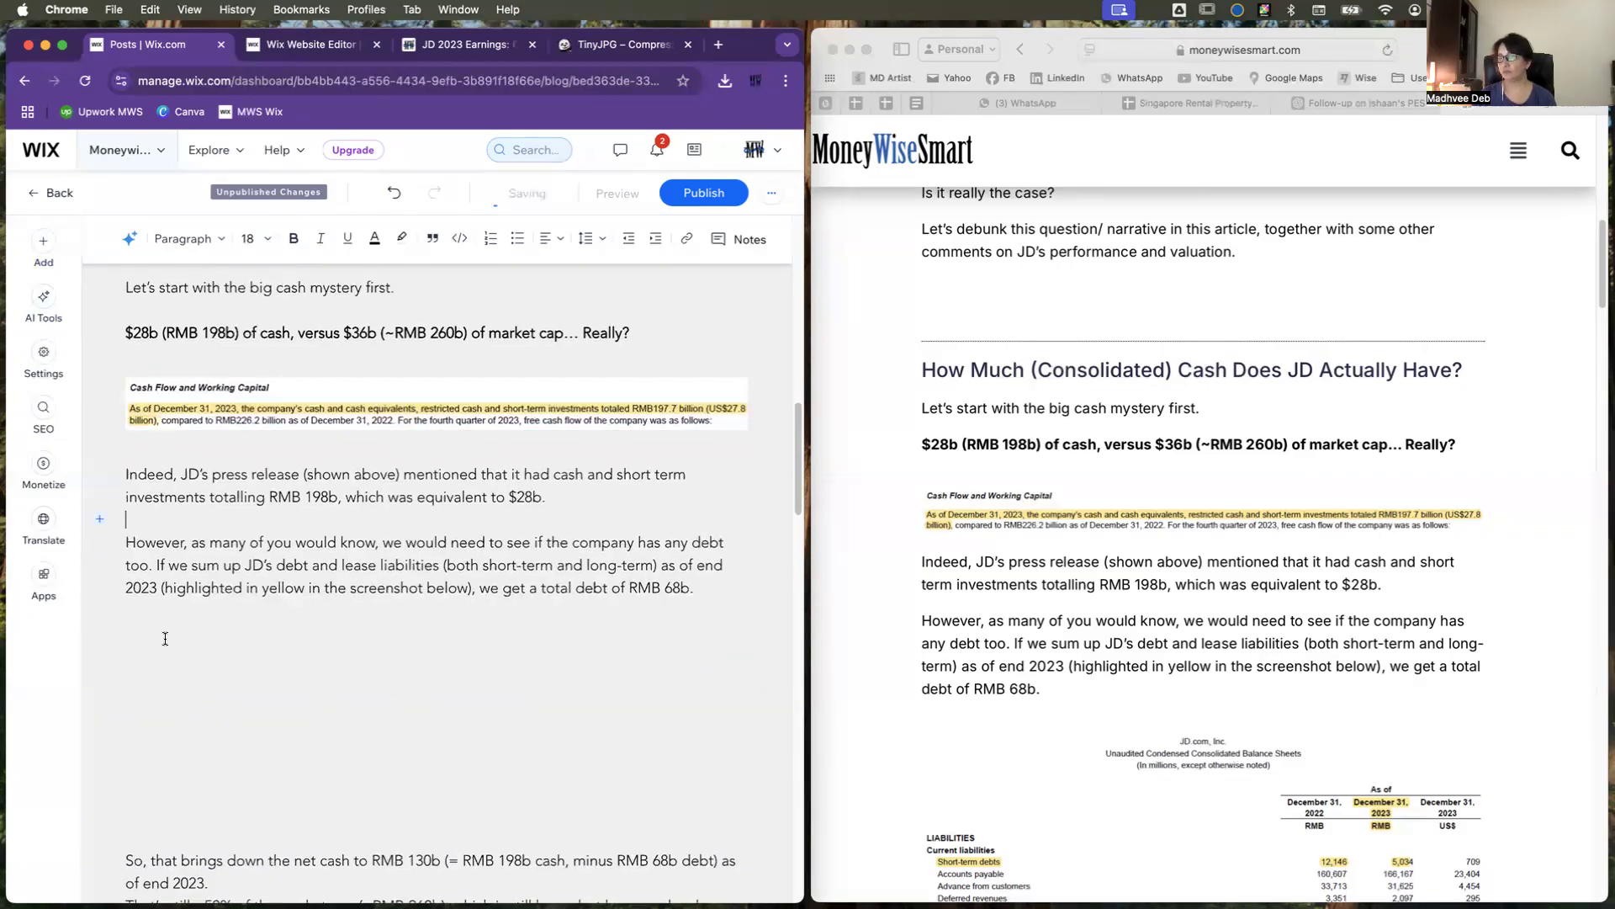
drag(130, 620, 227, 830)
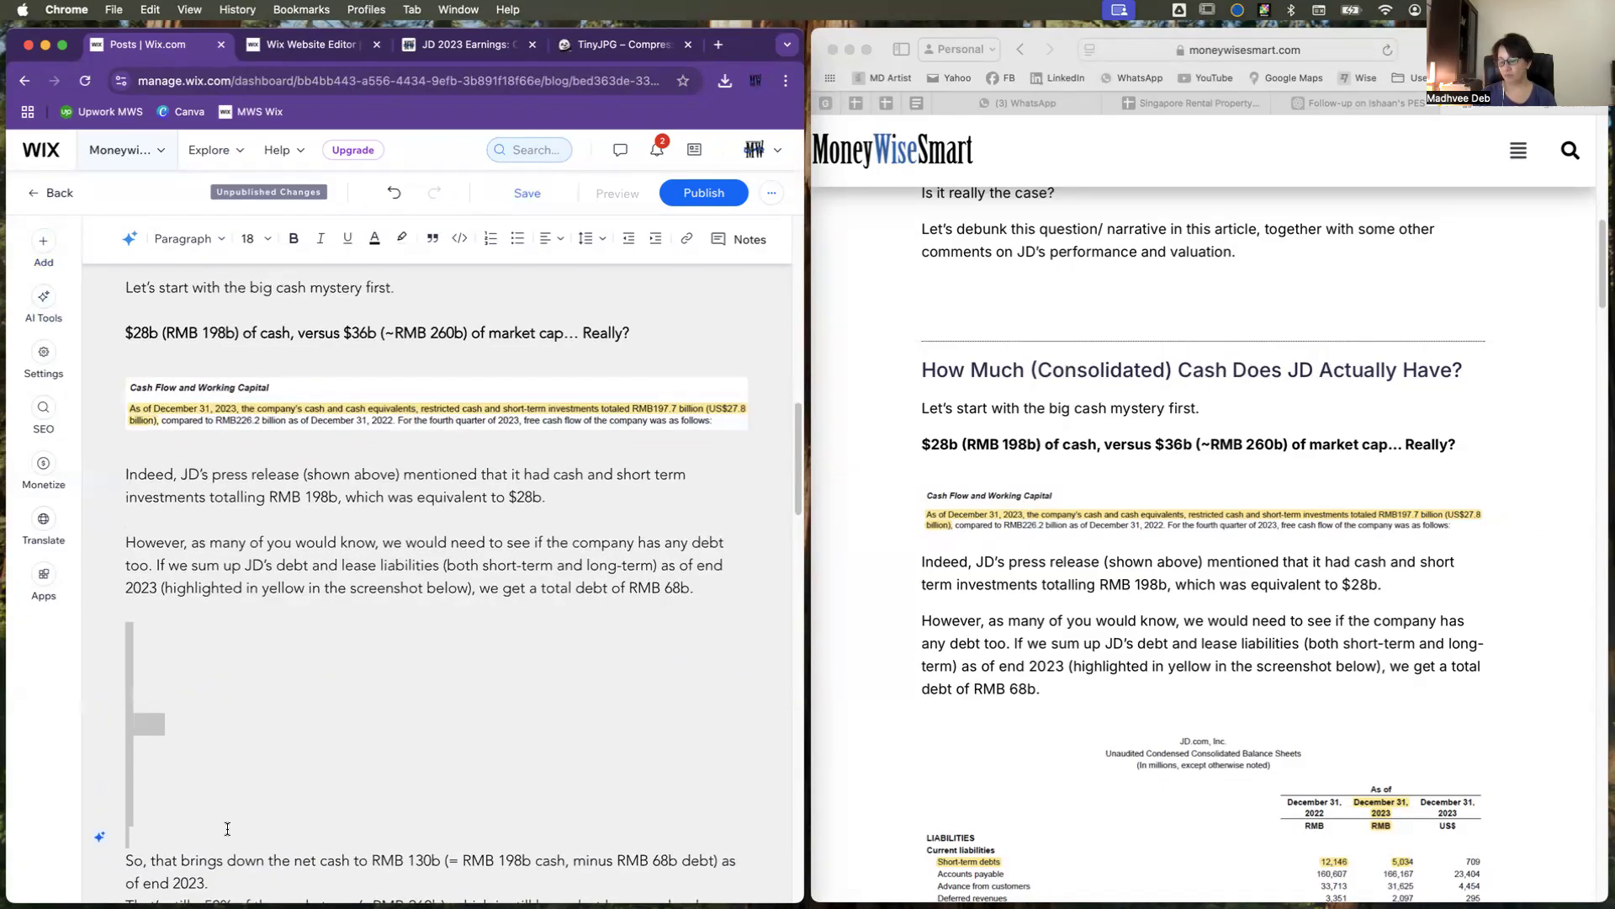
key(BackSpace)
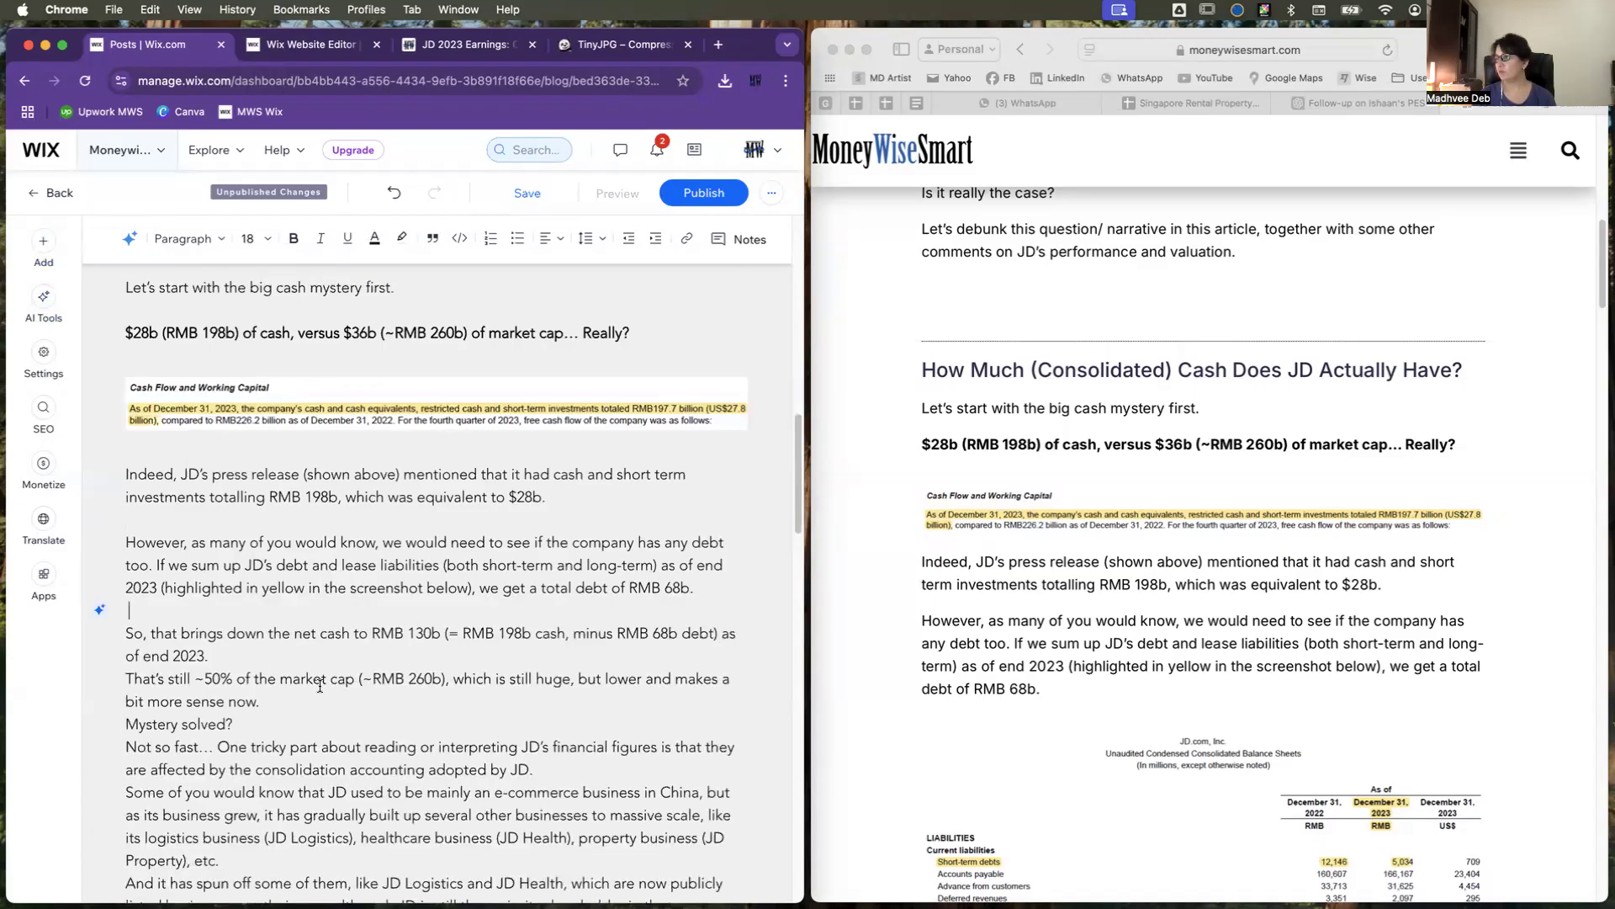
Step: Insert the 03_20240313_JD 2023 image from its folder in Blog Images below the paragraph ending "total debt of RMB 68b."
click(691, 592)
click(98, 609)
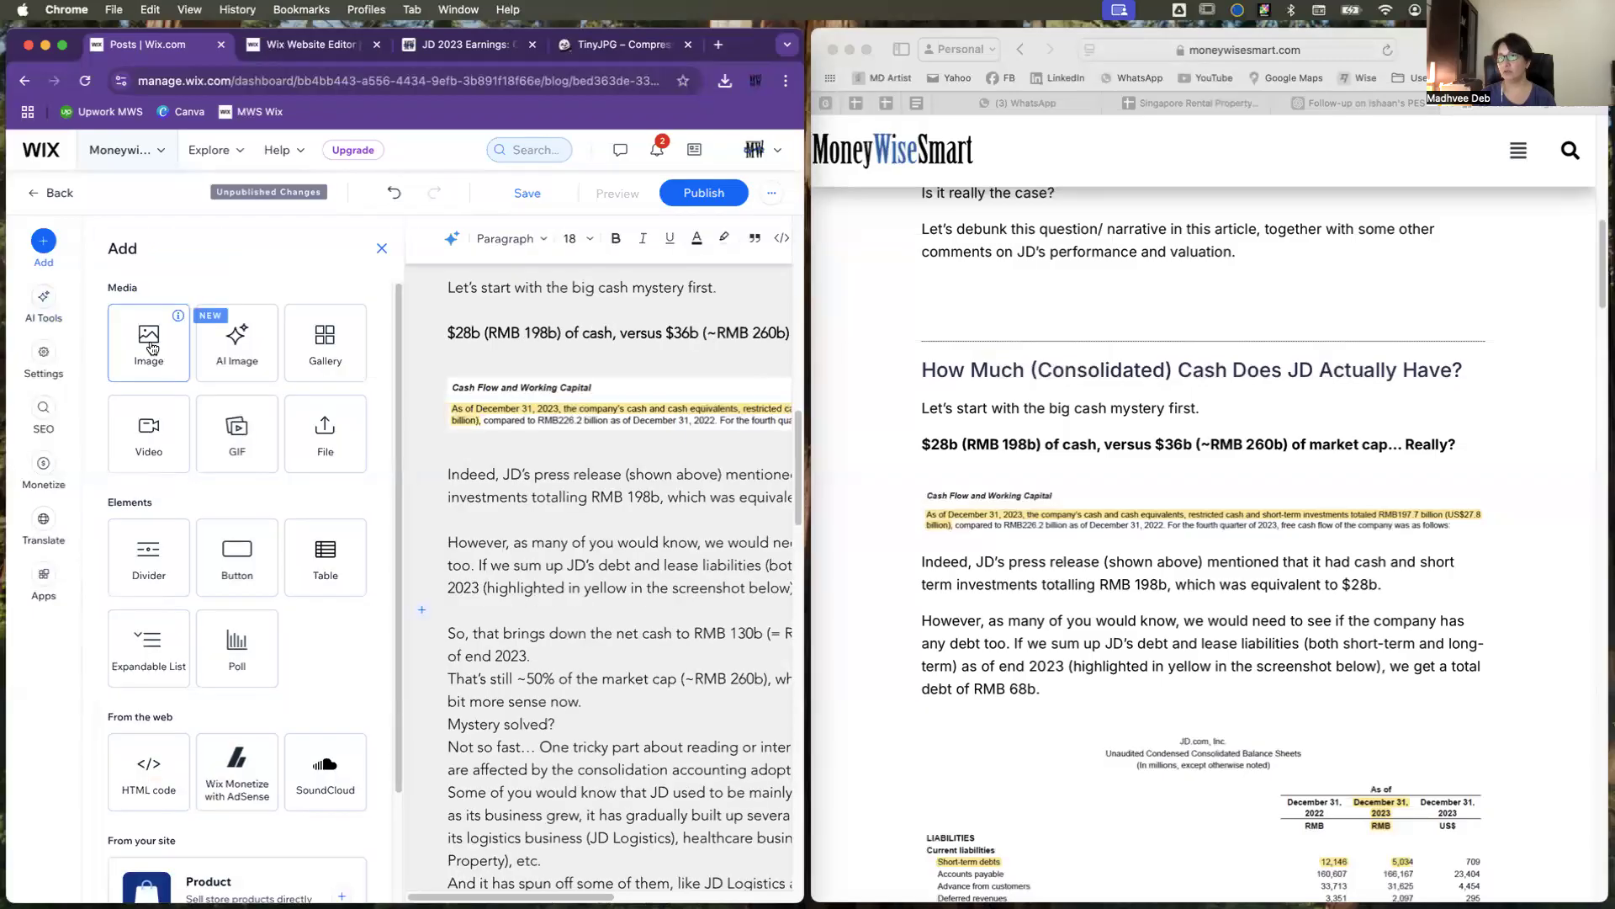
click(150, 345)
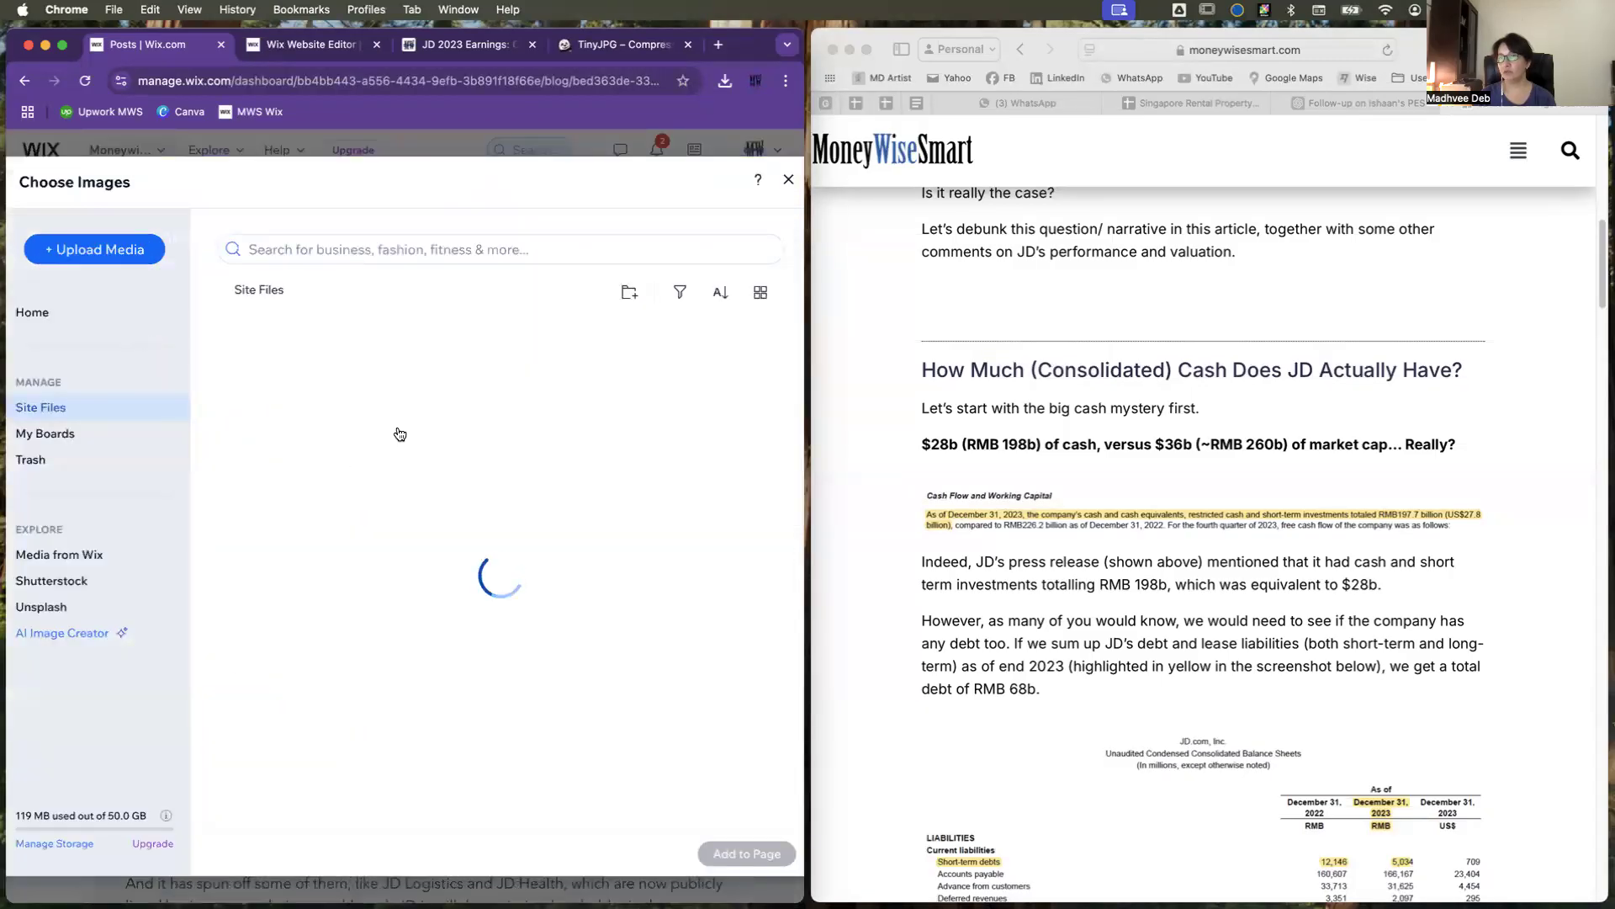
double_click(269, 568)
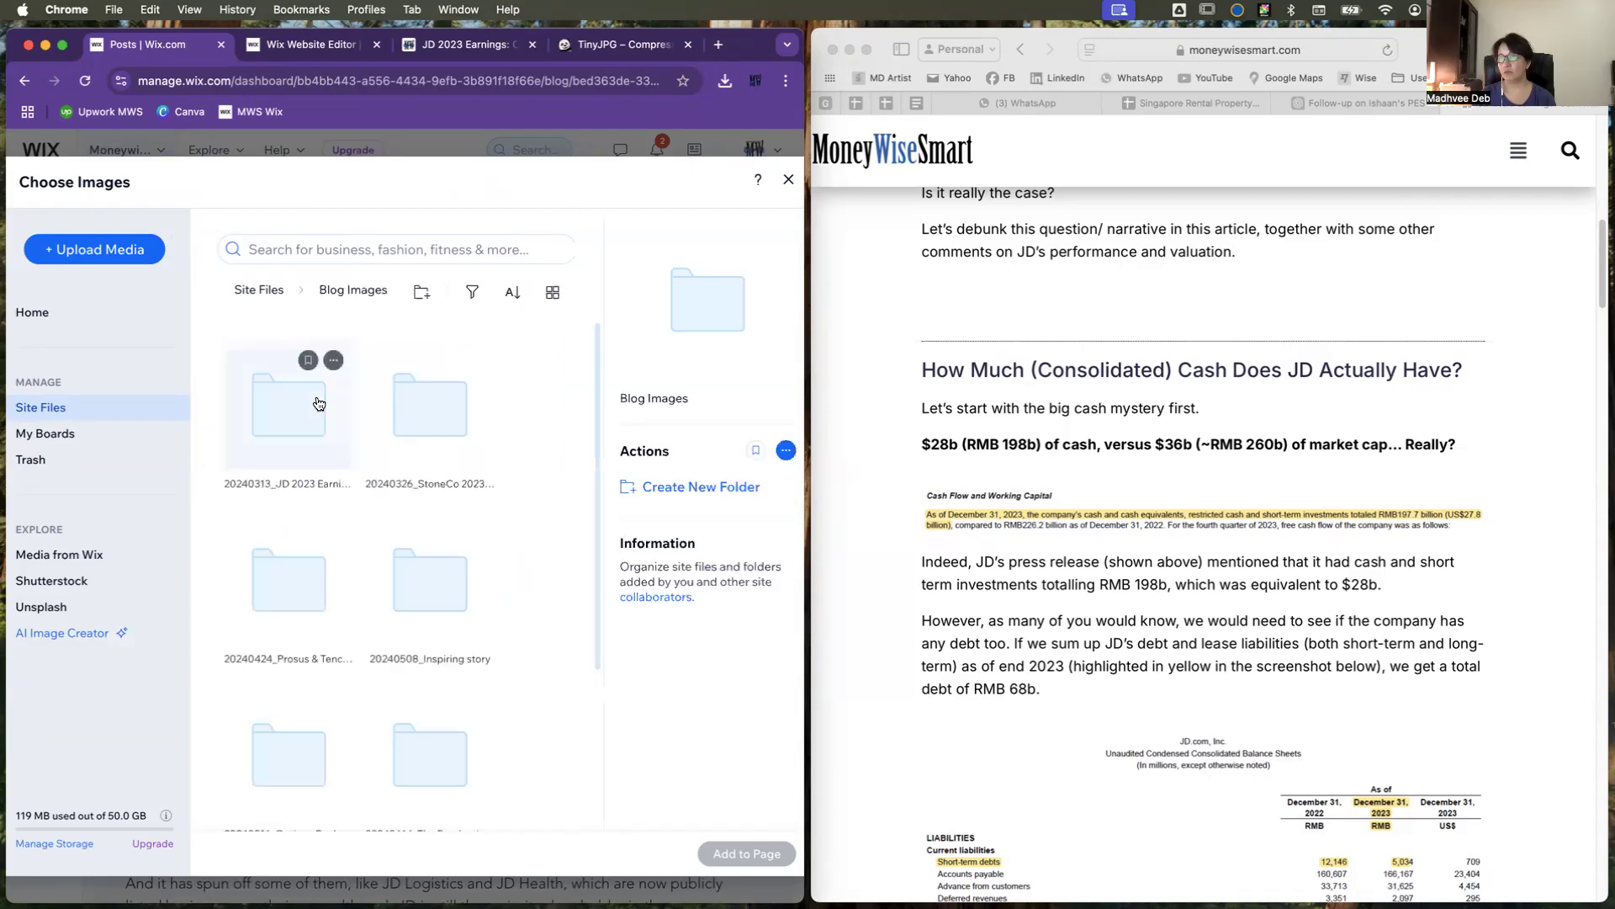
double_click(303, 421)
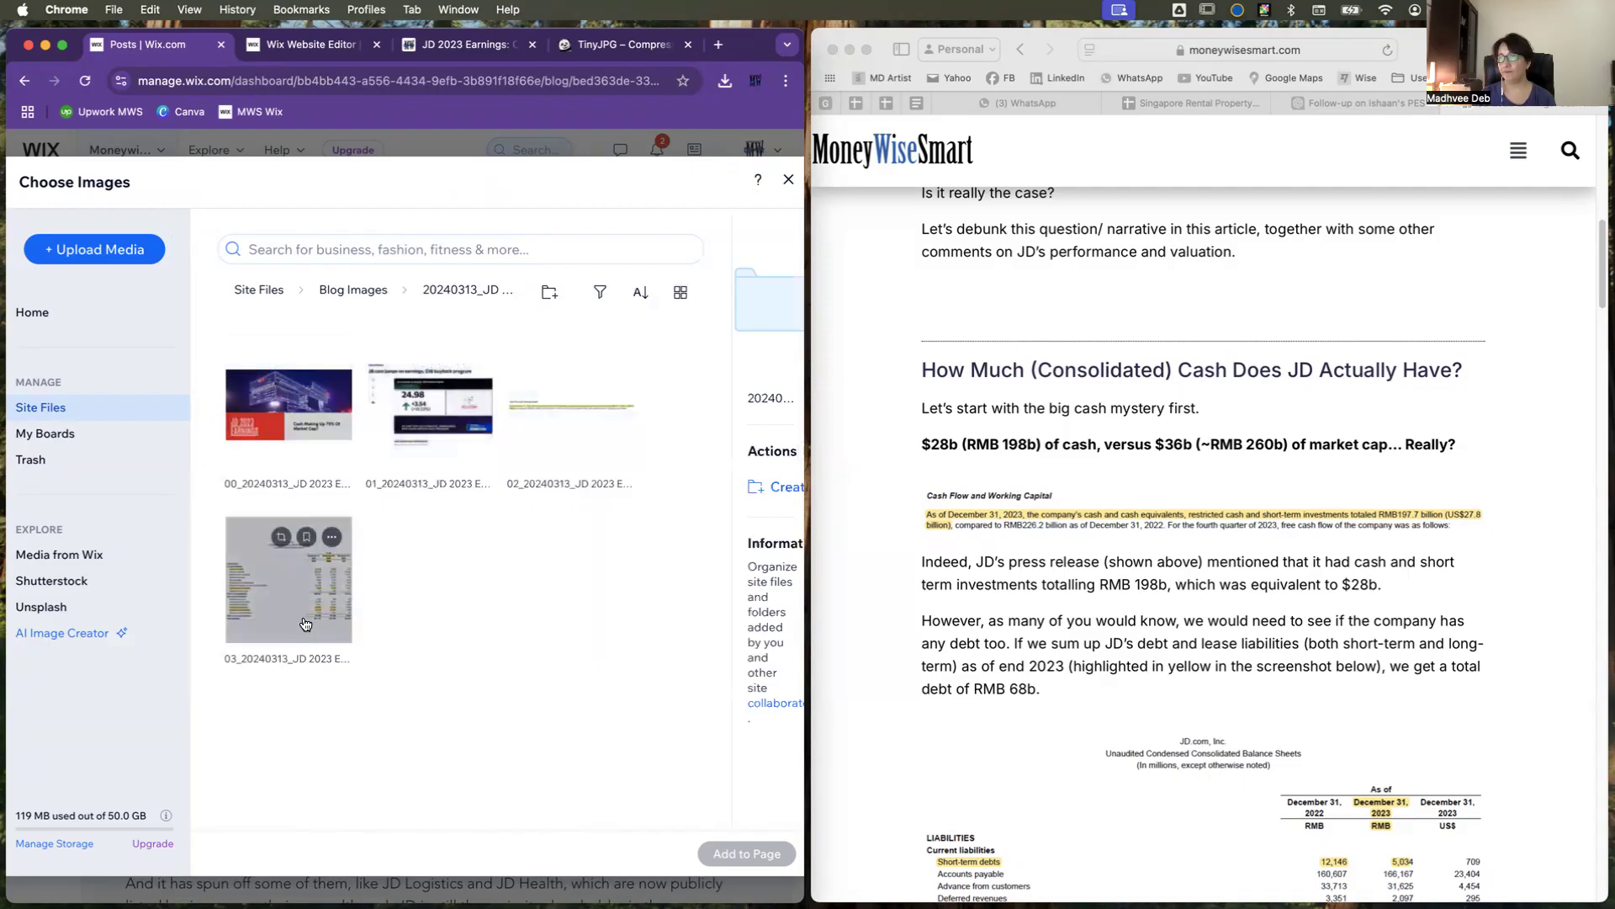
double_click(305, 624)
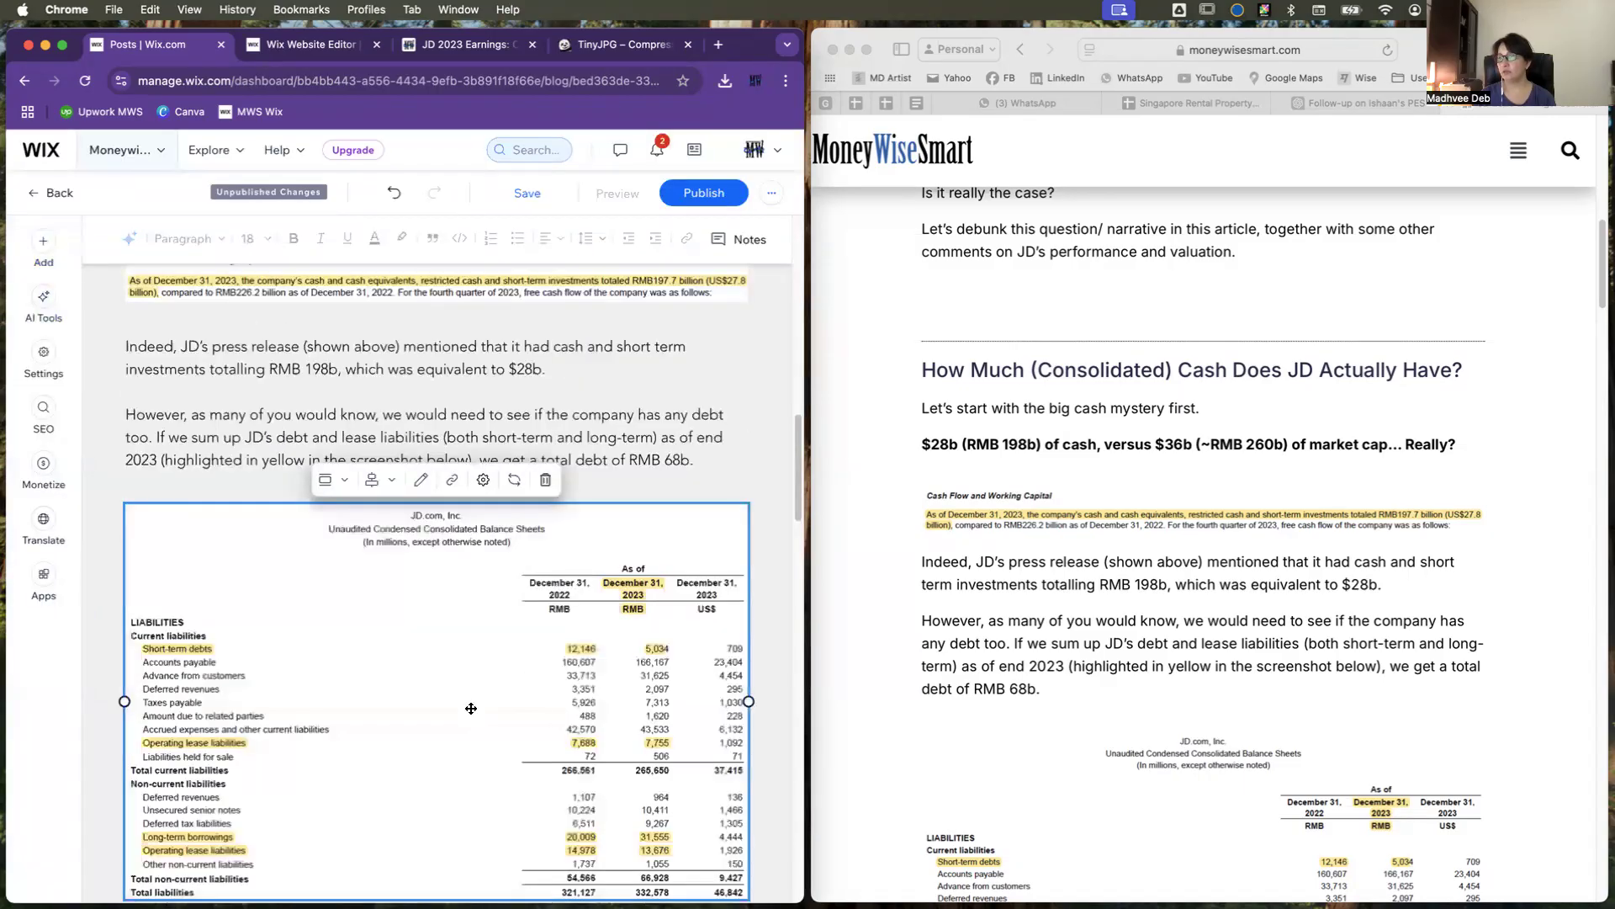
Step: Match the original post's spacing with blank lines after "as of end 2023.", "a bit more sense now." and "Mystery solved?"
scroll(510, 703, down, 7)
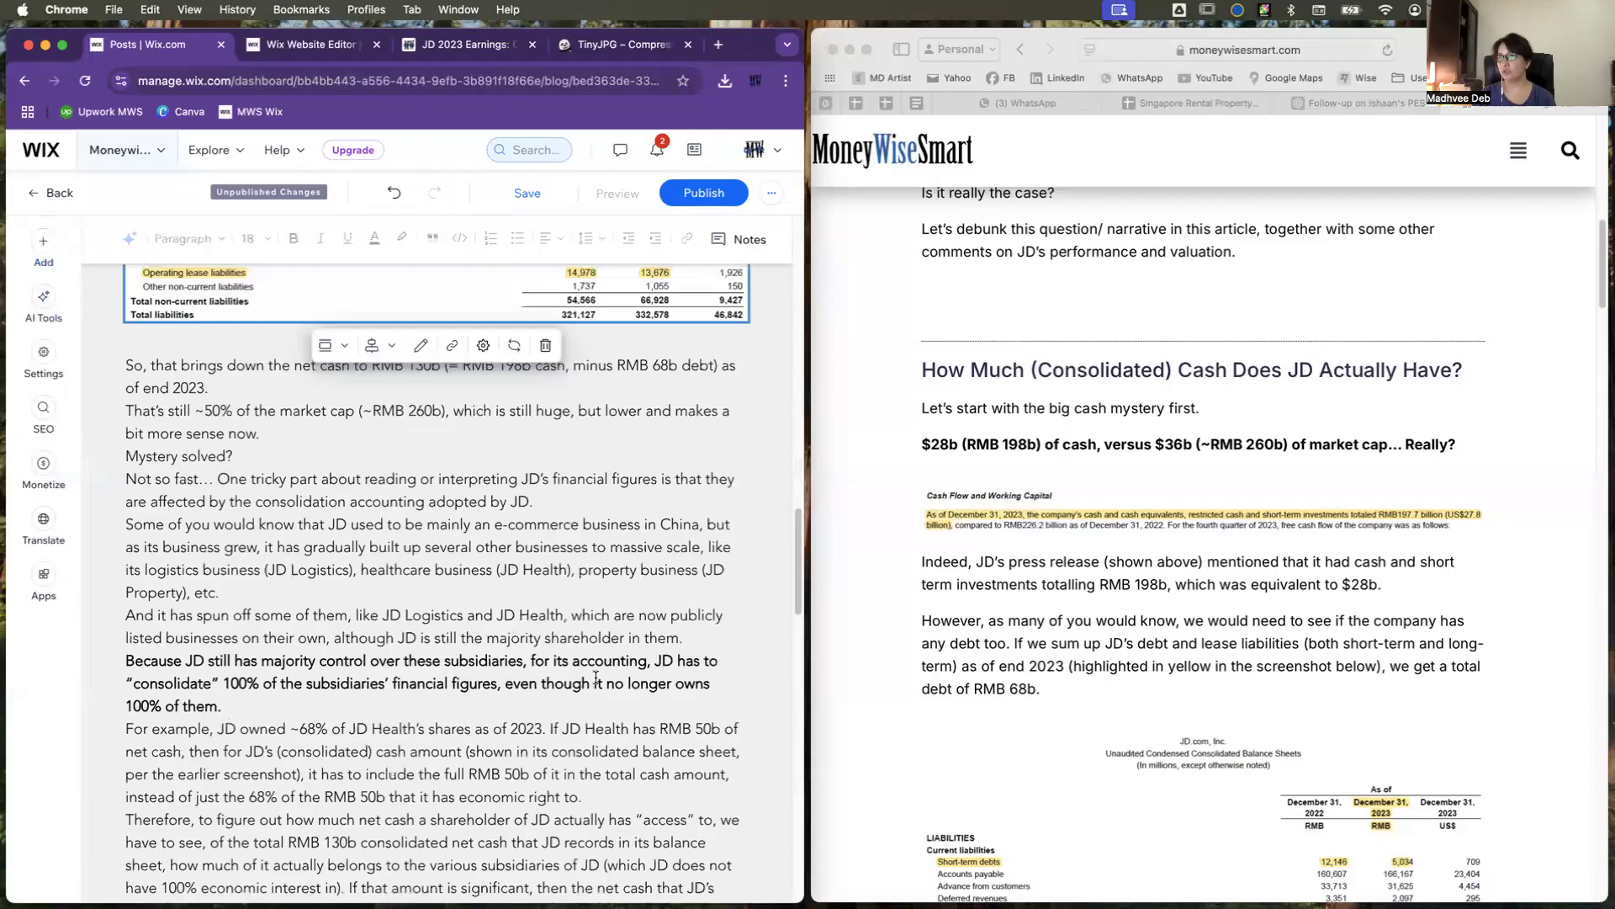
scroll(1154, 643, down, 8)
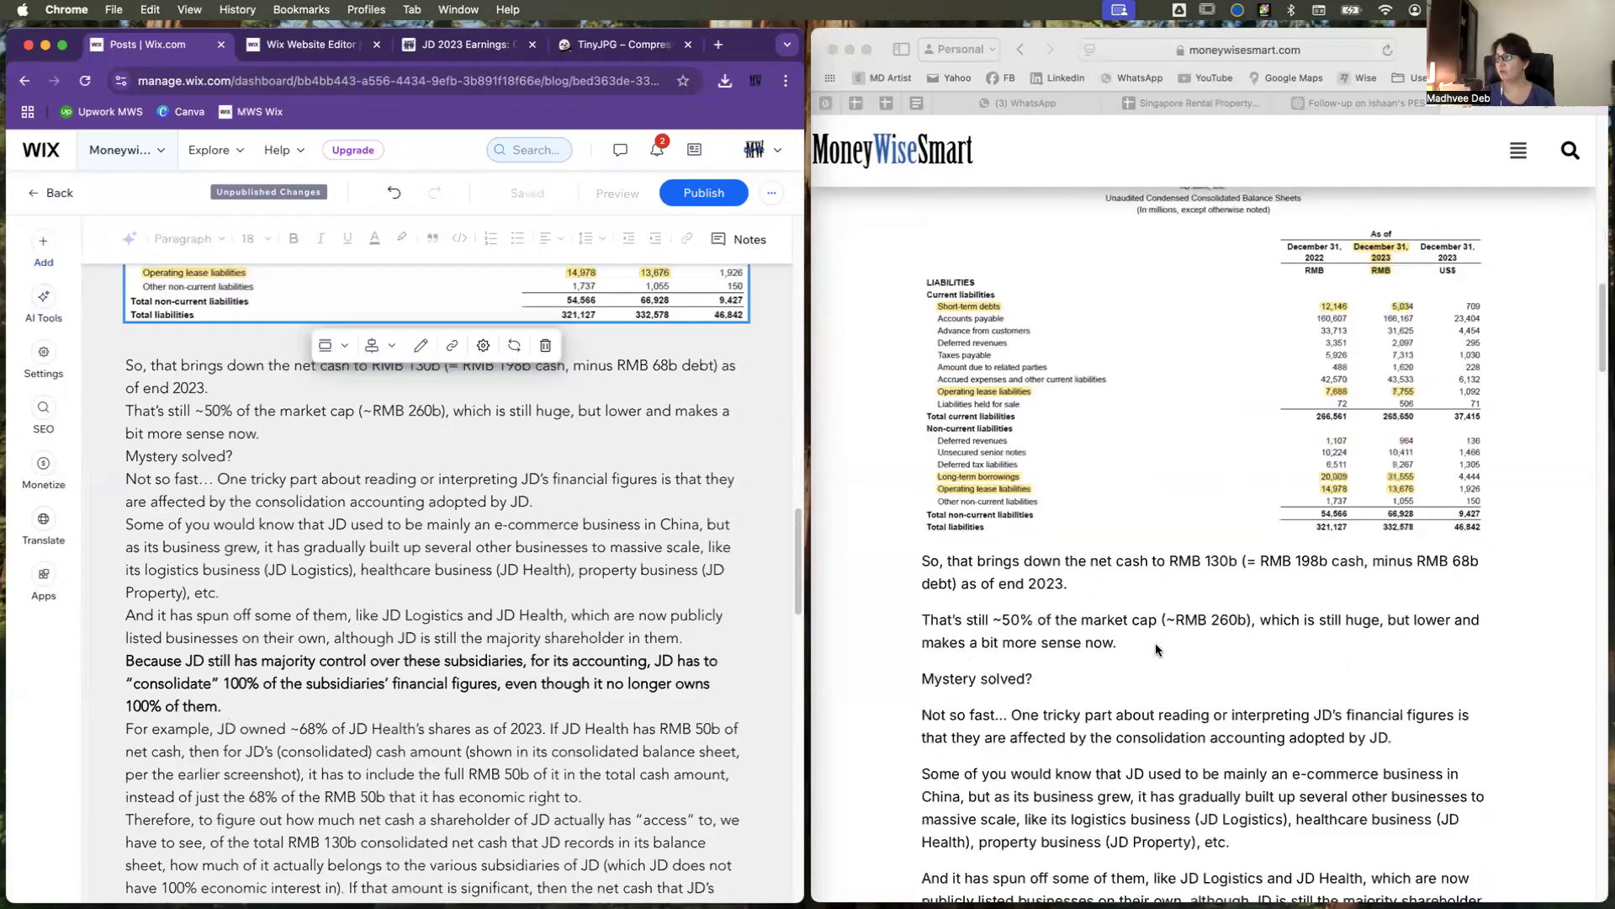
click(234, 393)
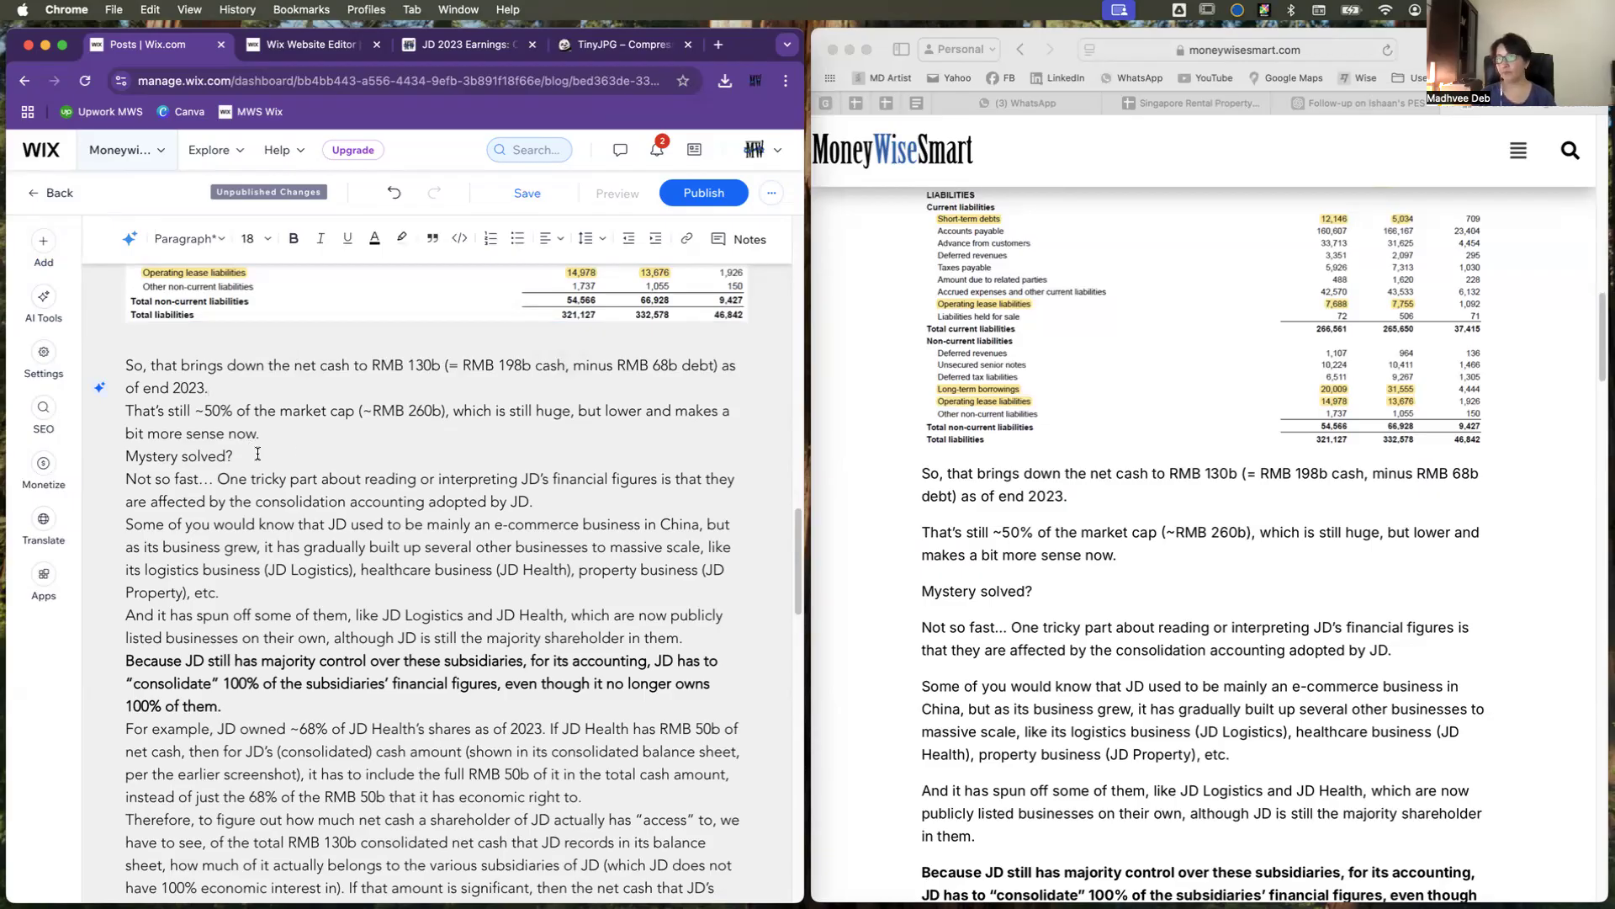
key(Return)
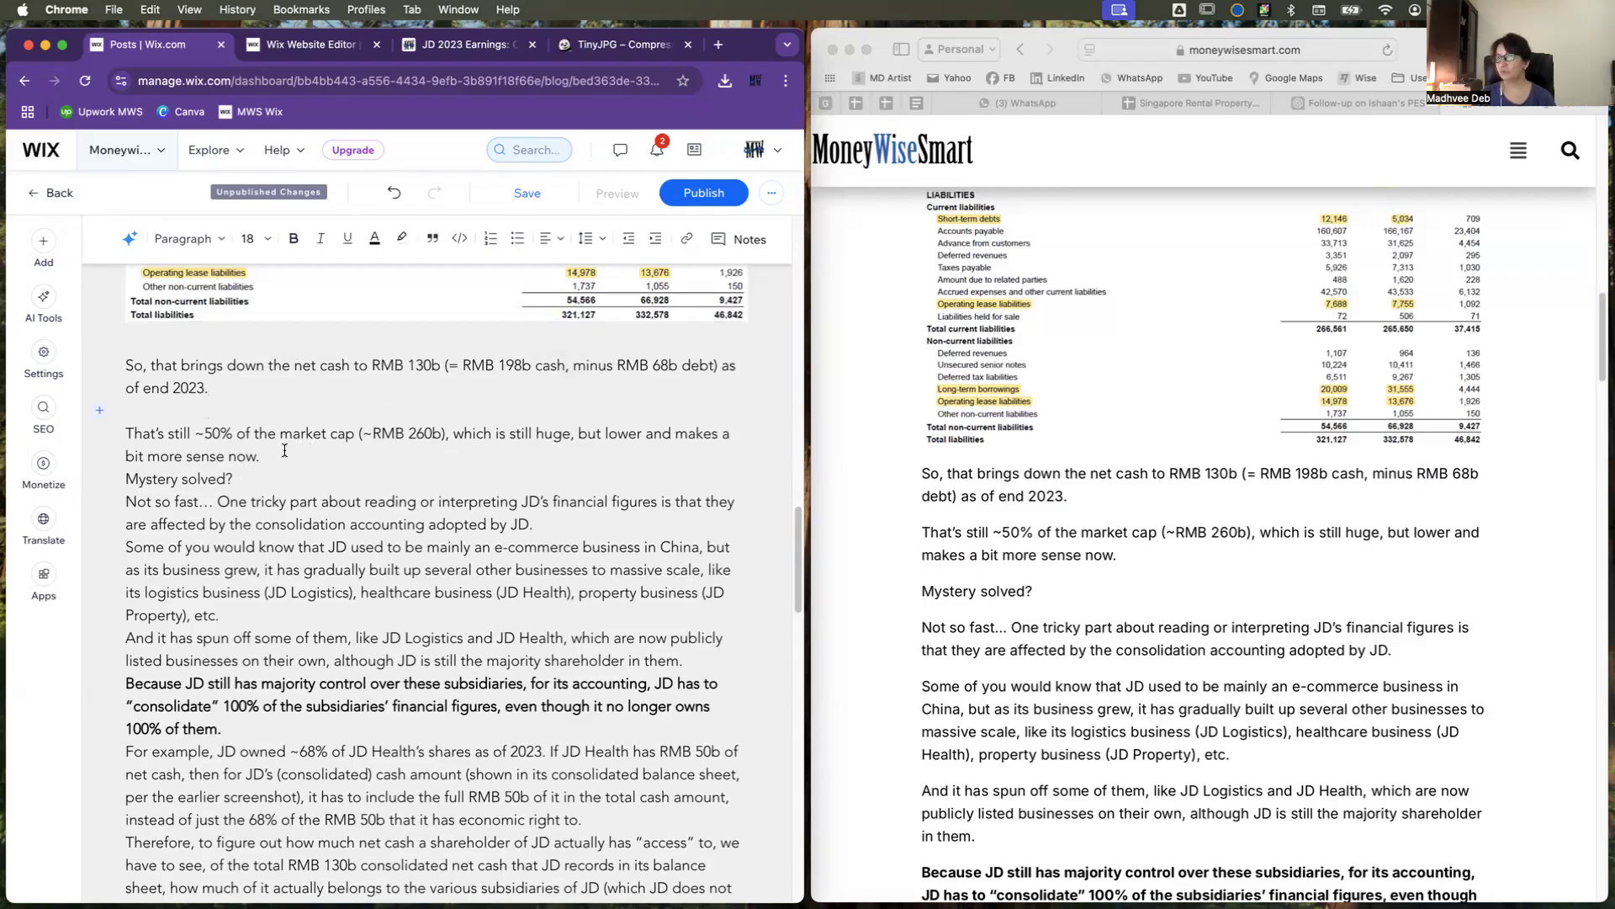
click(278, 460)
key(Return)
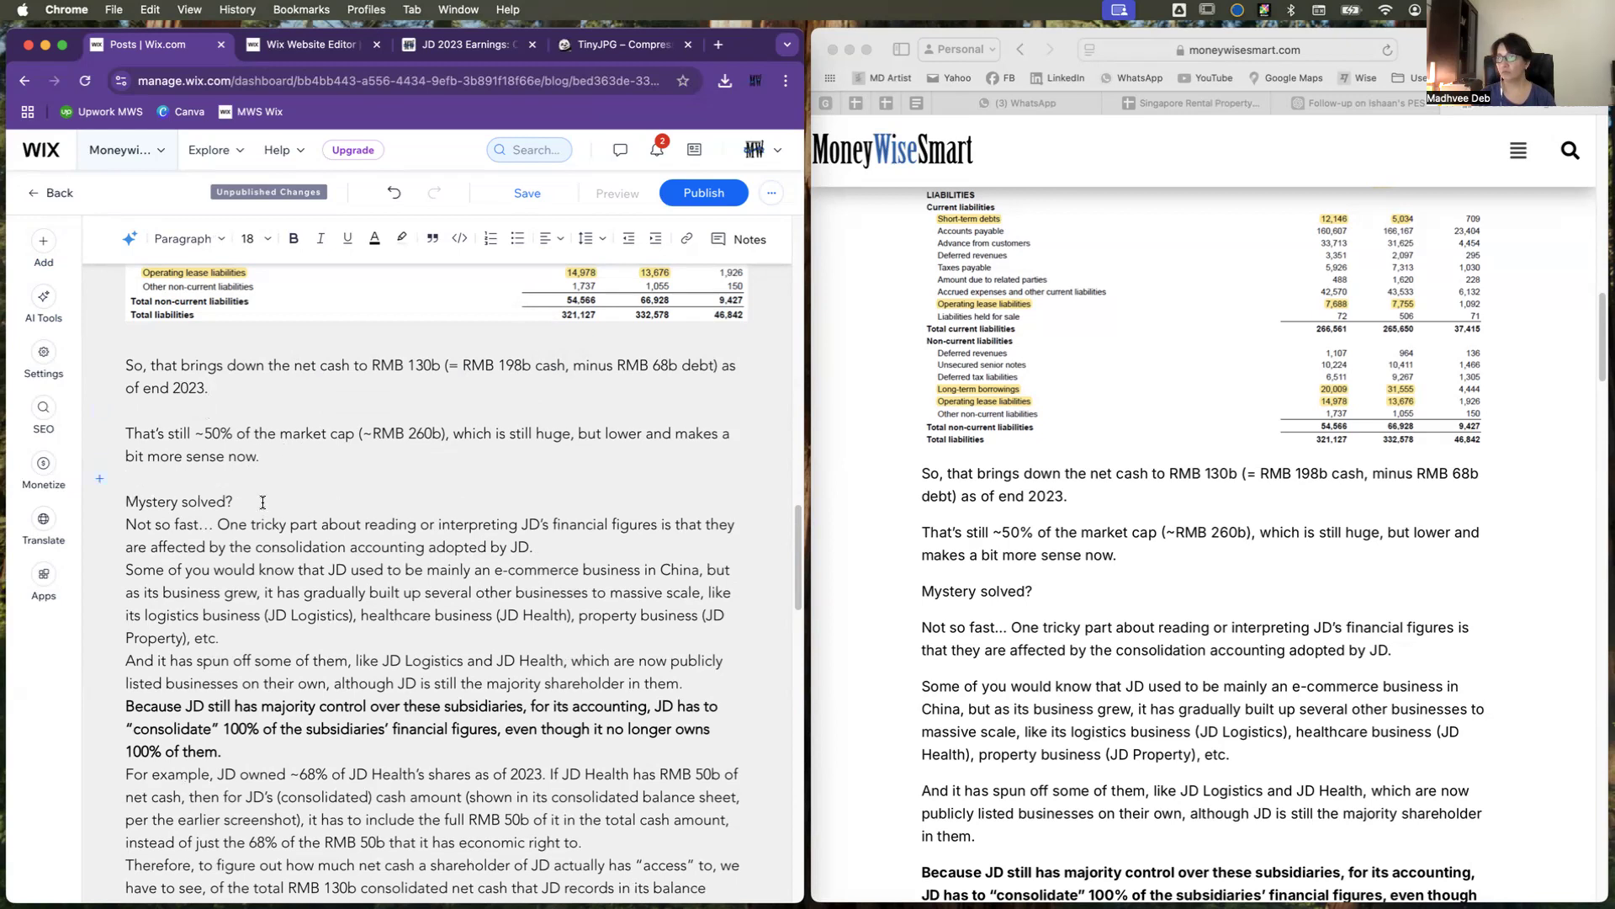
click(262, 499)
key(Return)
Step: Add blank lines after the paragraphs ending "consolidation accounting adopted by JD." and "property business (JD Property), etc."
click(567, 577)
key(Return)
scroll(291, 605, down, 2)
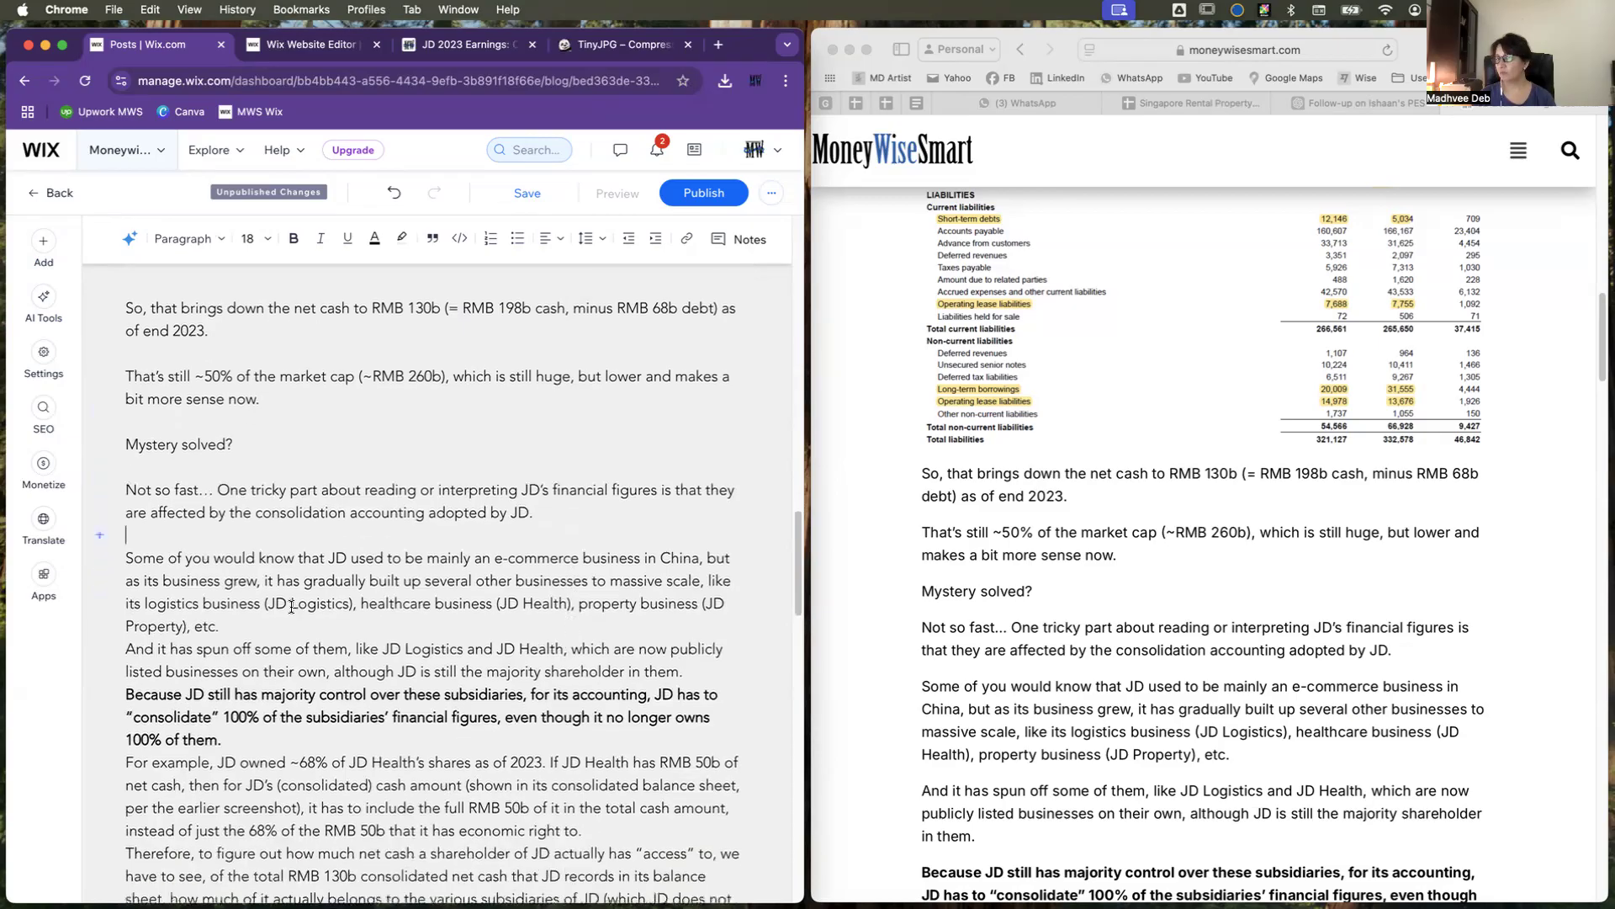
click(342, 626)
key(Return)
scroll(412, 627, down, 1)
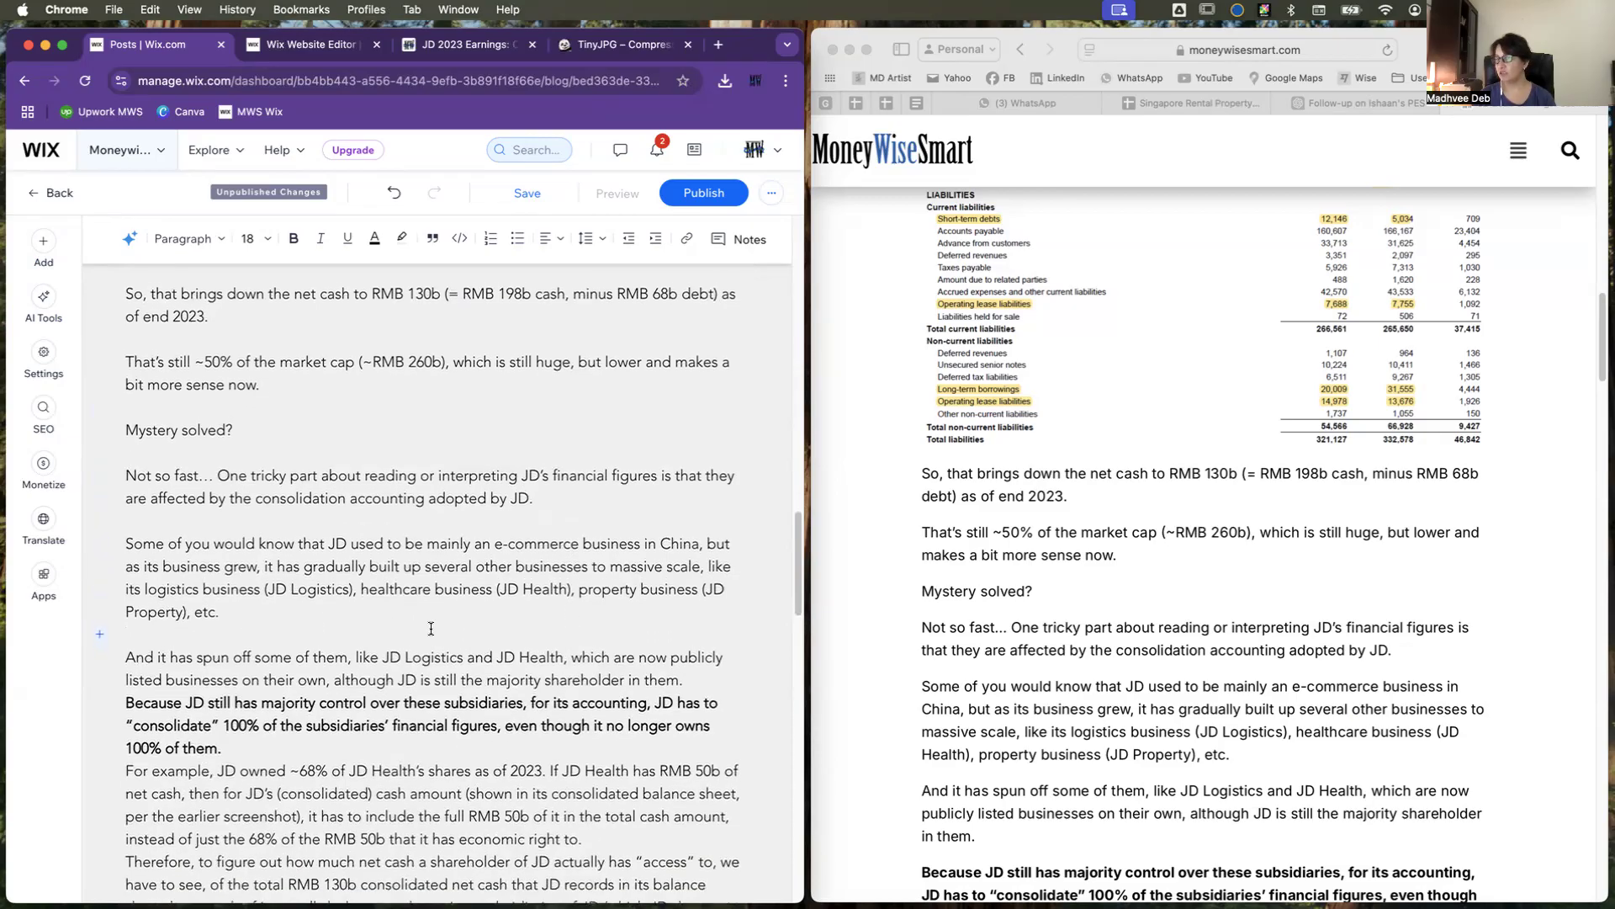
Step: Add blank lines after the bold paragraph ending "no longer owns 100% of them." and the one ending "it has economic right to."
scroll(431, 628, down, 1)
scroll(431, 628, down, 3)
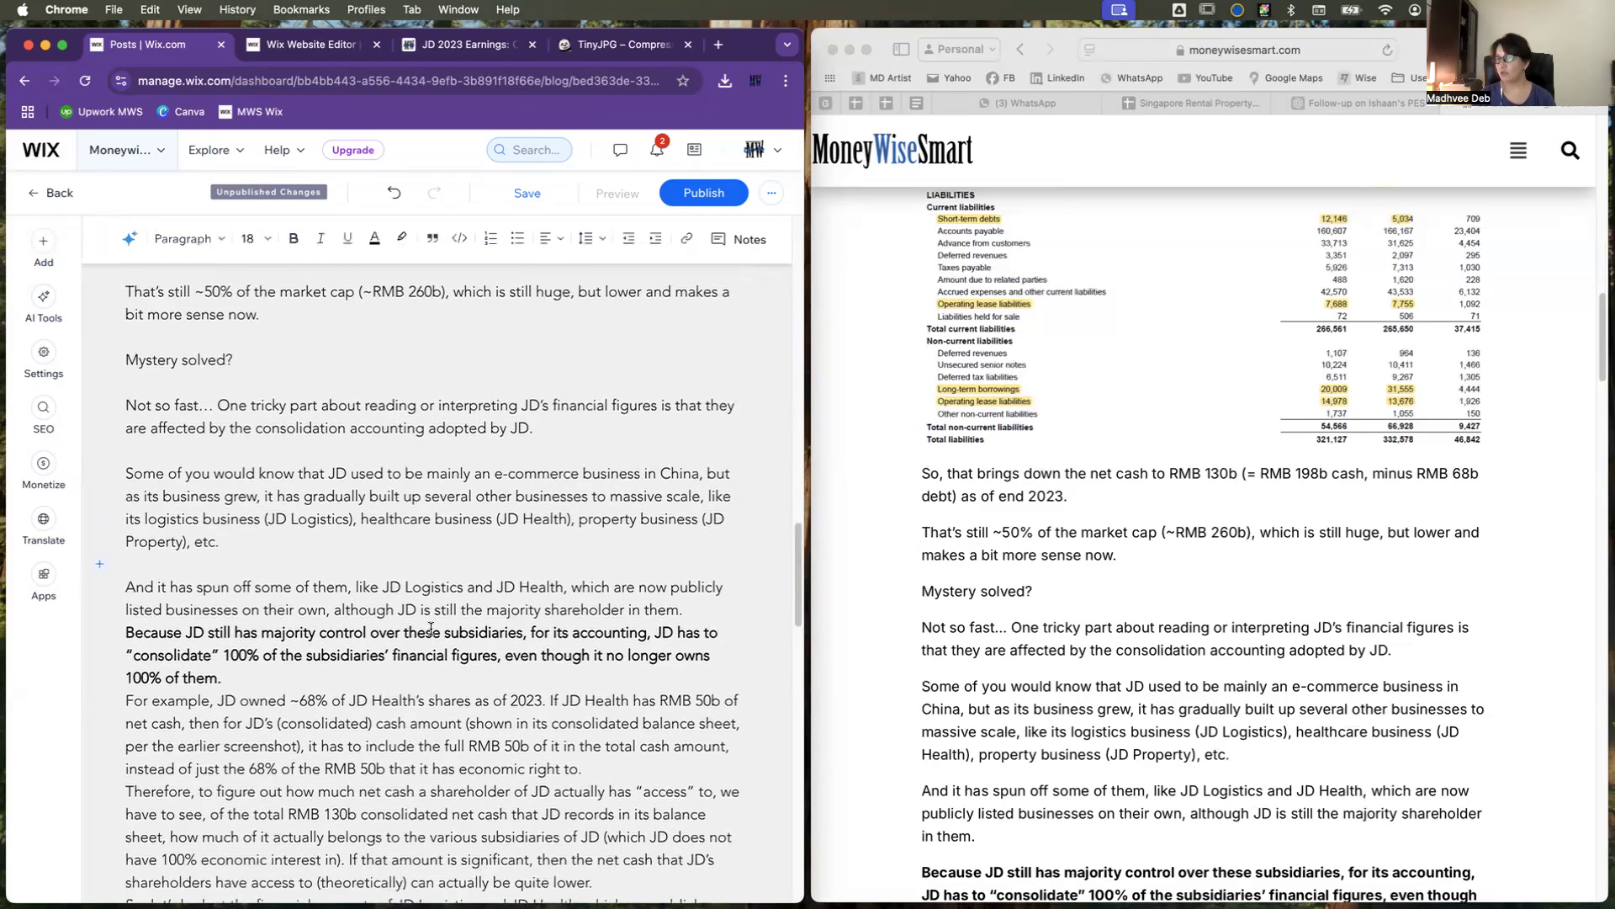
click(243, 656)
key(Return)
scroll(369, 638, down, 2)
scroll(369, 638, down, 4)
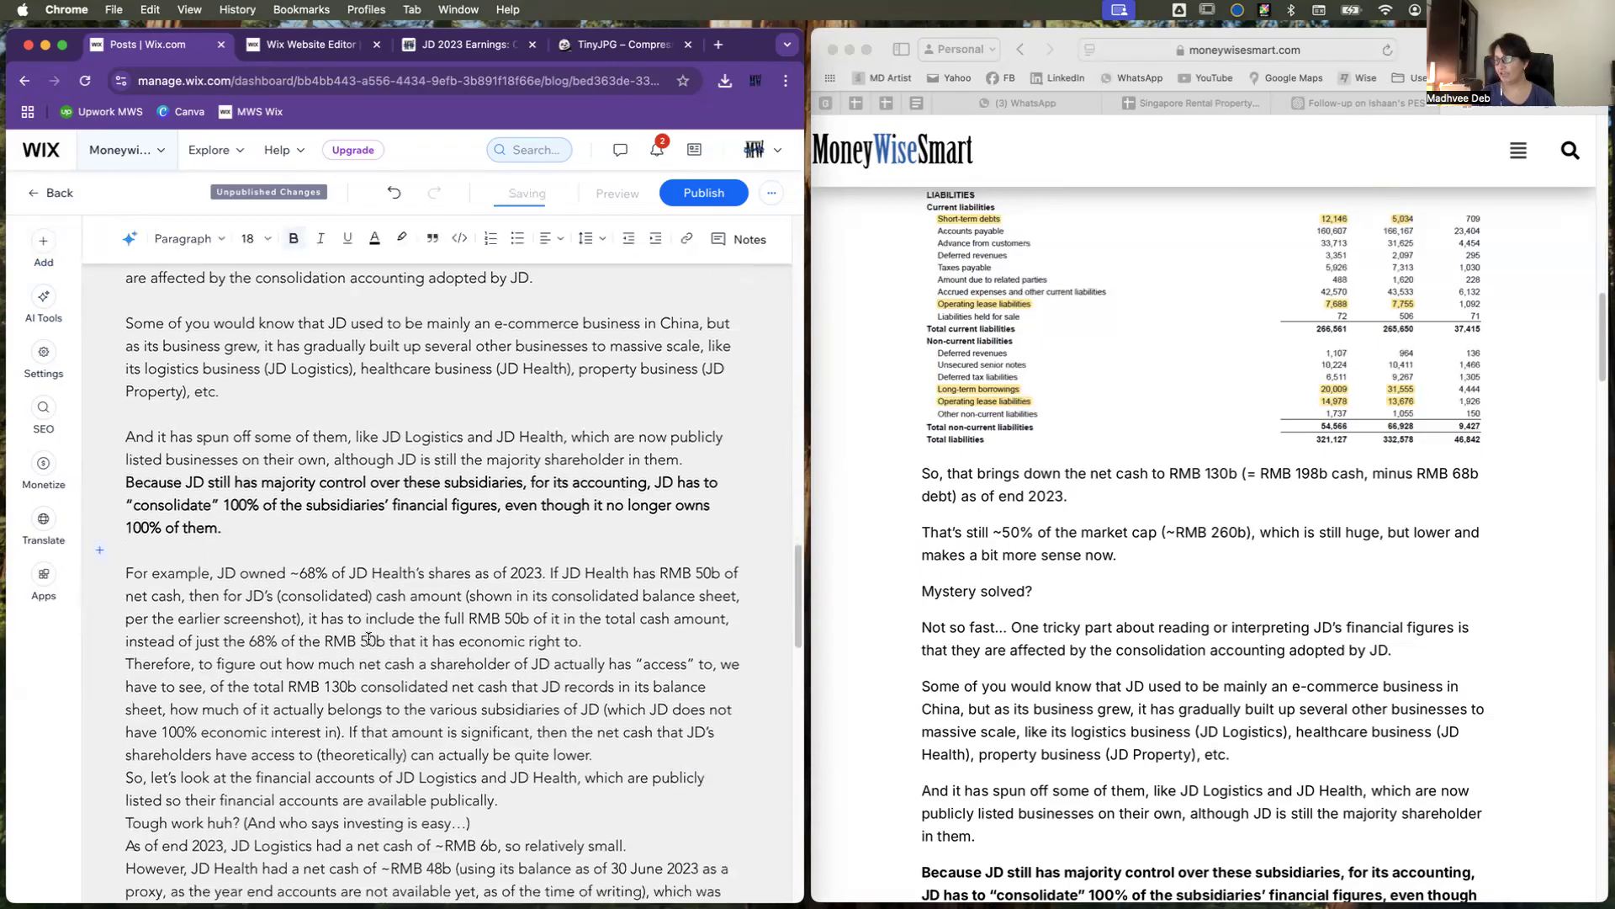
click(594, 633)
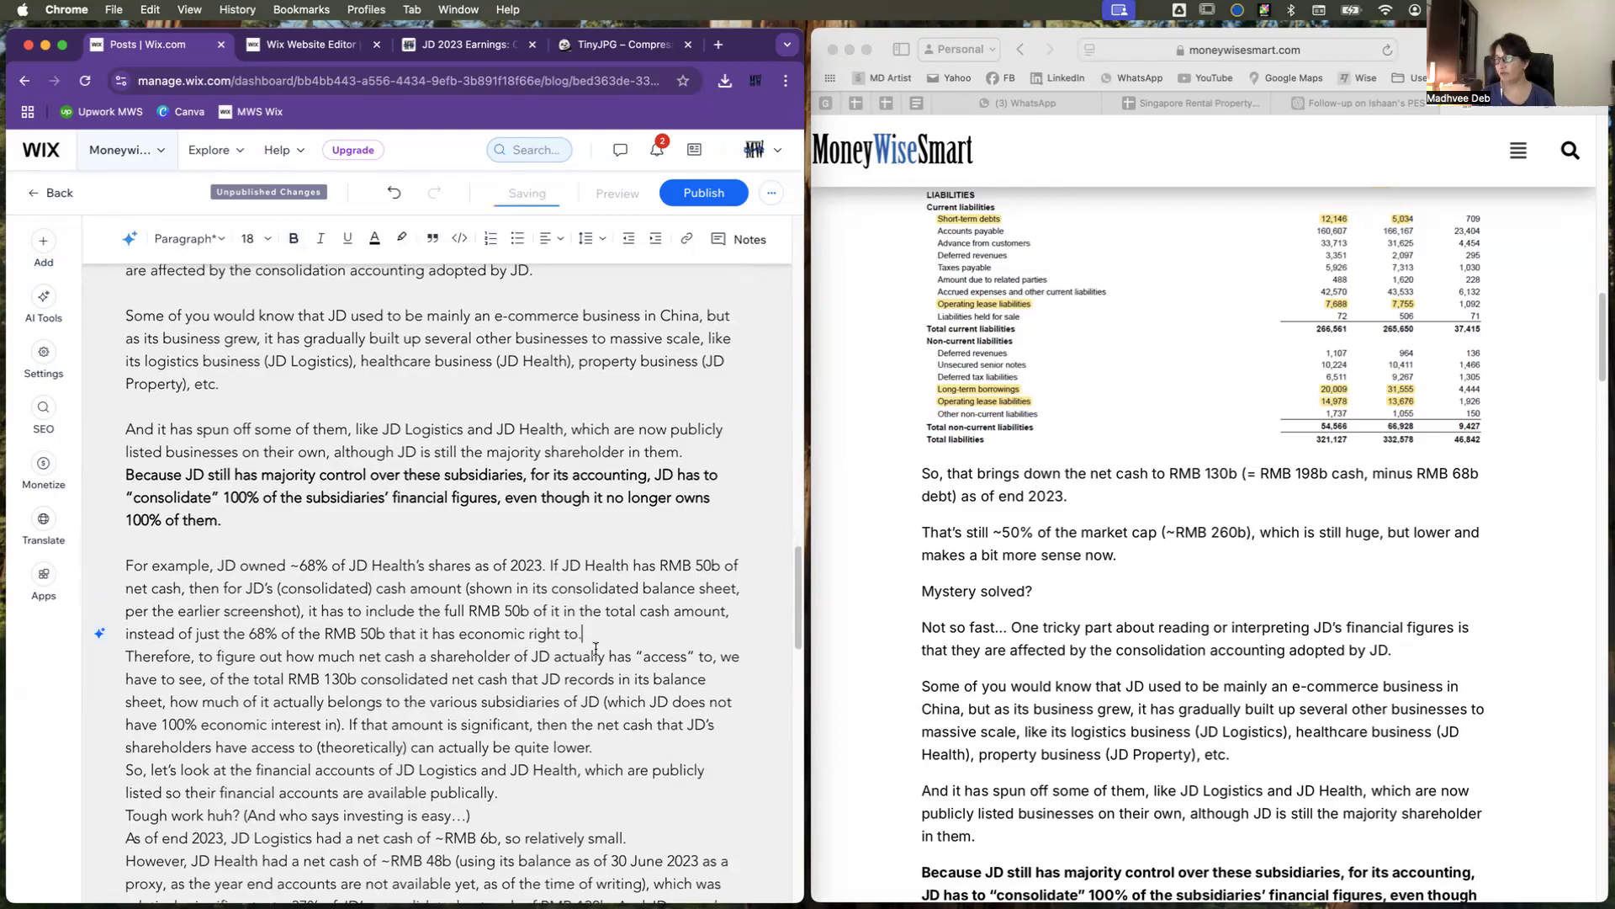
key(Return)
scroll(600, 677, down, 8)
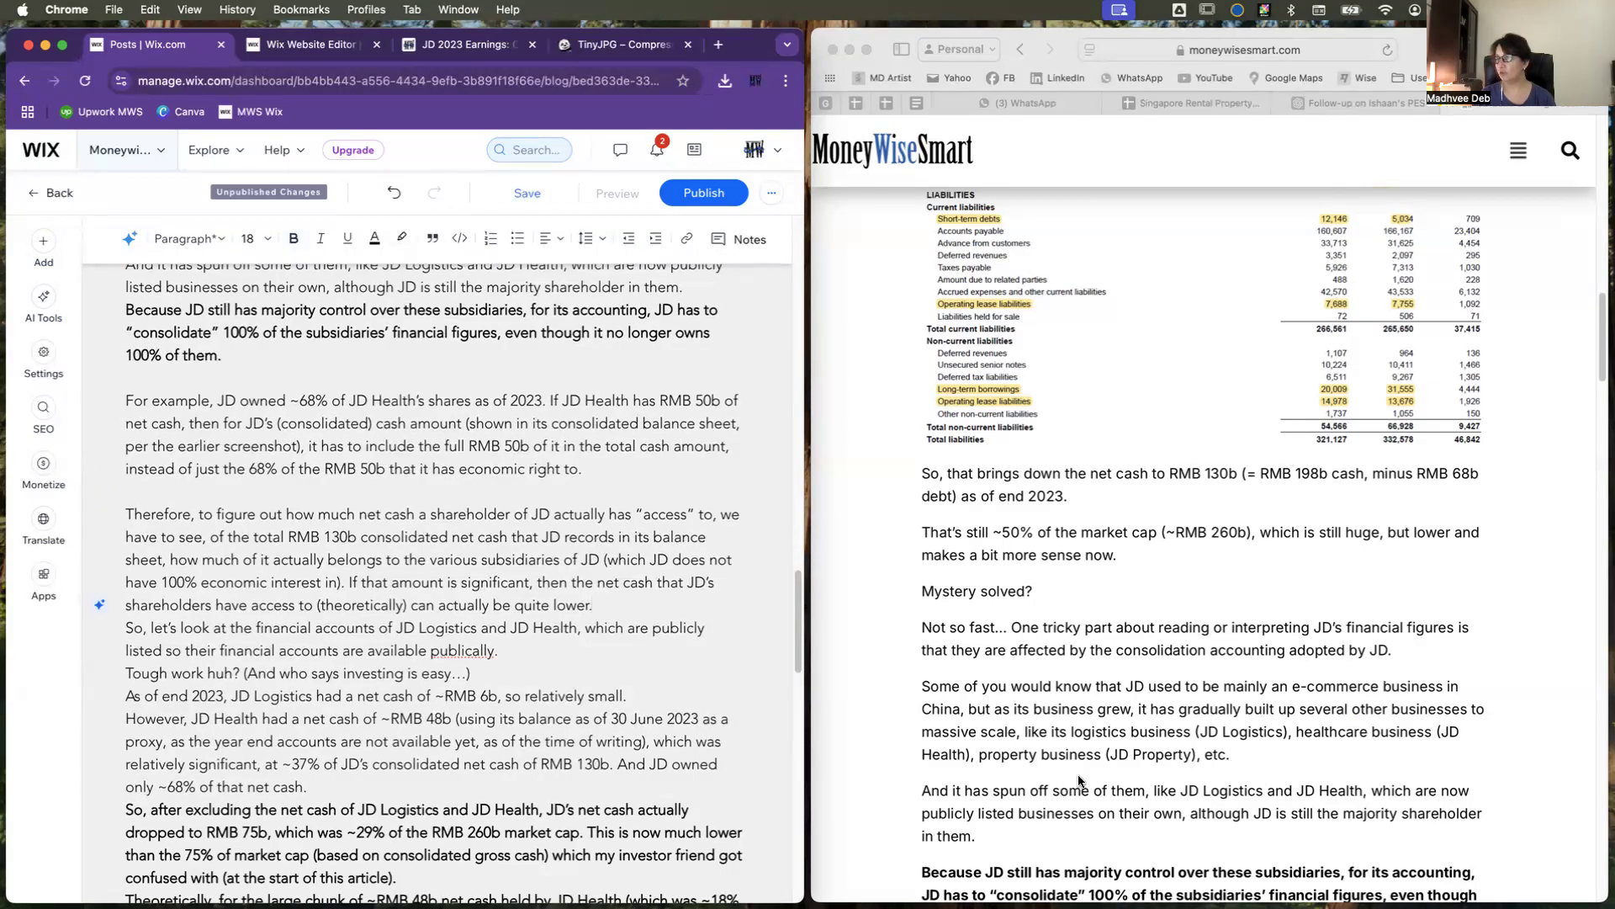
Step: Compare the draft with the original post and add a blank line after "JD is still the majority shareholder in them."
scroll(589, 659, down, 1)
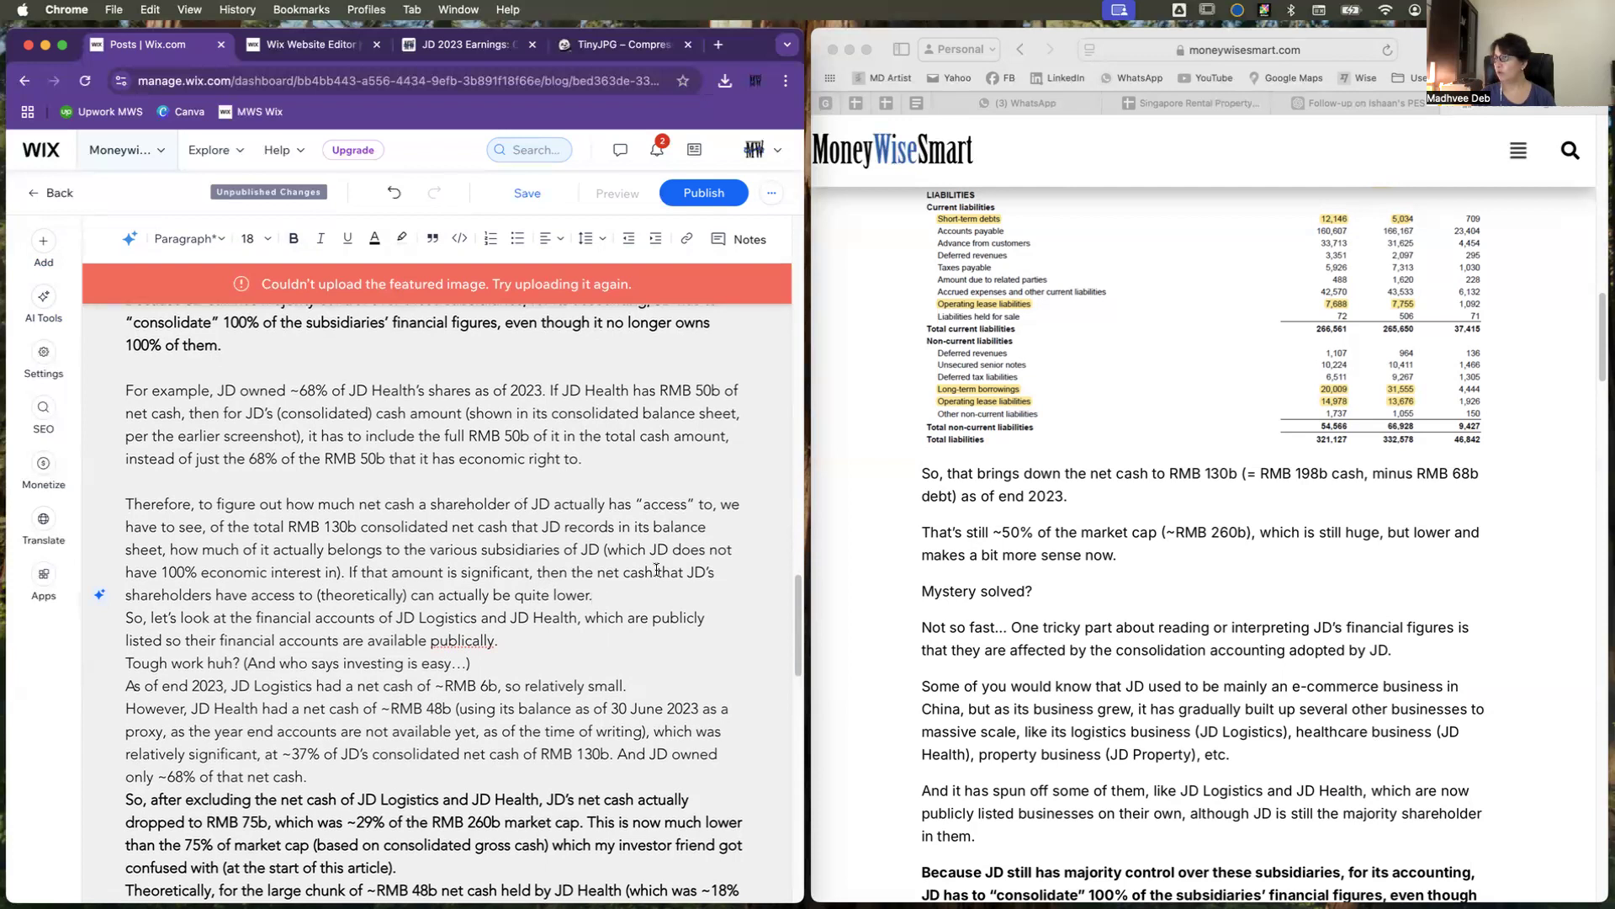
scroll(1073, 705, down, 1)
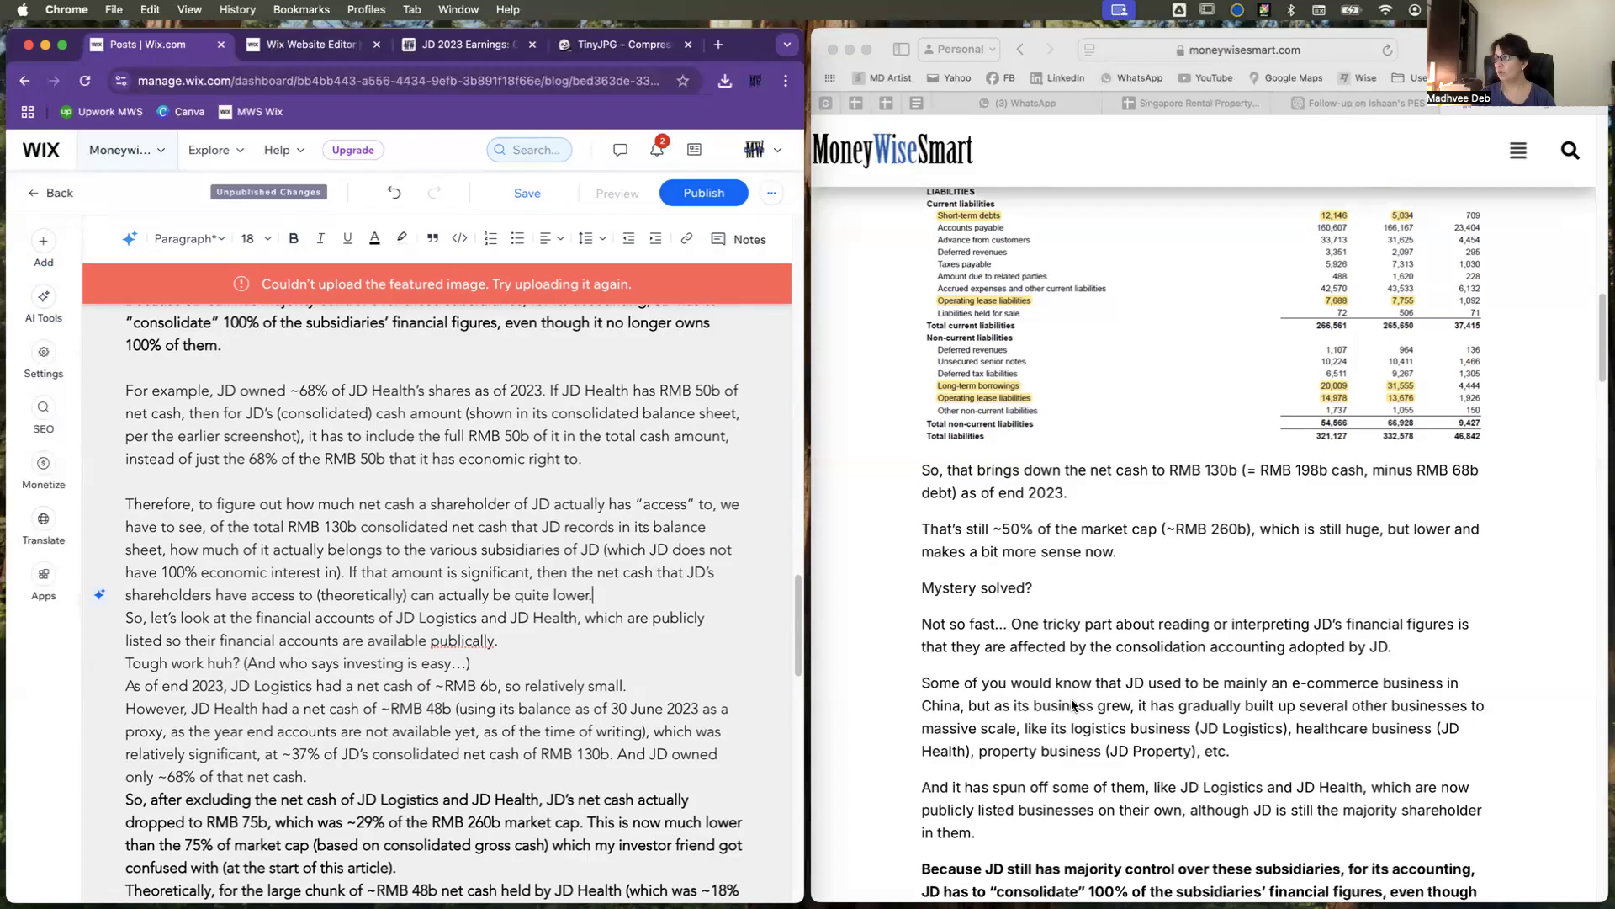
scroll(1072, 705, down, 3)
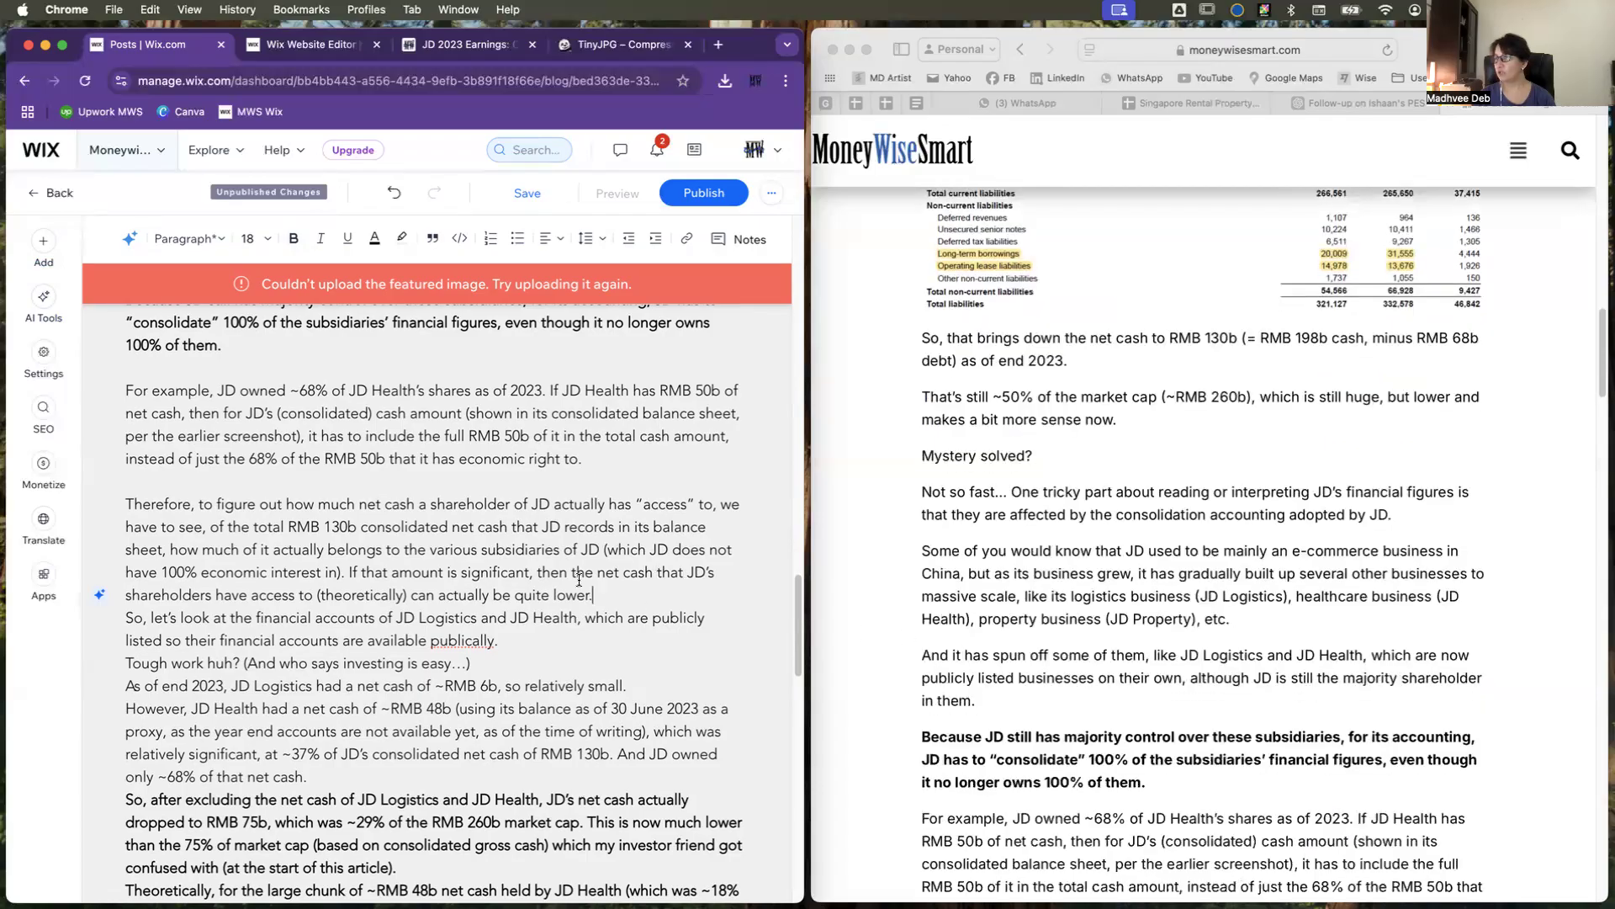
scroll(542, 554, up, 3)
scroll(543, 554, up, 1)
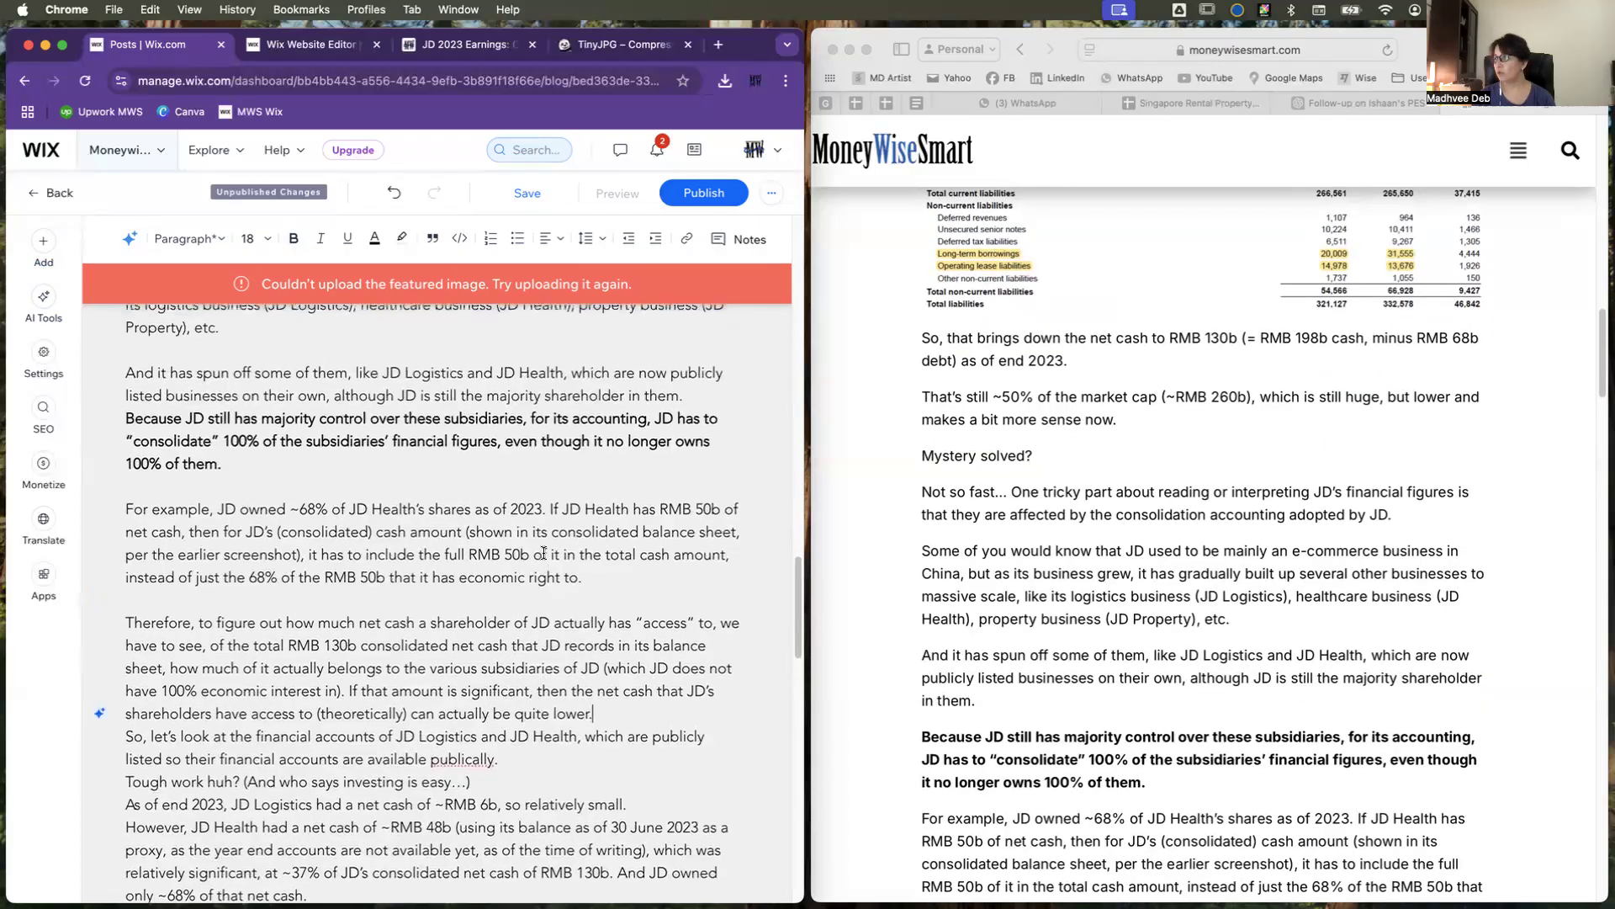
scroll(1141, 649, up, 4)
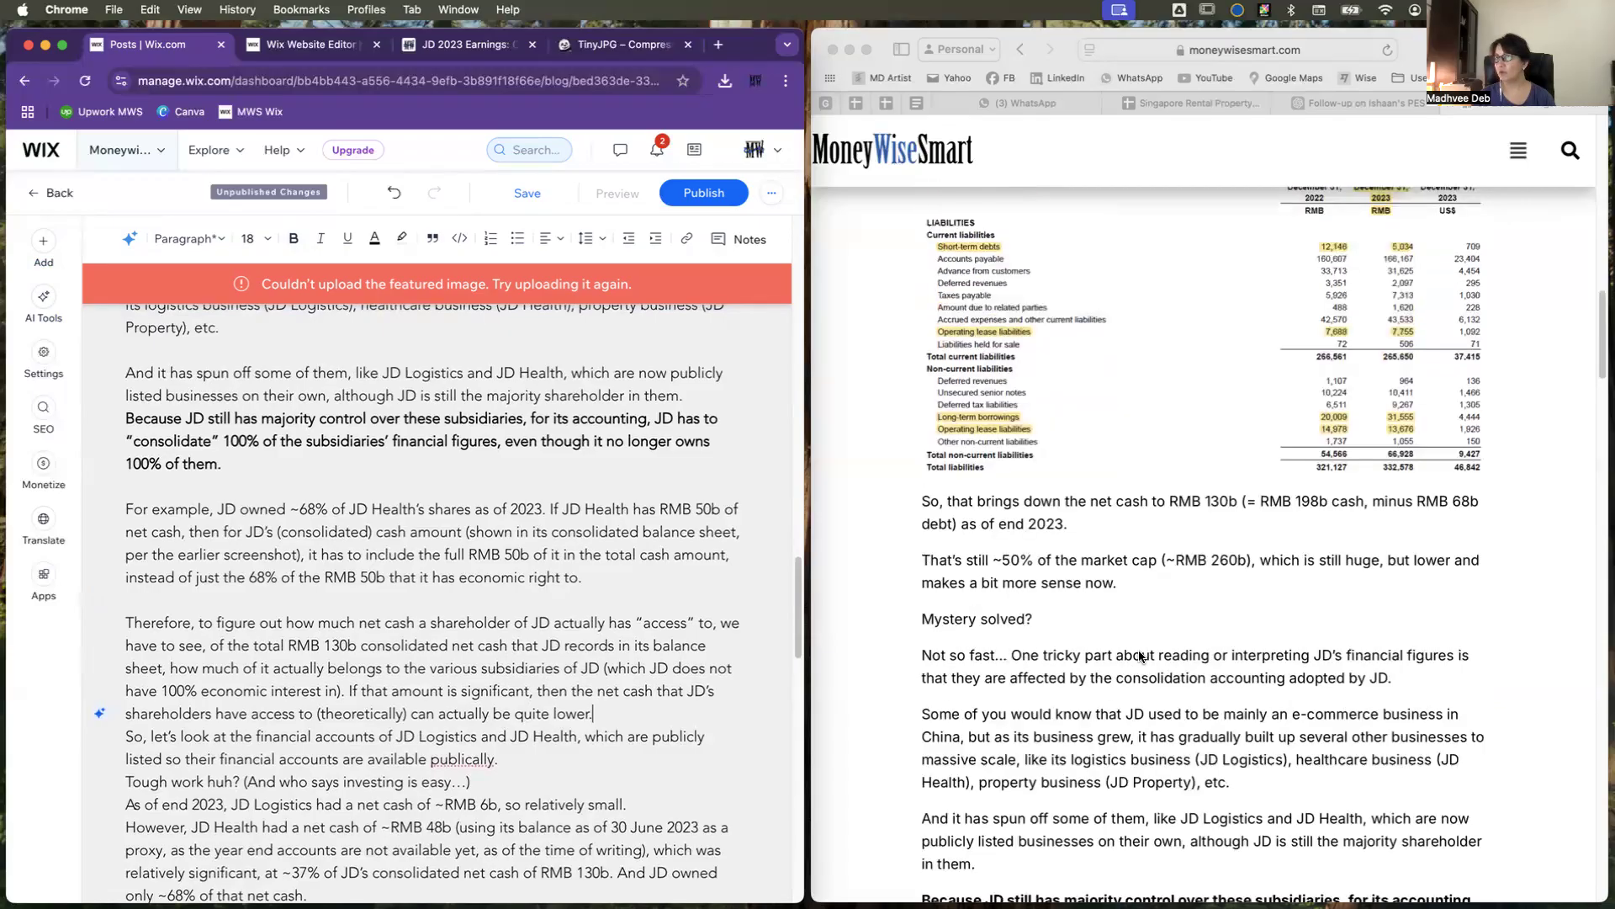
scroll(572, 606, up, 7)
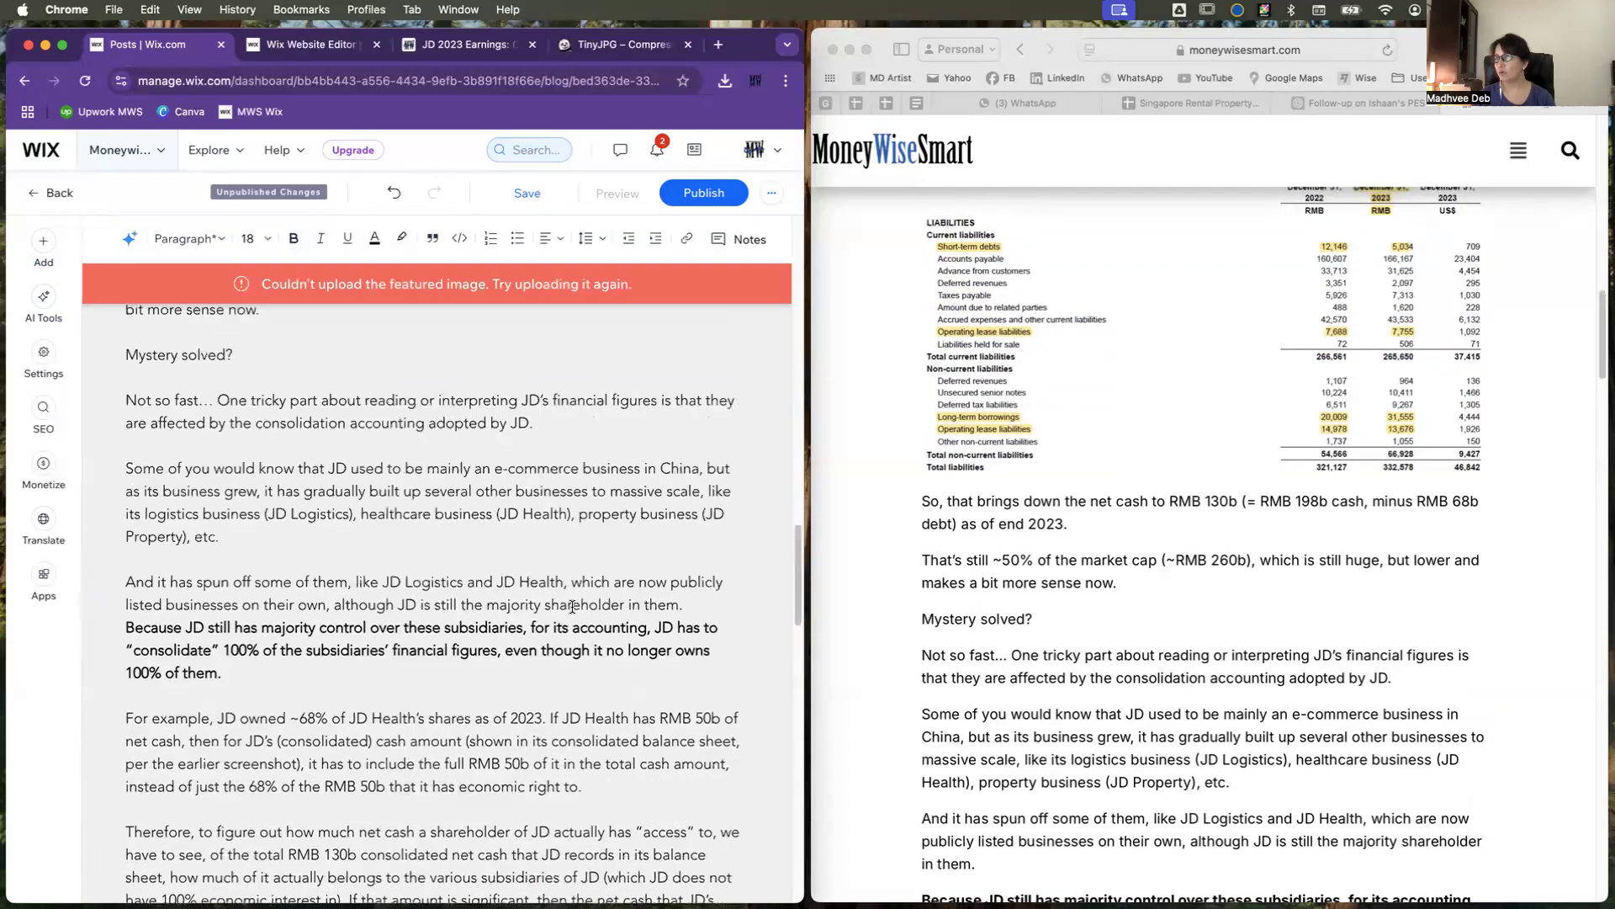
scroll(573, 606, up, 1)
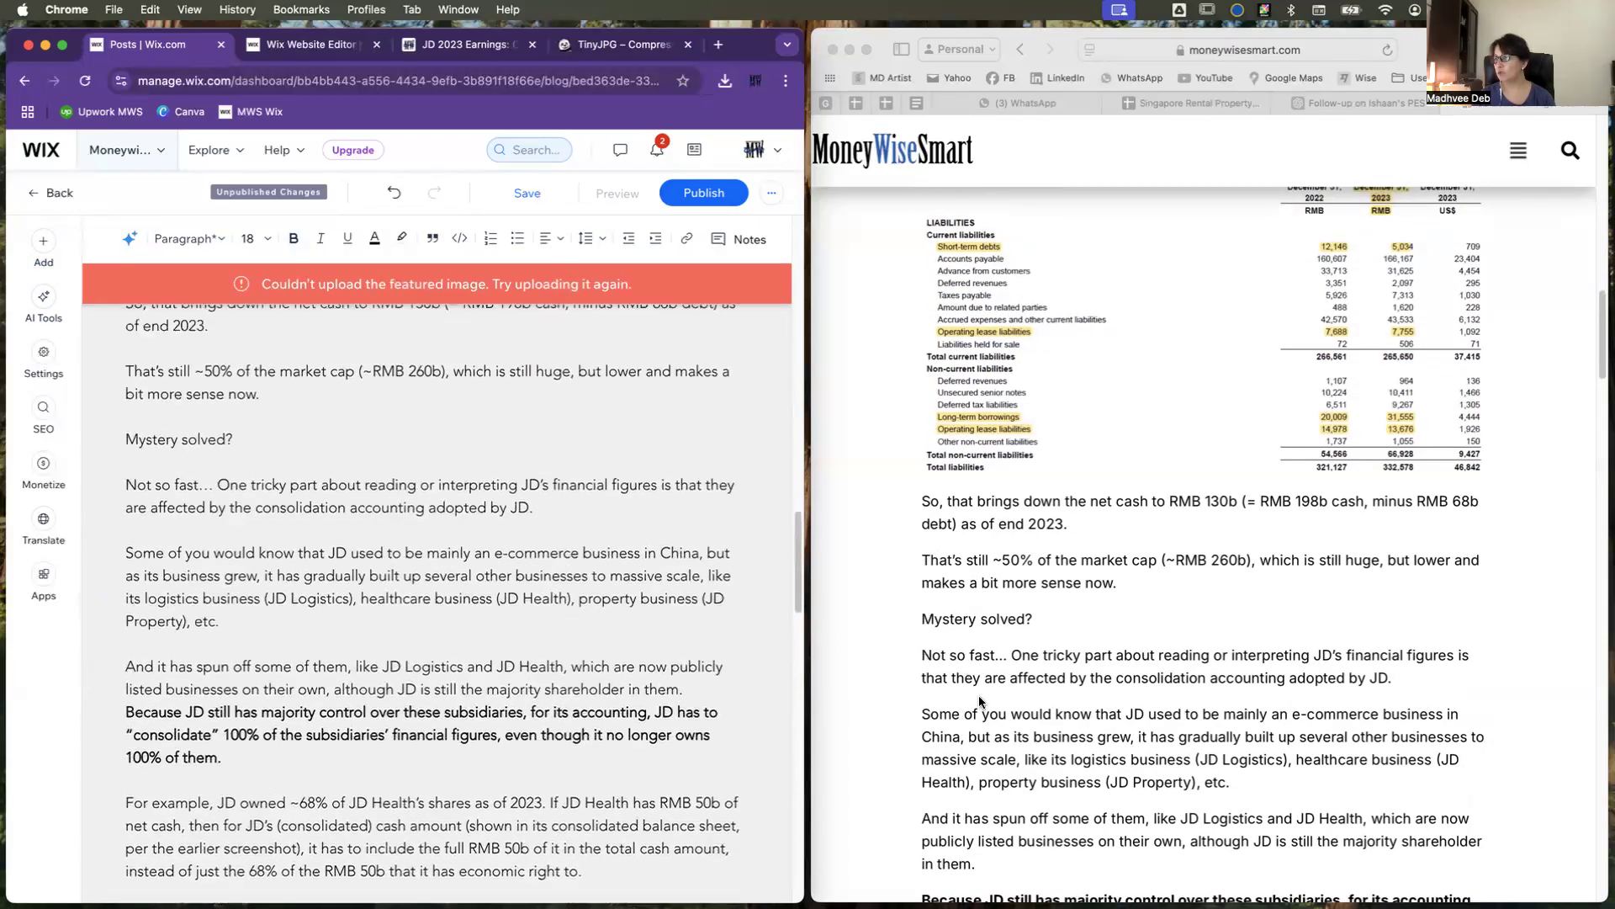
scroll(981, 694, down, 1)
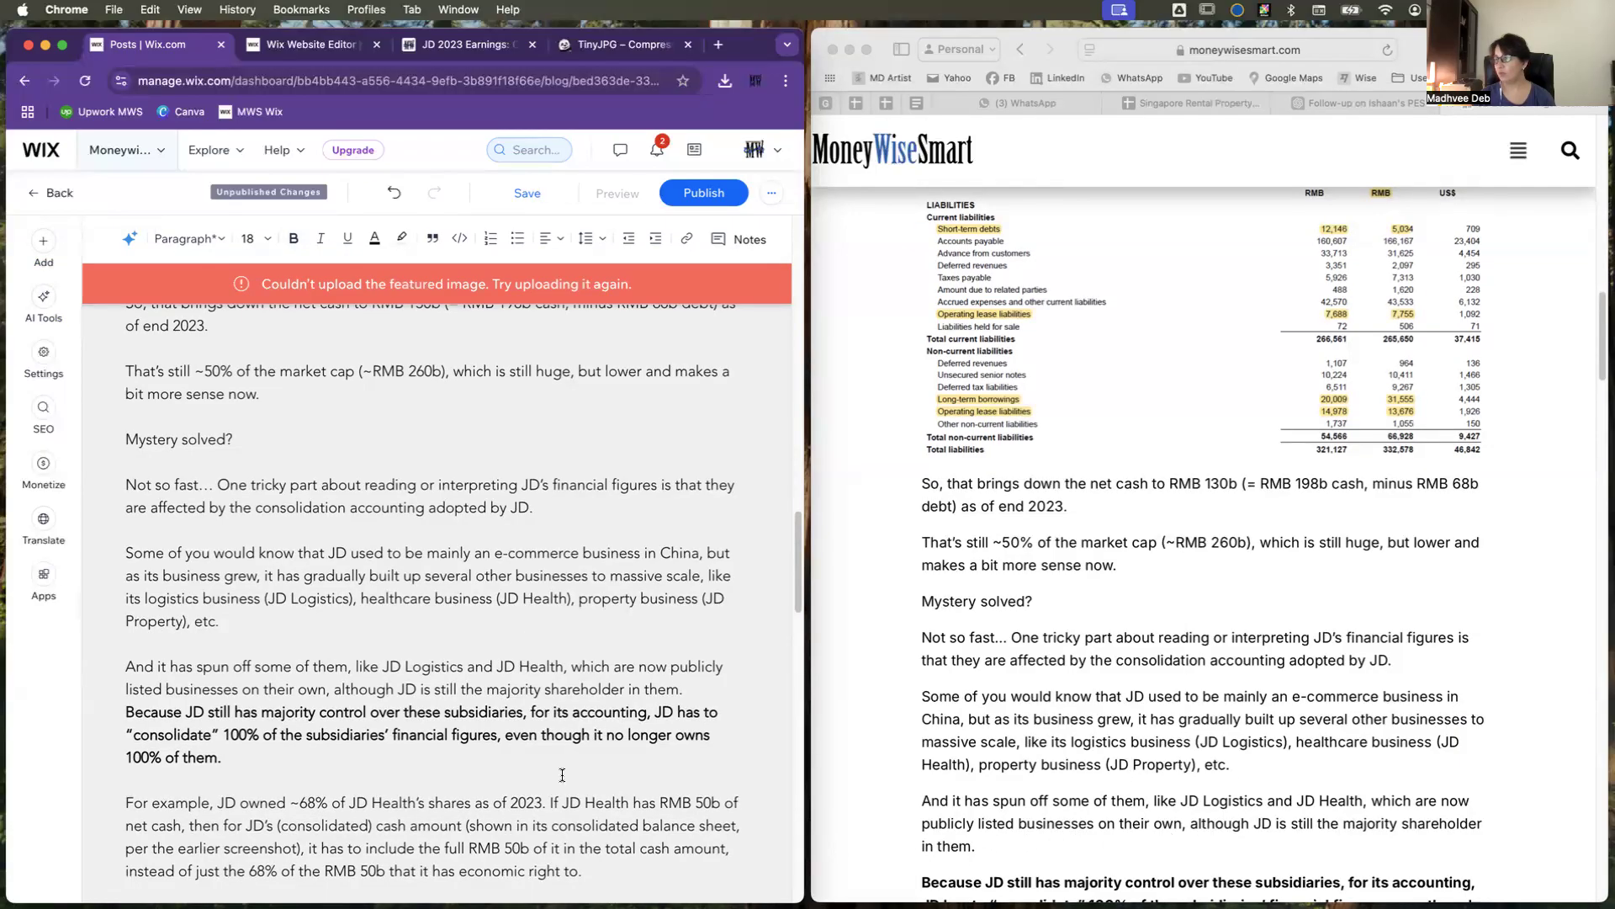
scroll(552, 766, down, 2)
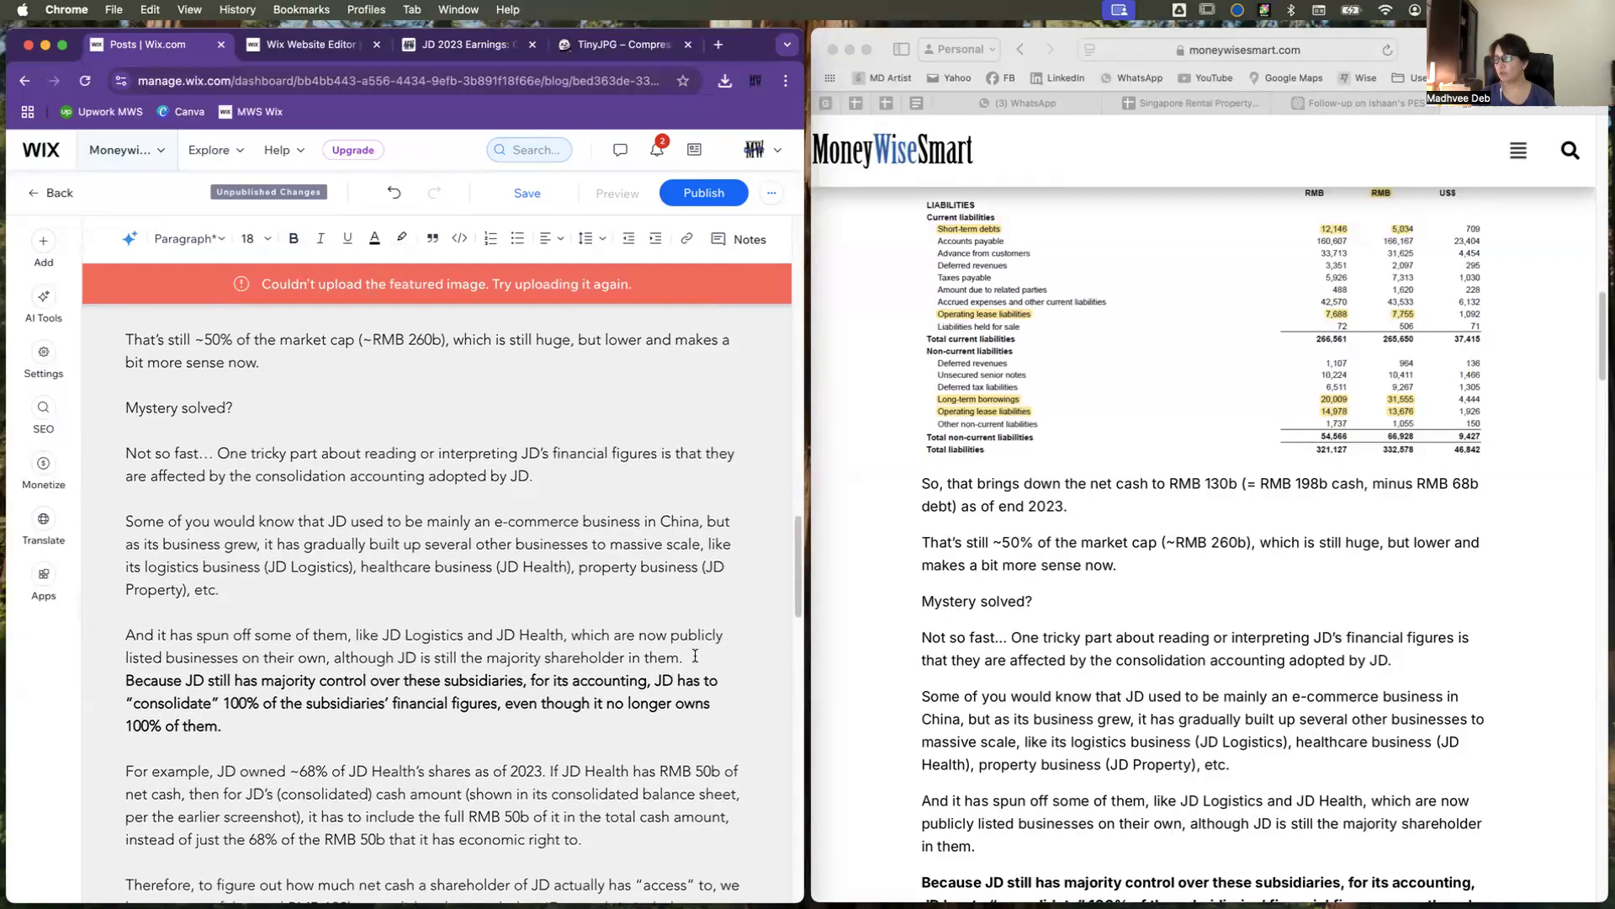
key(Return)
scroll(1016, 781, down, 2)
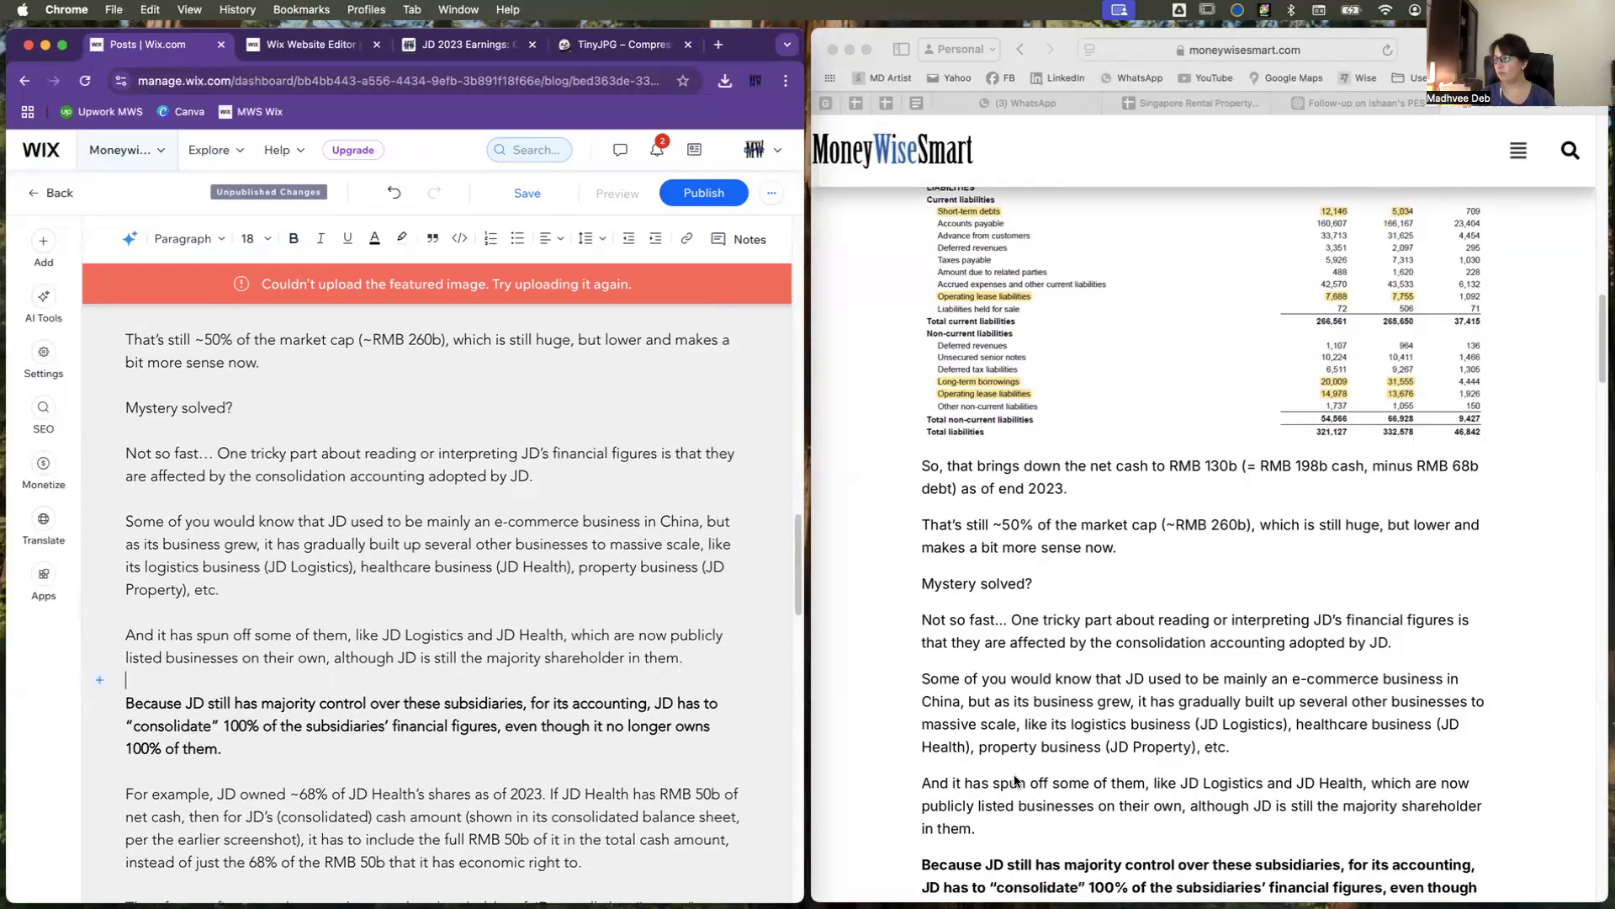
Step: Add a blank line after the paragraph ending "can actually be quite lower." to match the original post
scroll(1015, 781, down, 6)
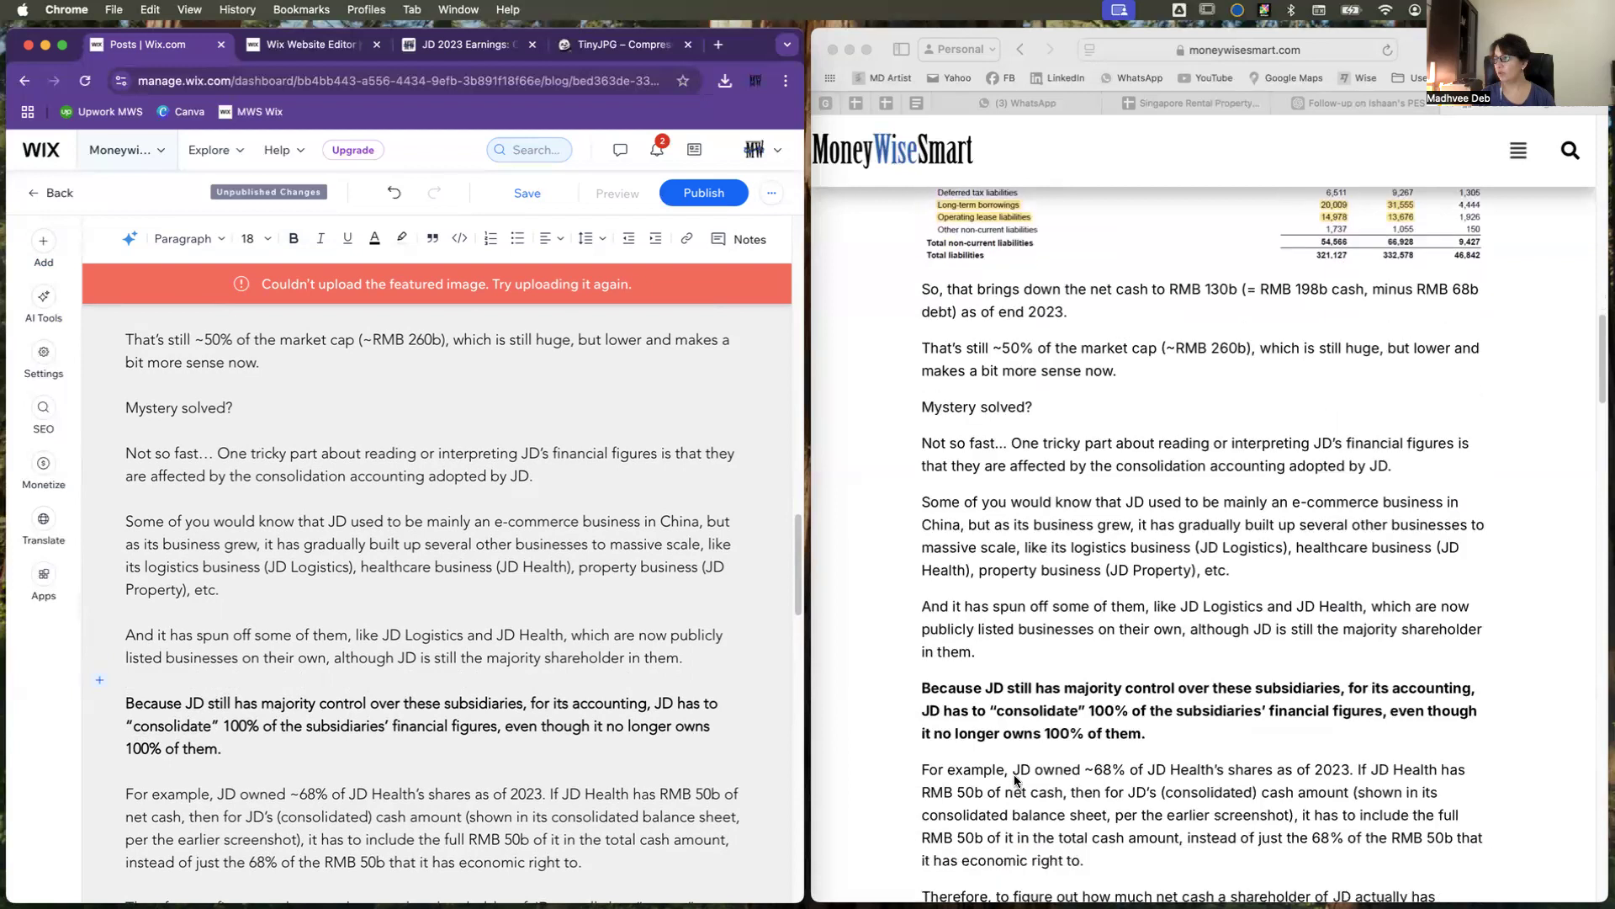
scroll(1015, 781, down, 1)
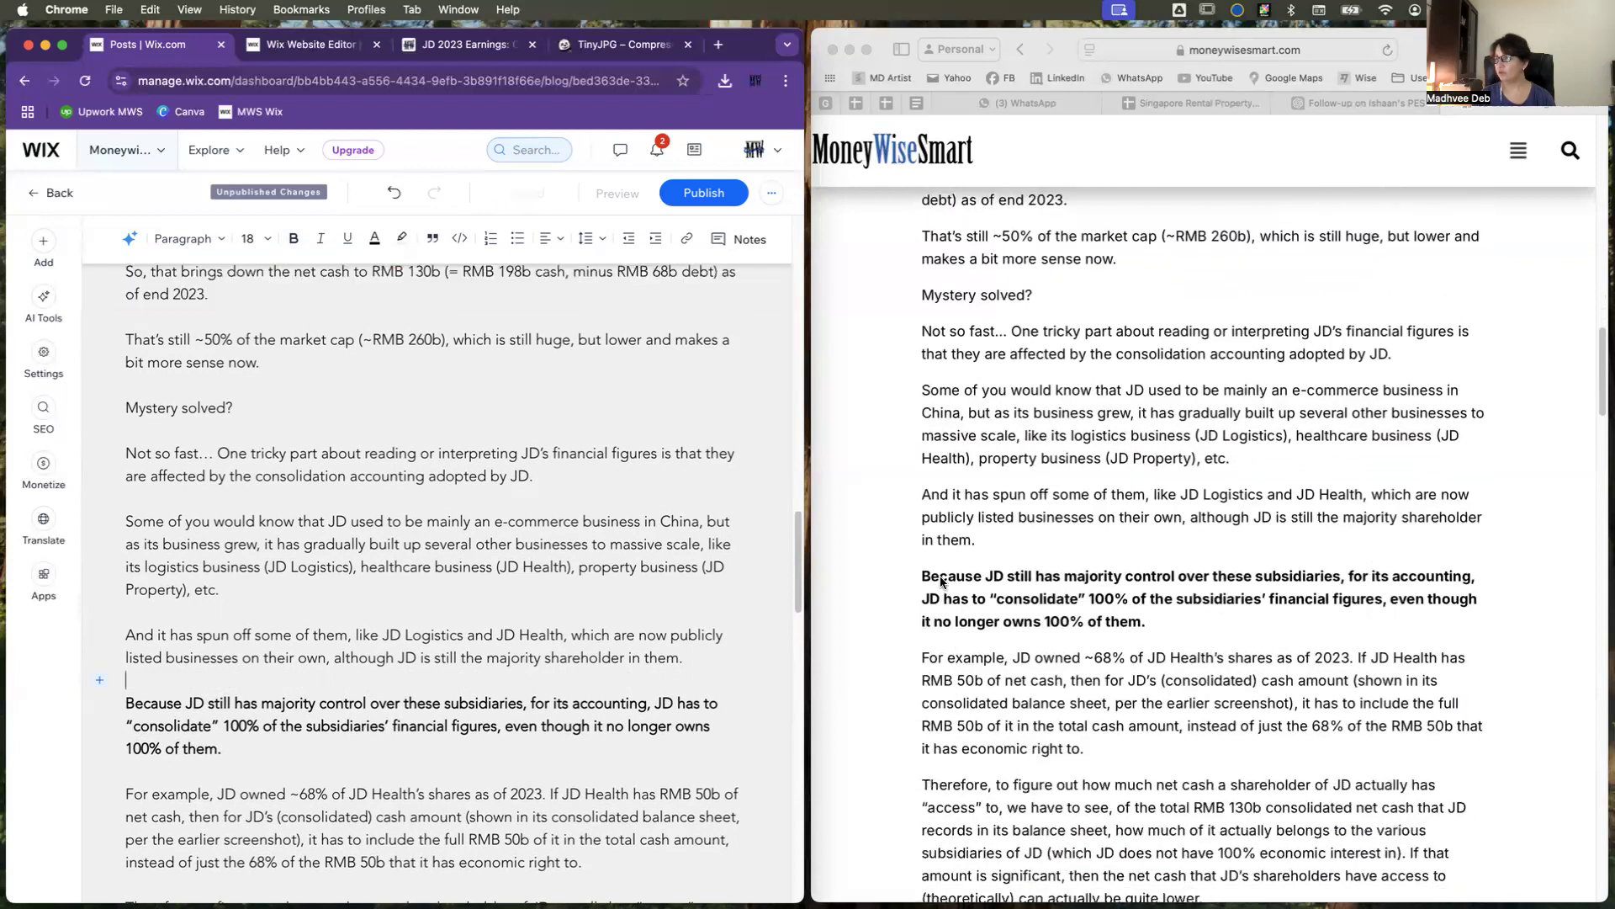
scroll(596, 810, down, 1)
scroll(596, 811, down, 5)
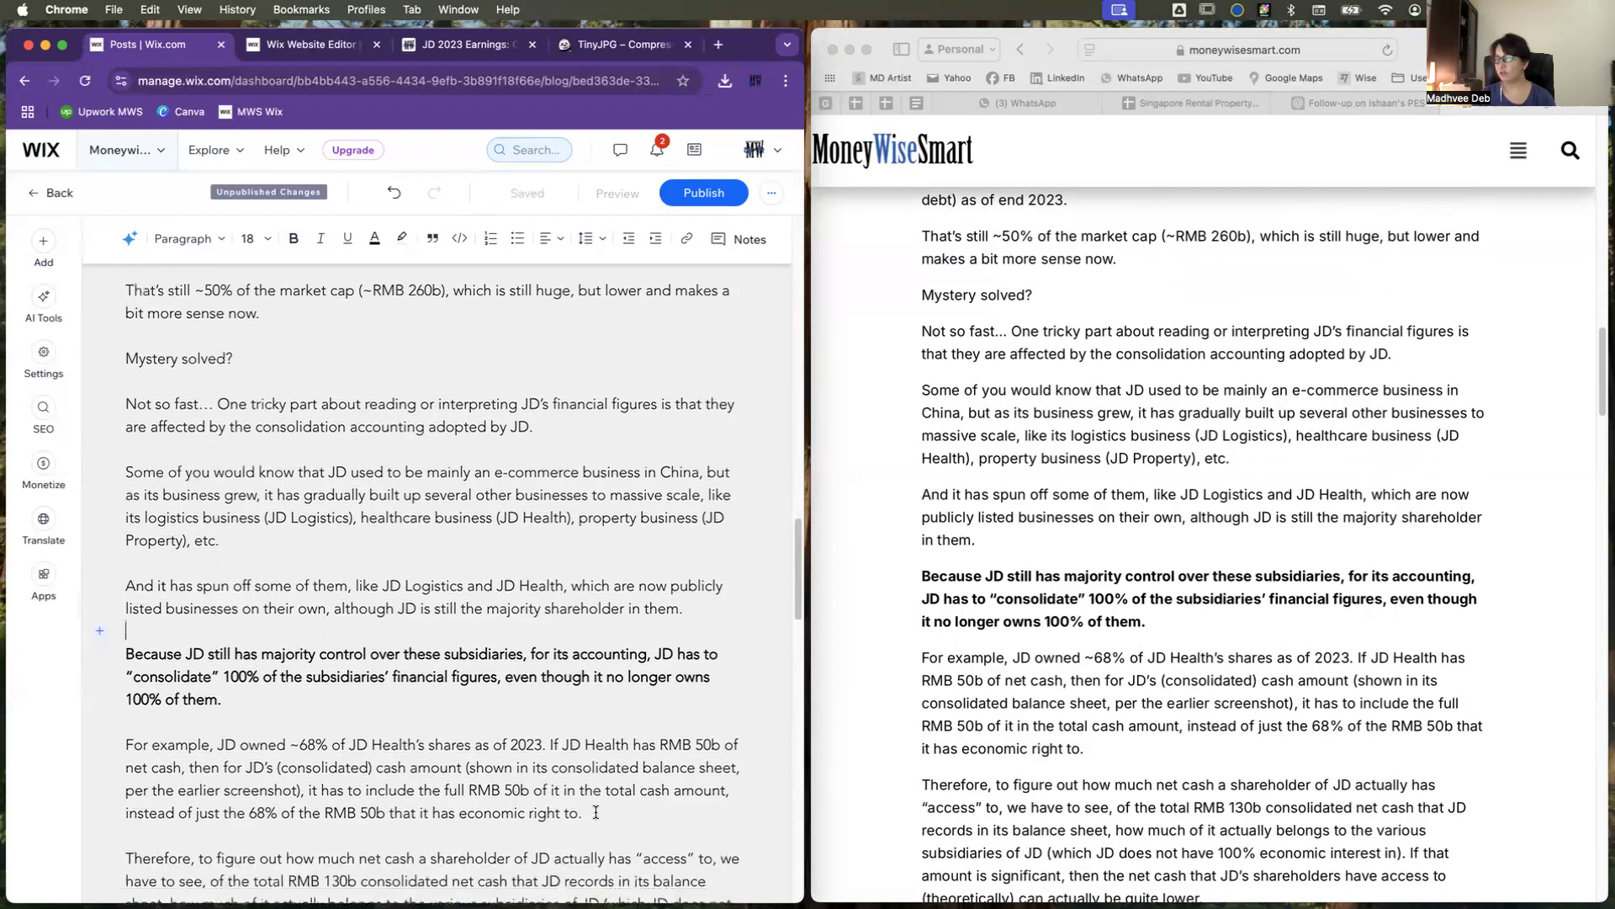
scroll(1123, 792, down, 1)
scroll(1123, 792, down, 10)
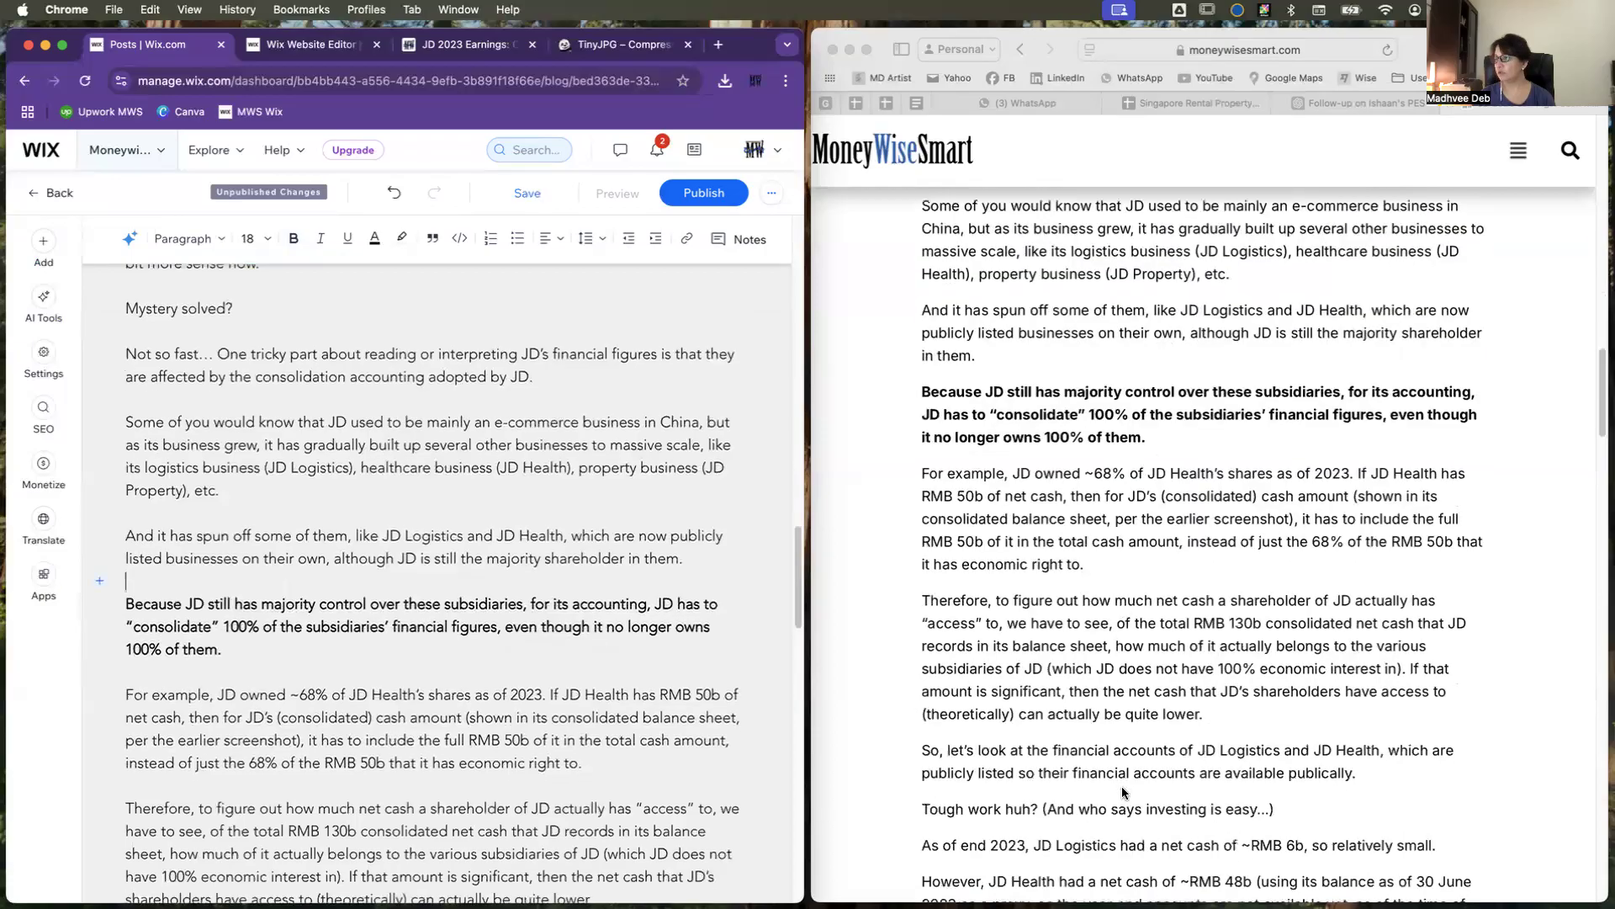
scroll(621, 778, down, 10)
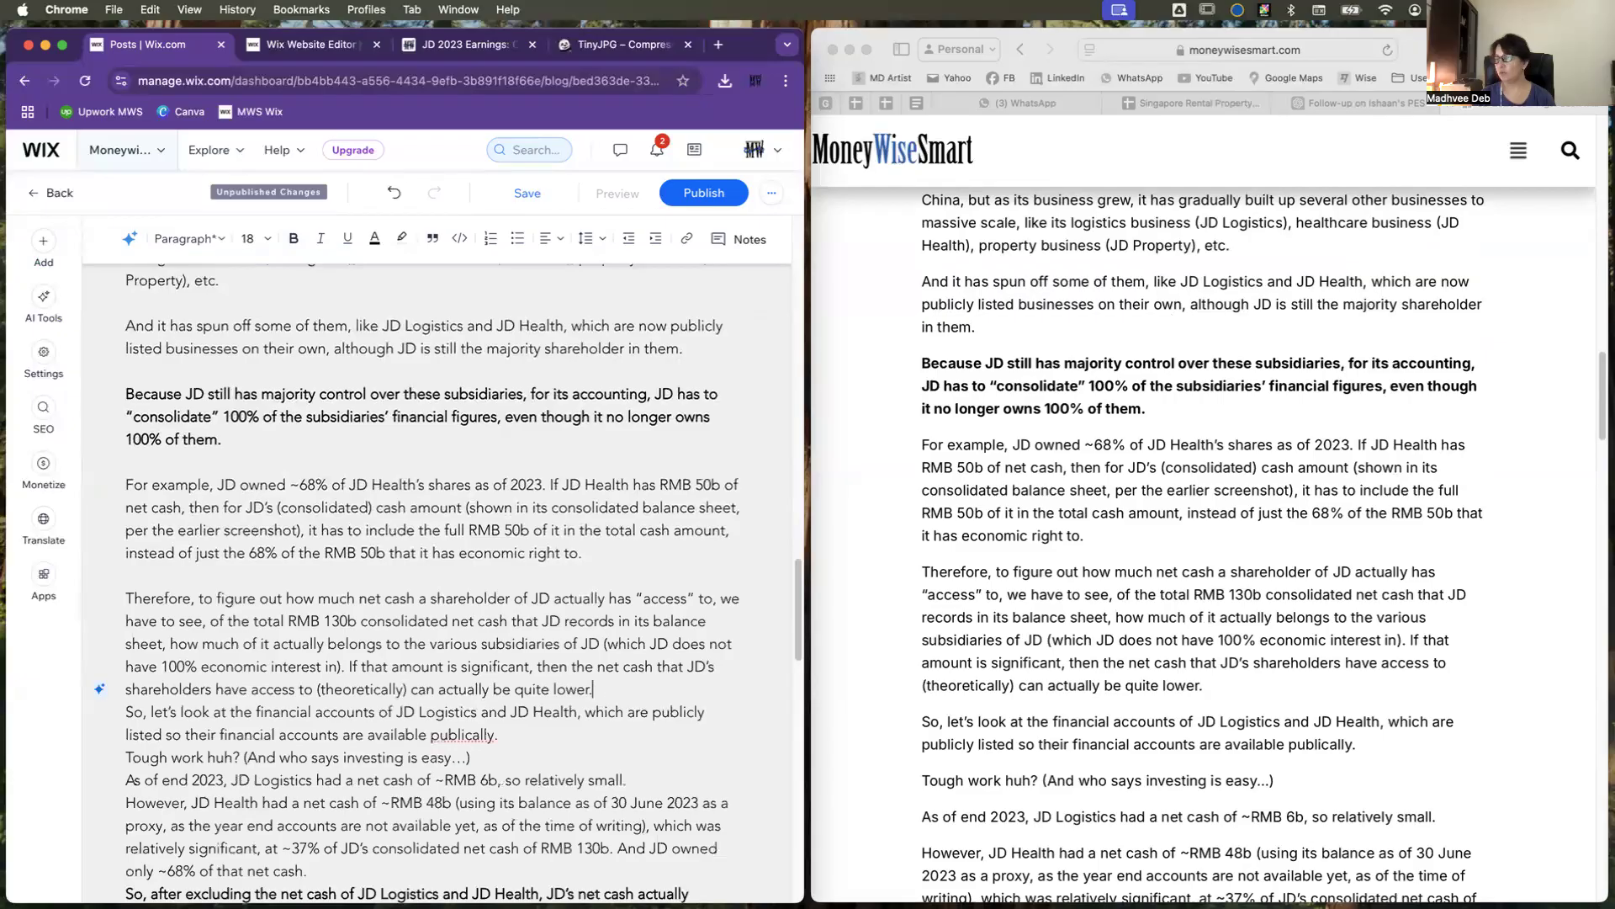
key(Return)
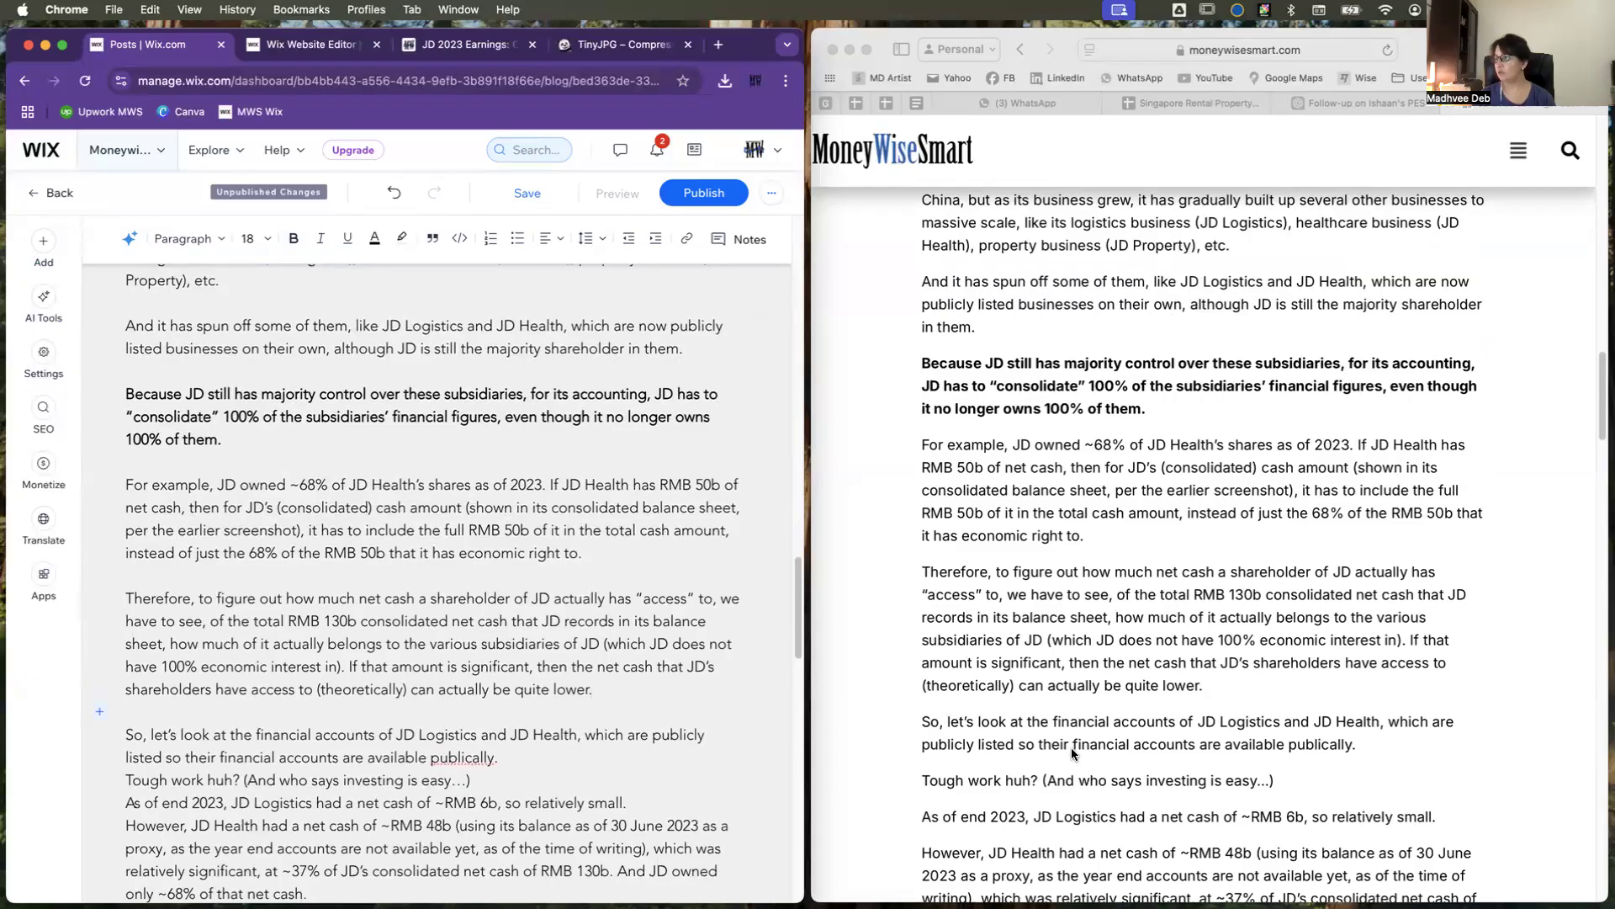
Step: Separate the paragraph ending "financial accounts are available publically." from "Tough work huh?" with a blank line
scroll(1072, 747, down, 12)
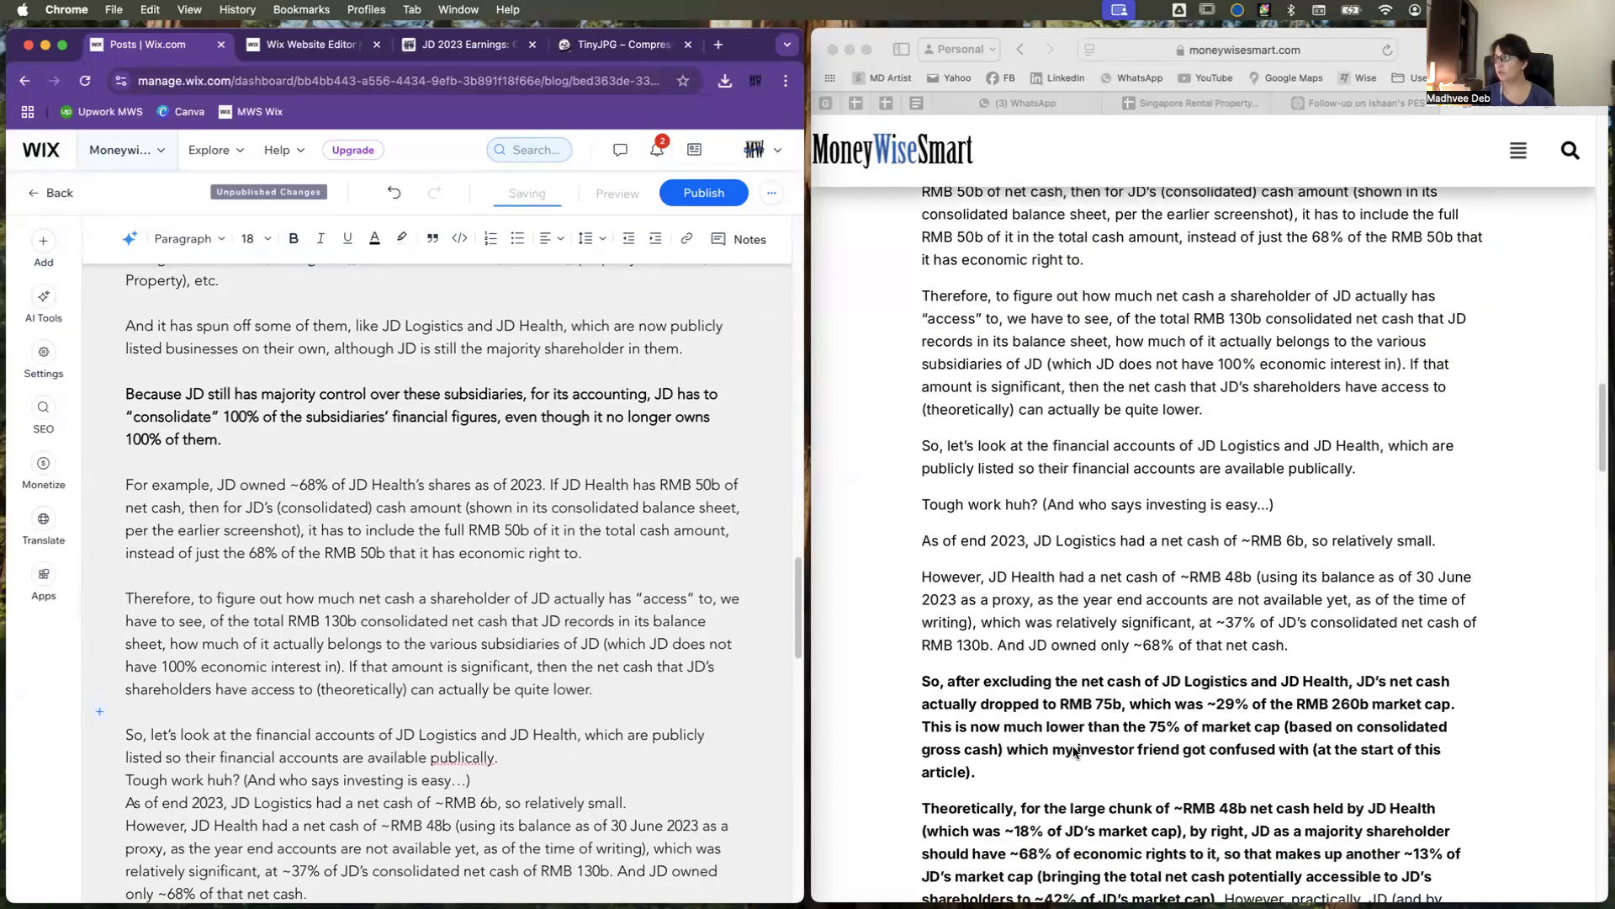
scroll(1074, 751, down, 1)
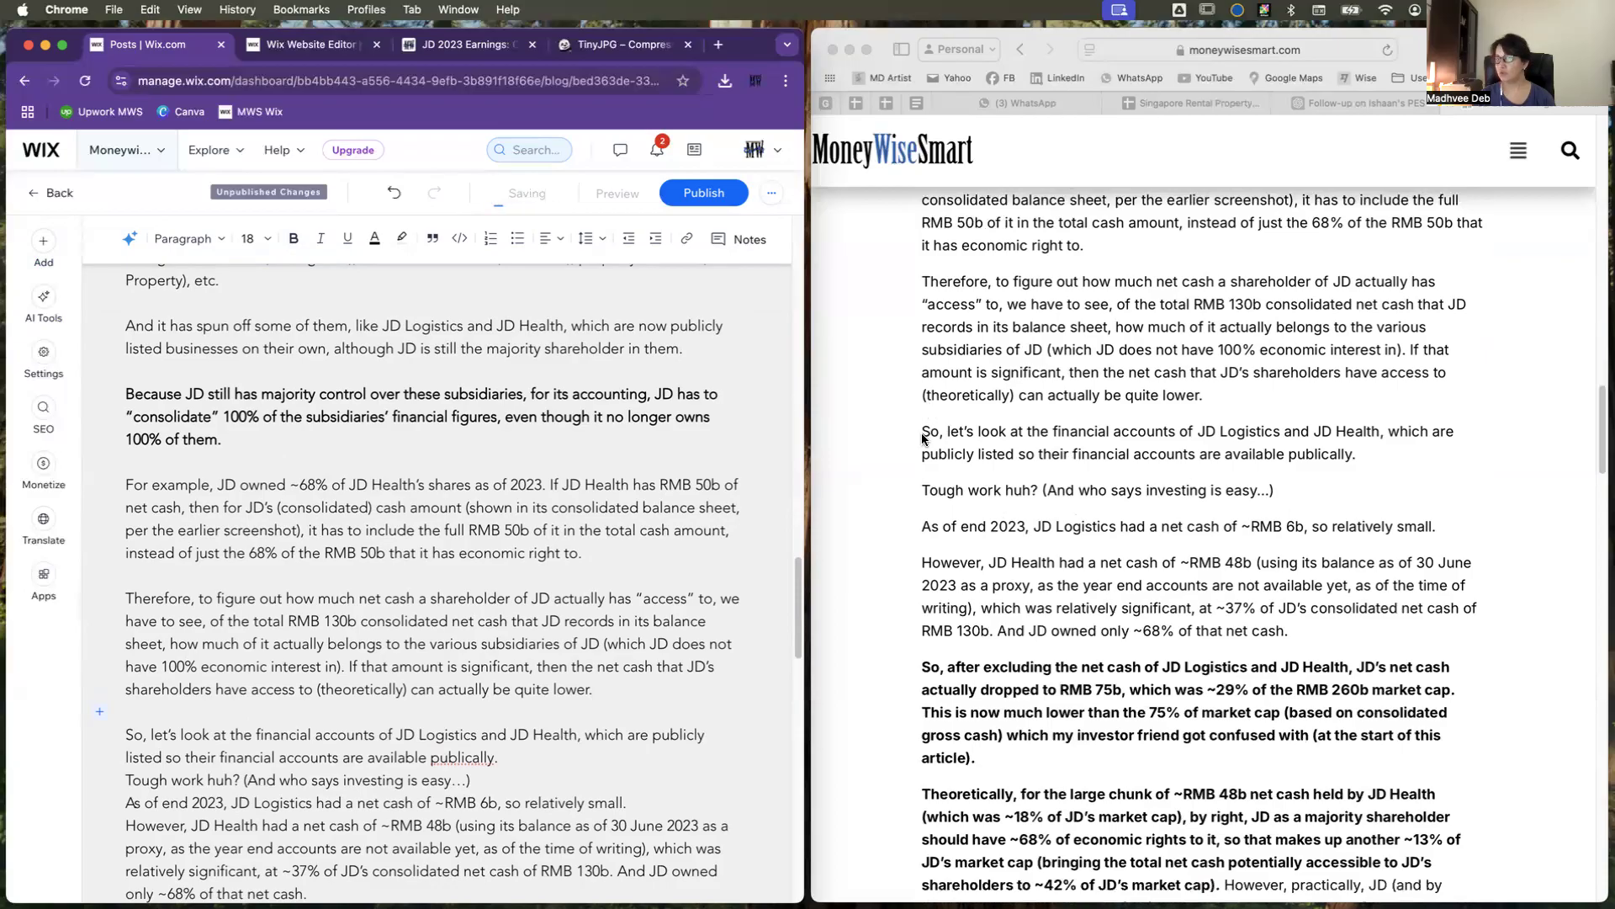
click(527, 756)
key(Return)
scroll(512, 761, down, 1)
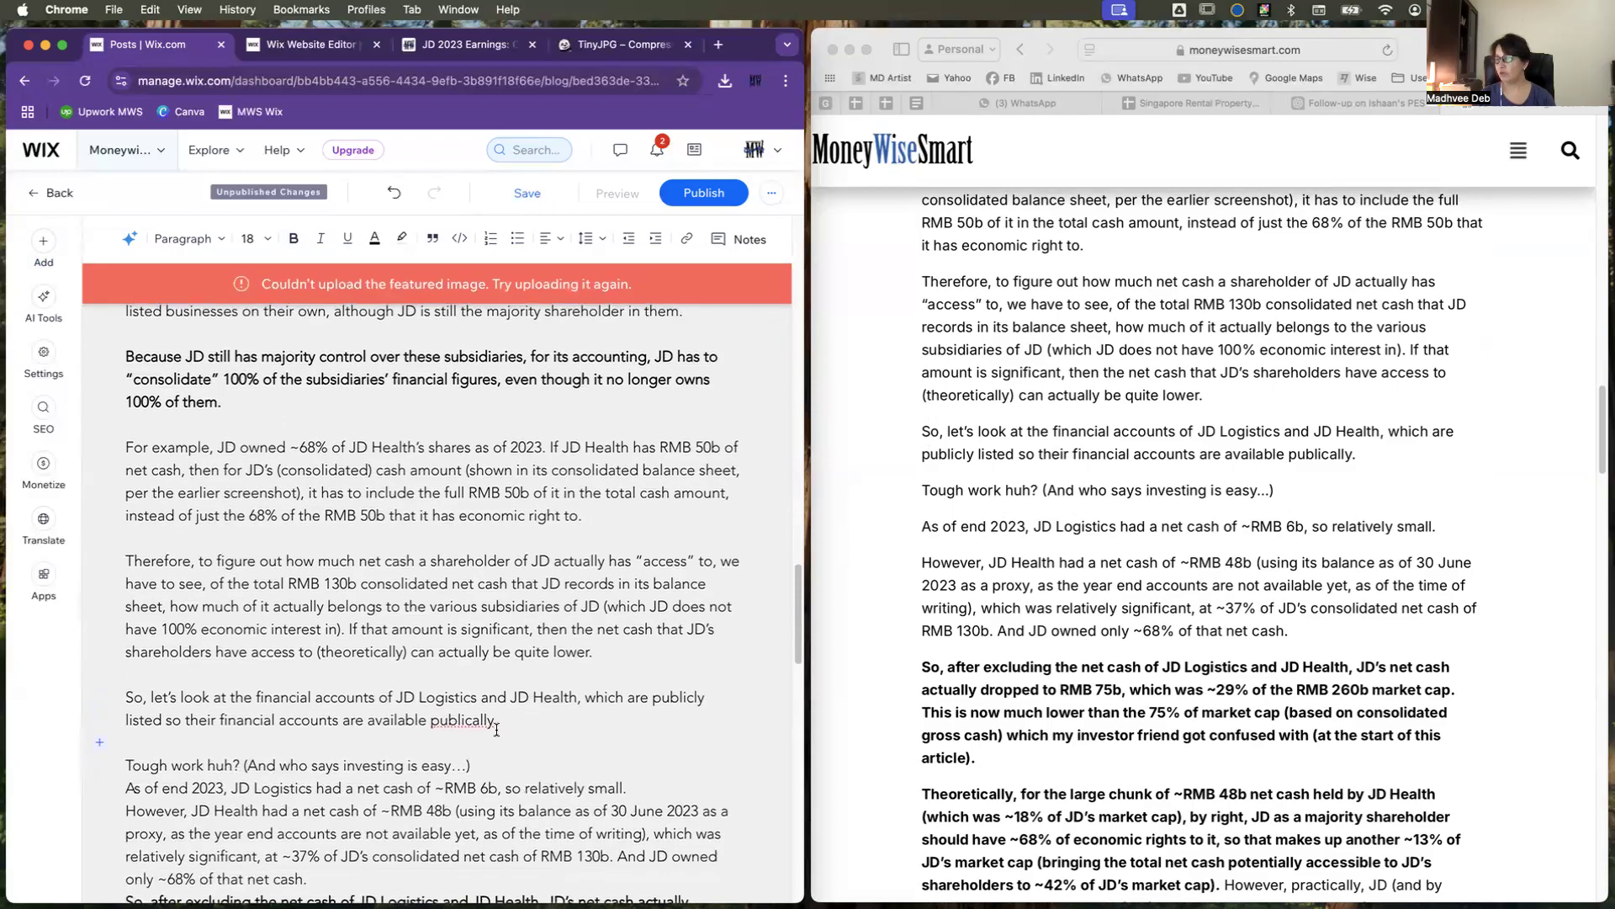
Step: Correct the misspelled word "publically" to the suggested spelling "publicly"
click(454, 721)
right_click(474, 722)
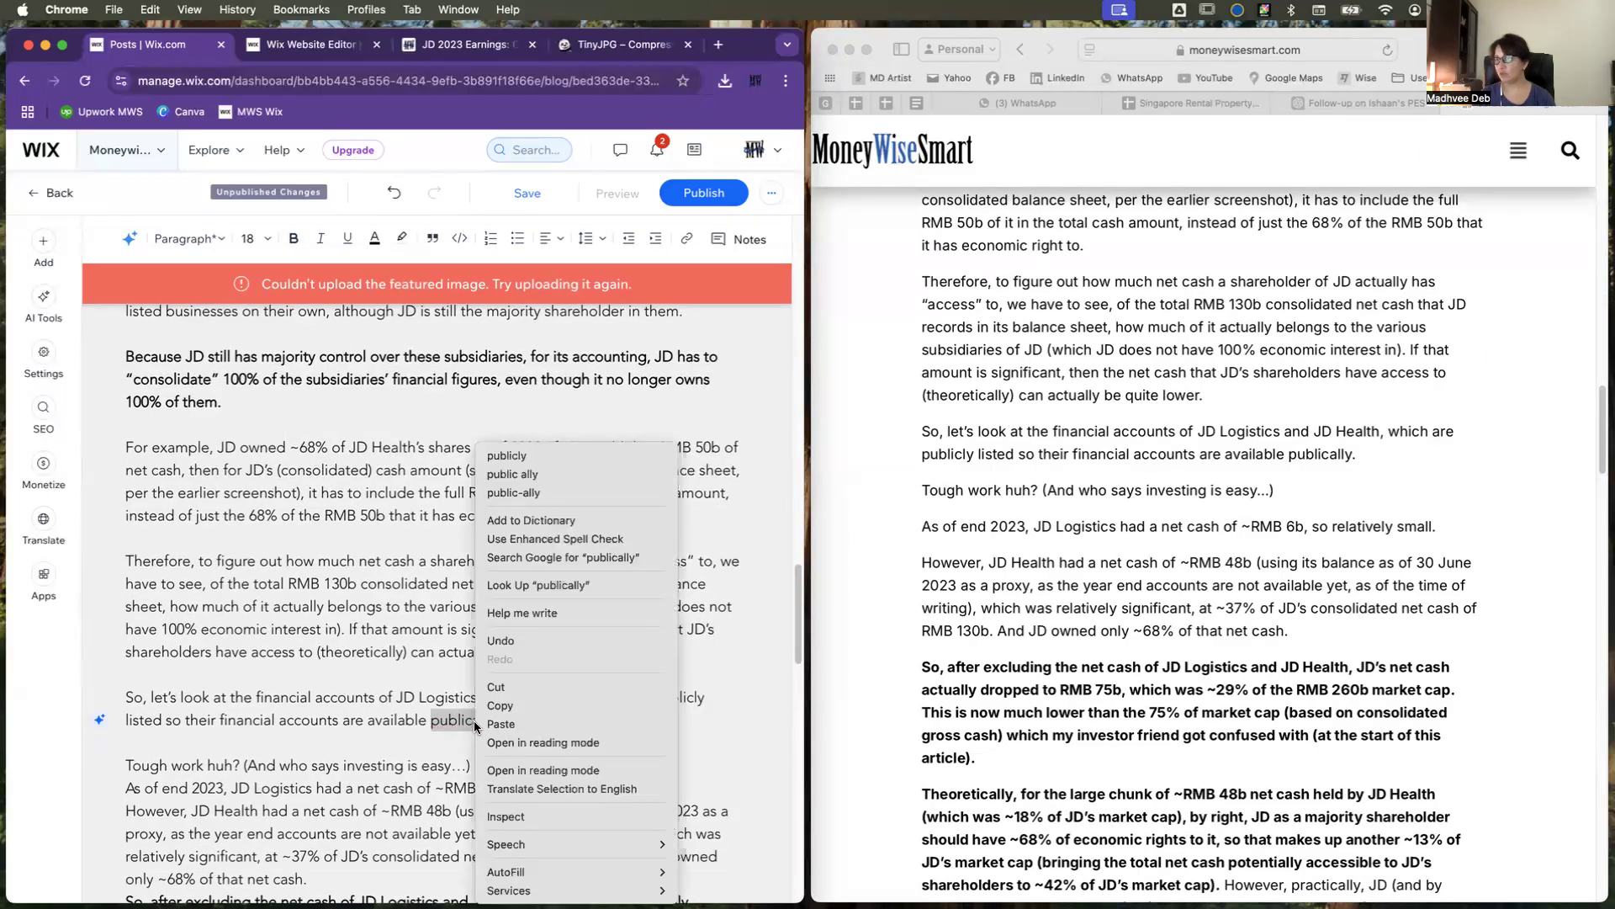
click(451, 730)
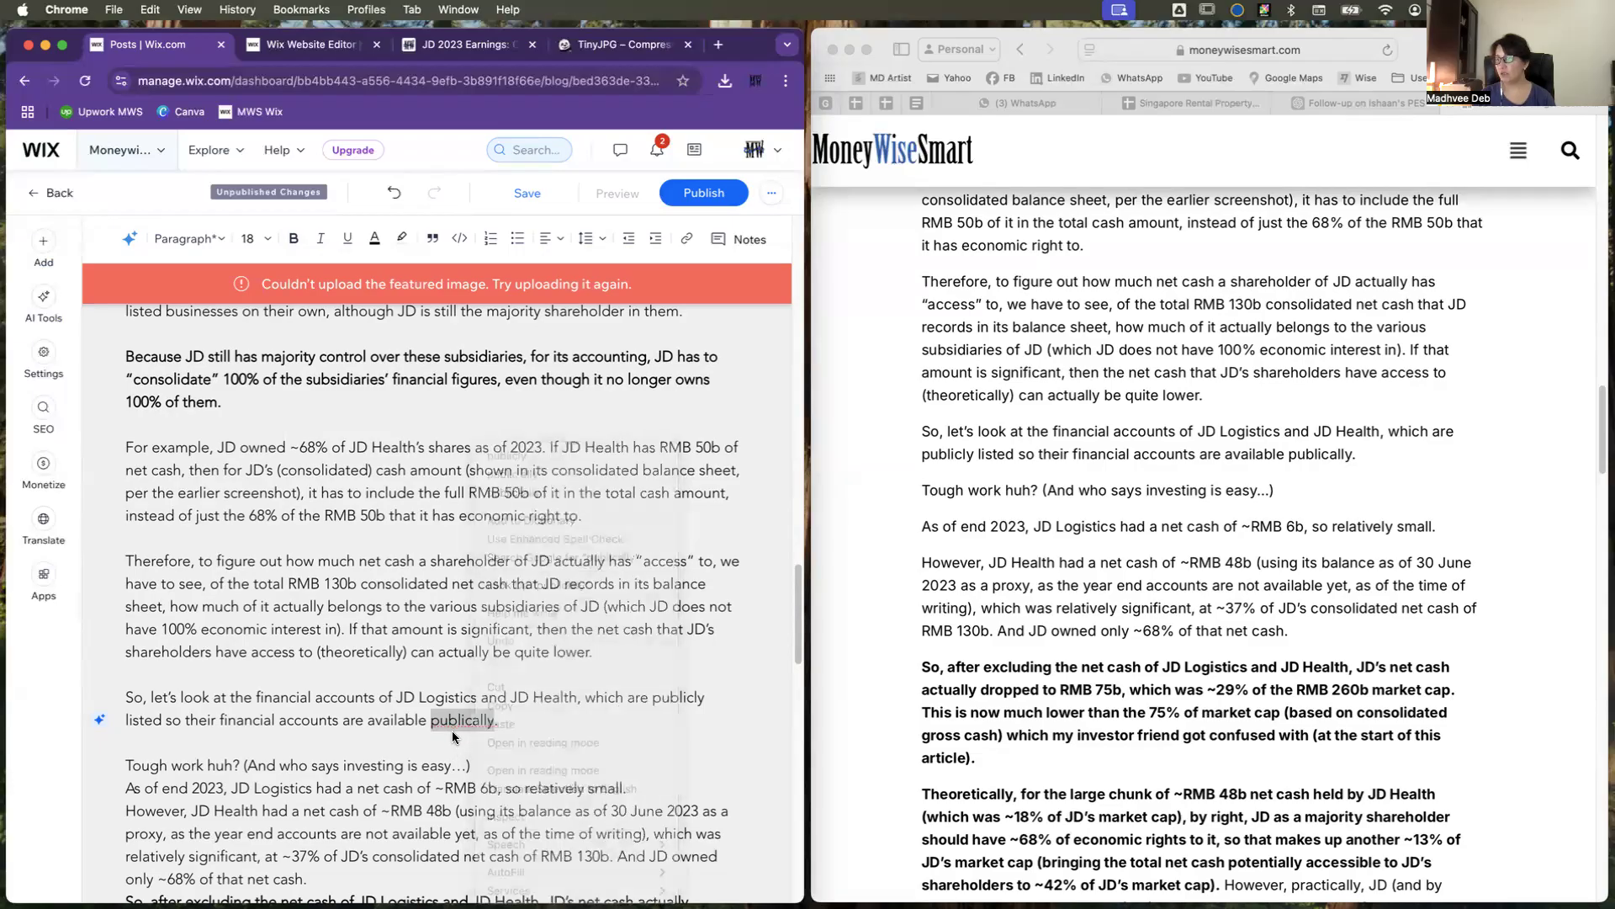
right_click(489, 720)
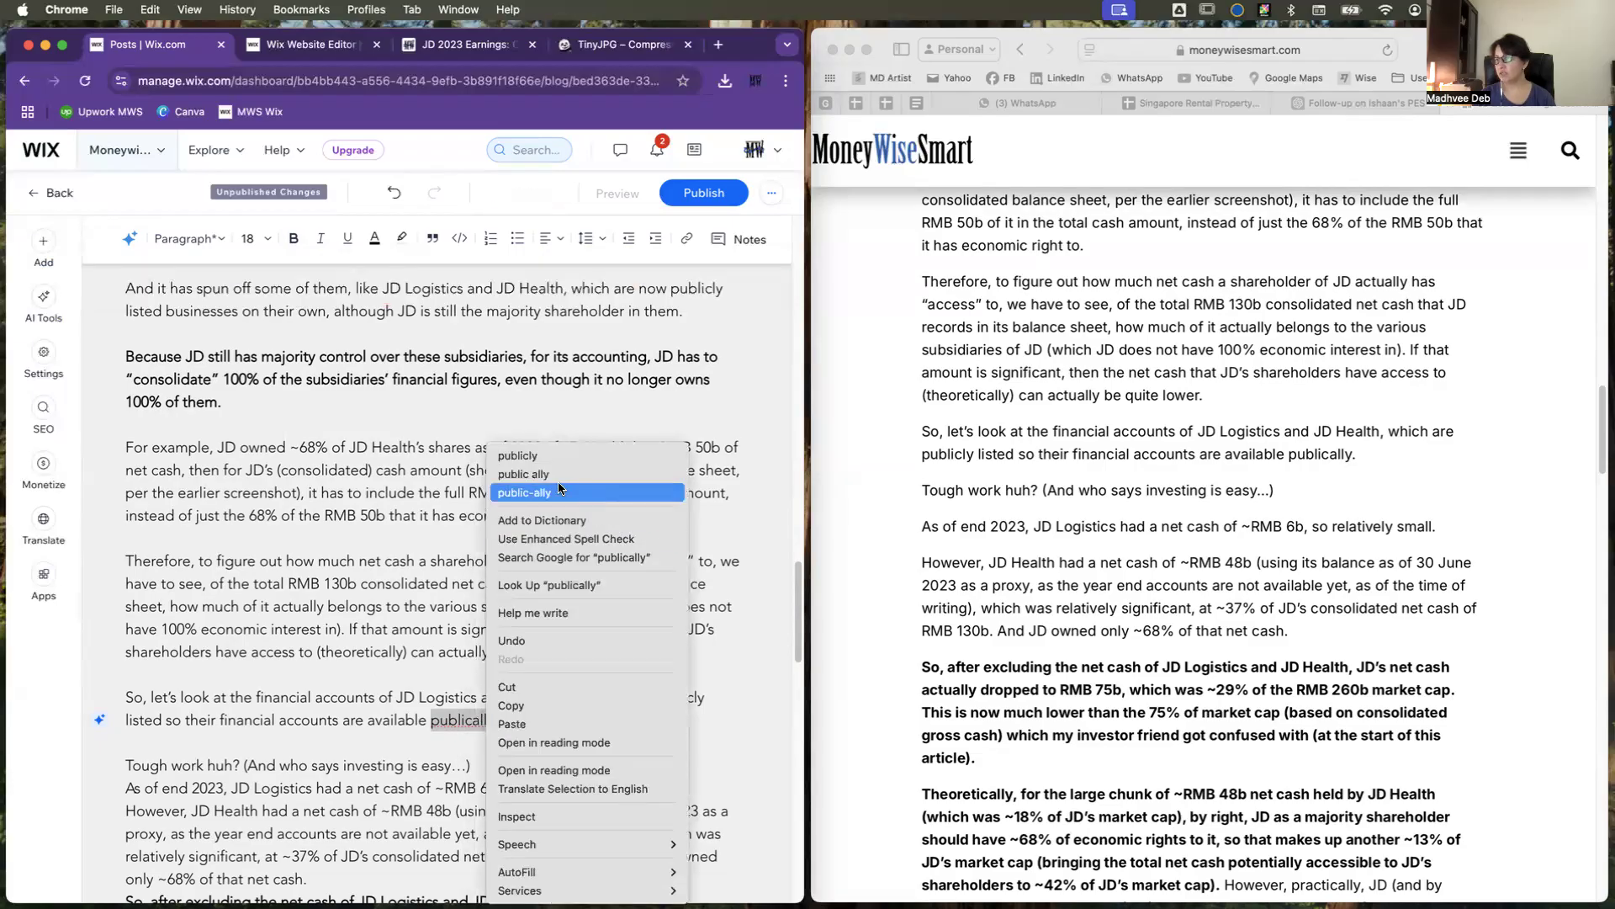
click(548, 455)
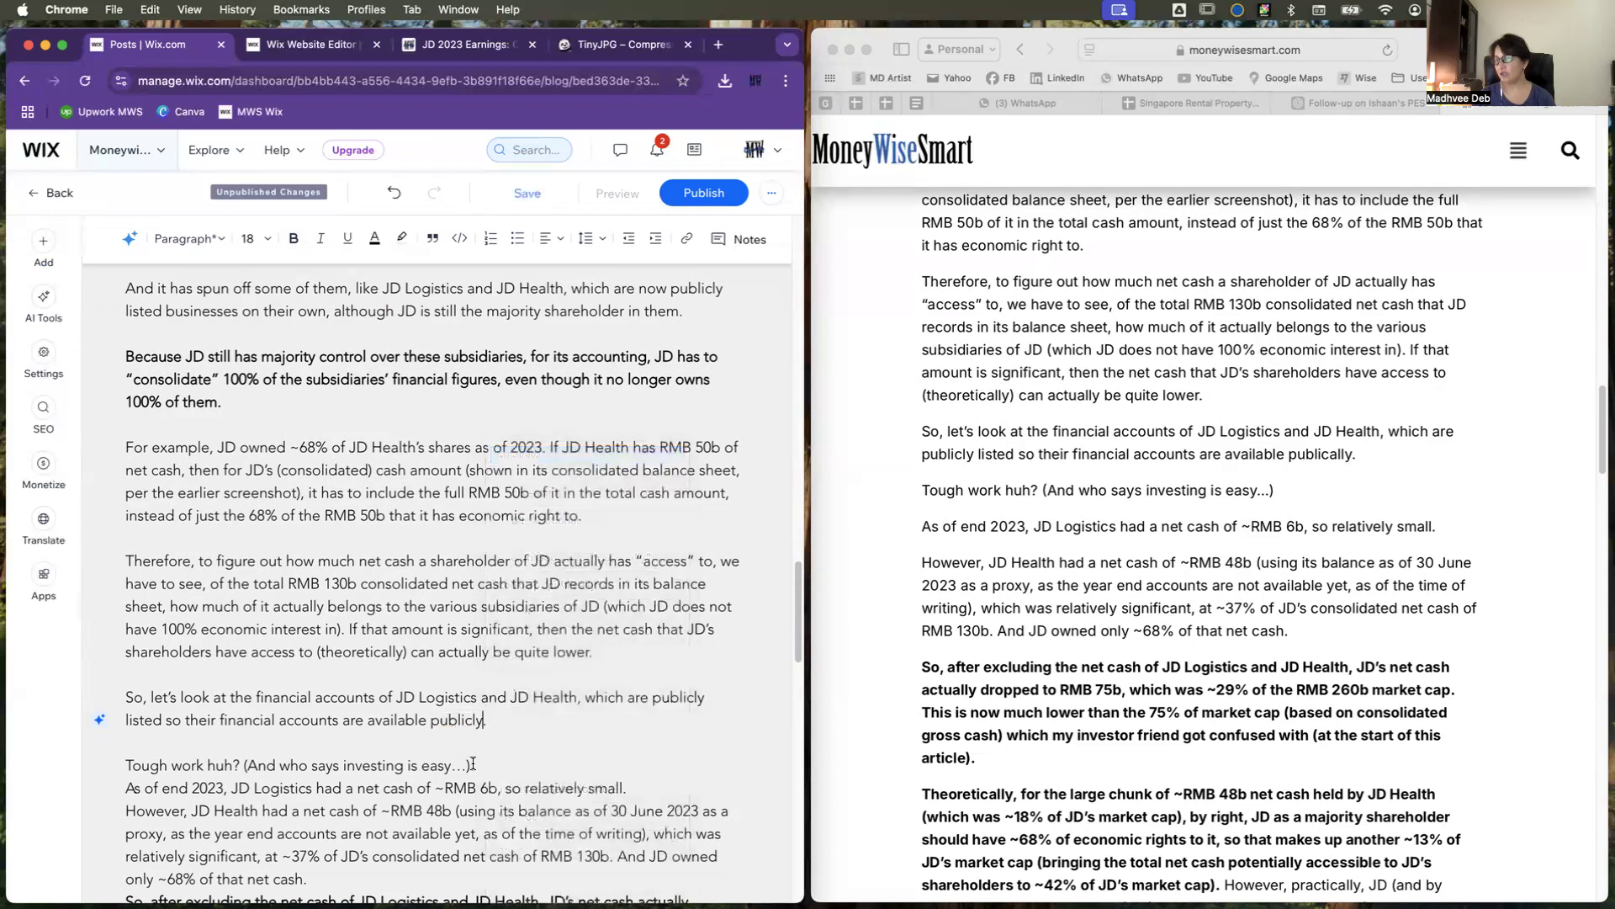
Step: Add blank lines after "(And who says investing is easy…)" and after "net cash of ~RMB 6b, so relatively small."
scroll(472, 763, down, 4)
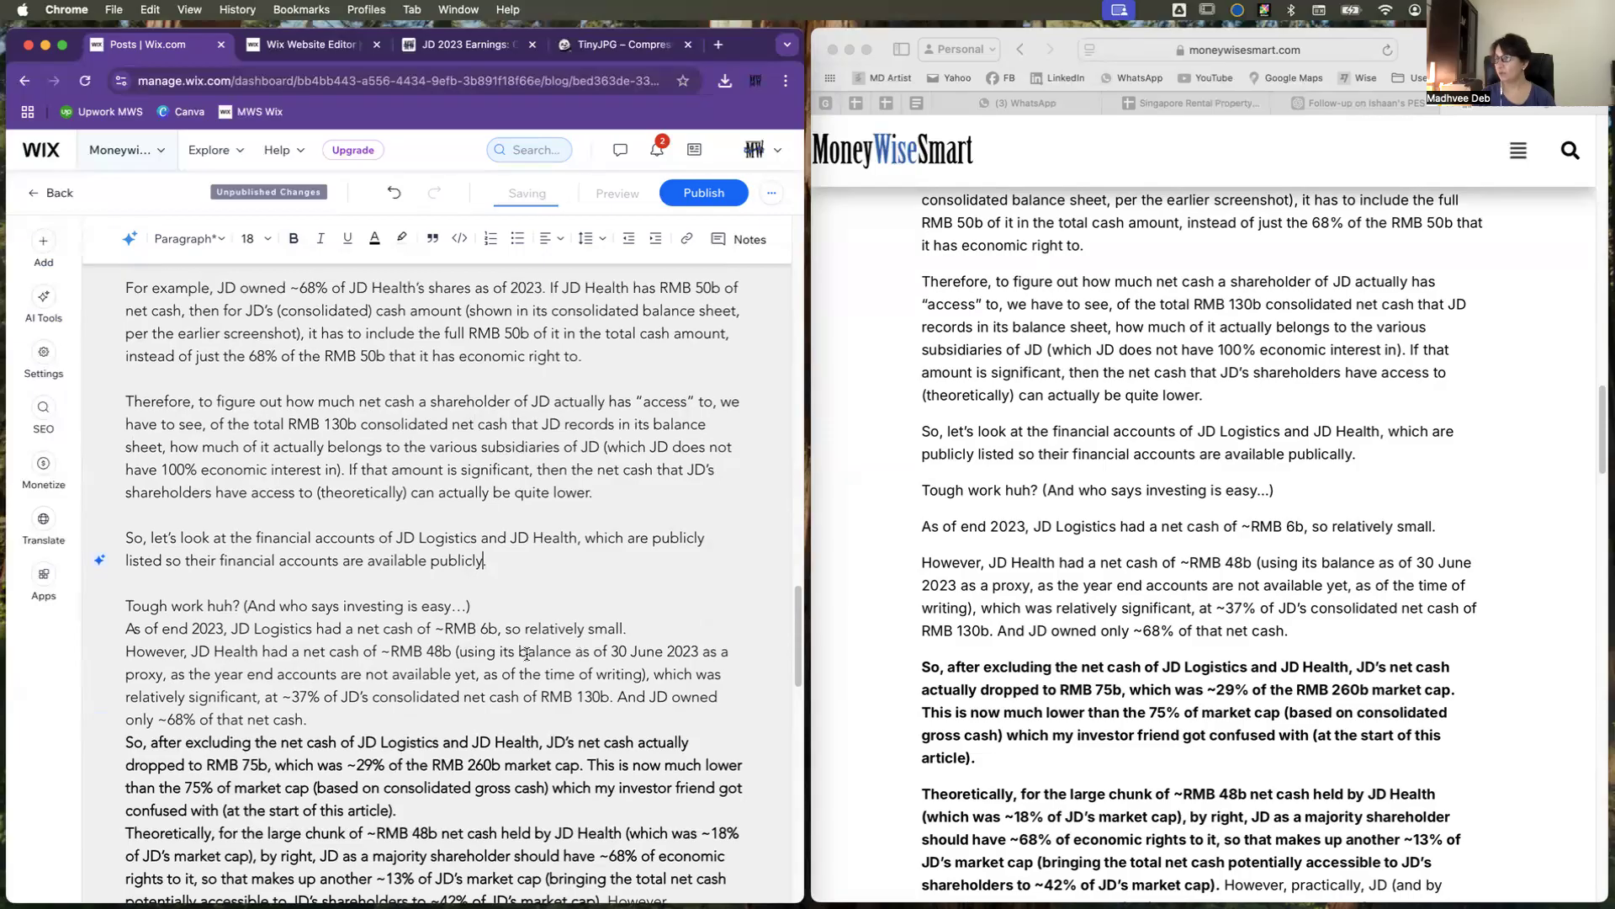
click(482, 601)
key(Return)
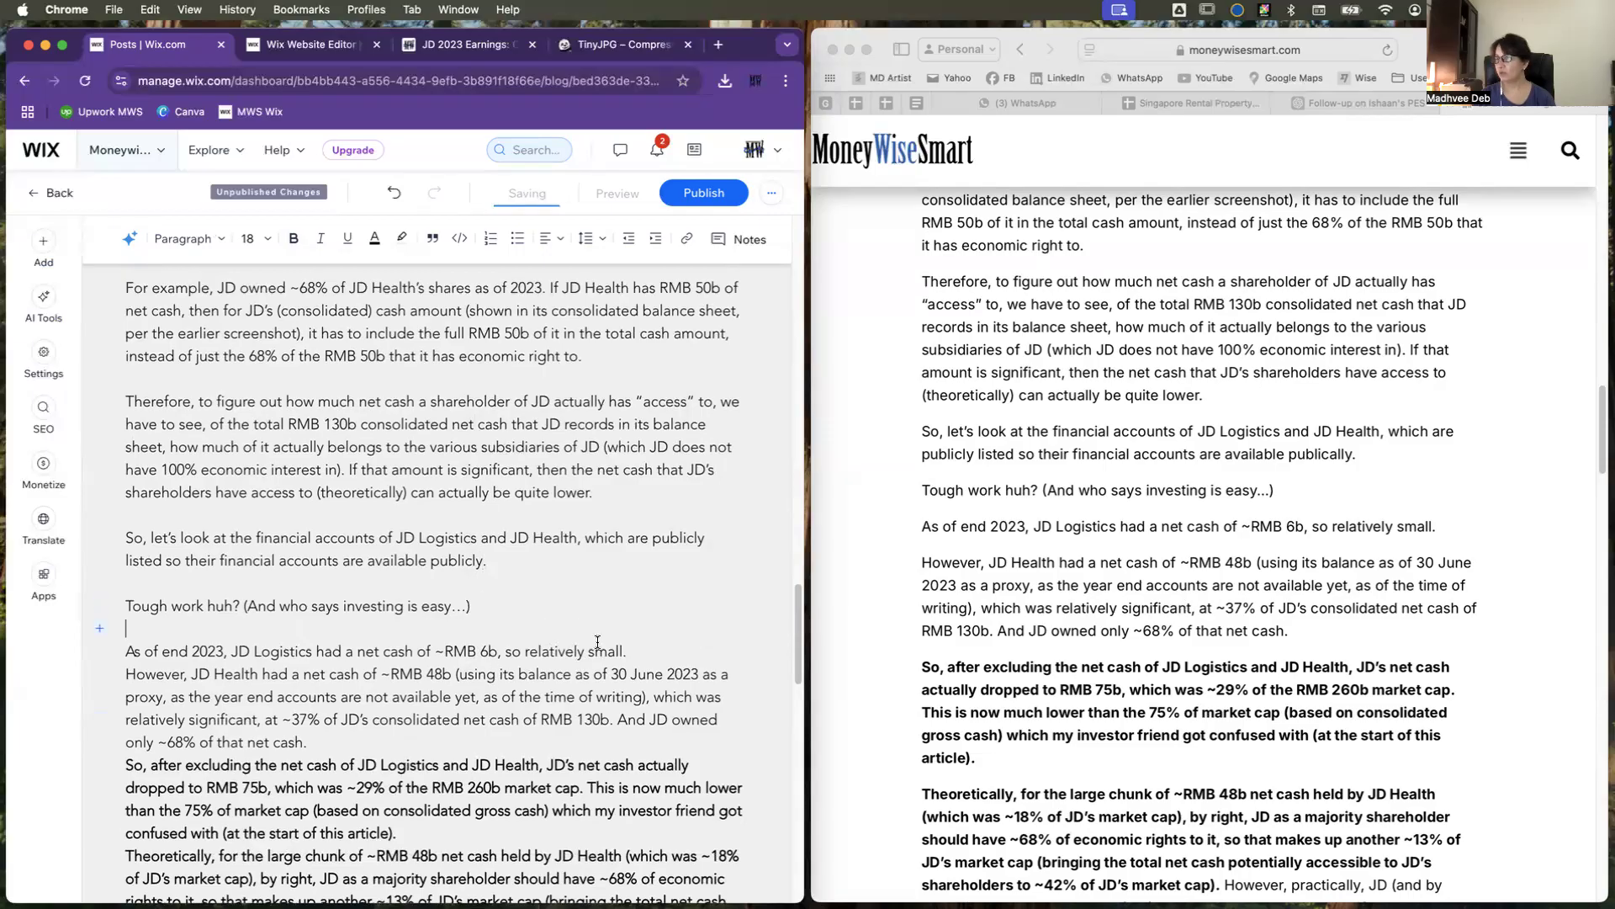
click(650, 651)
key(Return)
scroll(648, 762, down, 5)
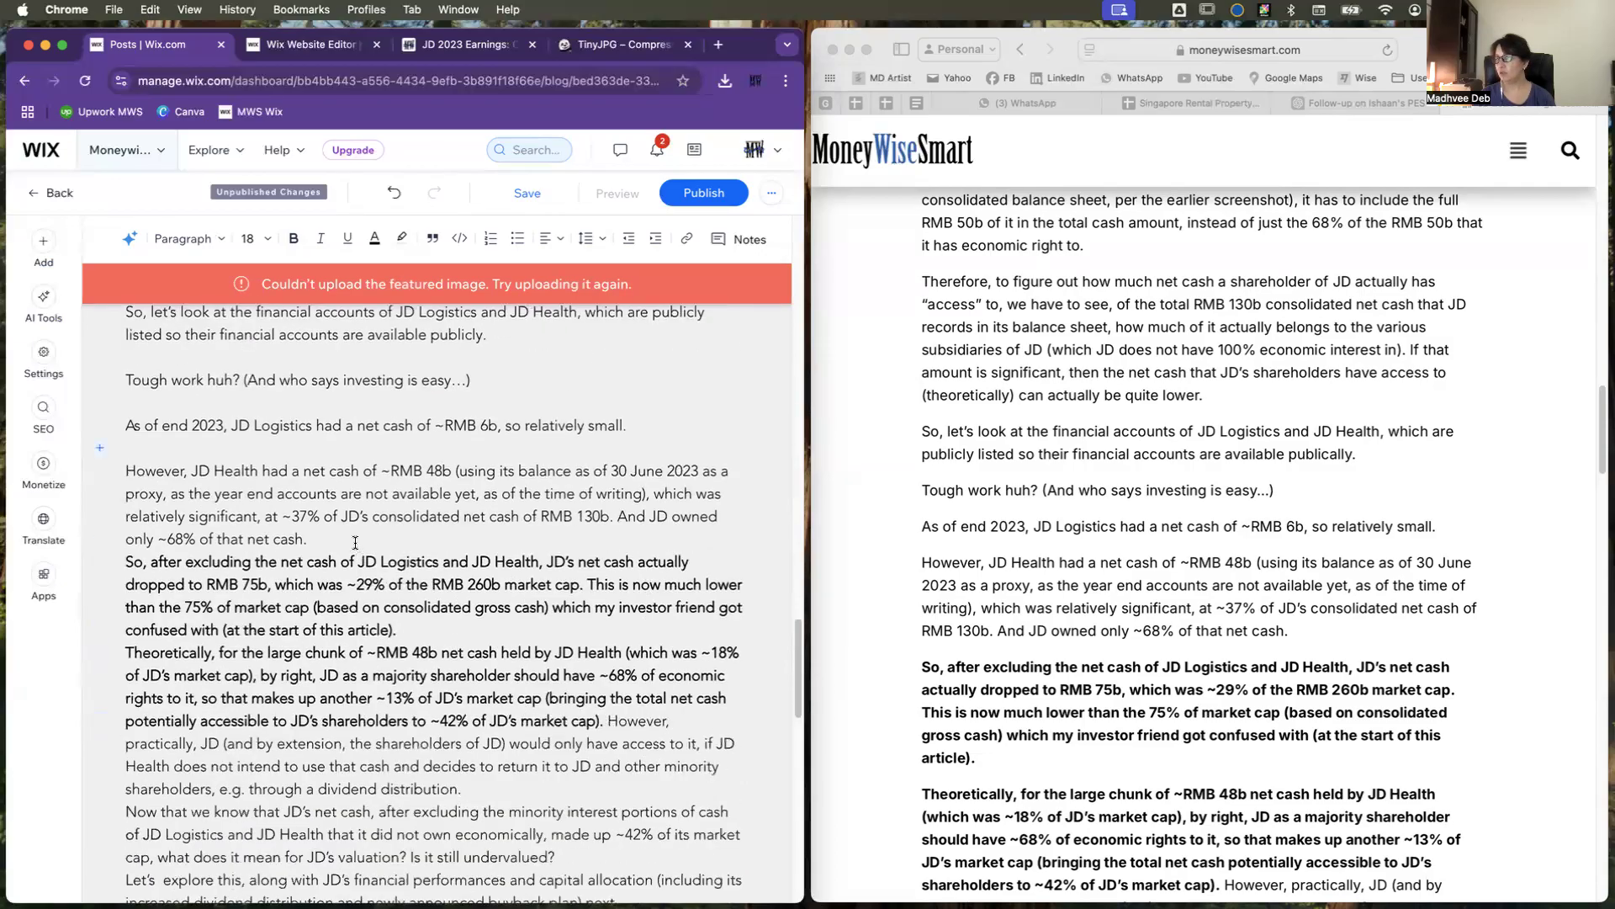
Step: Add blank lines after "JD owned only ~68% of that net cash." and after the bold paragraph ending "(at the start of this article)."
click(355, 542)
key(Return)
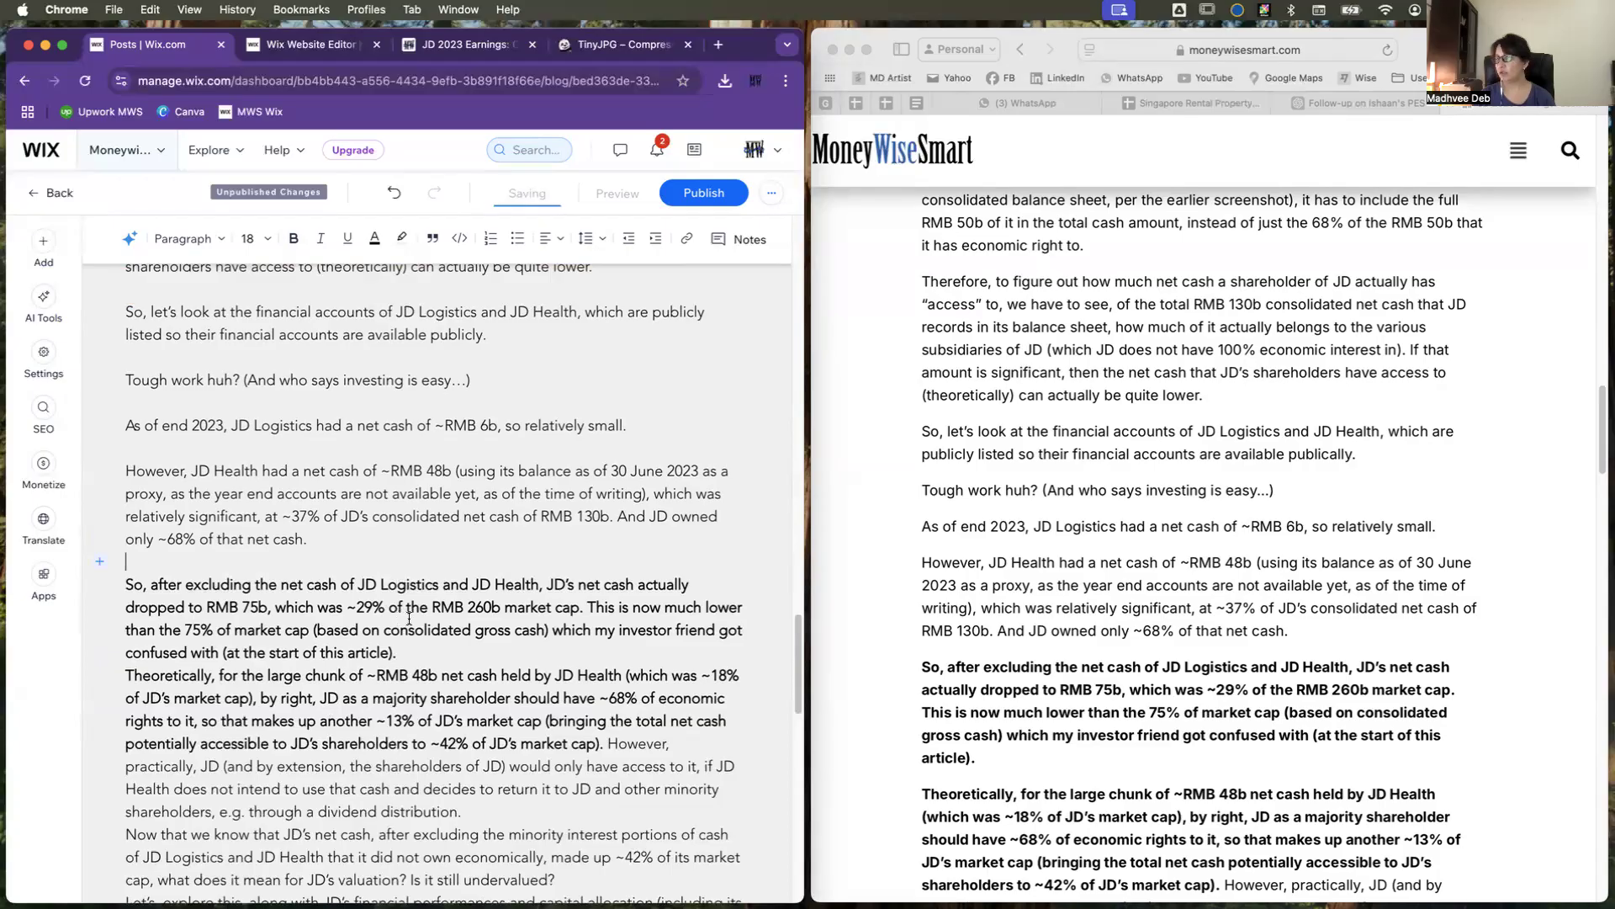
click(445, 653)
key(Return)
scroll(450, 673, down, 4)
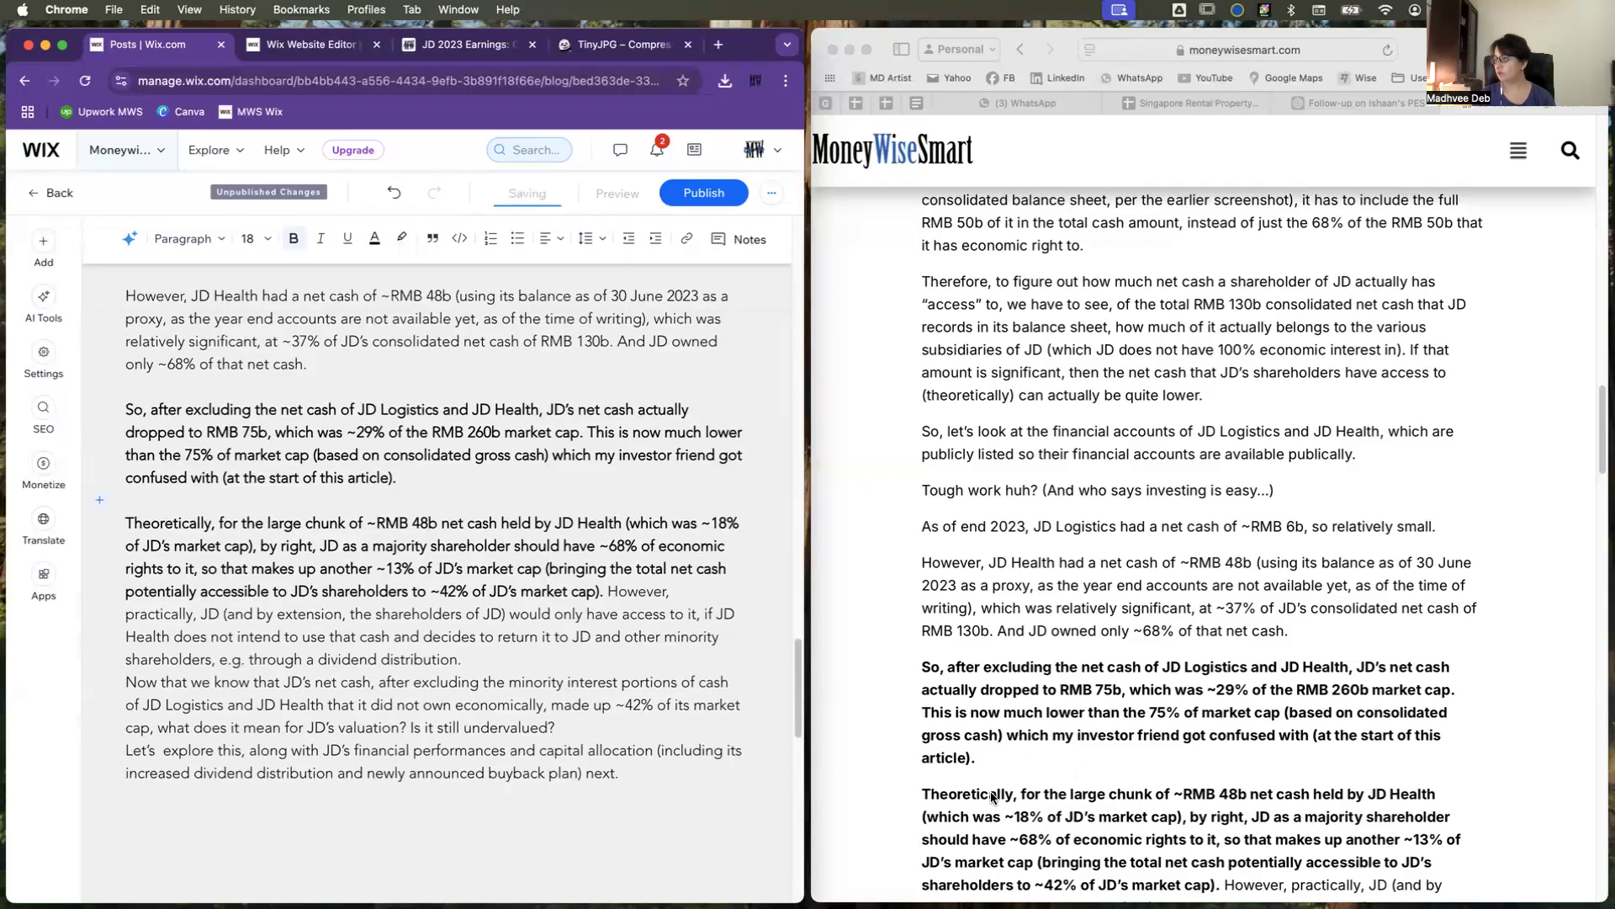
Step: Add a blank line after the paragraph ending "e.g. through a dividend distribution." to match the original post
scroll(1020, 791, down, 3)
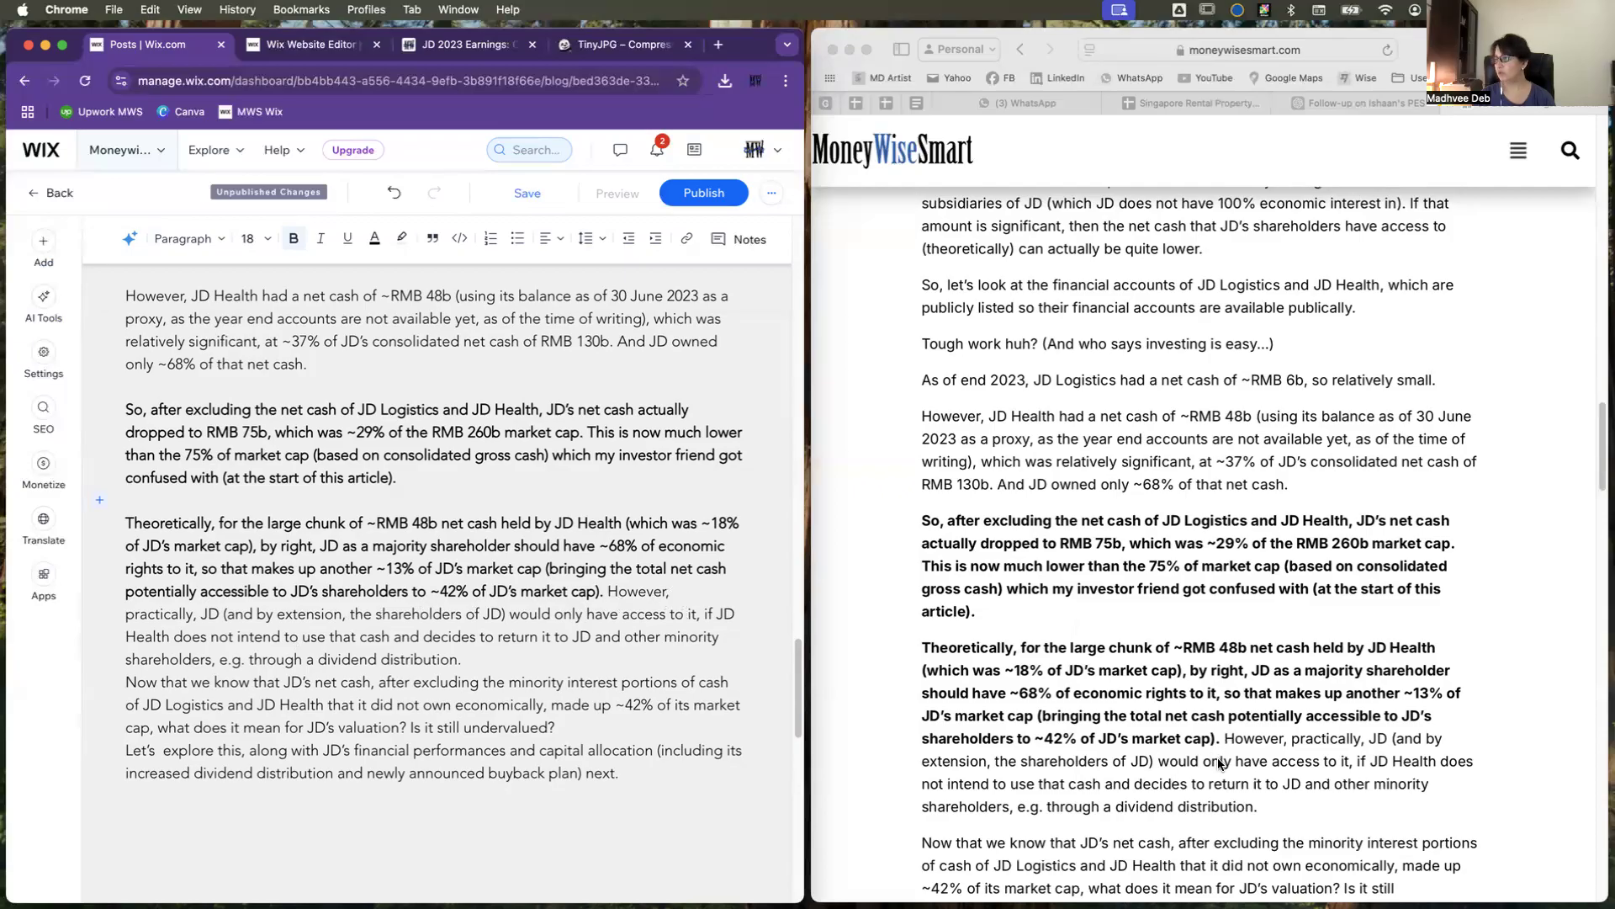
click(503, 662)
key(Return)
scroll(1178, 852, down, 4)
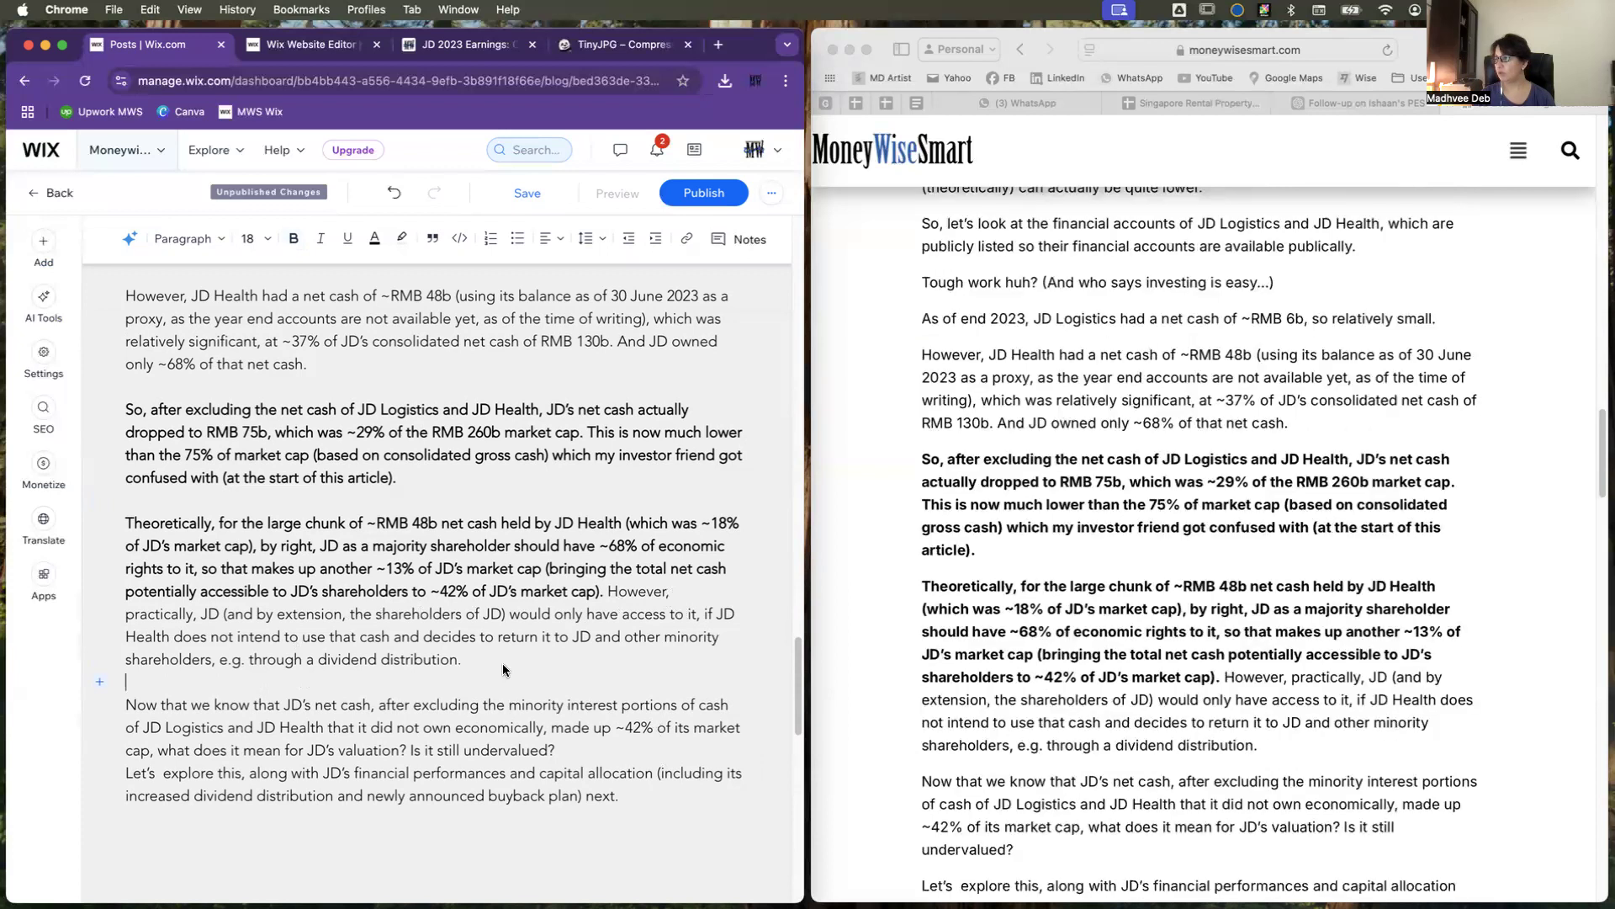
scroll(1177, 852, down, 2)
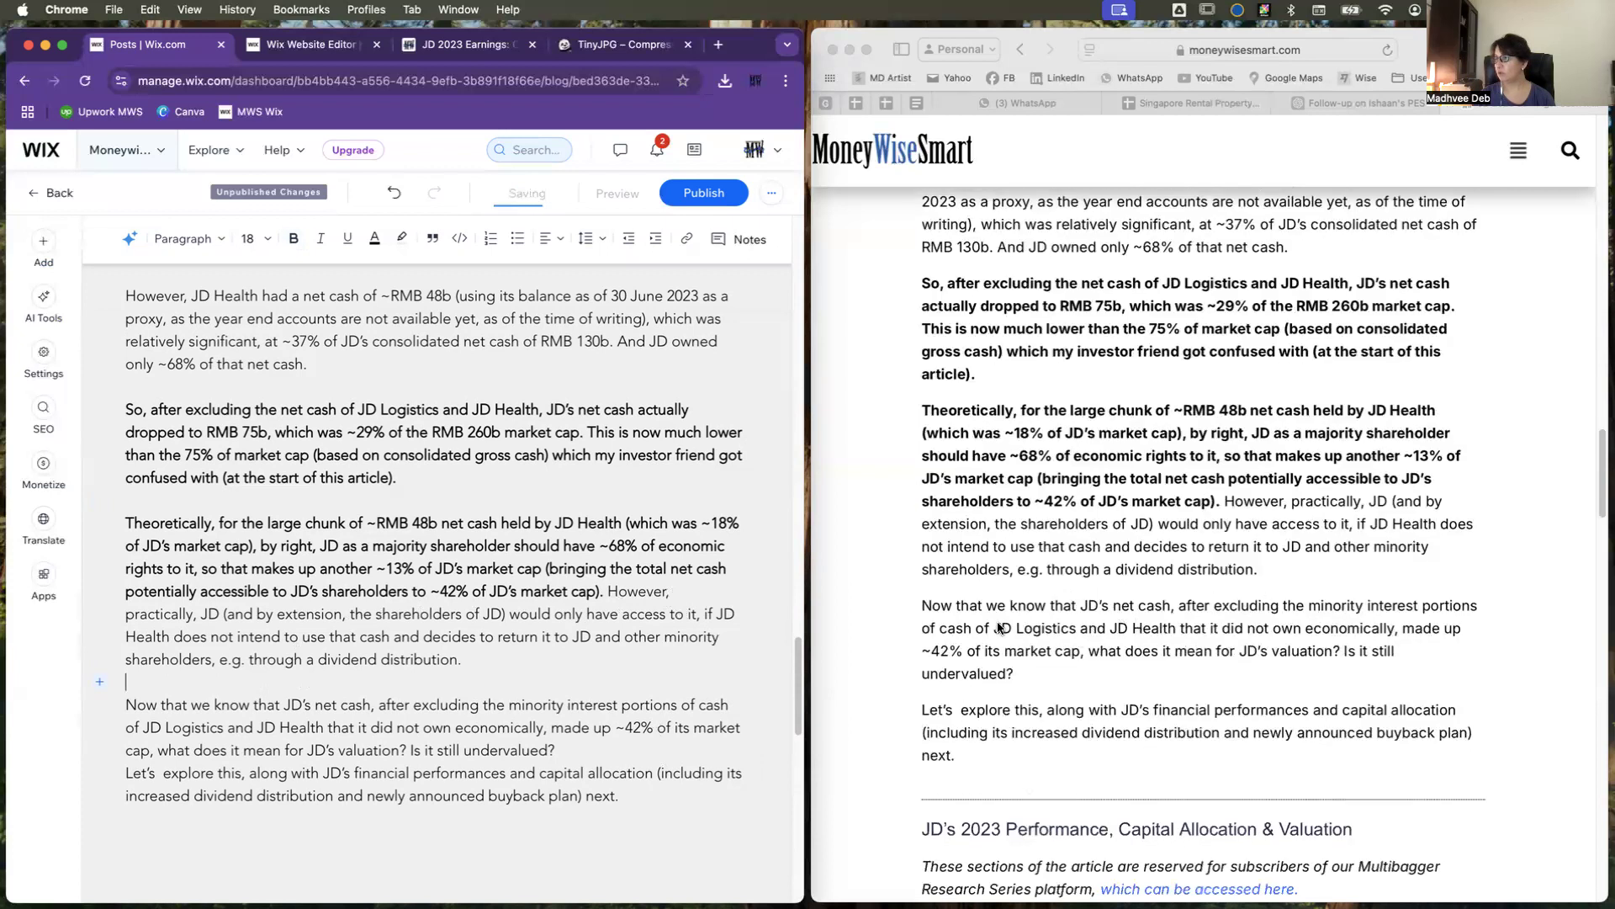
Step: Add a blank line after "Is it still undervalued?" and remove the excess empty space above the "JD's 2023 Performance, Capital Allocation & Valuation" heading
click(557, 749)
key(Return)
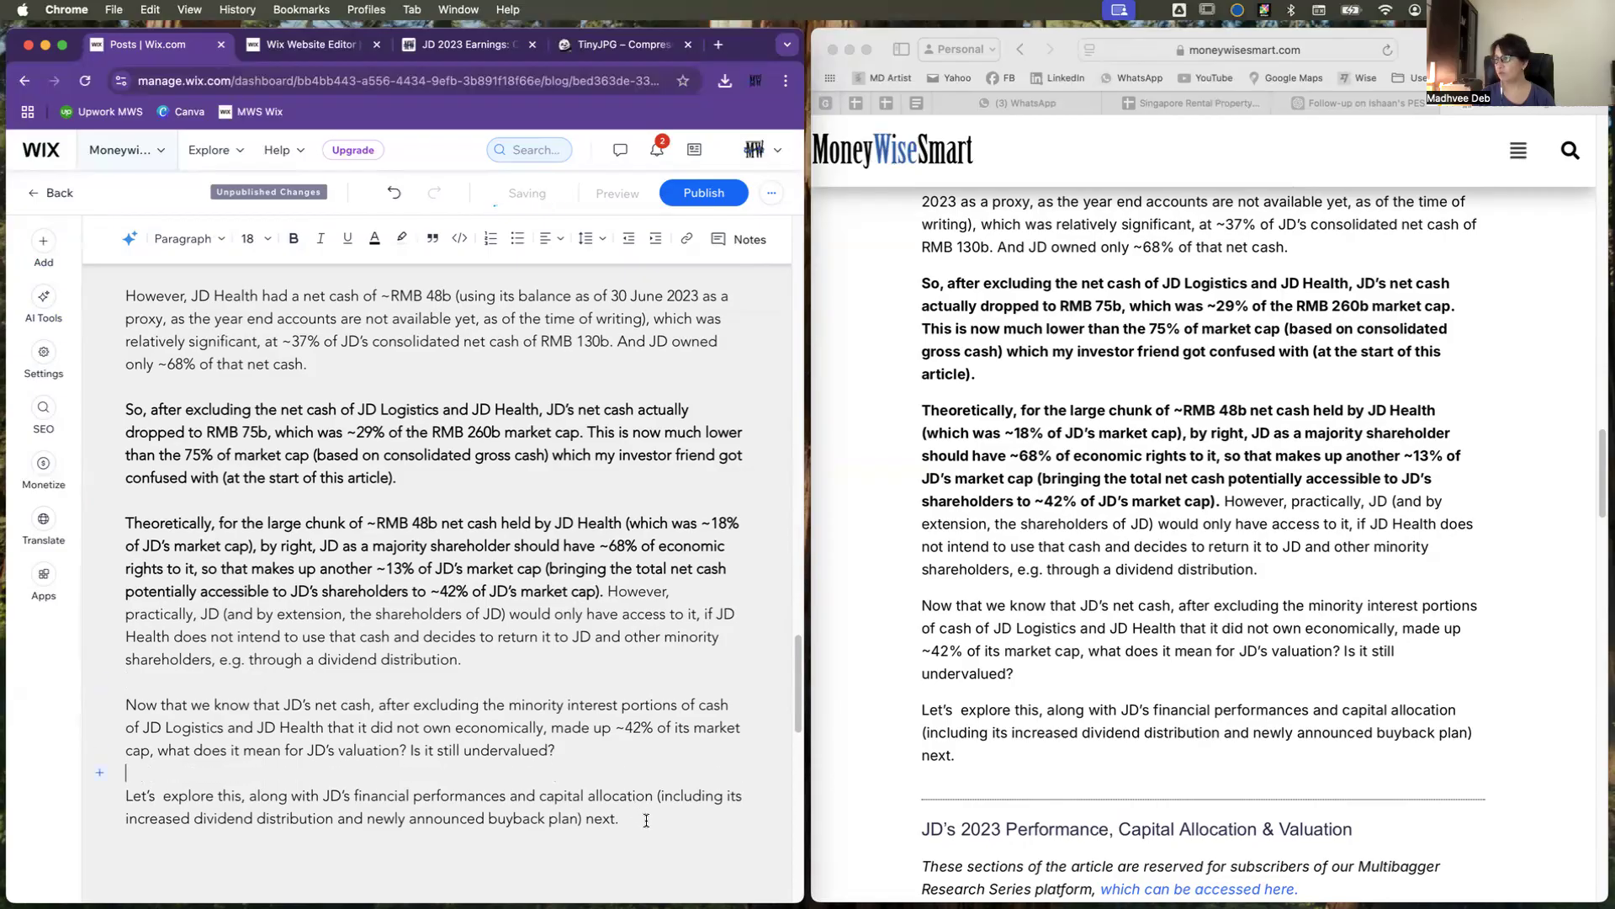
scroll(645, 821, down, 3)
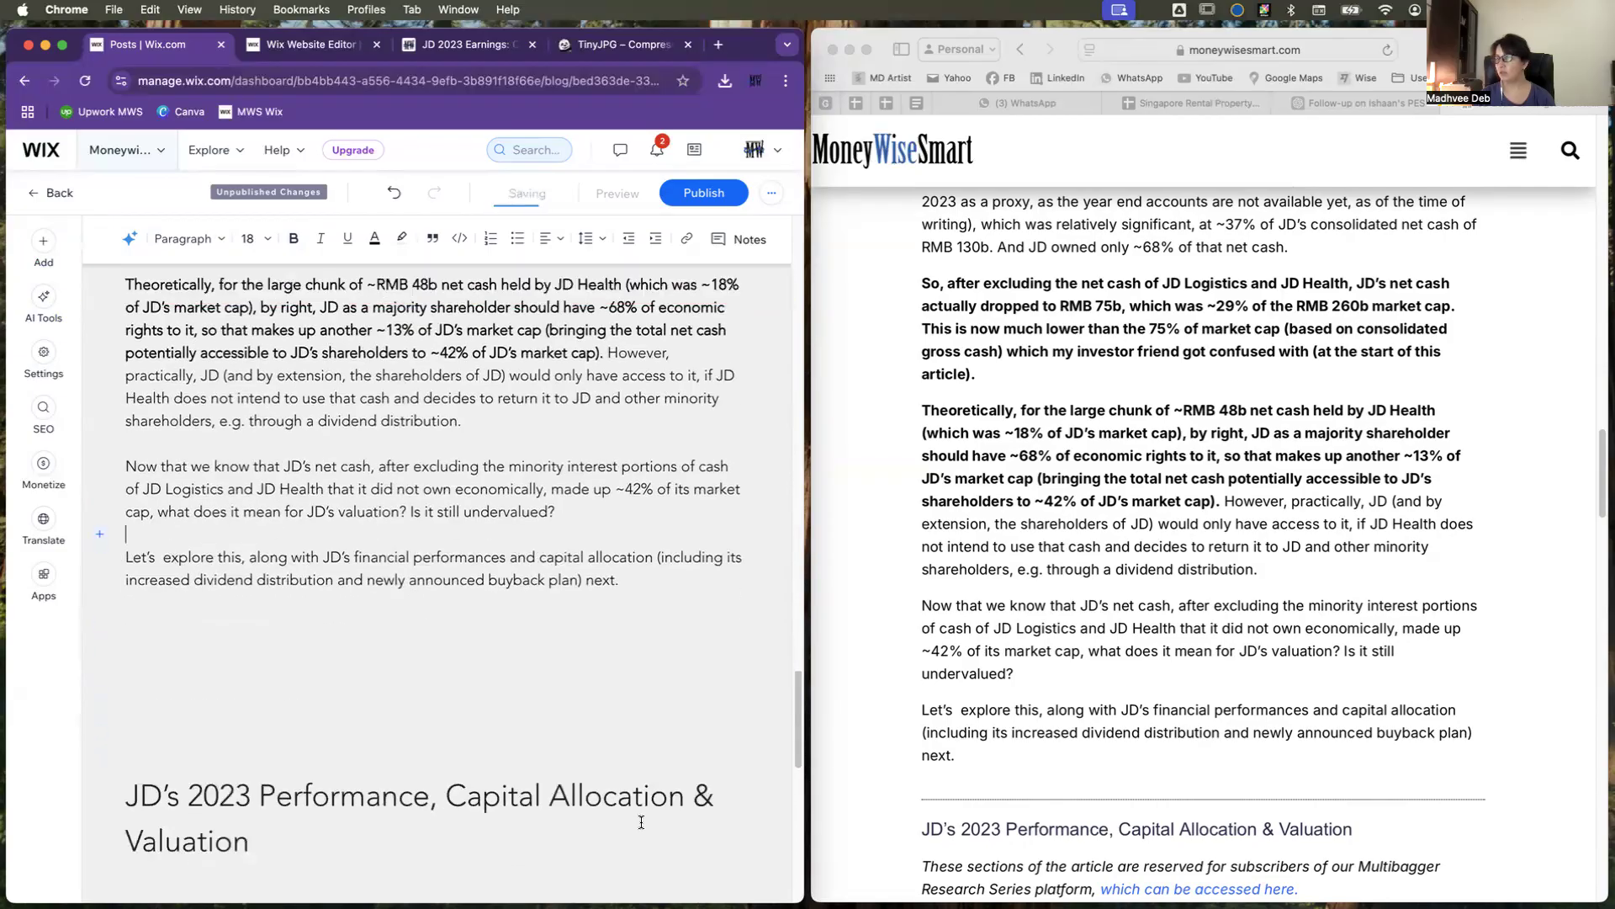
scroll(1028, 757, down, 3)
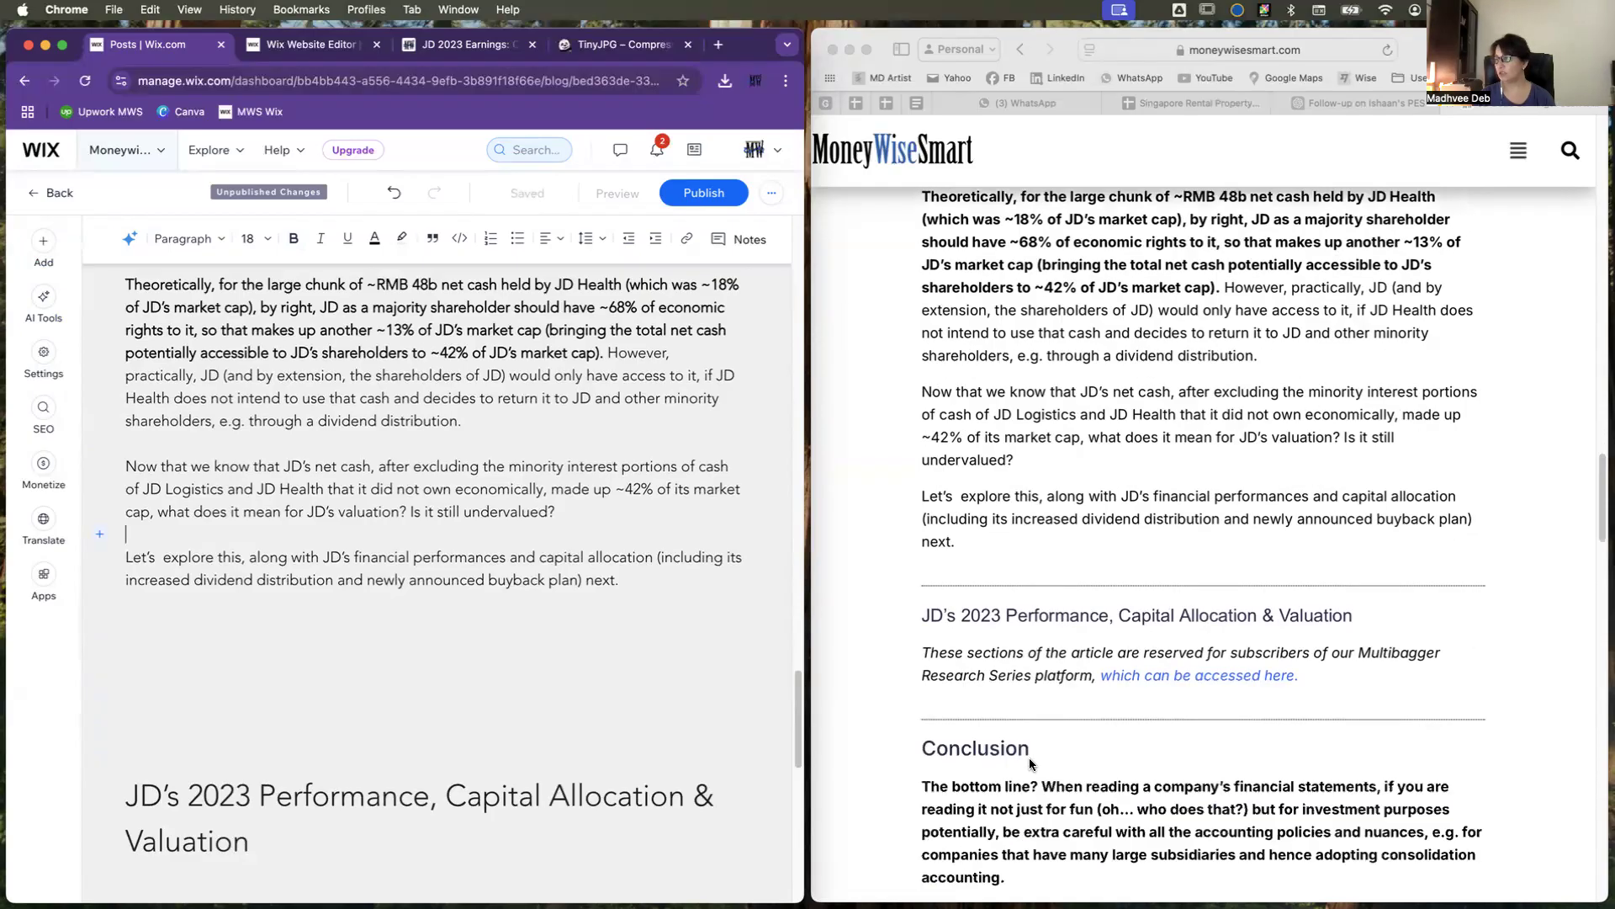
scroll(1028, 757, down, 2)
click(190, 618)
drag(633, 584, 617, 756)
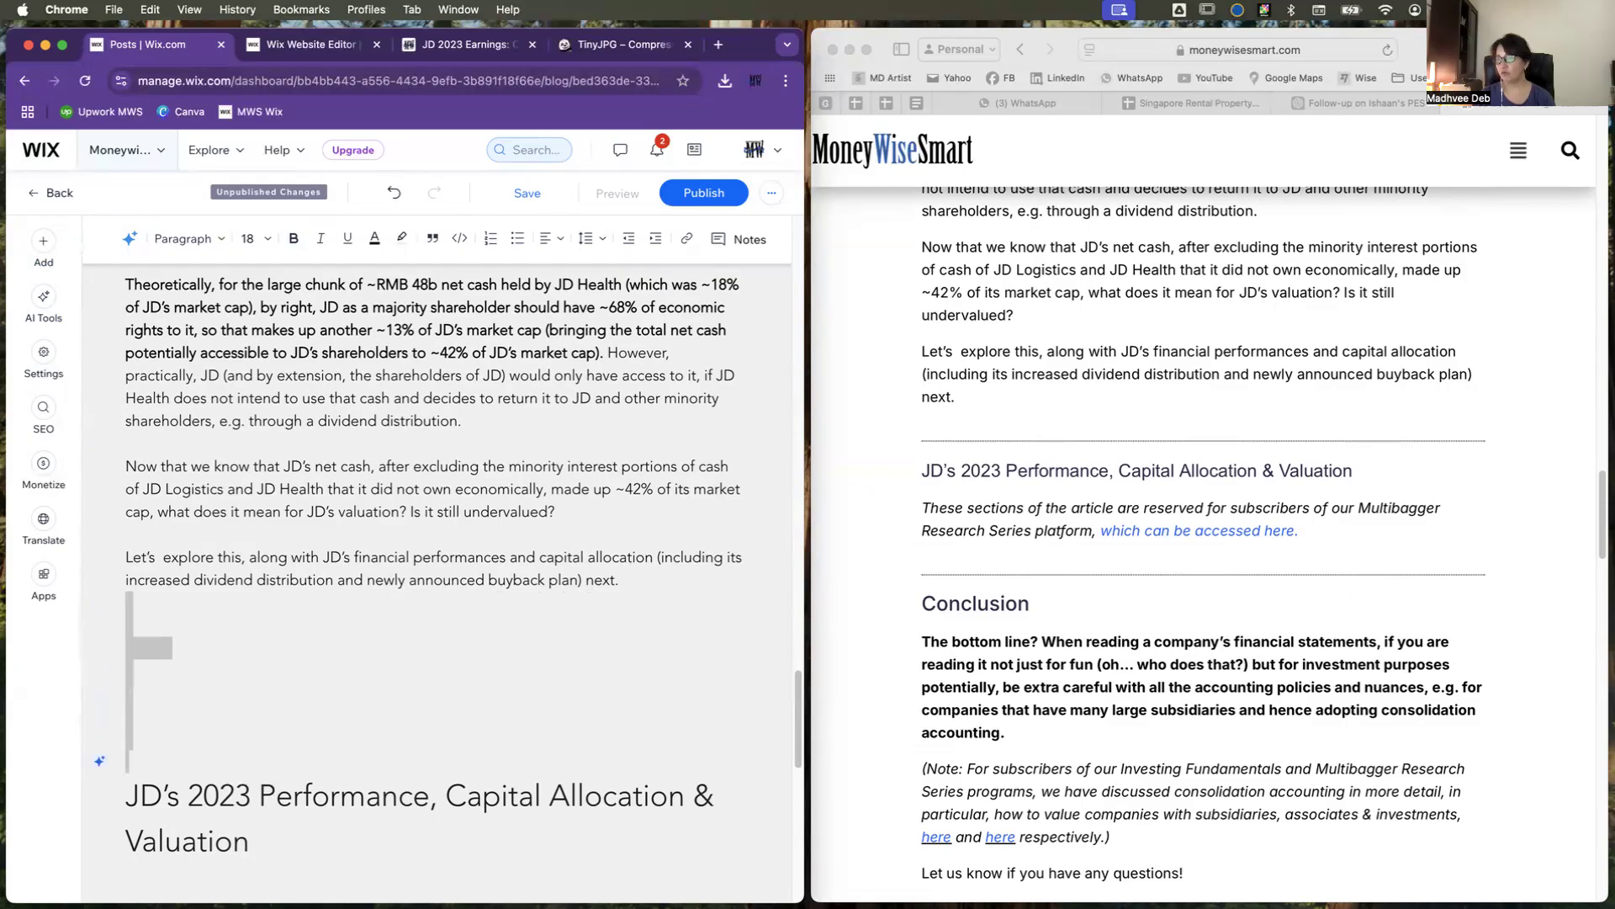
key(BackSpace)
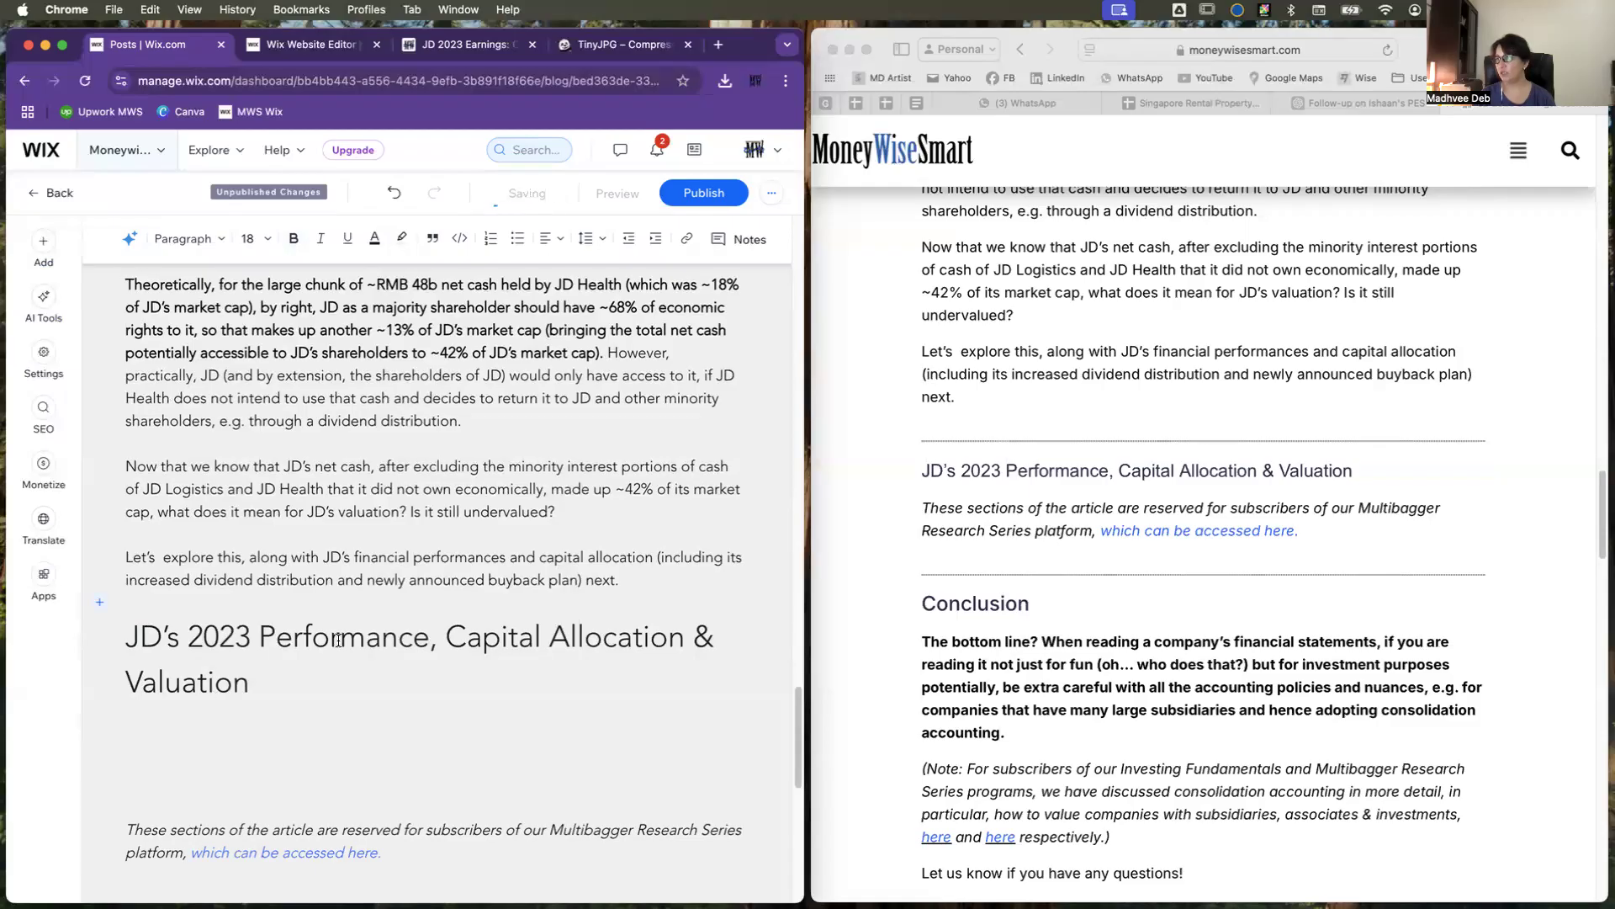
Step: Remove the excess empty lines between the "JD's 2023 Performance, Capital Allocation & Valuation" heading and the italic subscriber note
scroll(194, 691, down, 1)
scroll(194, 691, up, 1)
scroll(194, 691, down, 2)
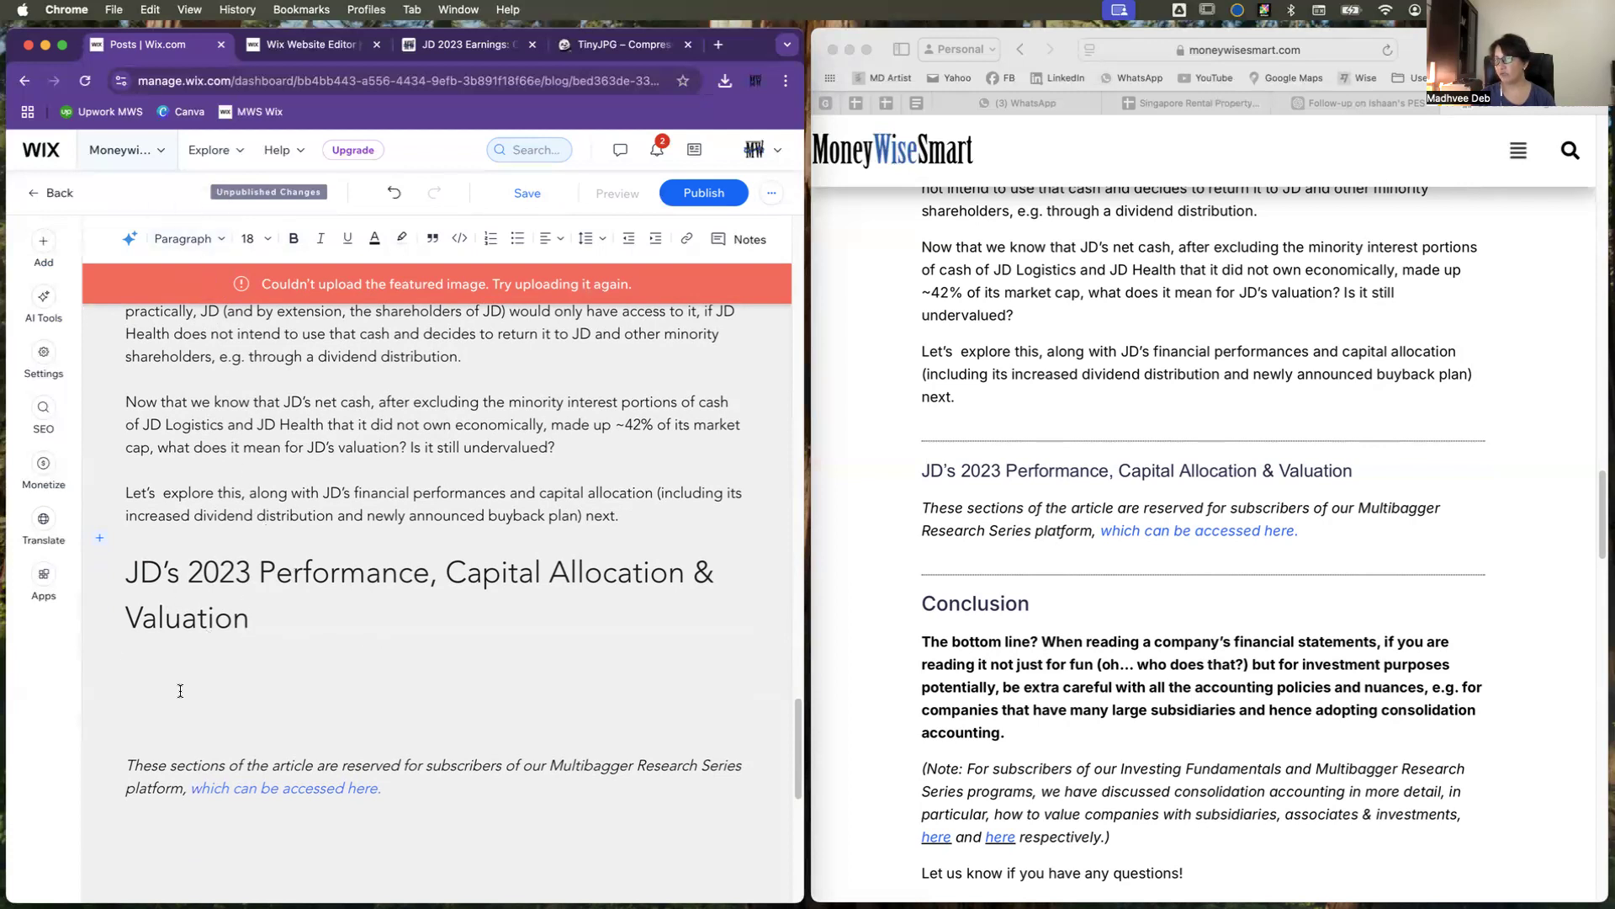
scroll(168, 657, down, 1)
drag(132, 612, 316, 703)
key(BackSpace)
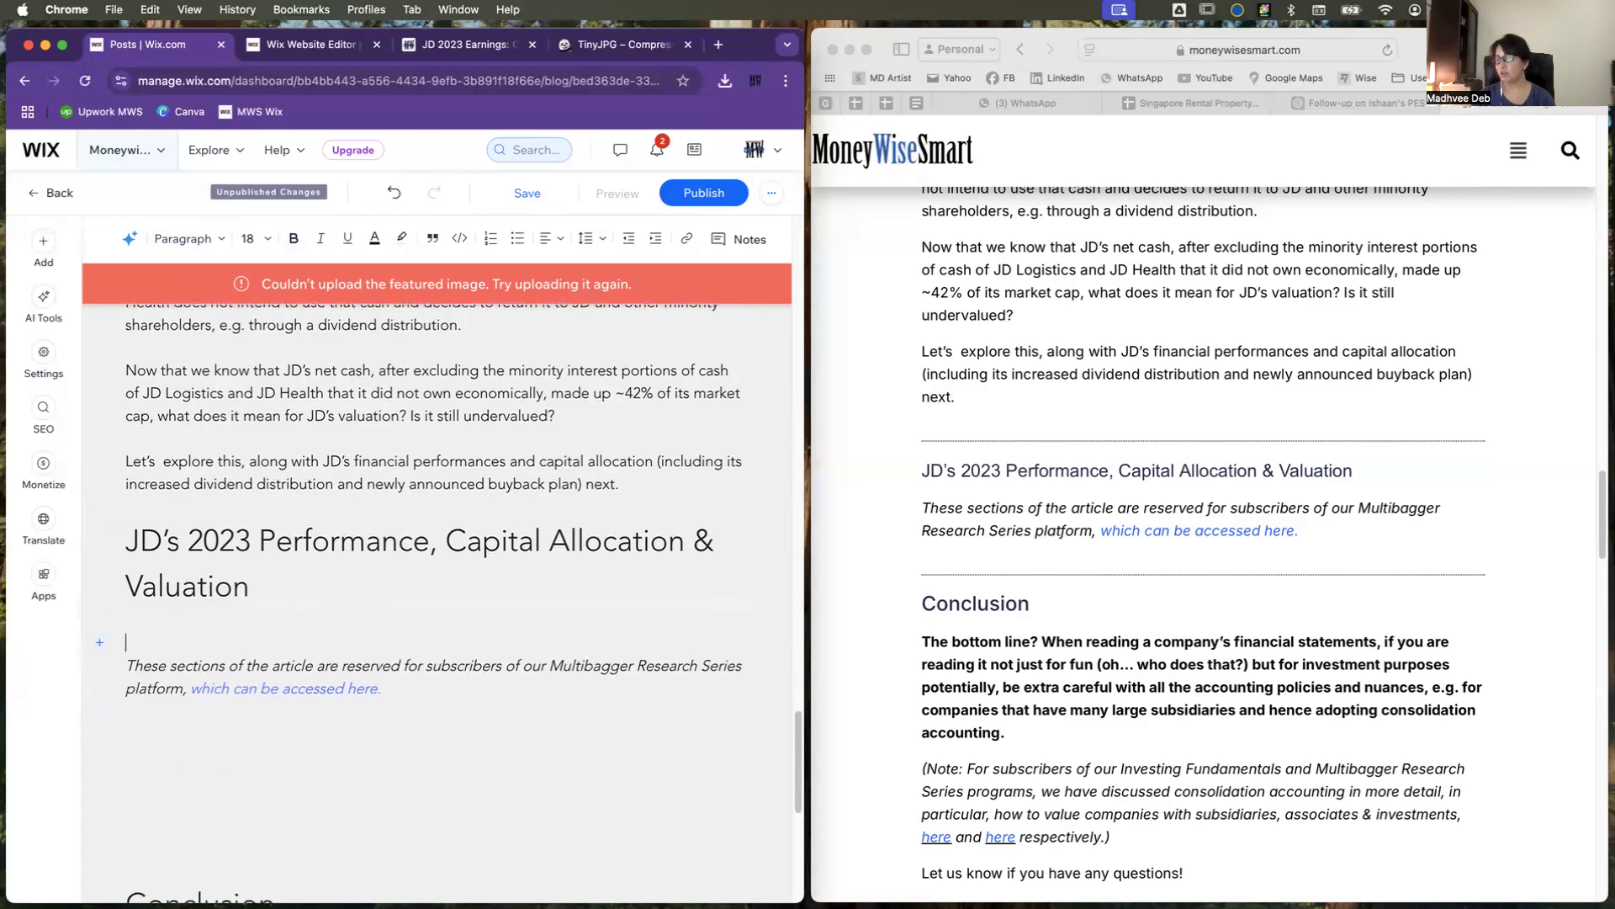
key(BackSpace)
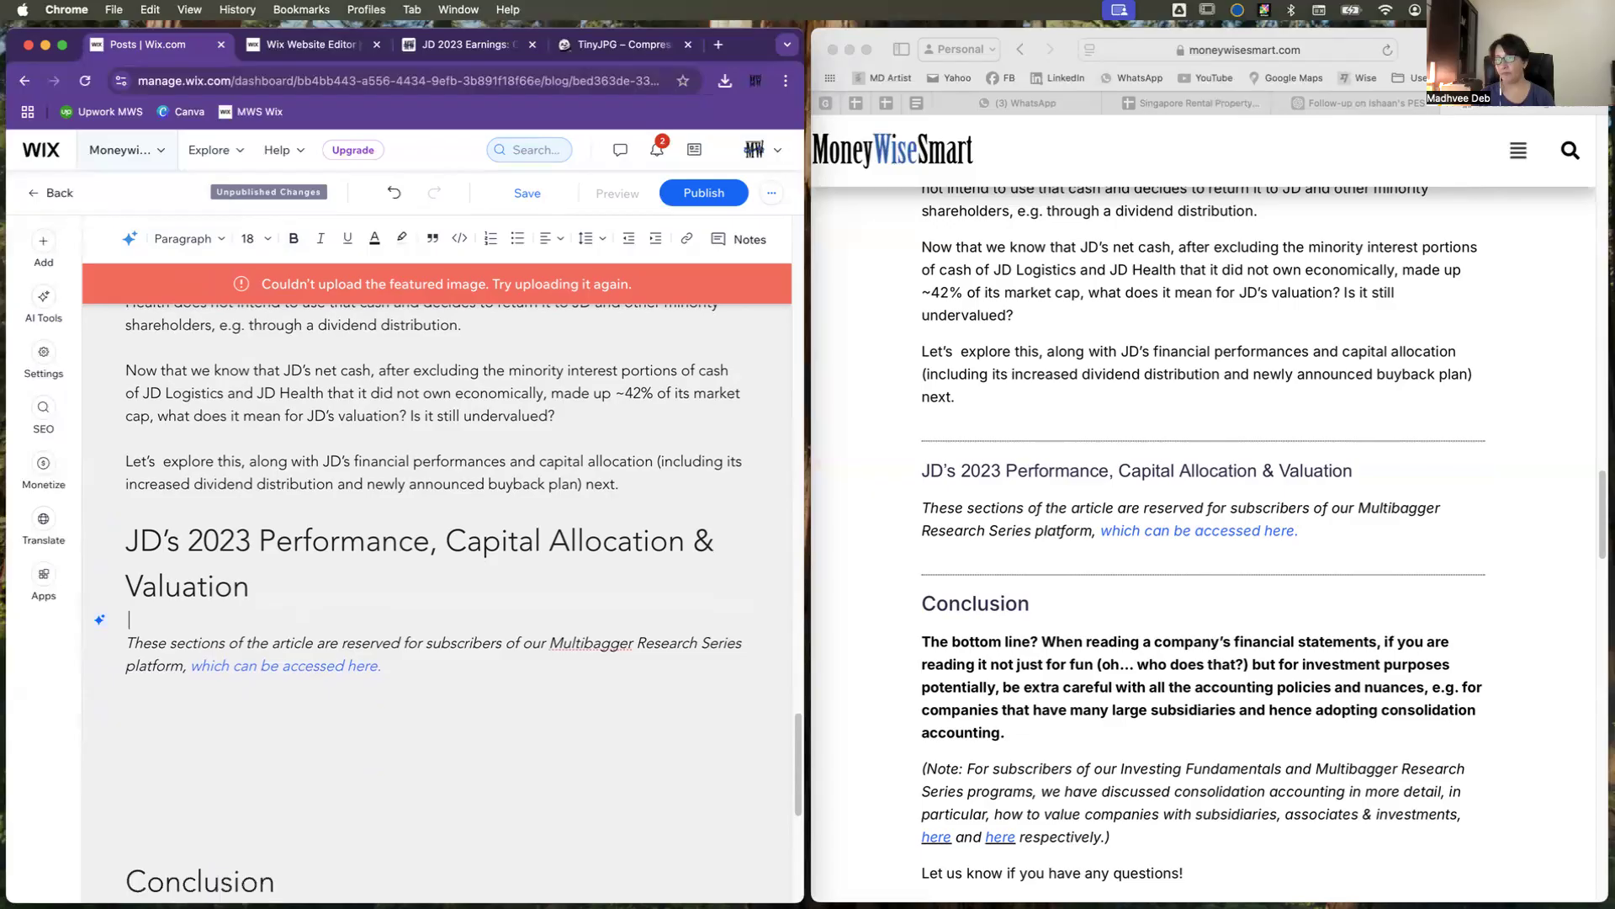
Step: Reduce the empty space above and below the "Conclusion" heading to a single blank line each
scroll(301, 697, down, 4)
drag(399, 545, 403, 704)
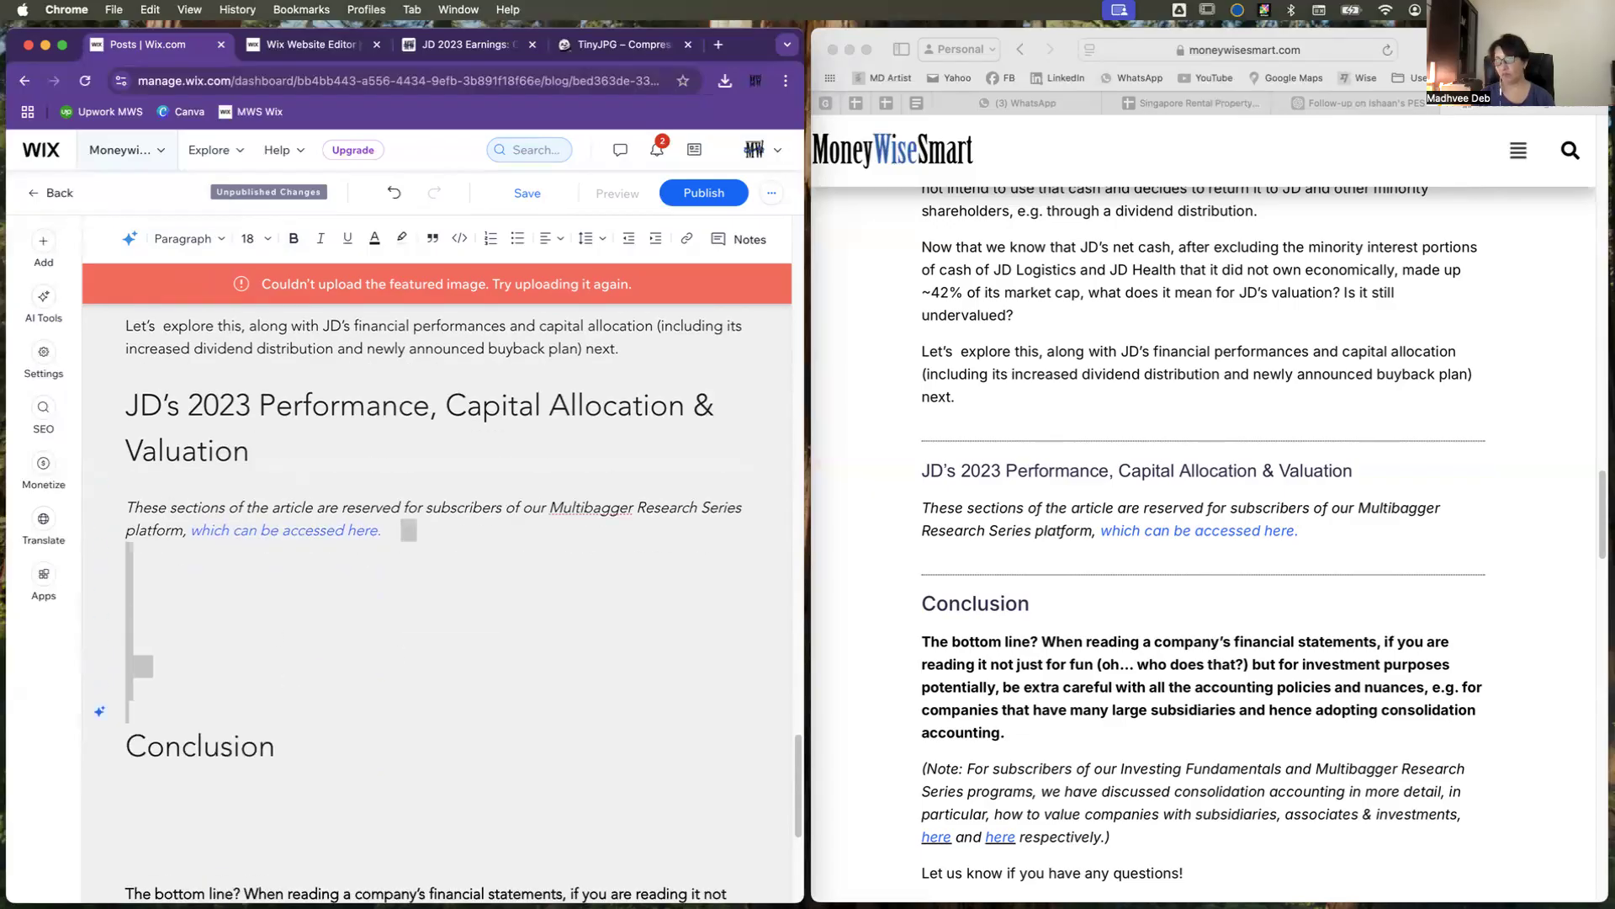
key(BackSpace)
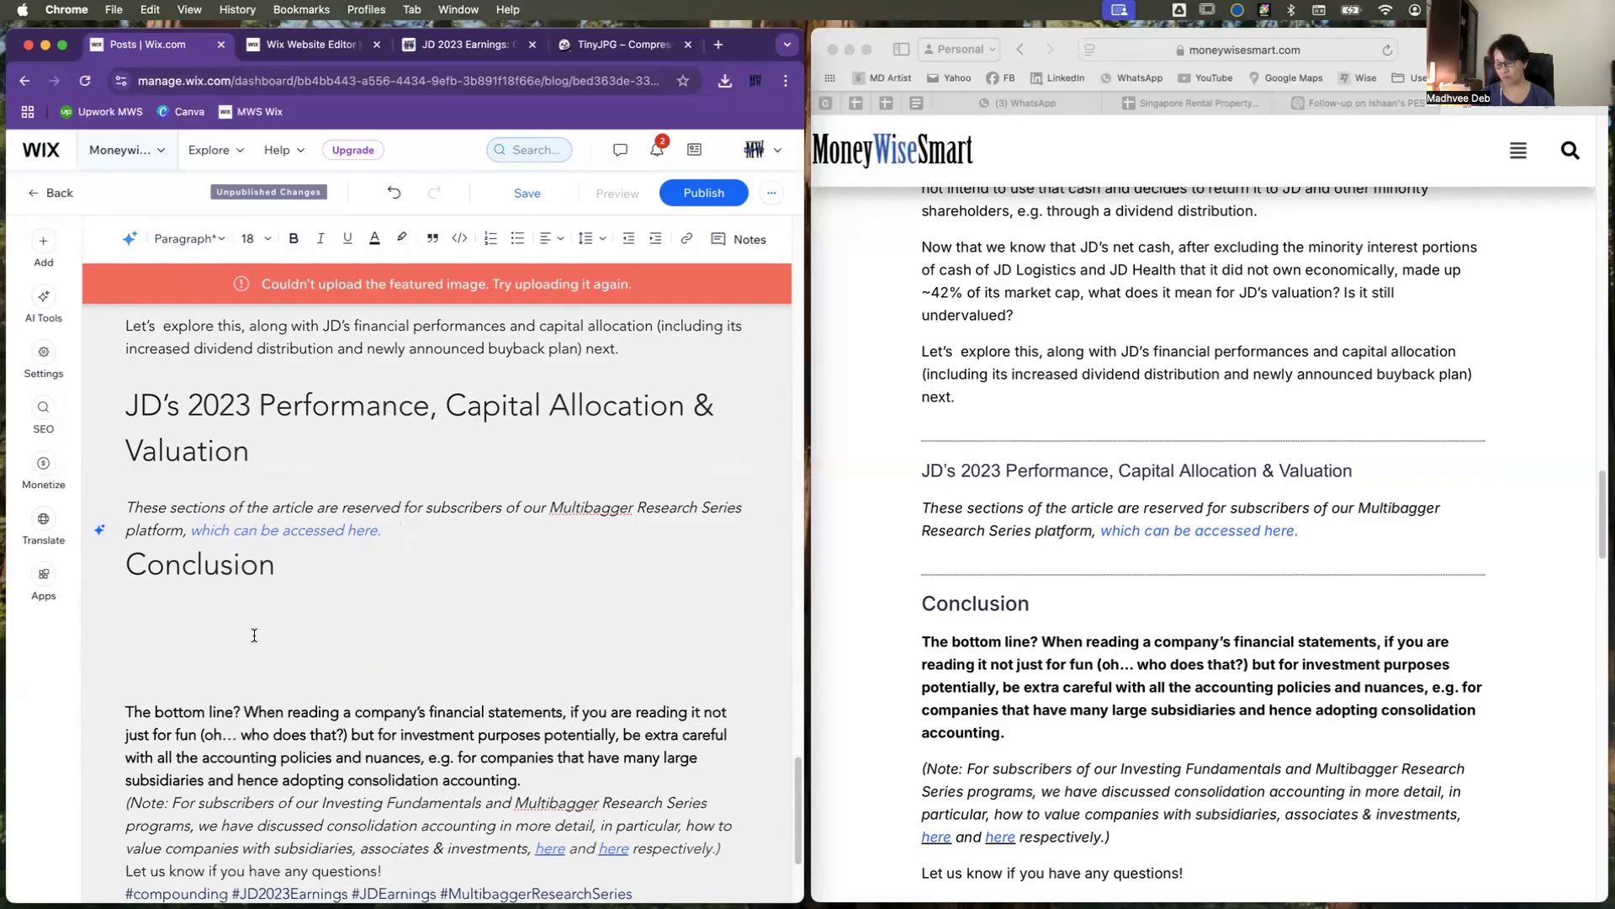
key(Return)
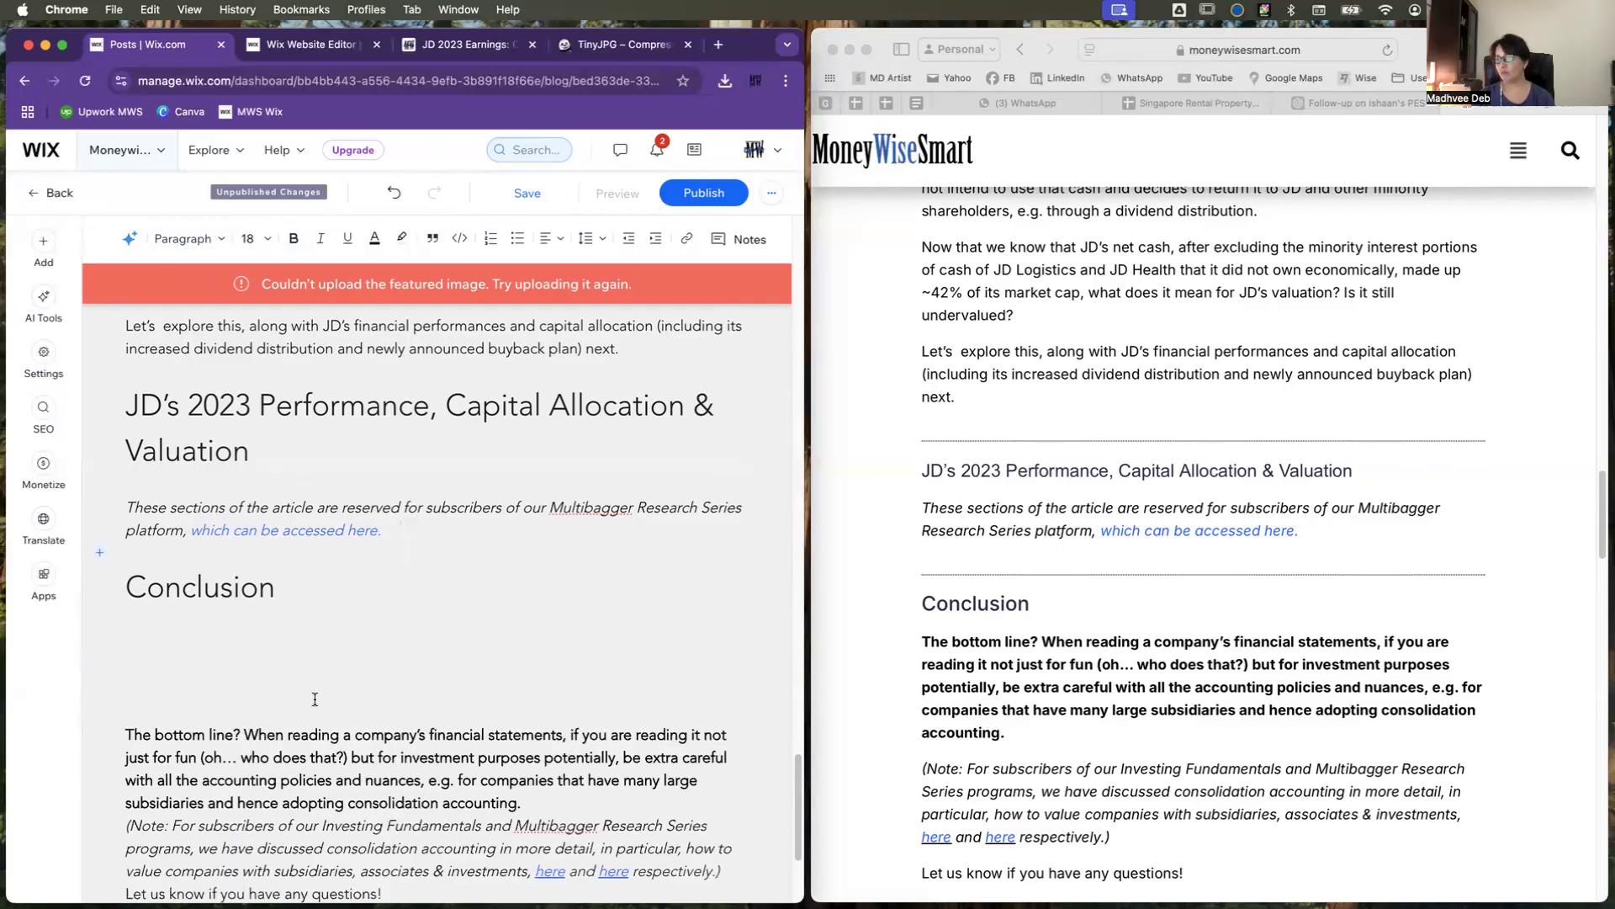
drag(315, 589, 314, 705)
key(BackSpace)
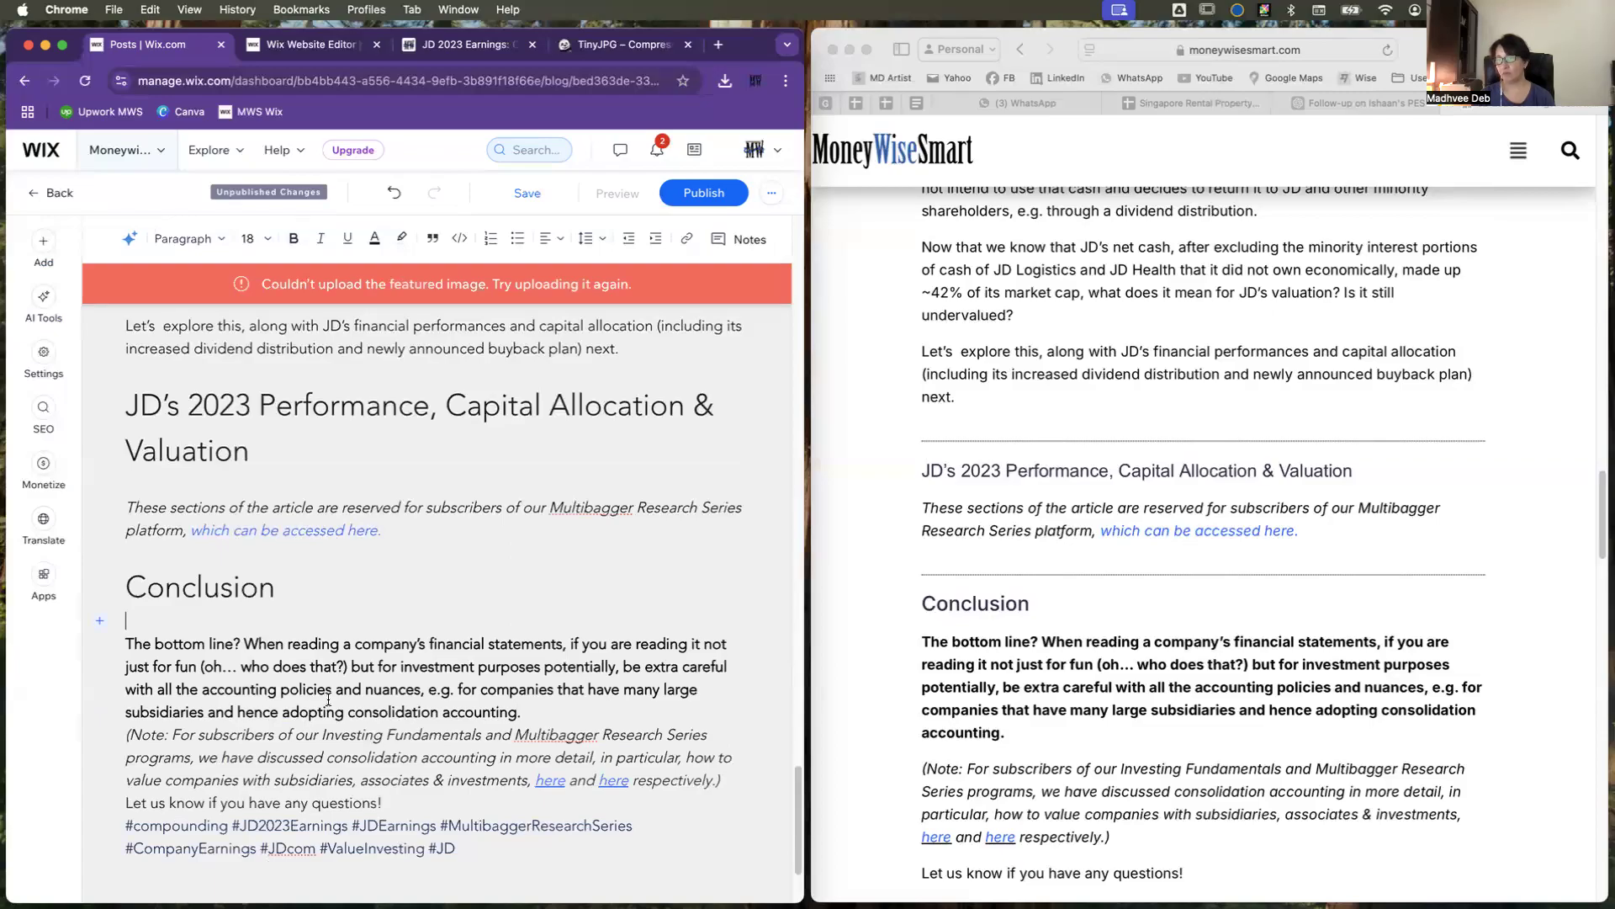
Step: Add blank lines after the bold paragraph ending "adopting consolidation accounting." and after "Let us know if you have any questions!"
scroll(329, 701, down, 2)
click(566, 637)
key(Return)
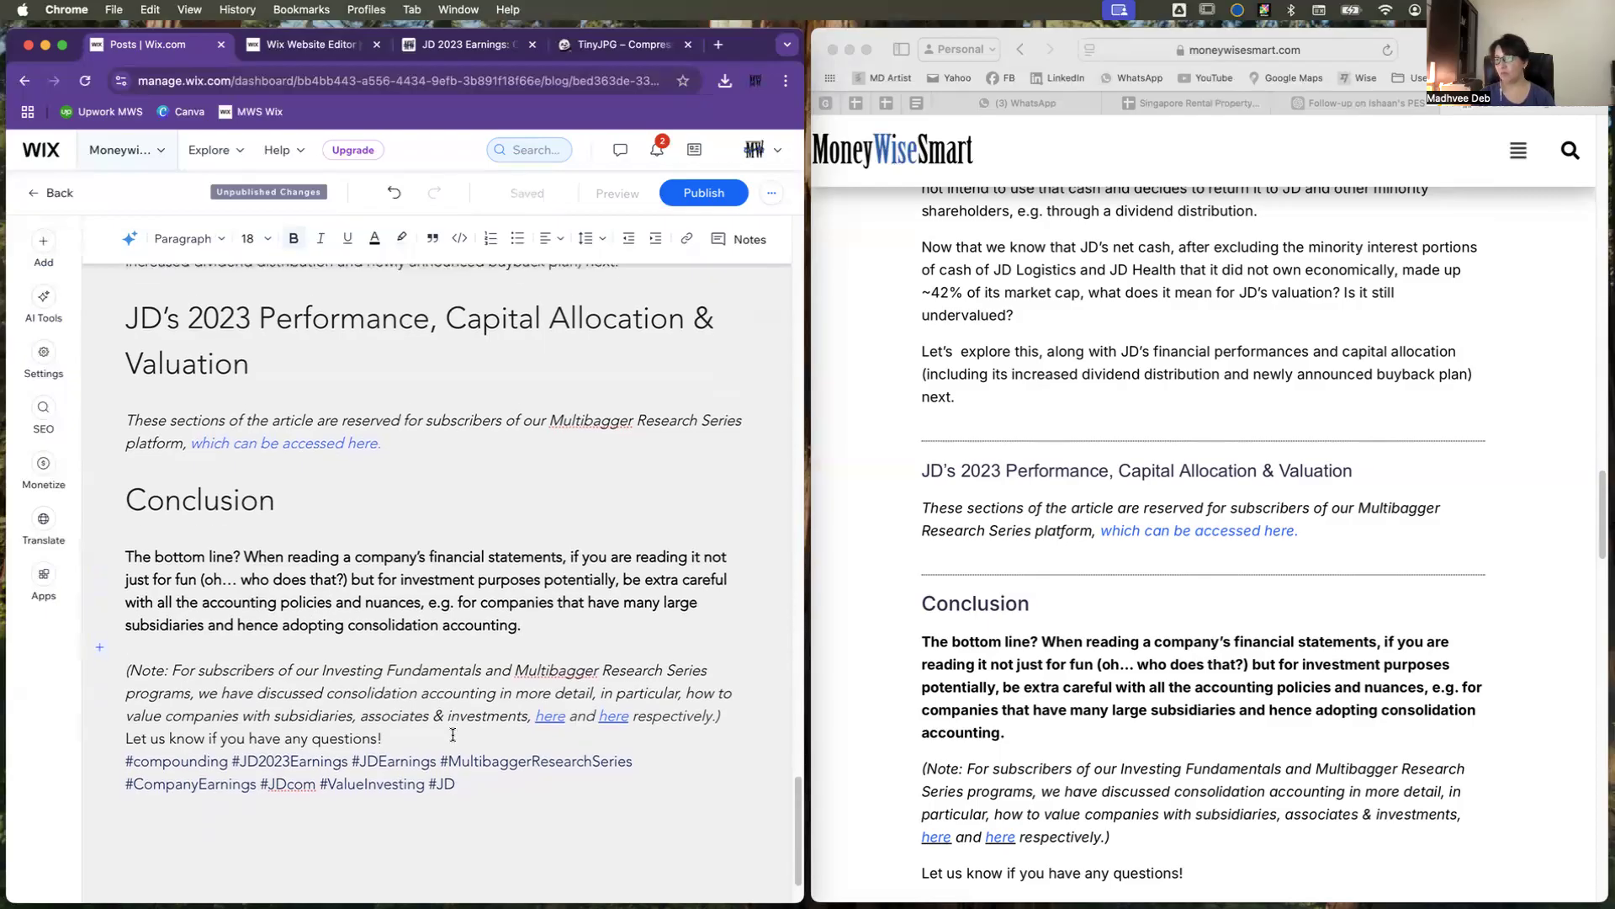
click(413, 730)
key(Return)
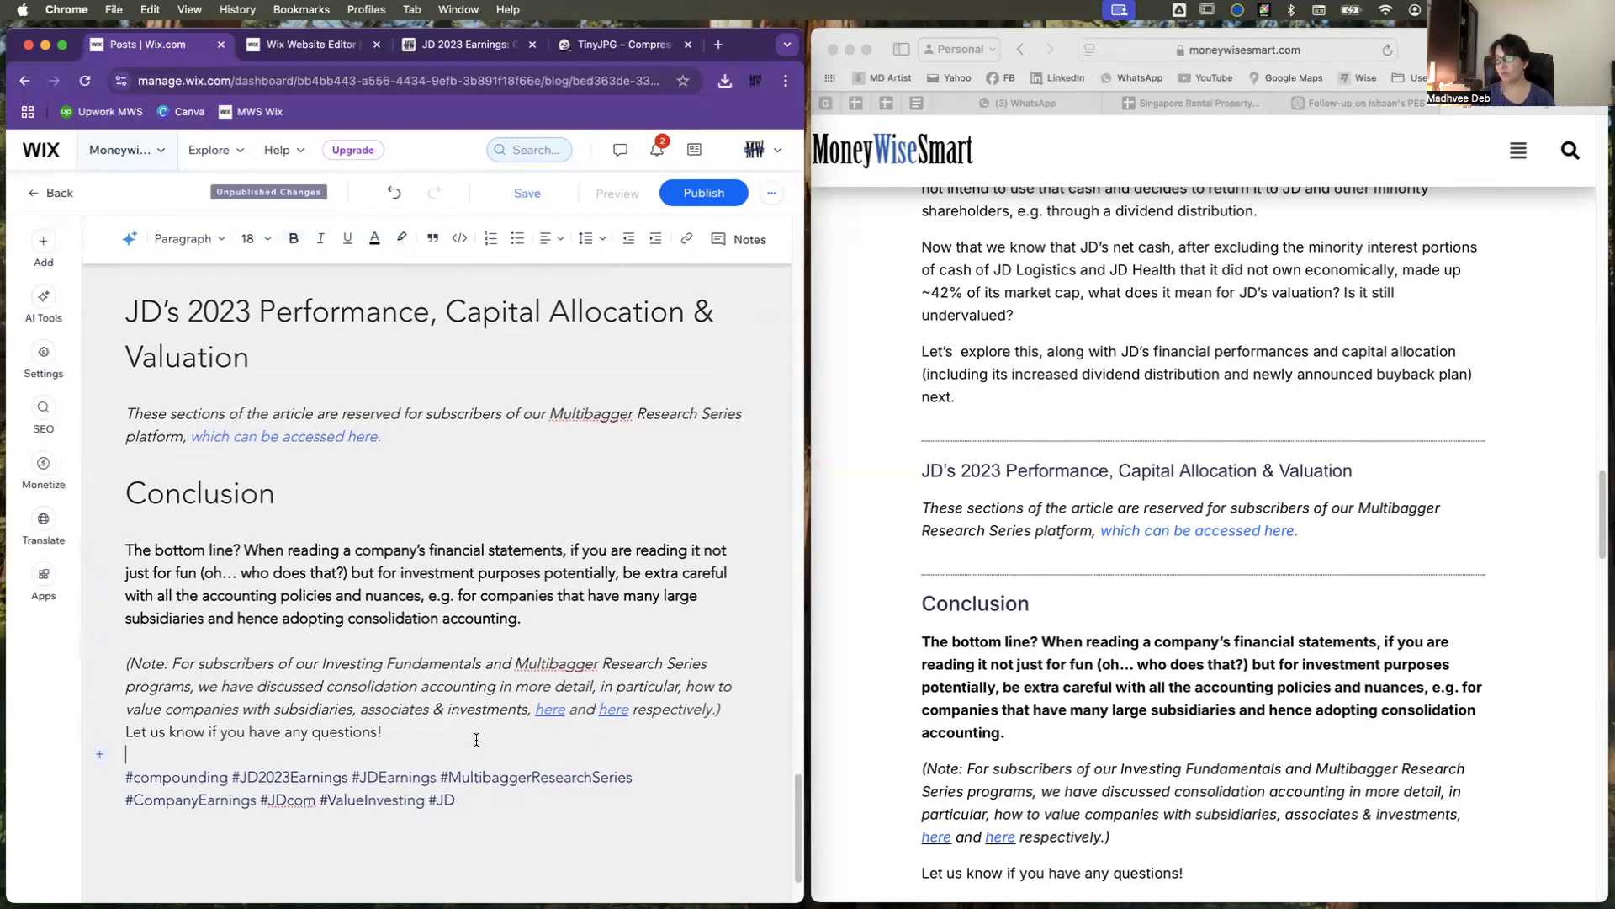
Step: Save the JD 2023 Earnings post and leave the editor without publishing the changes
scroll(454, 737, down, 3)
scroll(476, 739, up, 10)
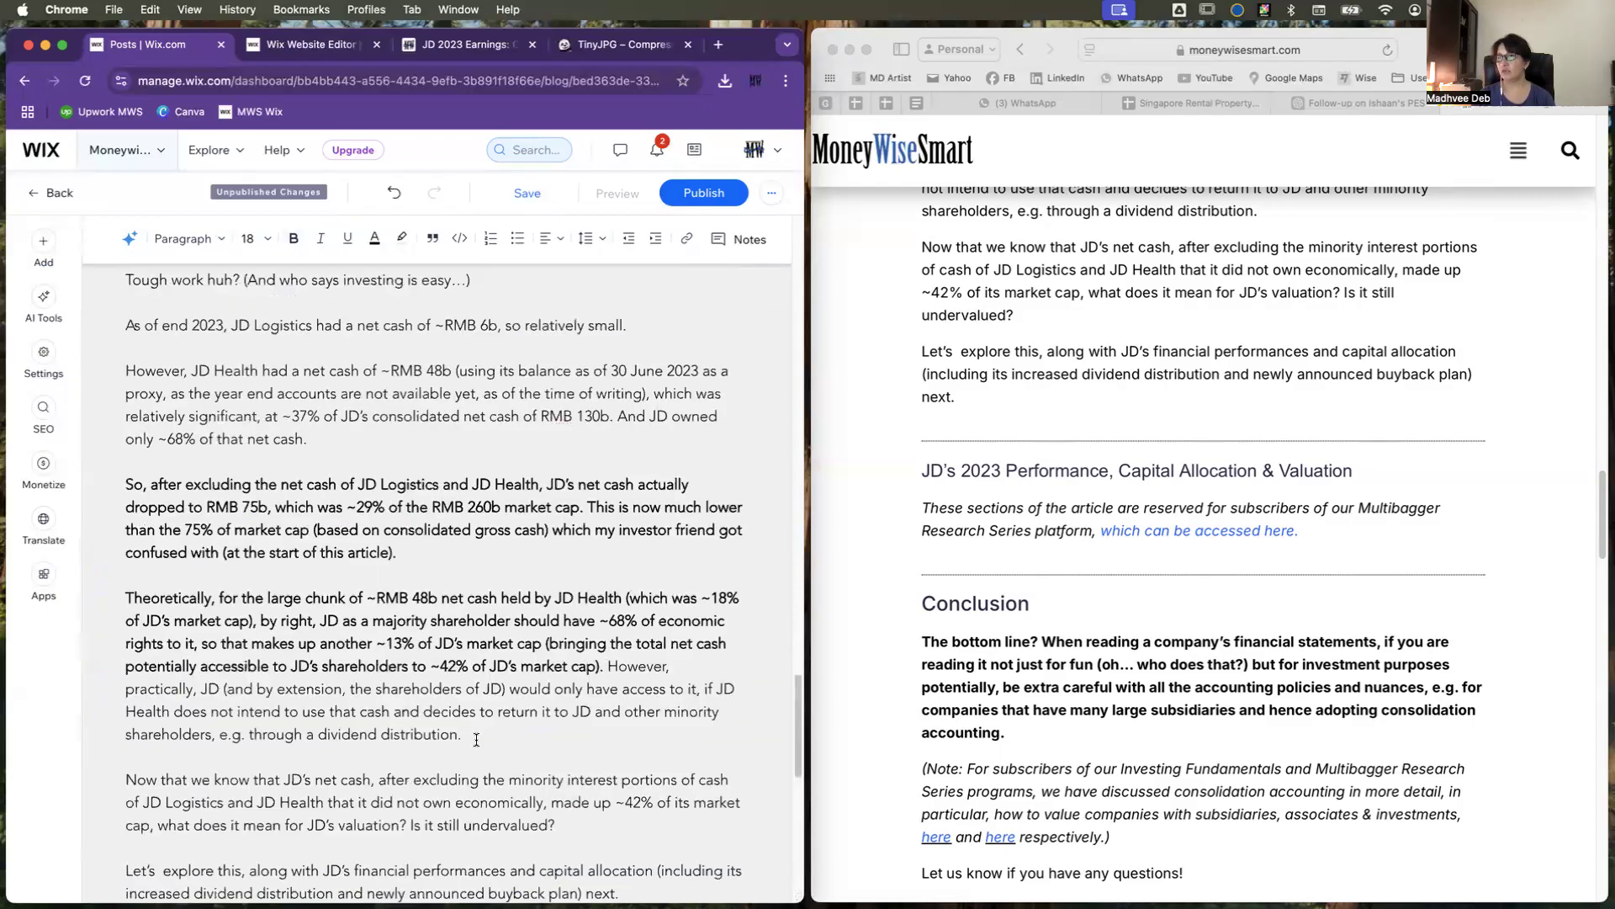
scroll(476, 739, up, 20)
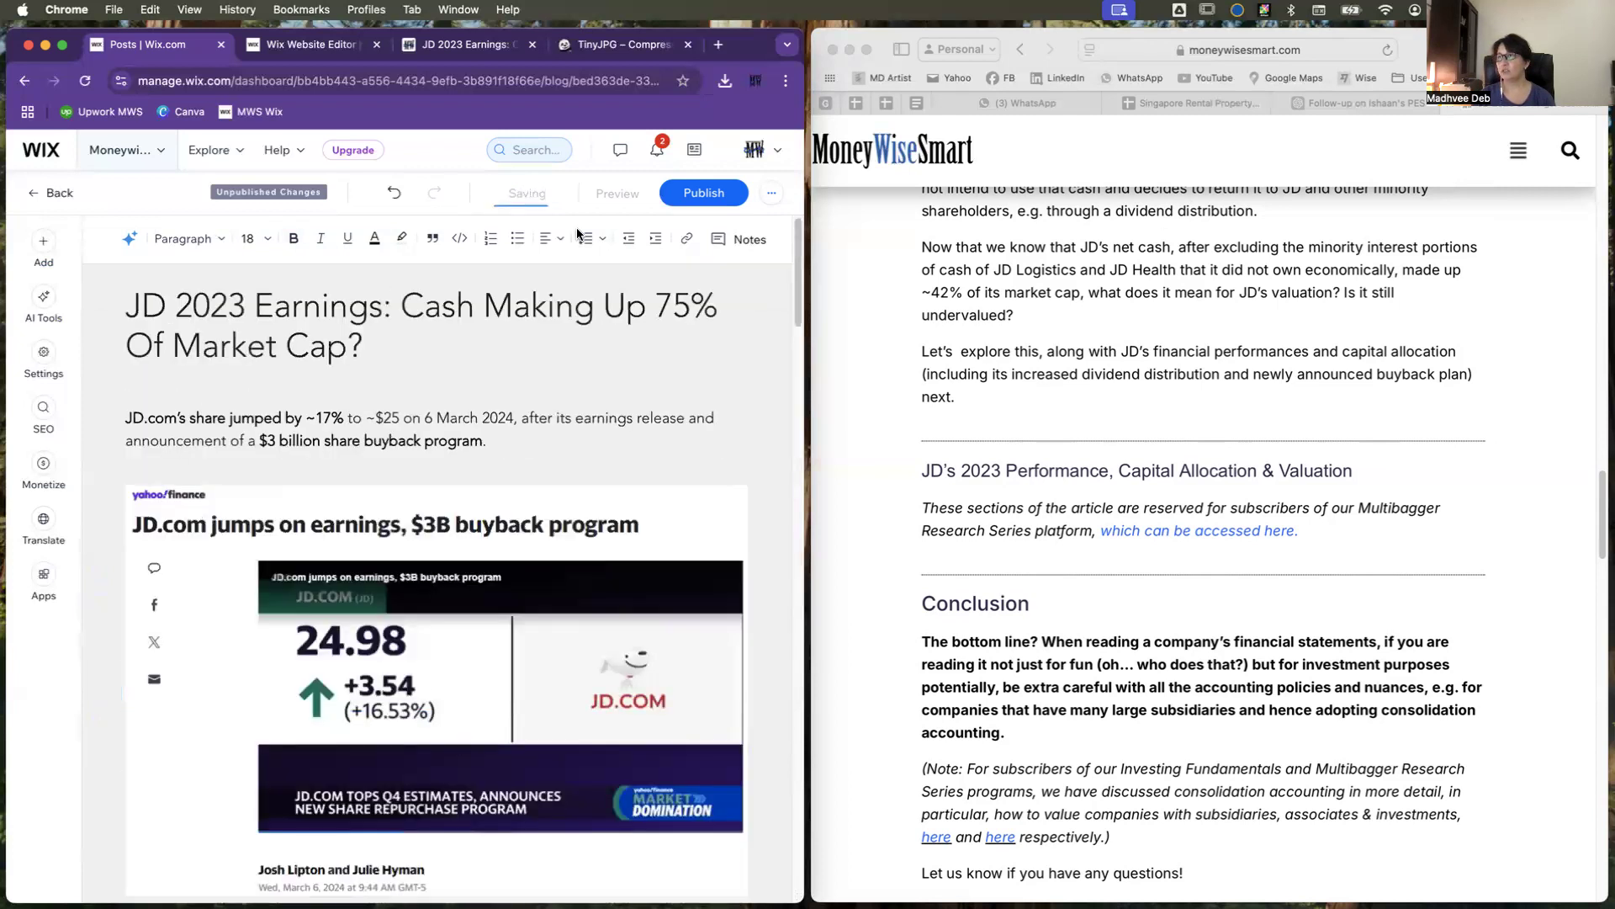
mouse_move(527, 194)
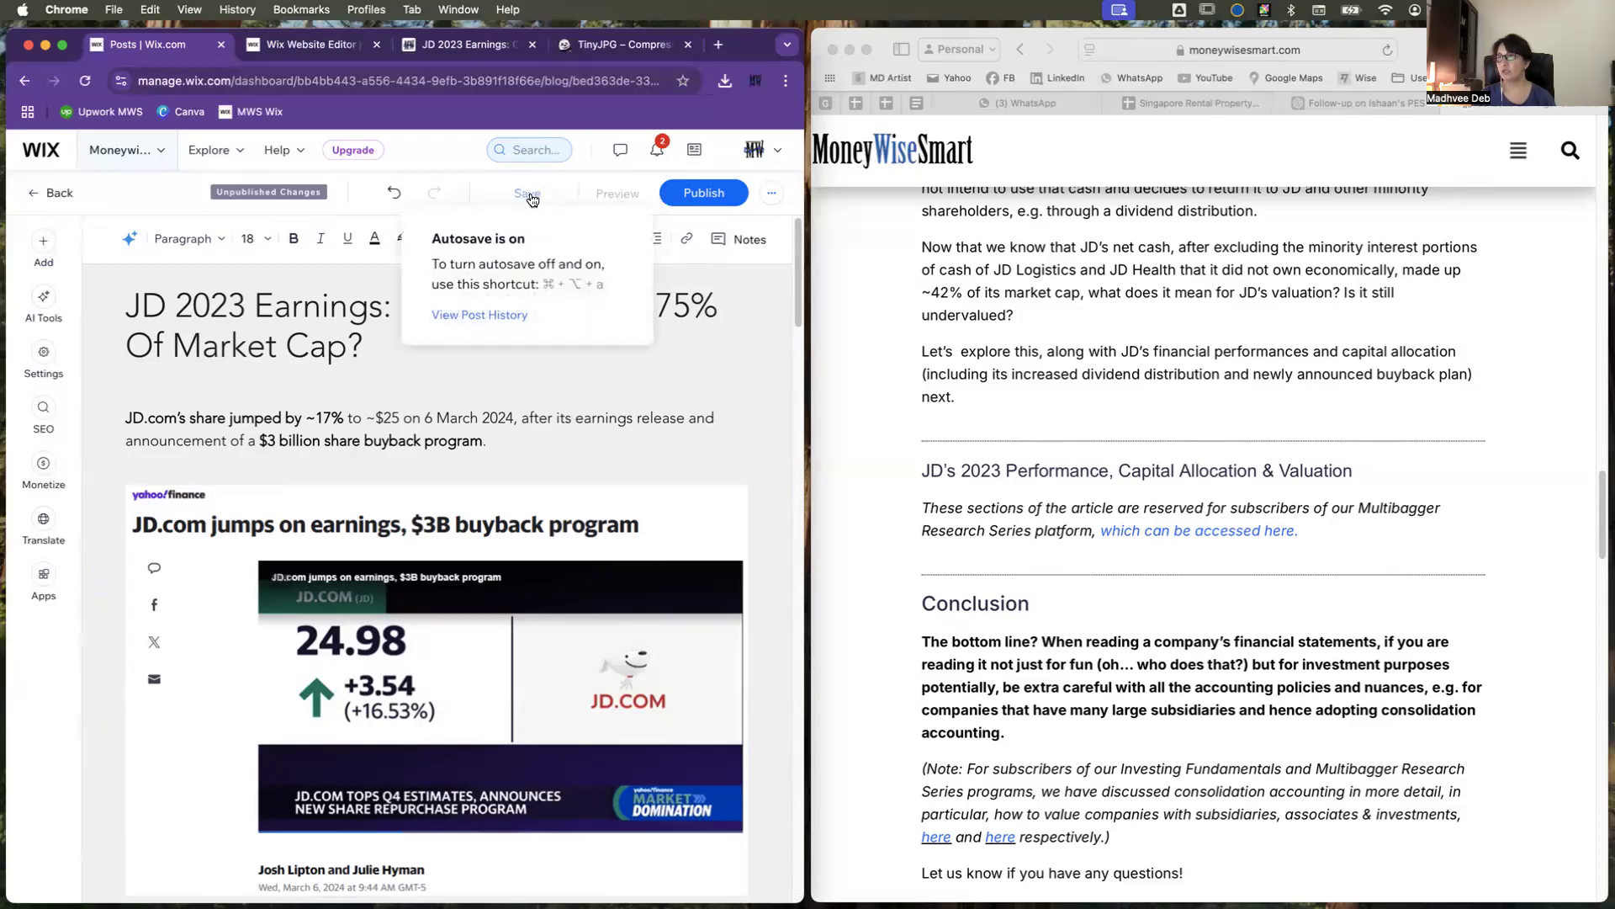
click(530, 194)
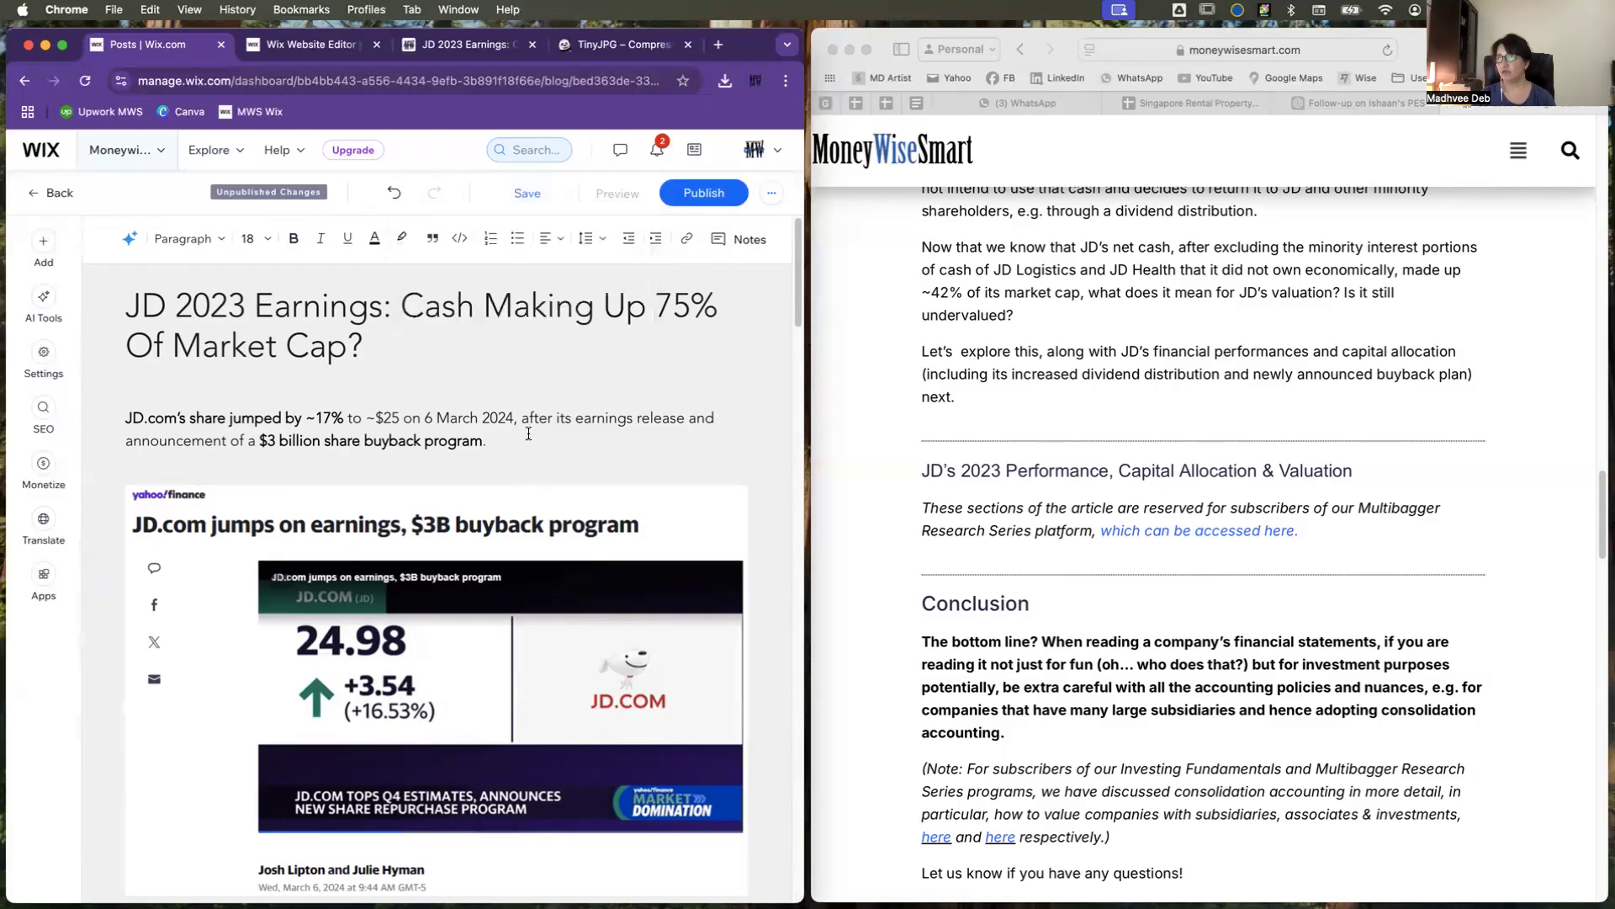
click(60, 195)
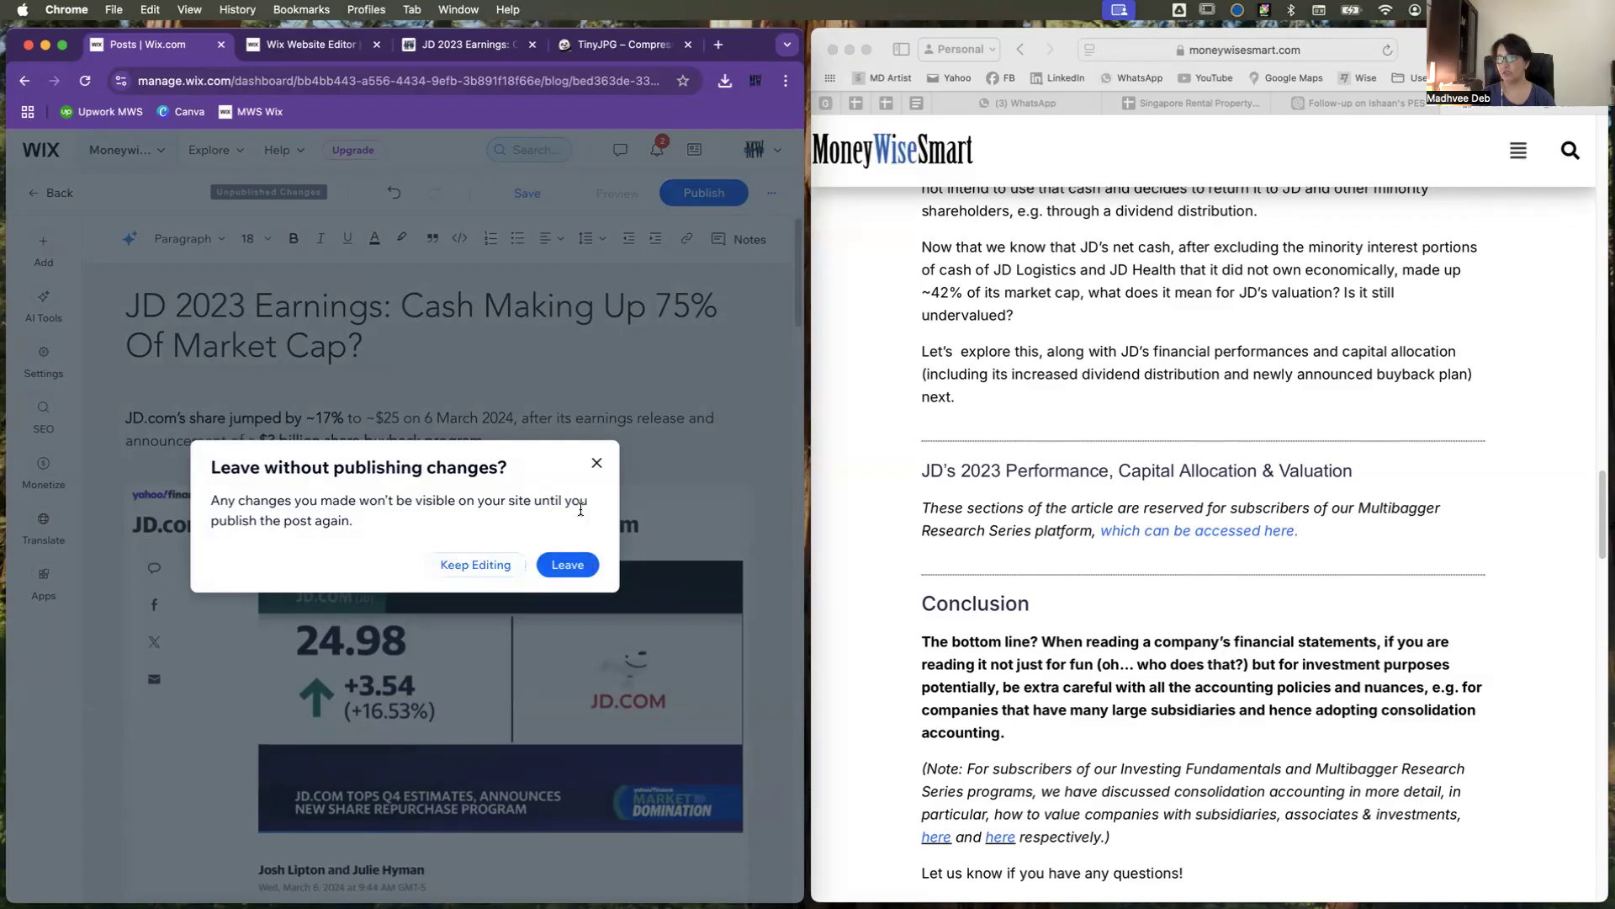
click(575, 566)
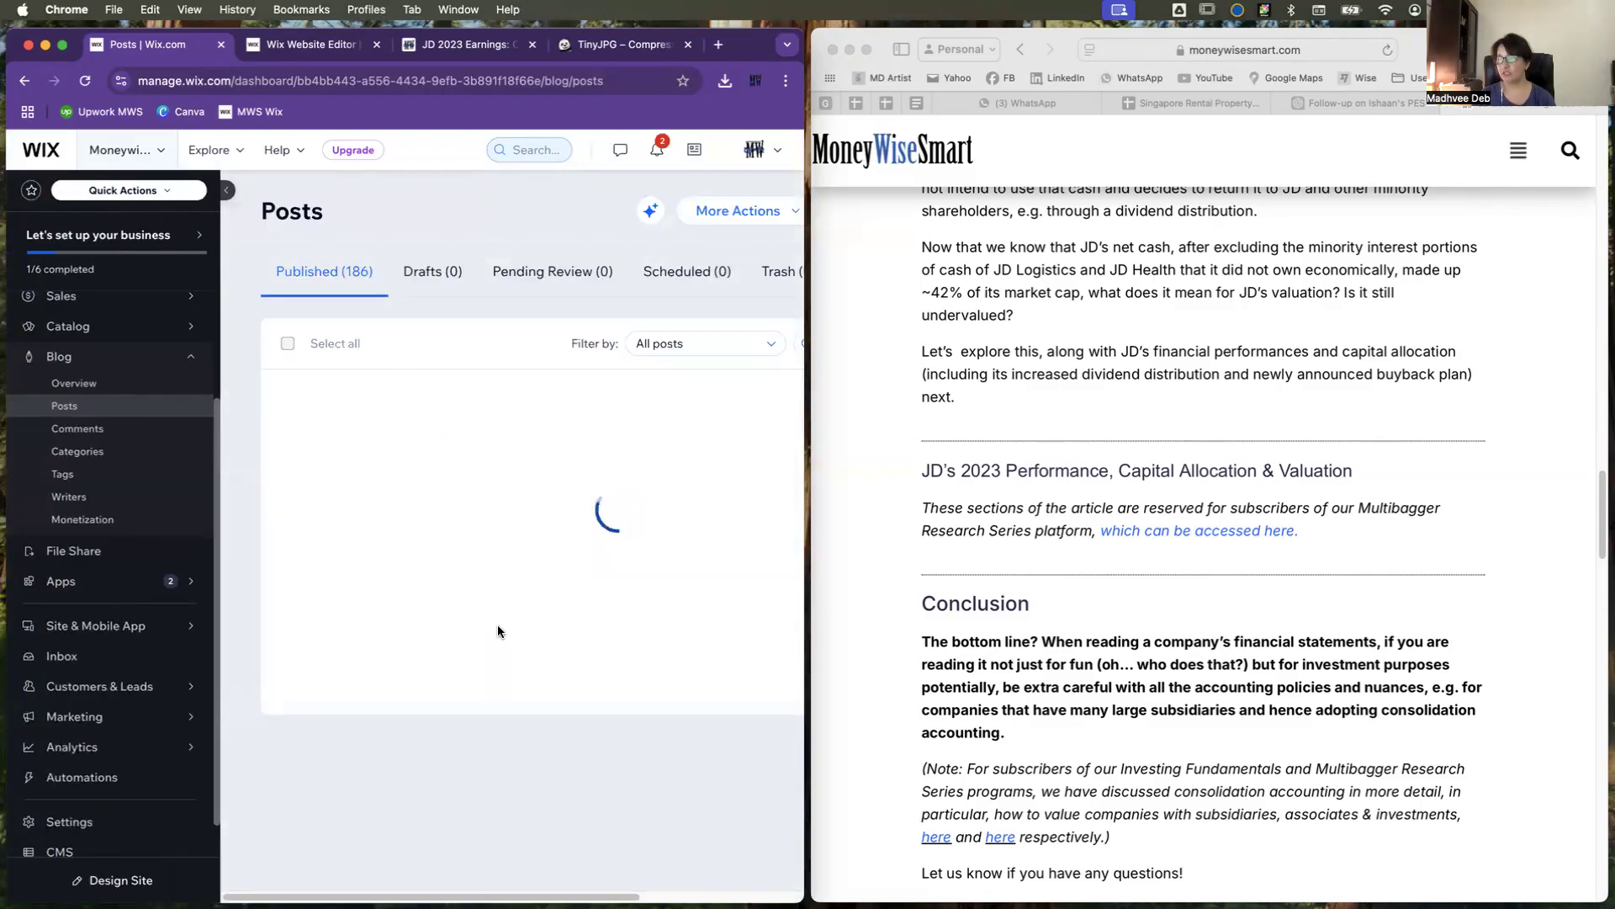
Step: Find the JD 2023 Earnings post among the published posts and check its status marker
scroll(497, 631, down, 2)
scroll(498, 631, down, 3)
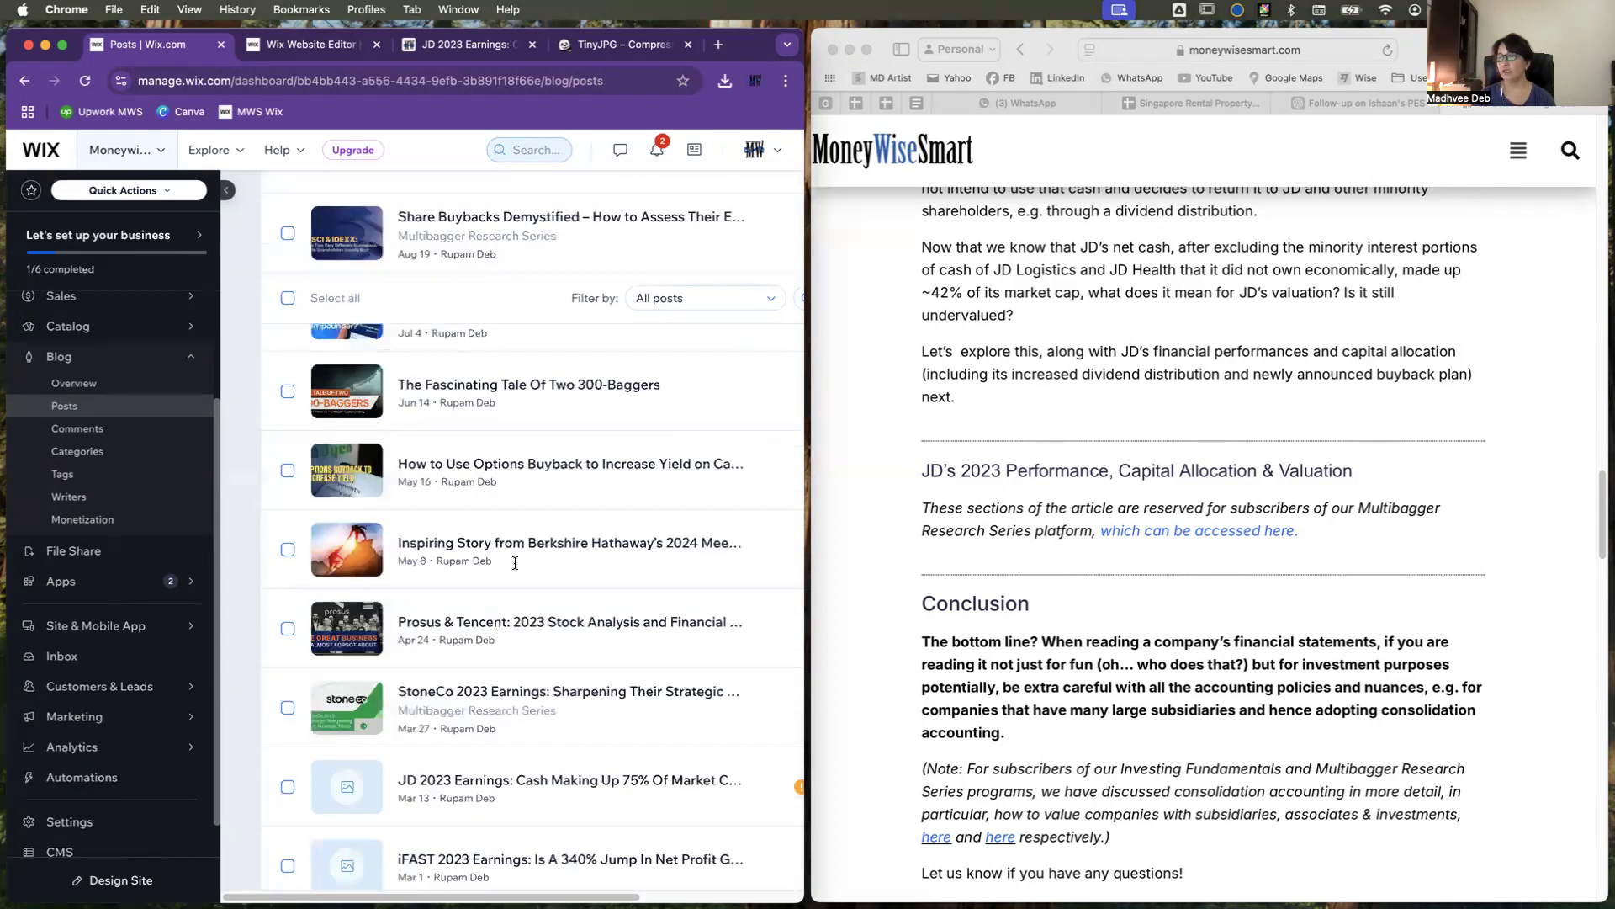
scroll(570, 757, down, 1)
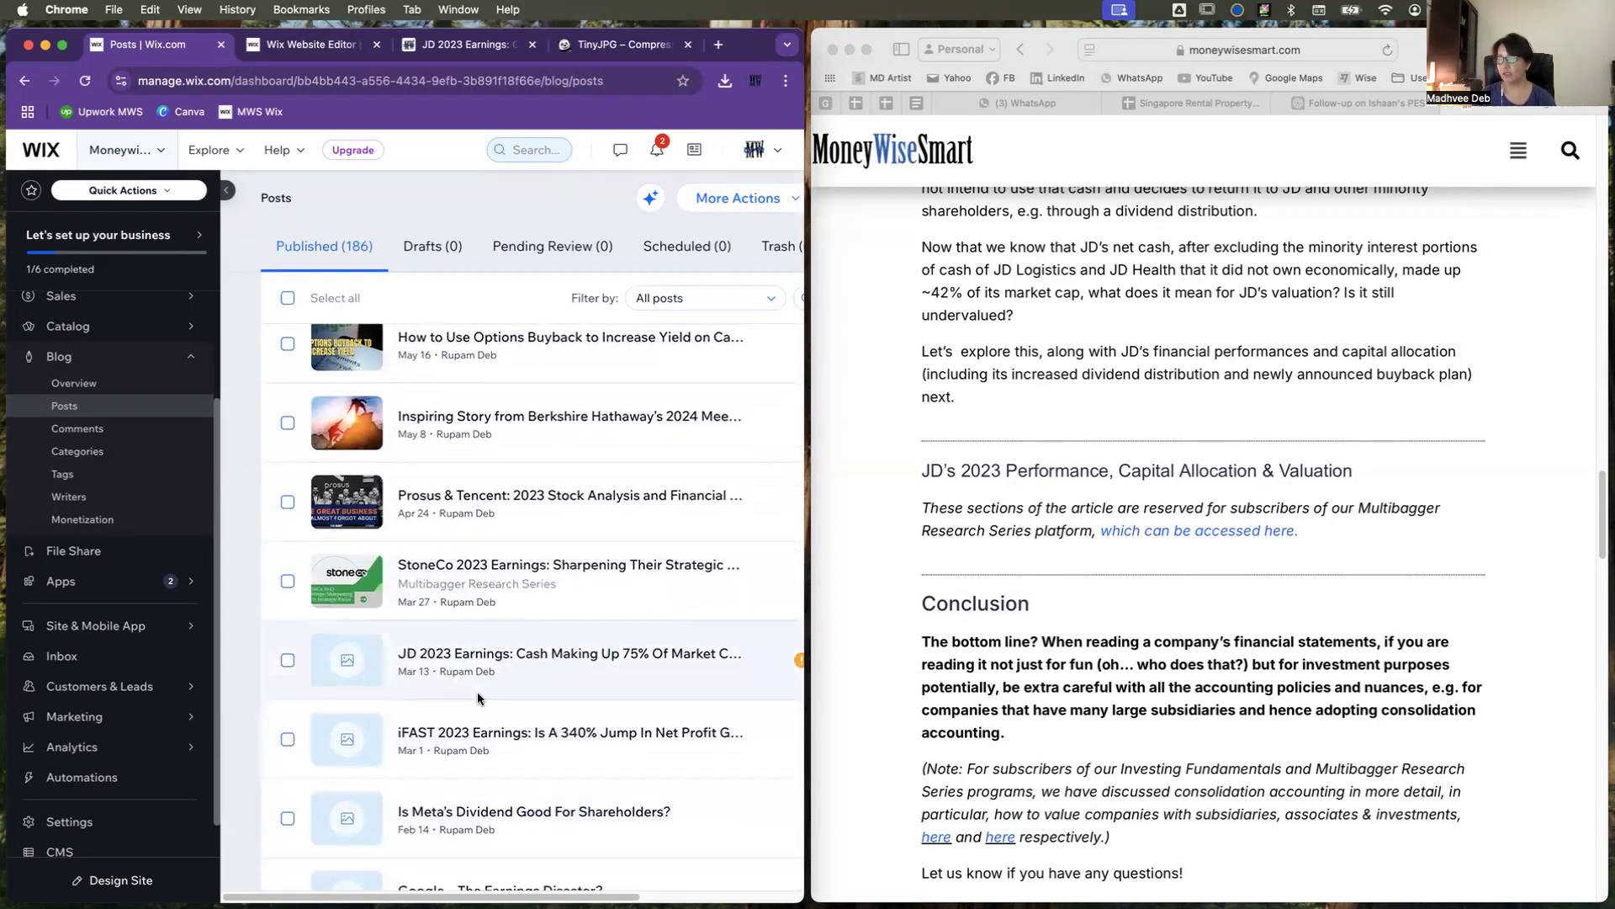
scroll(547, 659, right, 2)
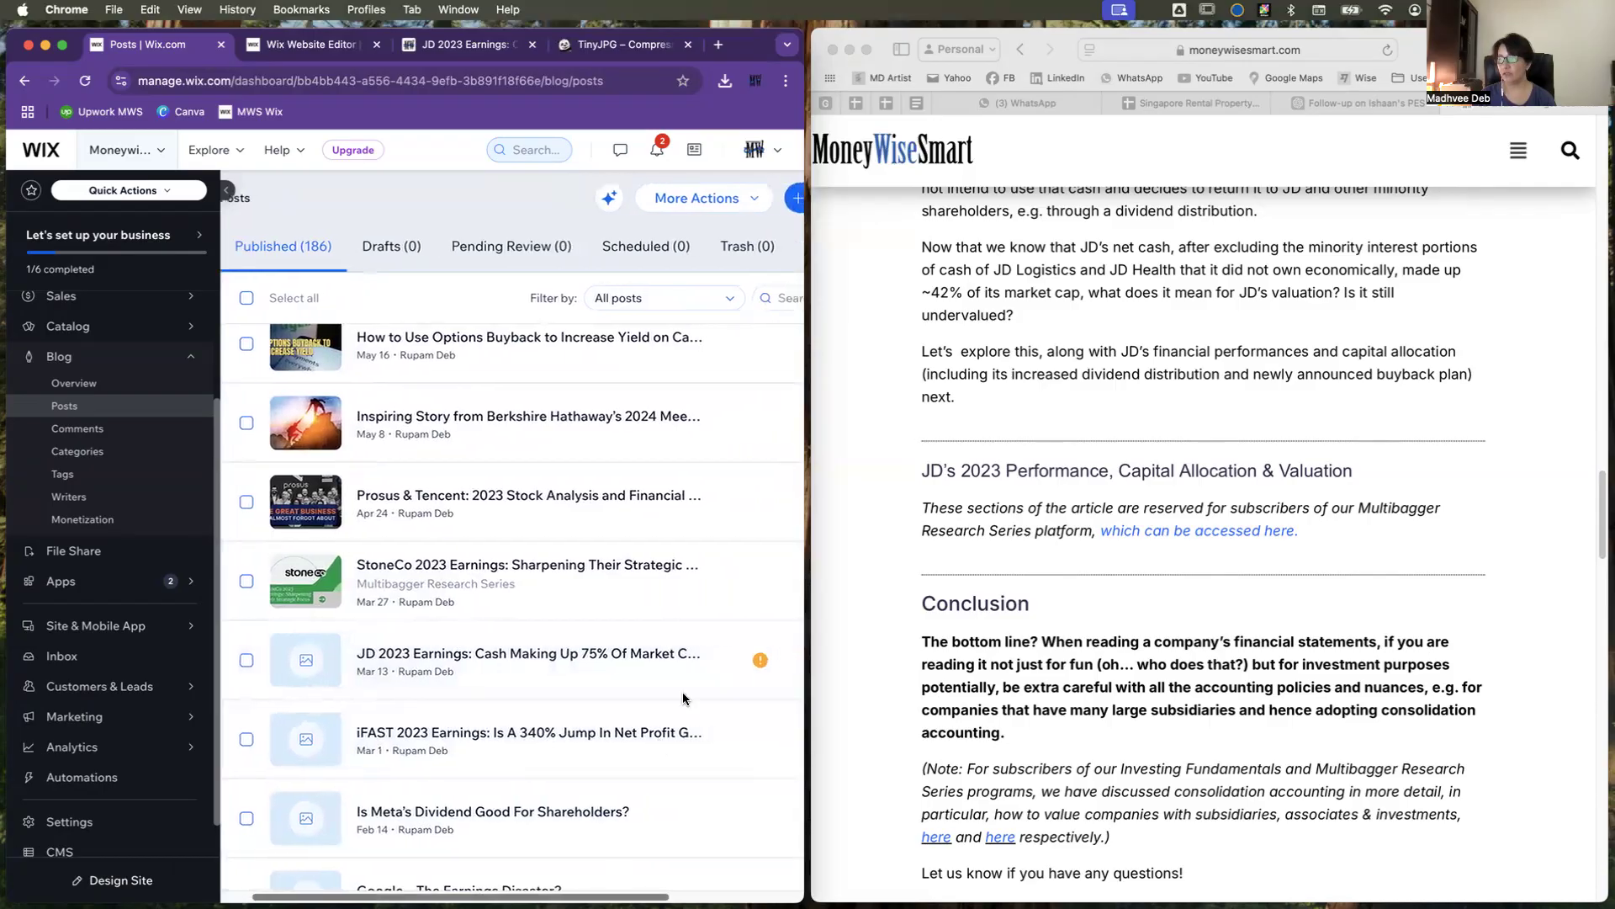
mouse_move(754, 670)
scroll(513, 541, right, 3)
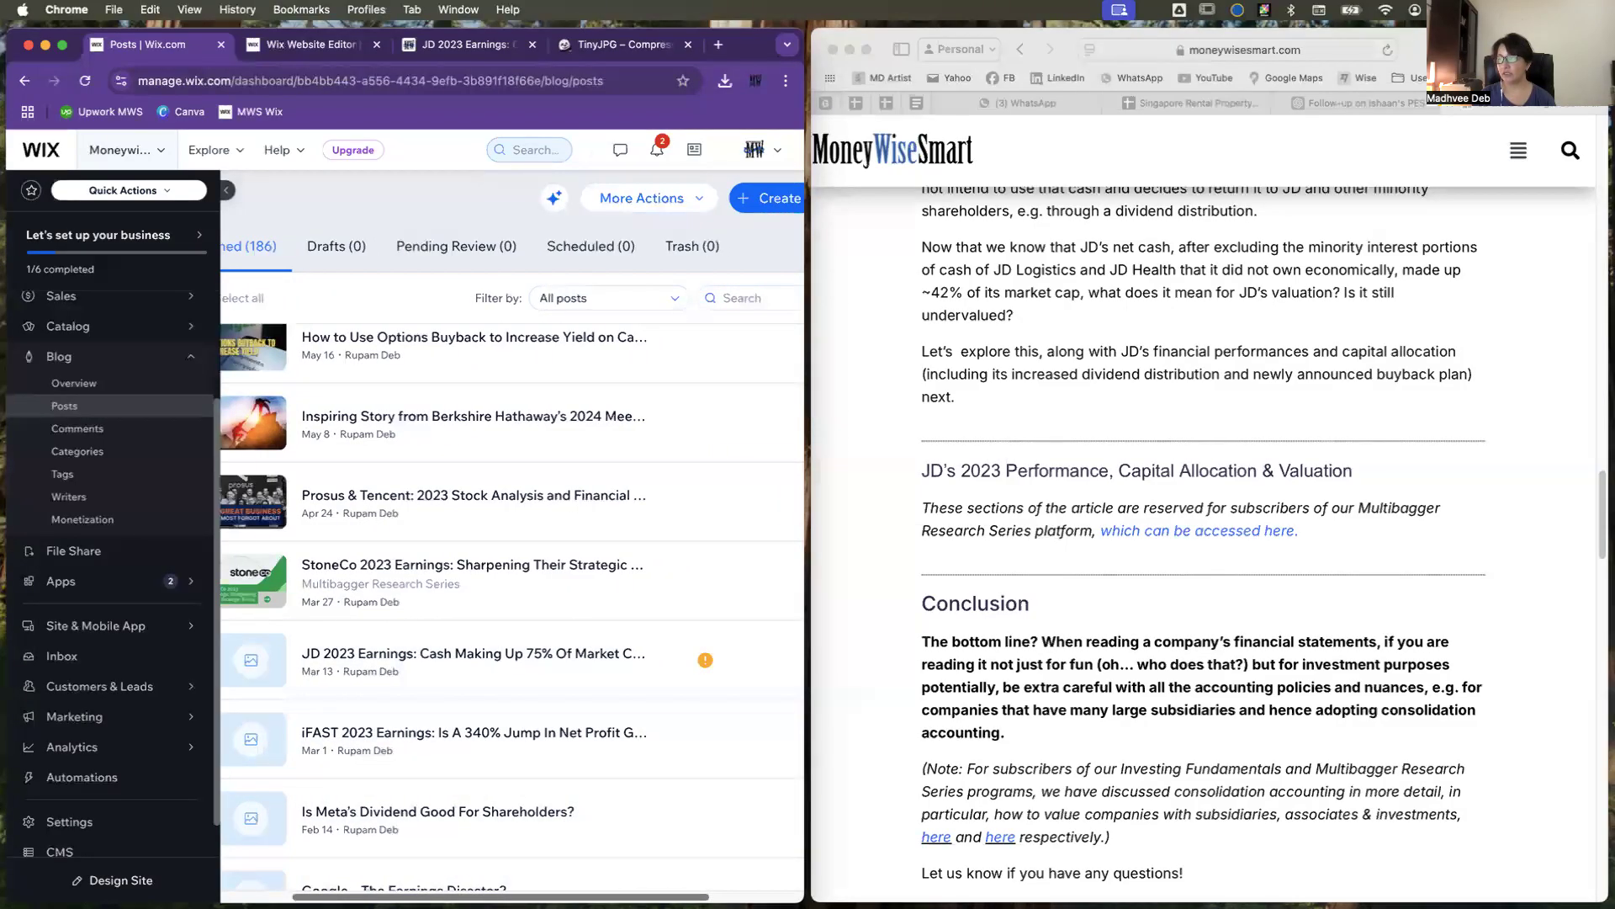
scroll(745, 673, left, 3)
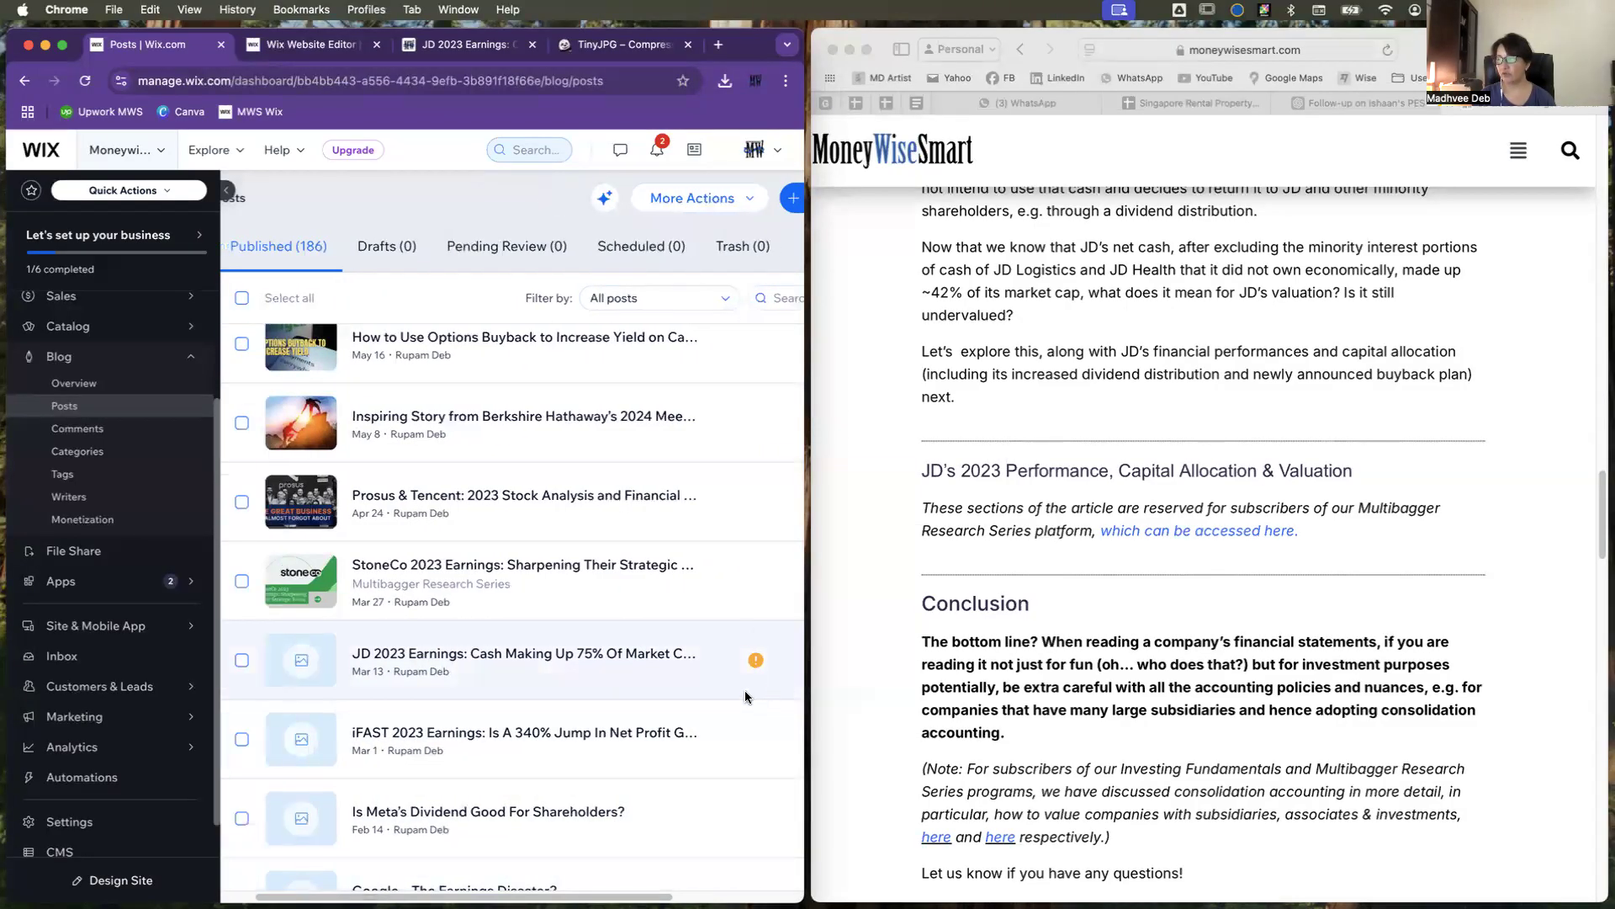